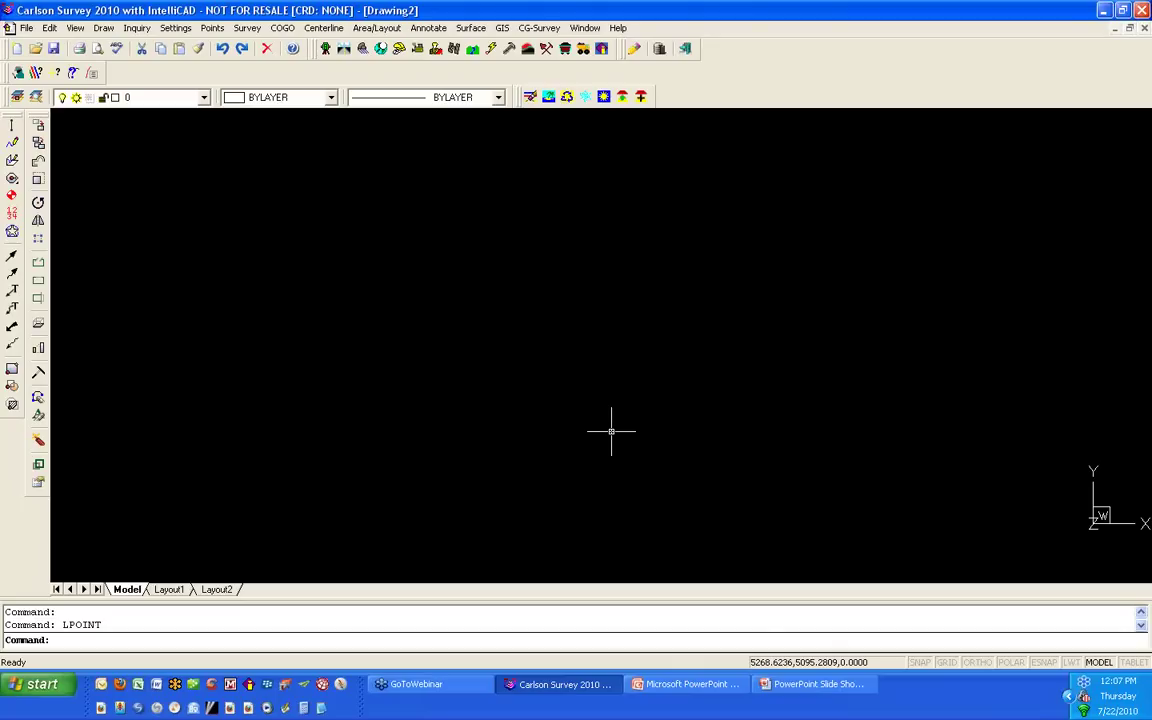
# Step: Review the Carlson configuration general settings and the layer list, keeping layer 0 current
pyautogui.click(175, 28)
pyautogui.click(172, 76)
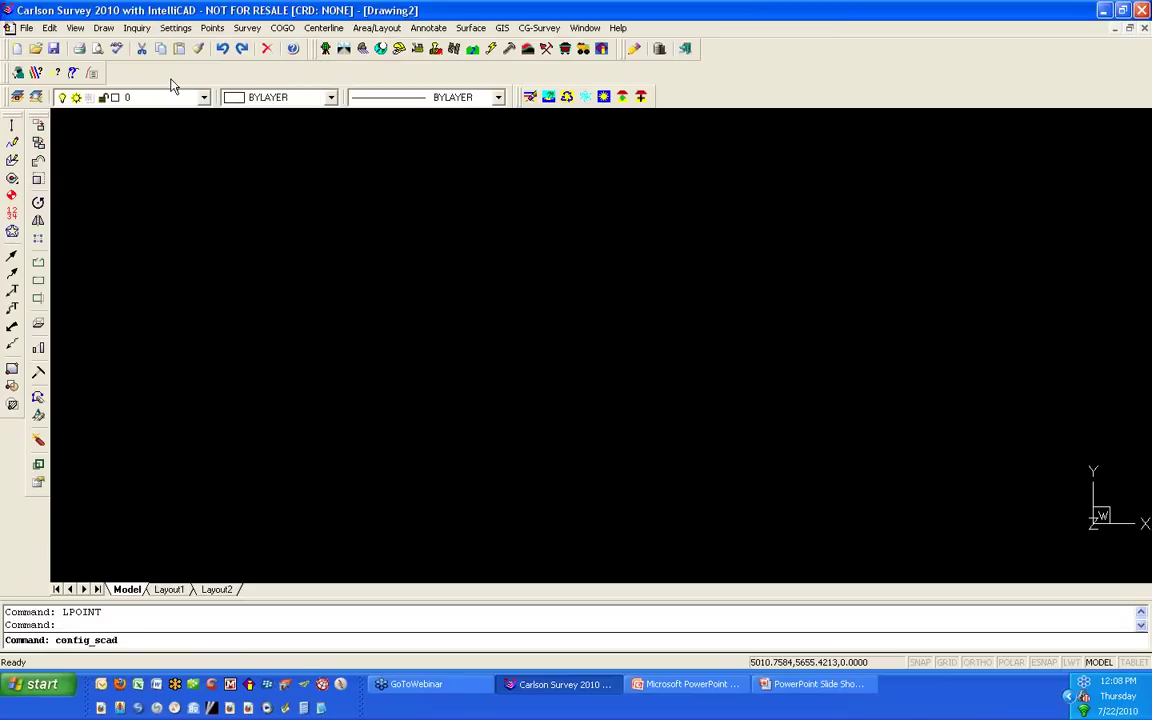
pyautogui.click(466, 251)
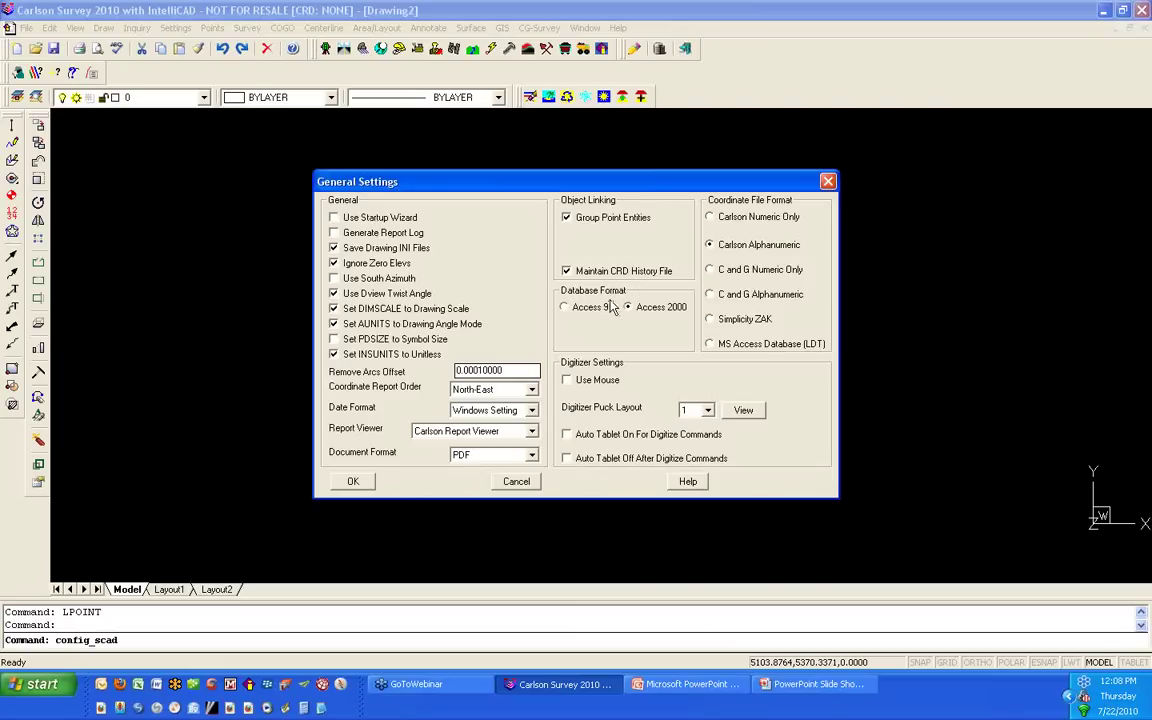
pyautogui.click(357, 486)
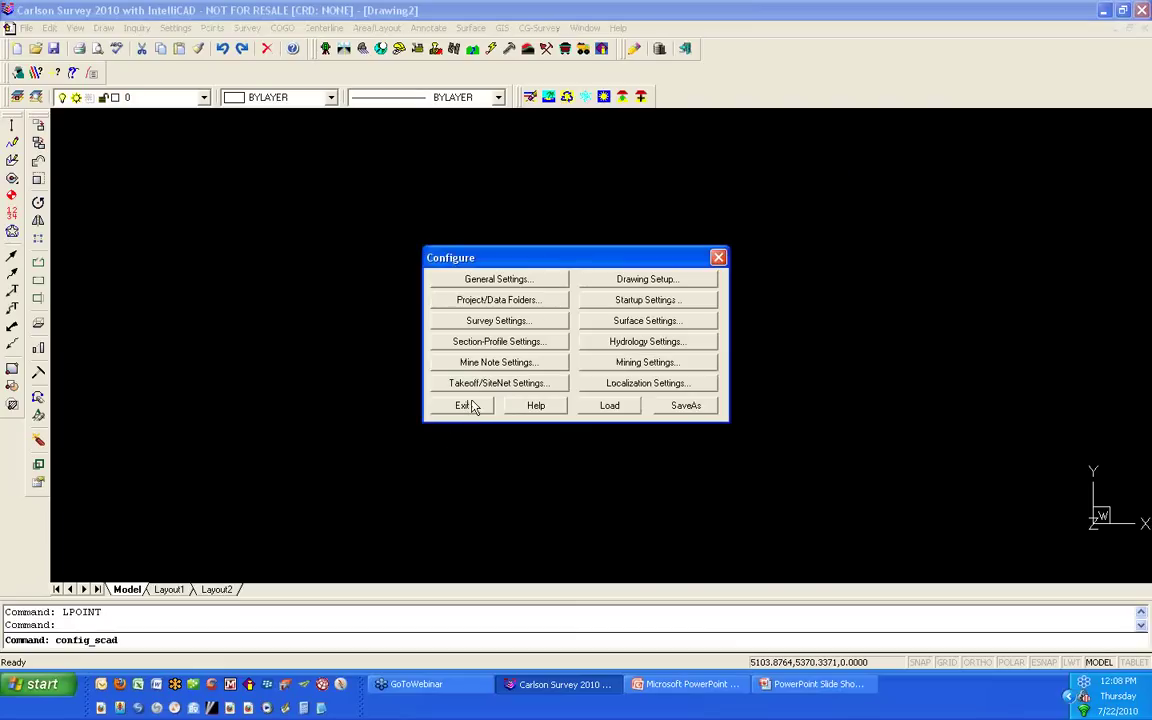
pyautogui.click(466, 405)
pyautogui.click(204, 98)
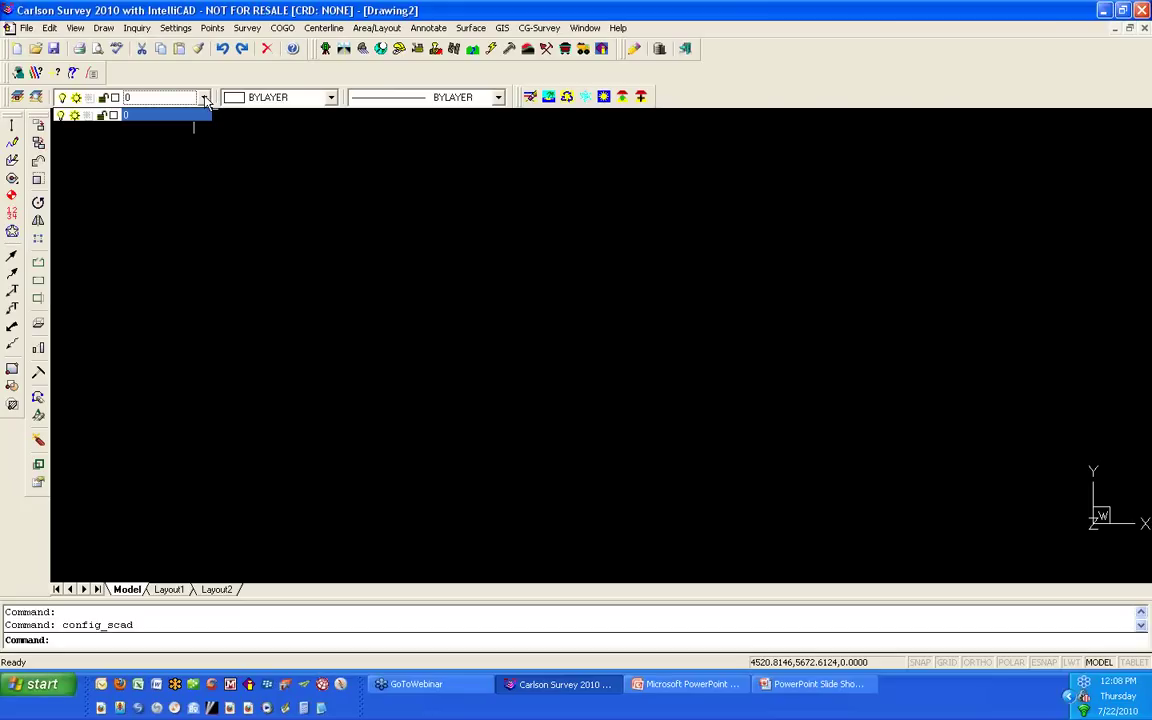
pyautogui.click(205, 101)
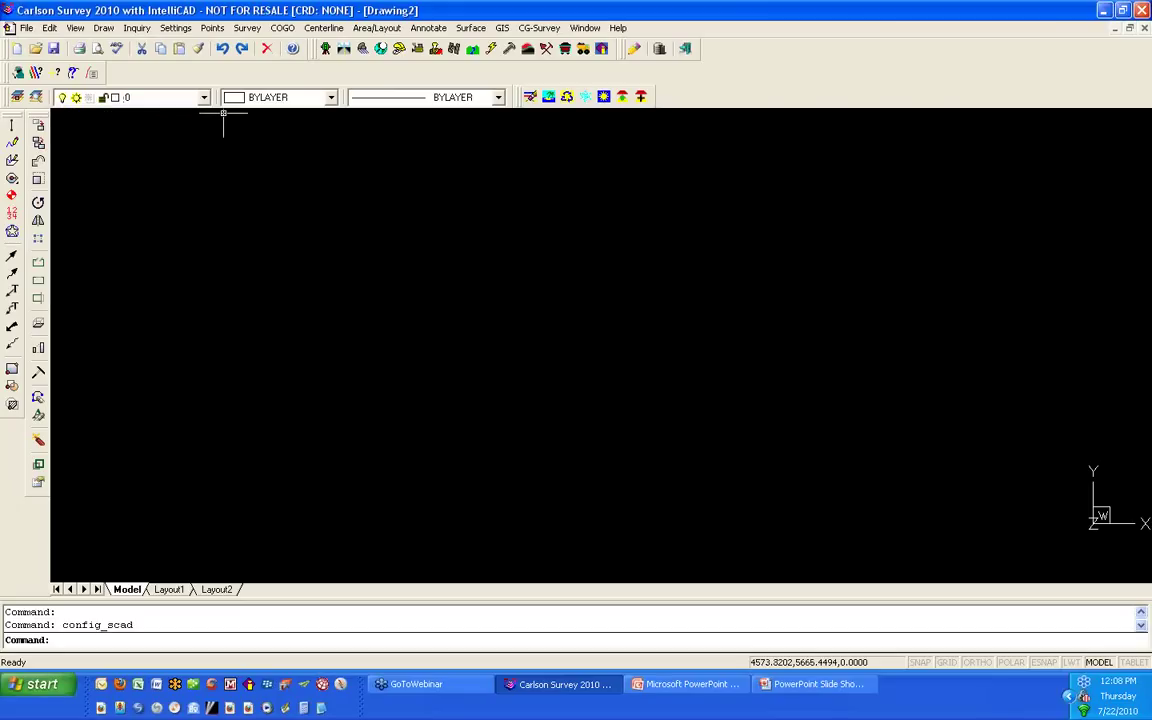
# Step: Open Point Defaults (layer PNTS, symbol SPT0) and expand the Attribute Layout ID list
pyautogui.click(208, 28)
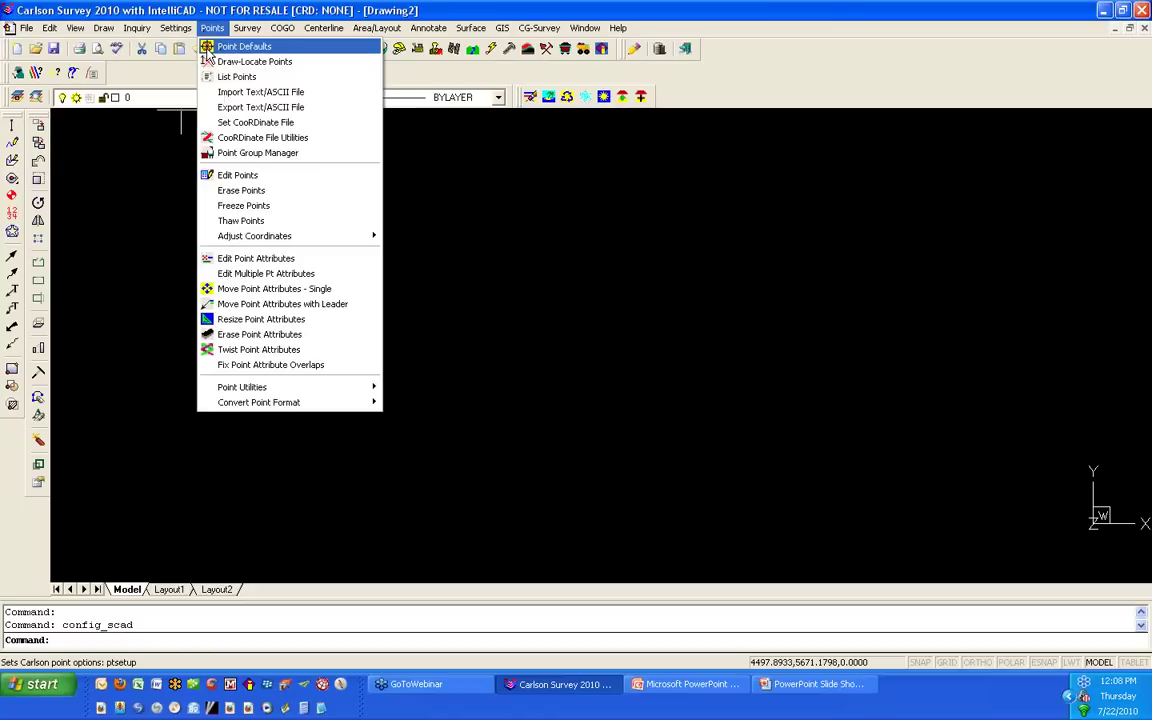
pyautogui.click(208, 57)
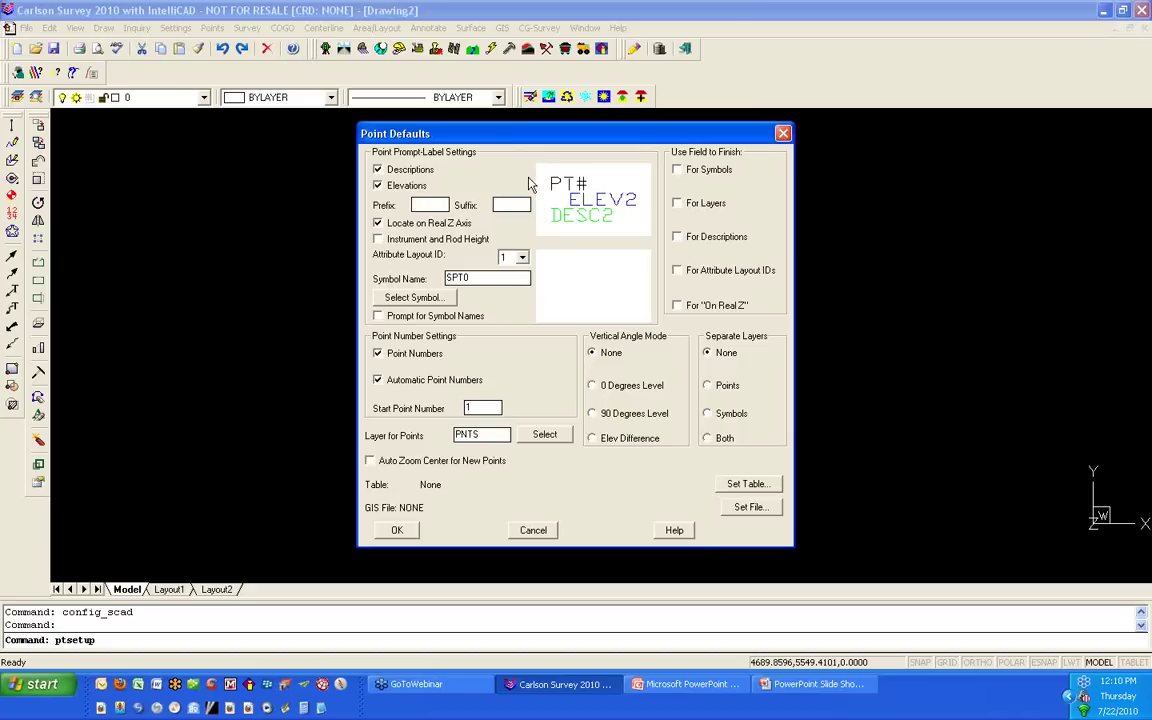
pyautogui.click(522, 258)
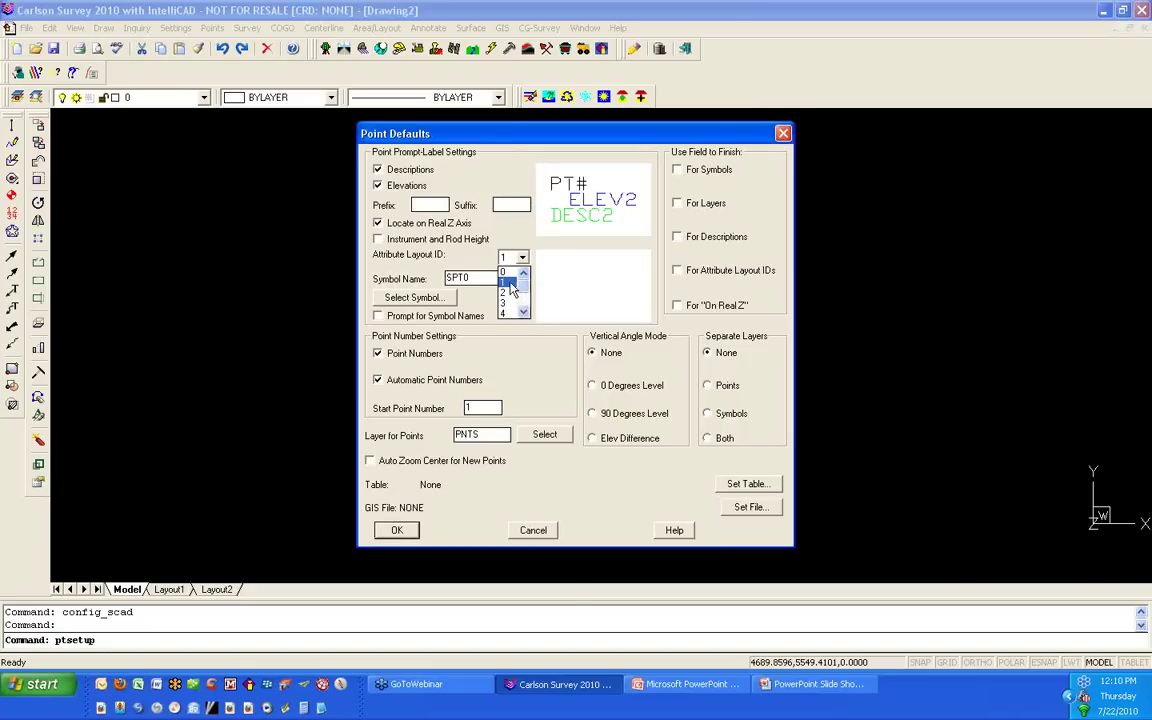
pyautogui.click(513, 287)
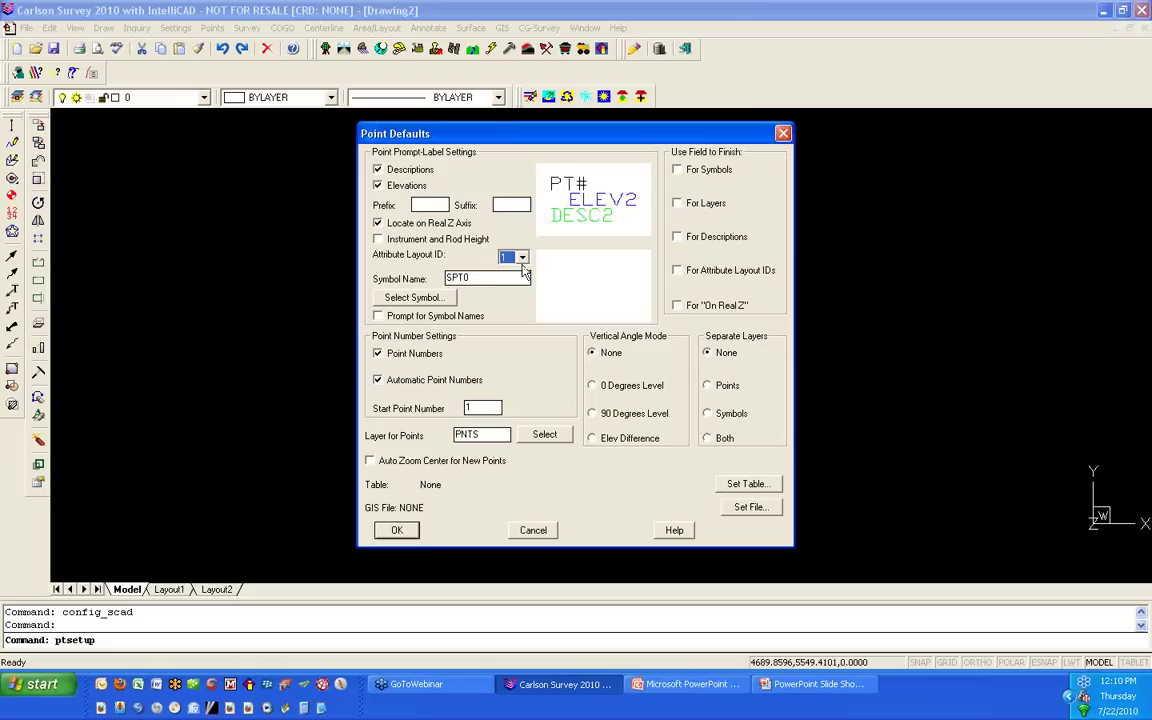
pyautogui.click(522, 259)
pyautogui.click(512, 268)
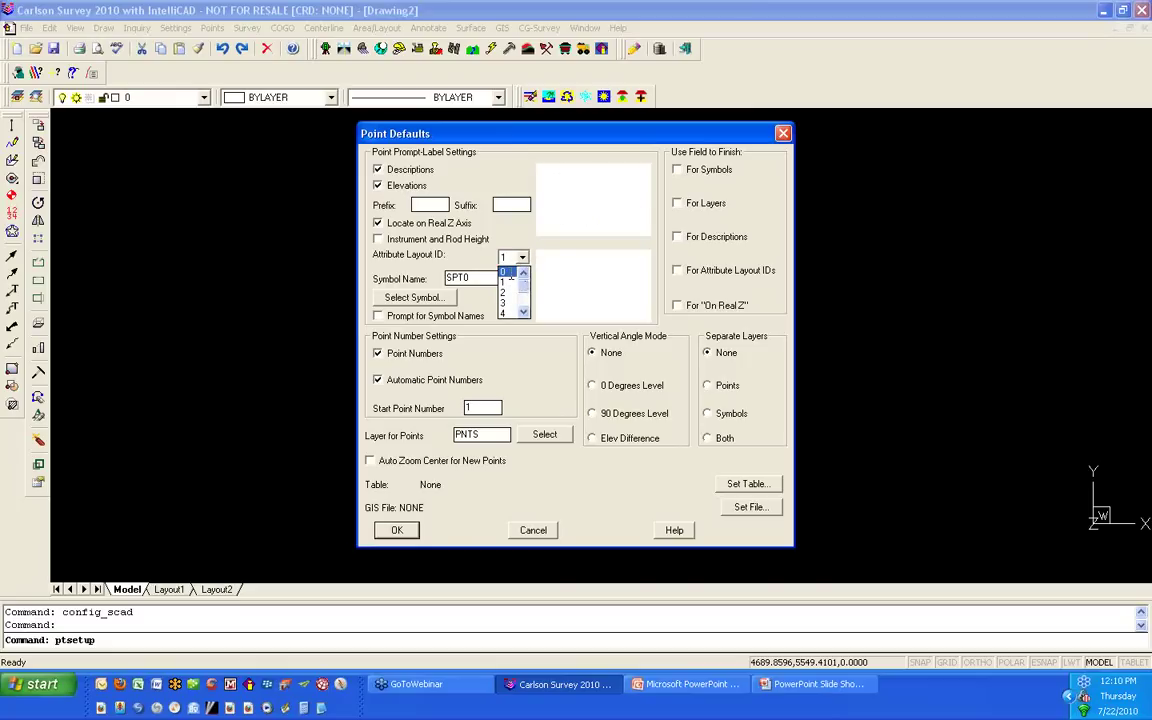
pyautogui.click(522, 257)
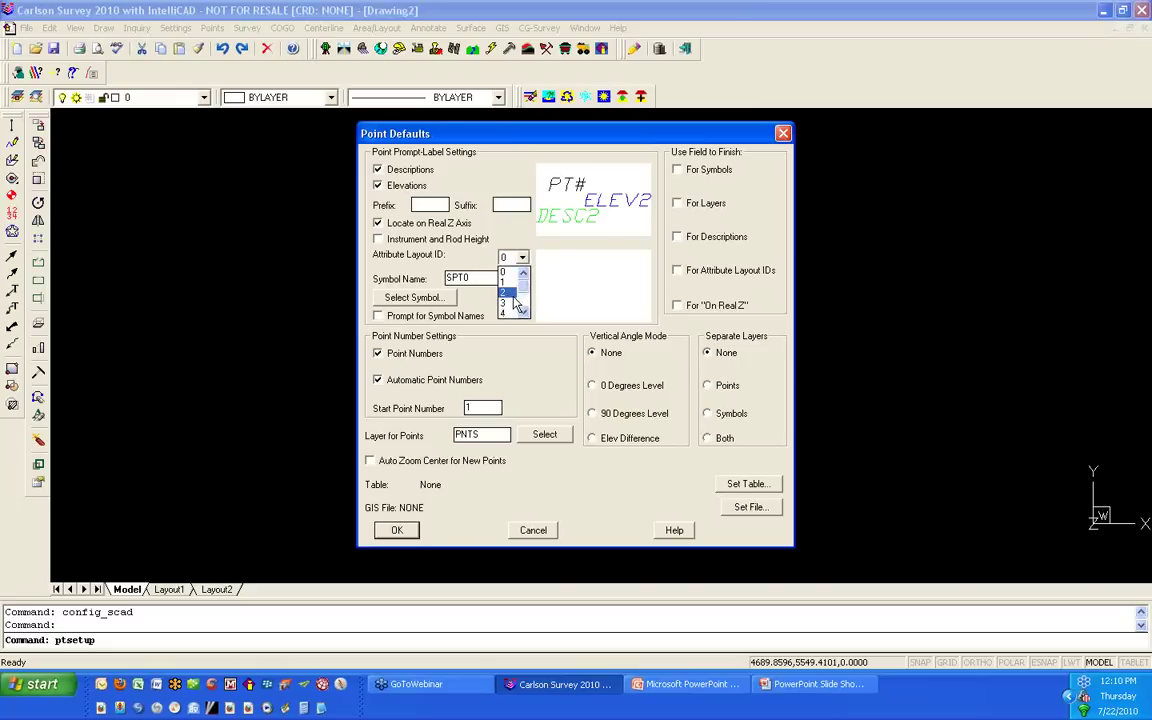
pyautogui.click(513, 302)
pyautogui.click(522, 257)
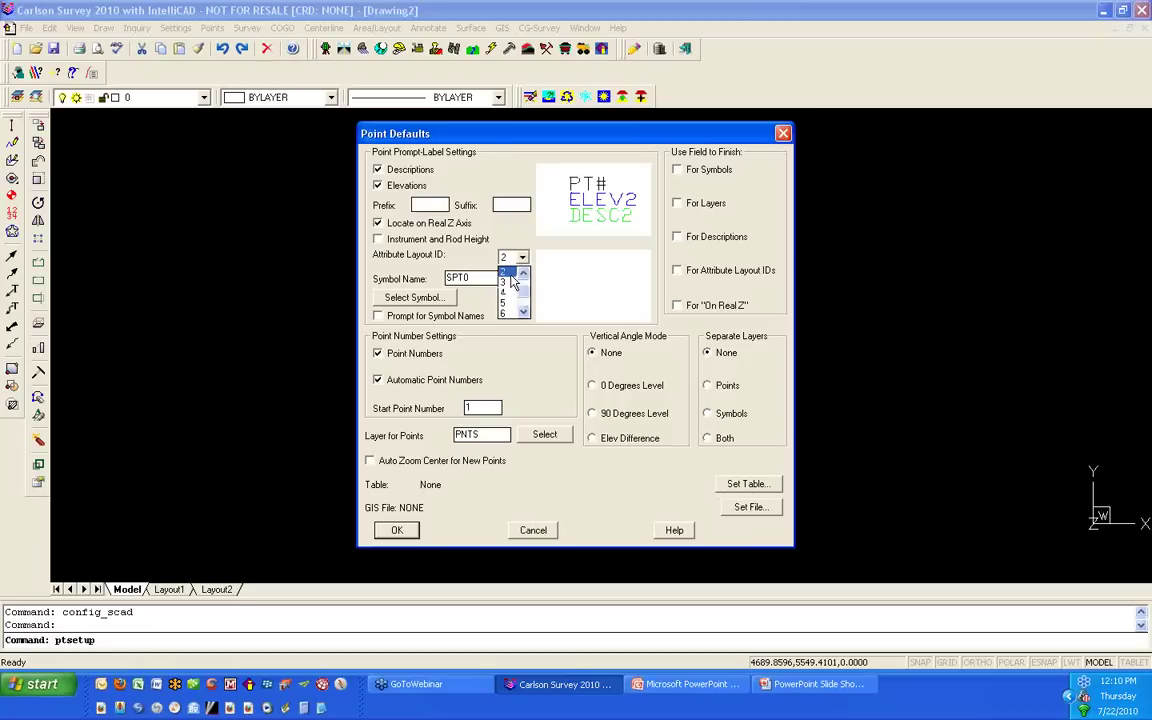
pyautogui.click(523, 272)
pyautogui.click(507, 270)
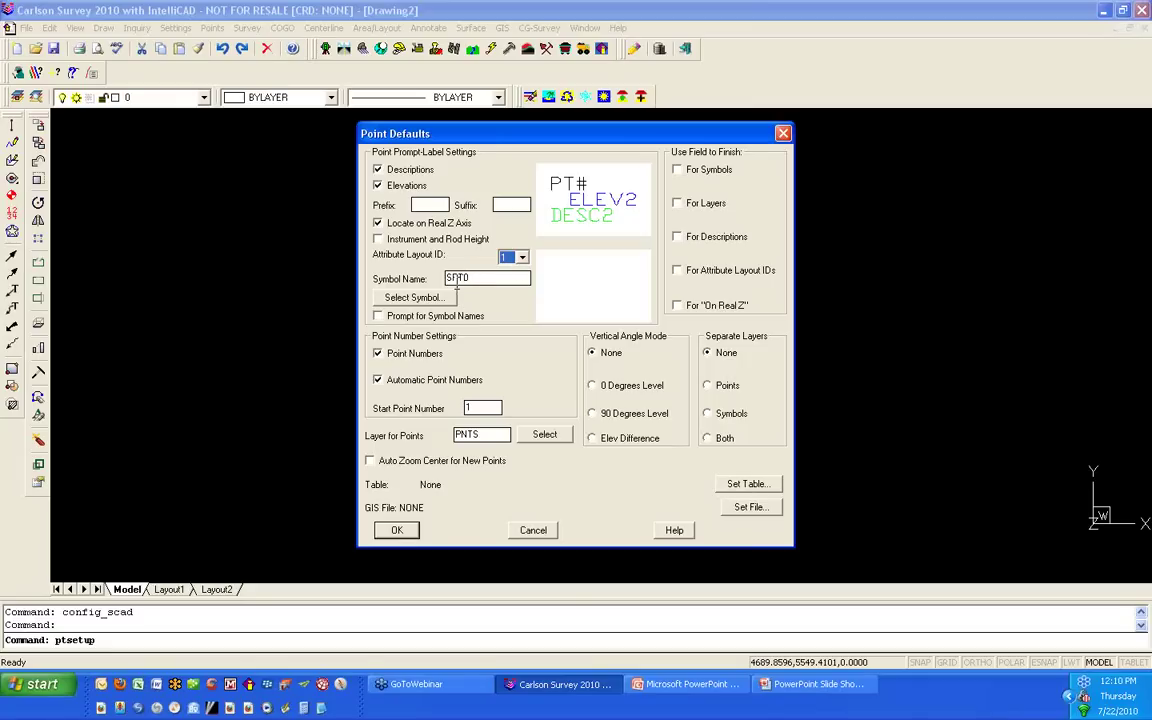
pyautogui.click(434, 252)
pyautogui.click(450, 302)
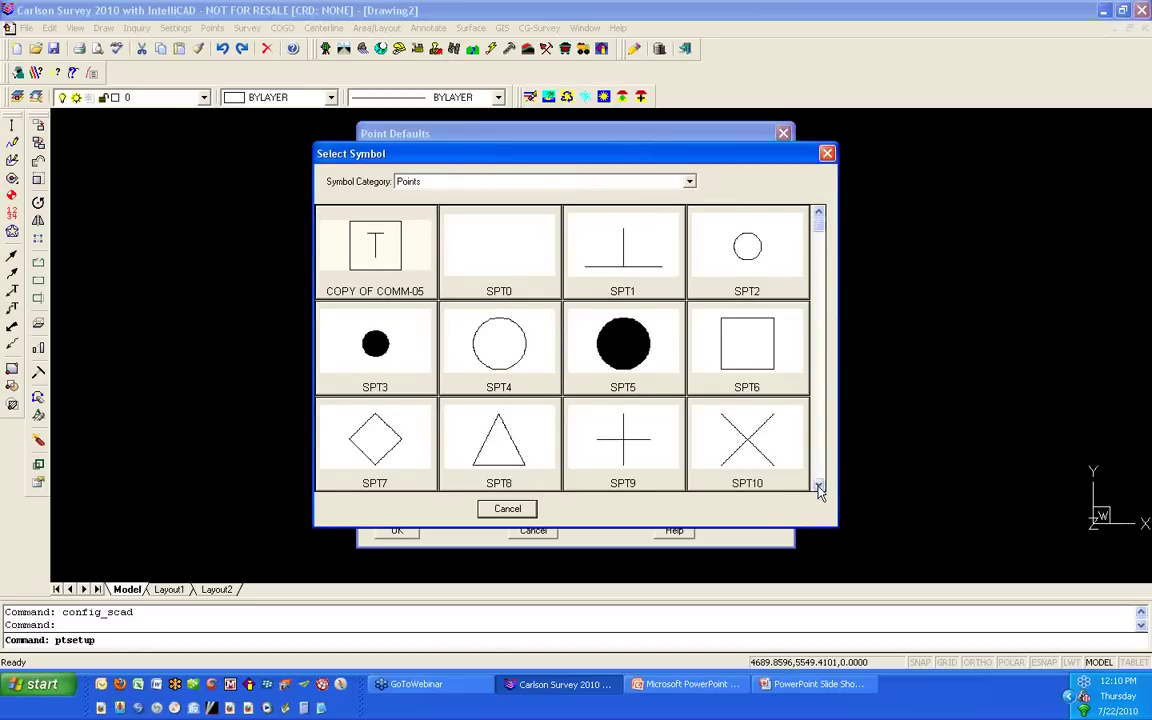
pyautogui.click(758, 450)
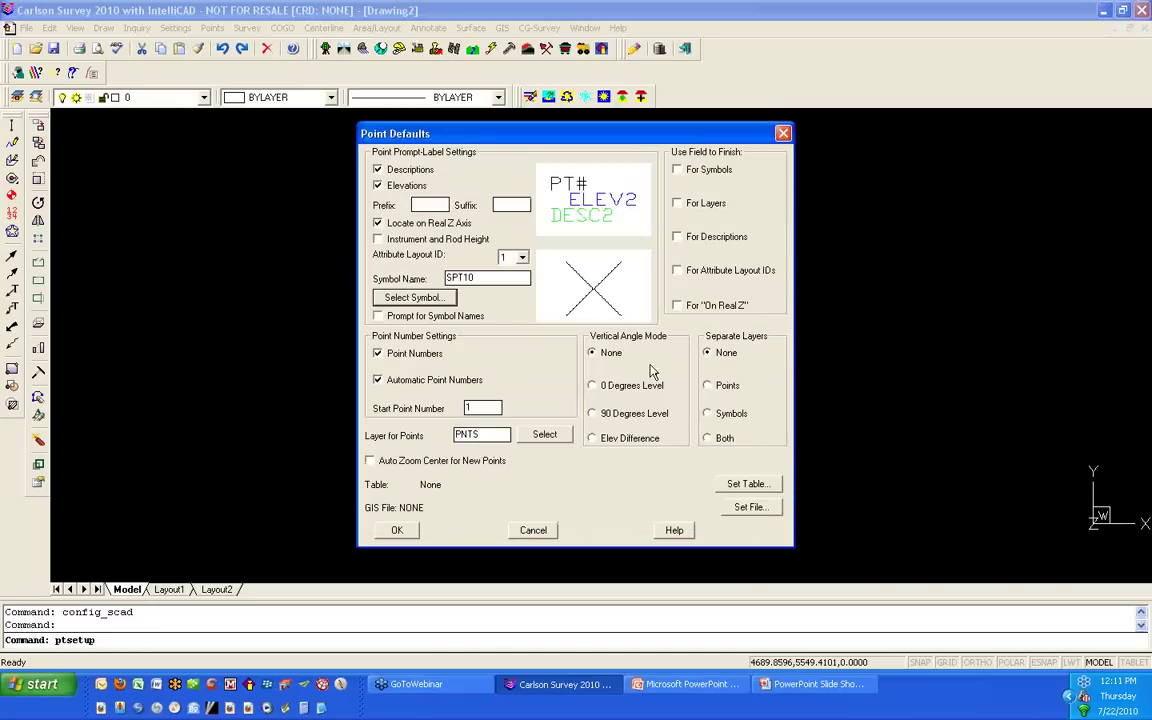
pyautogui.click(414, 297)
pyautogui.click(507, 257)
# Step: Check the PNTS Layer for Points field and close Point Defaults without changes
pyautogui.click(494, 435)
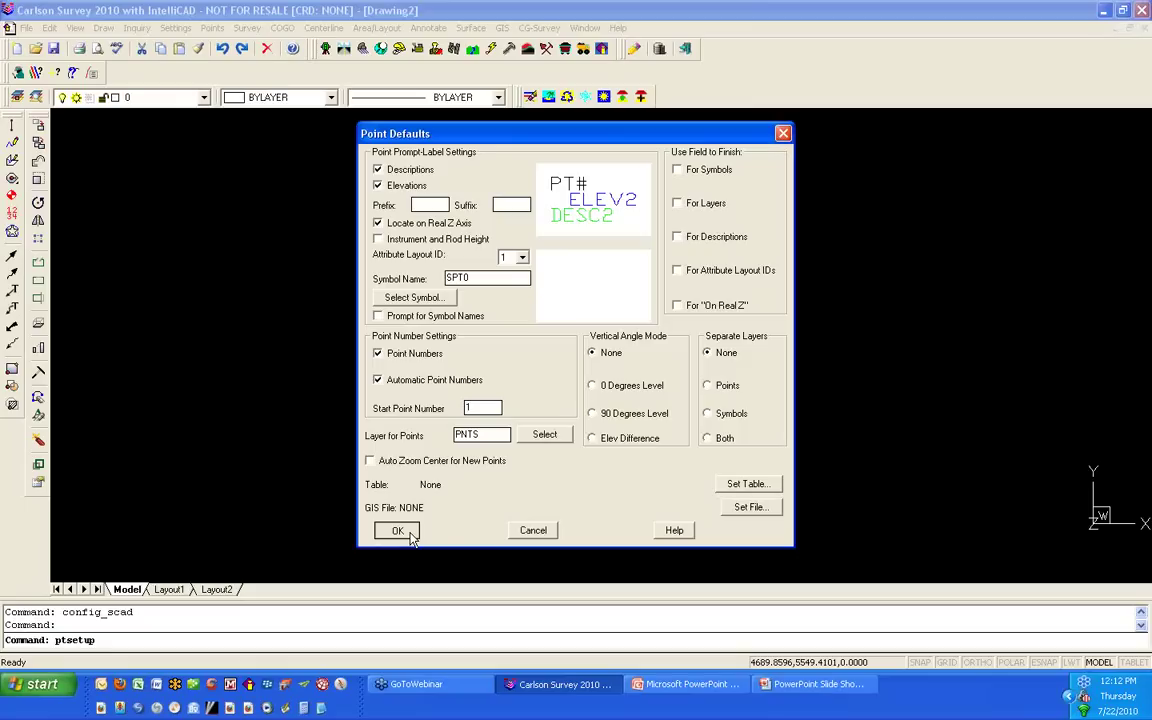
pyautogui.click(531, 532)
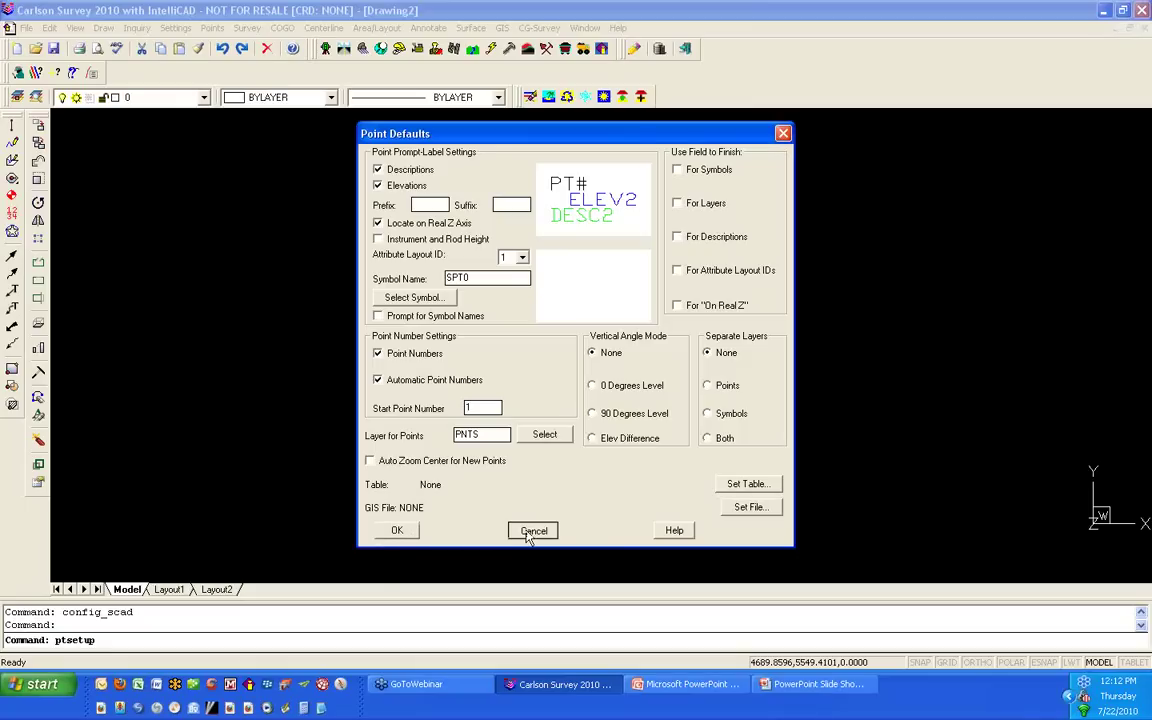
# Step: Open Draw-Locate Points and select the SPT0 symbol name field
pyautogui.click(210, 30)
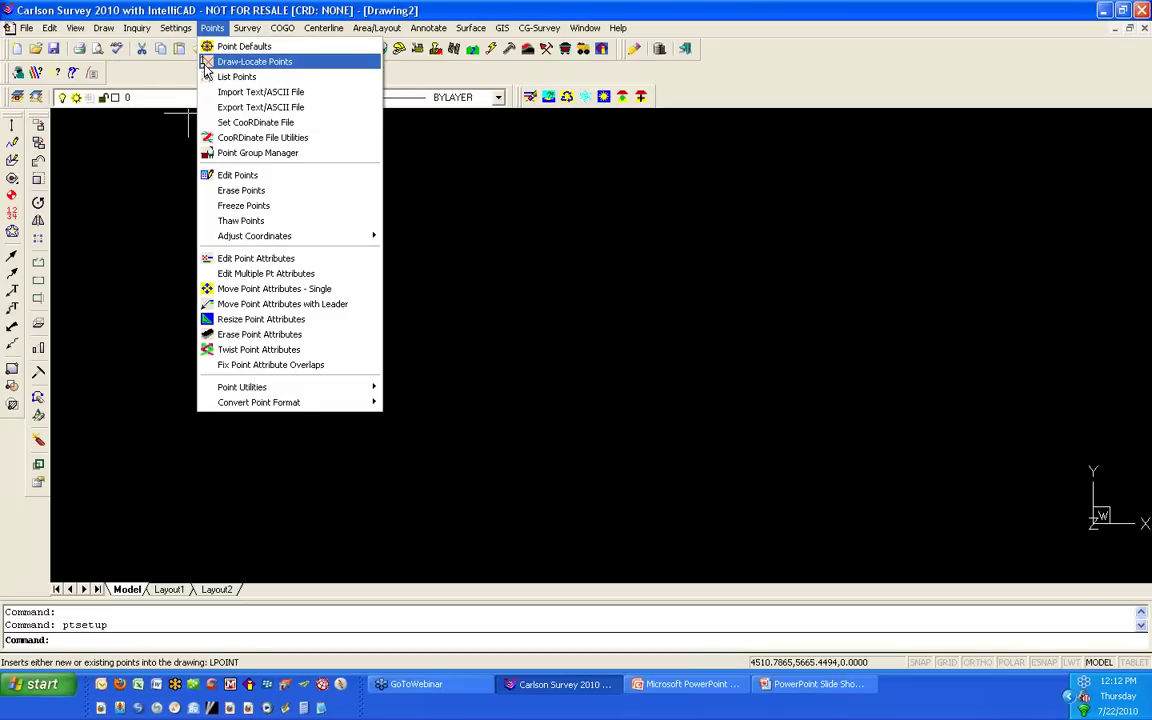
pyautogui.click(205, 63)
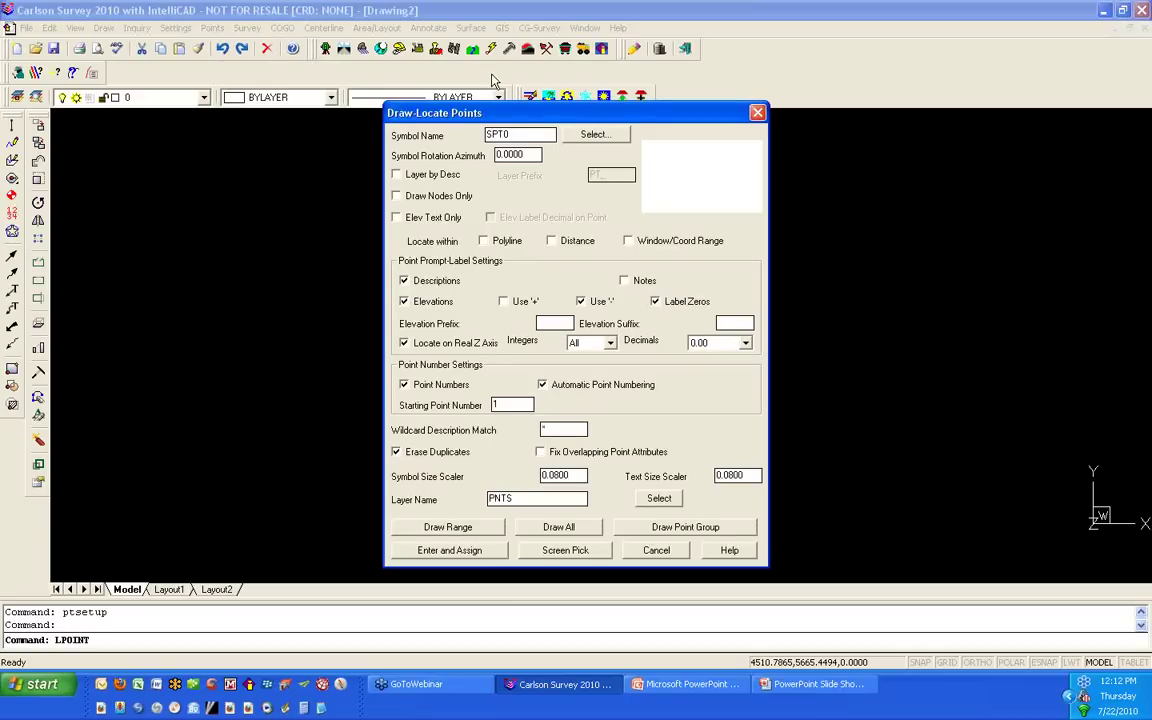
pyautogui.click(527, 135)
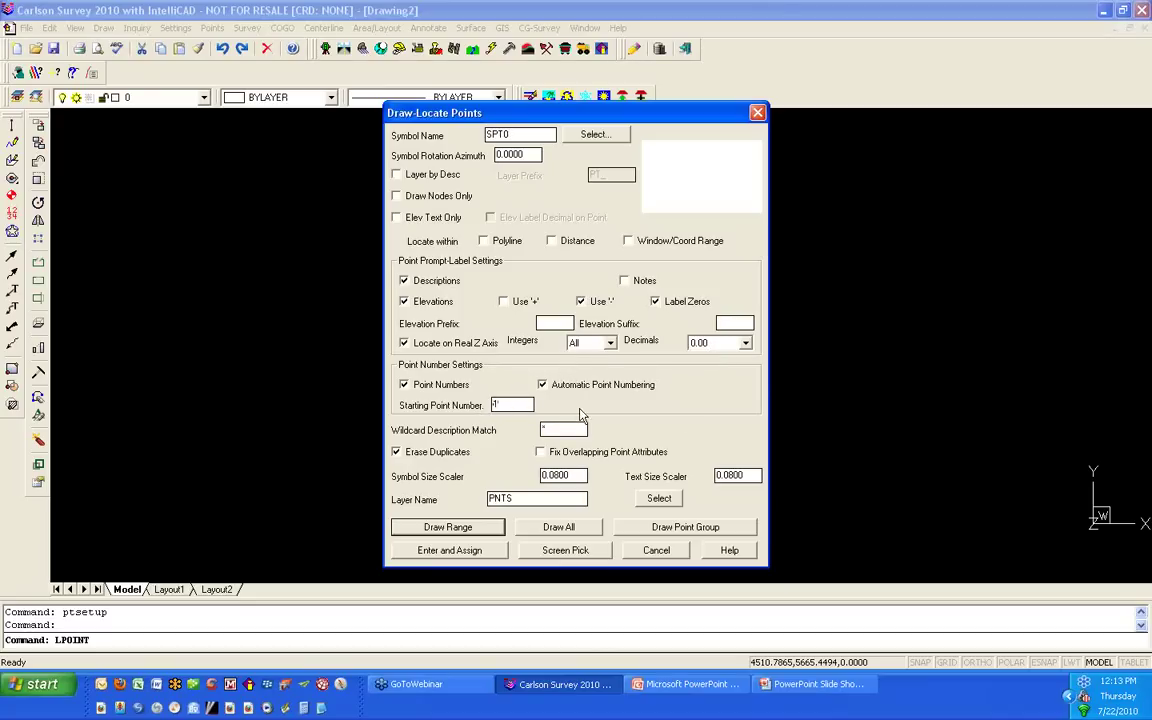
# Step: Keep layer PNTS for drawn points and pick the first point's location on screen
pyautogui.click(528, 497)
pyautogui.click(545, 558)
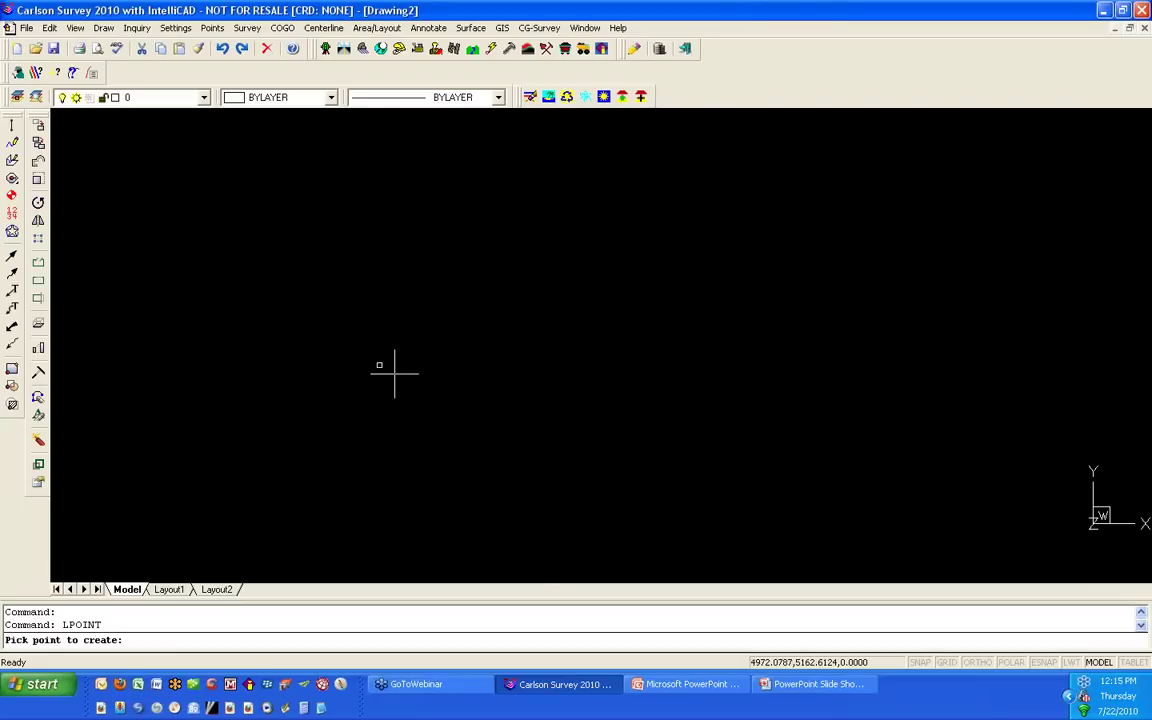
pyautogui.click(233, 235)
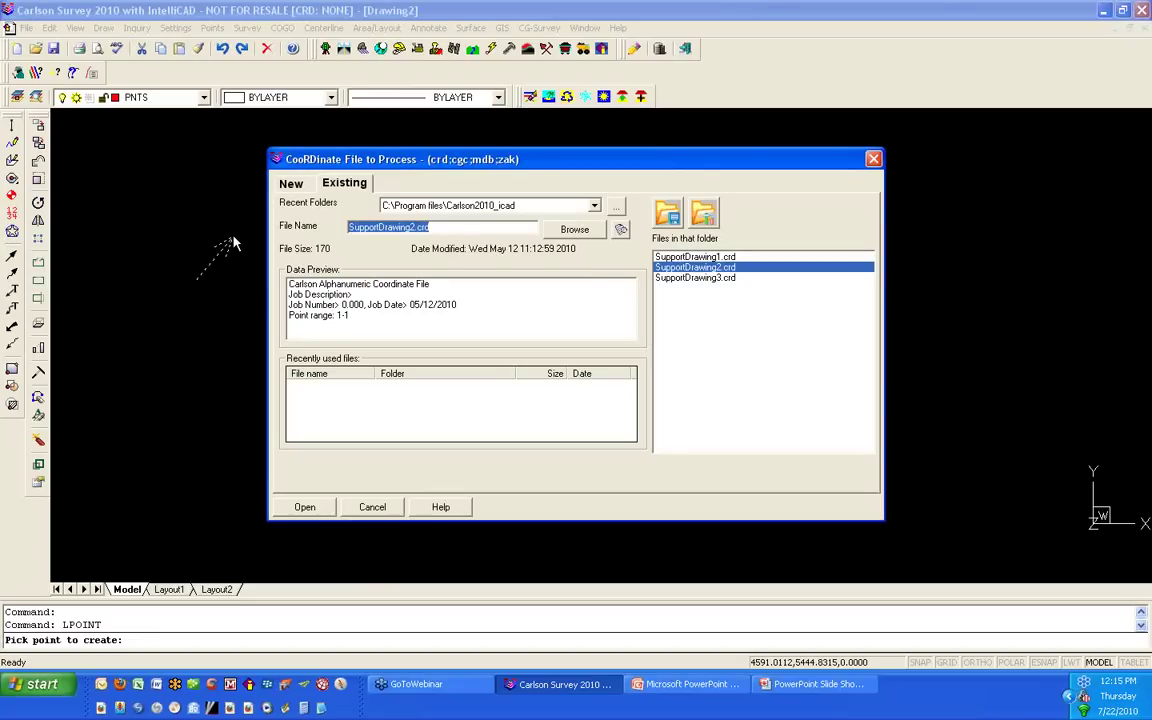
# Step: Create coordinate file points01.crd in D:\2010-07-22_PointsWebinar and load it
pyautogui.click(299, 181)
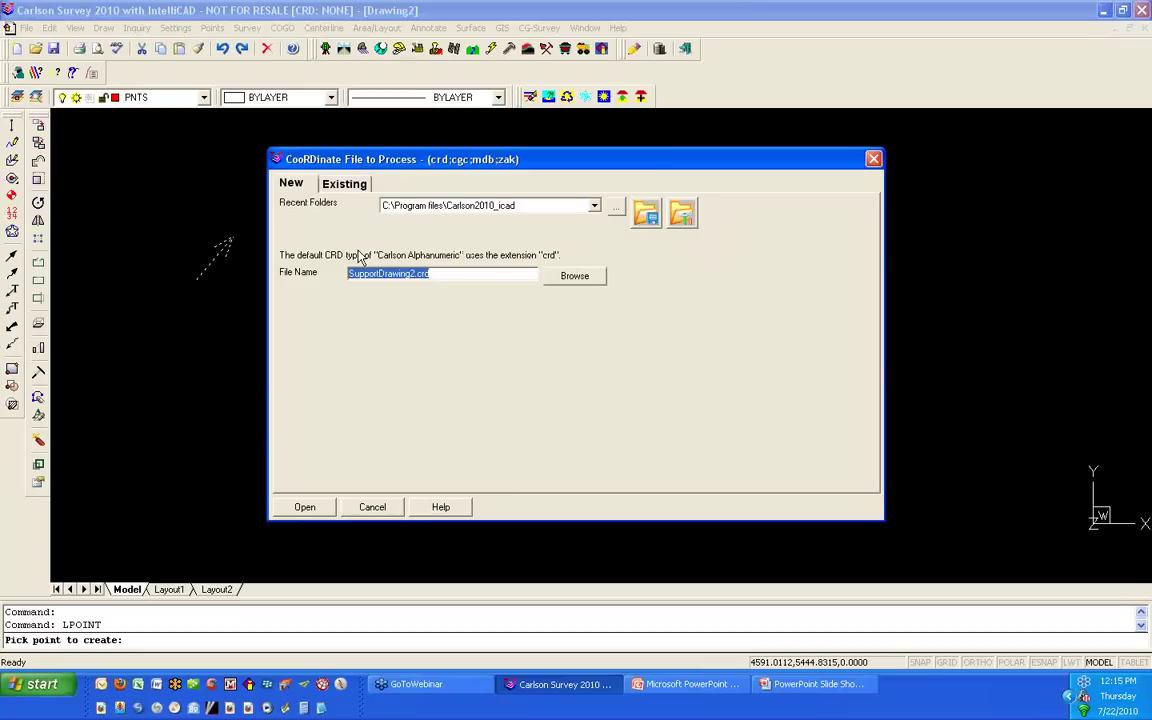
pyautogui.click(568, 275)
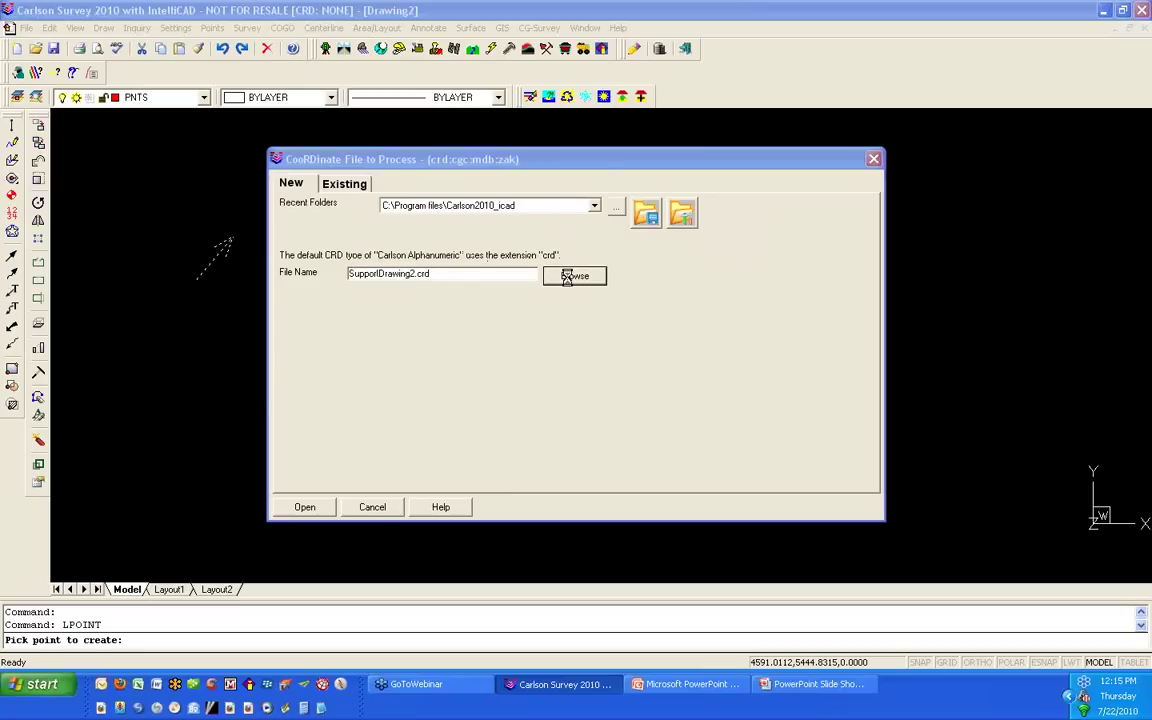
pyautogui.click(520, 206)
pyautogui.click(520, 206)
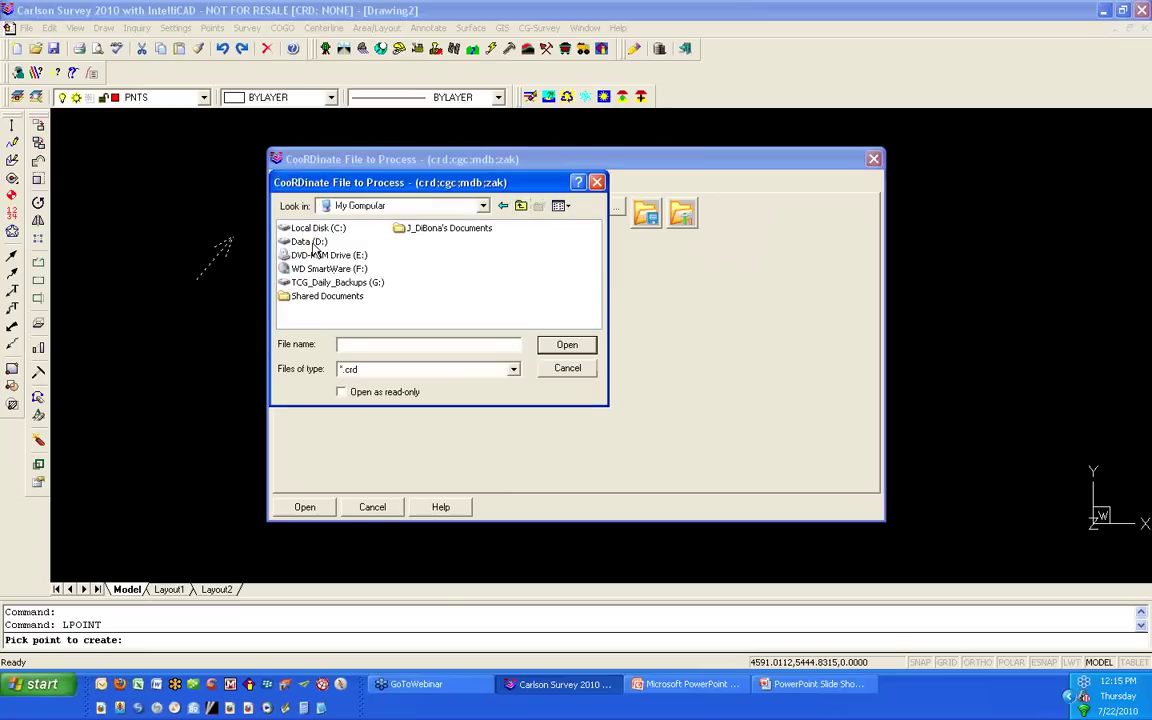
pyautogui.doubleClick(305, 241)
pyautogui.click(316, 228)
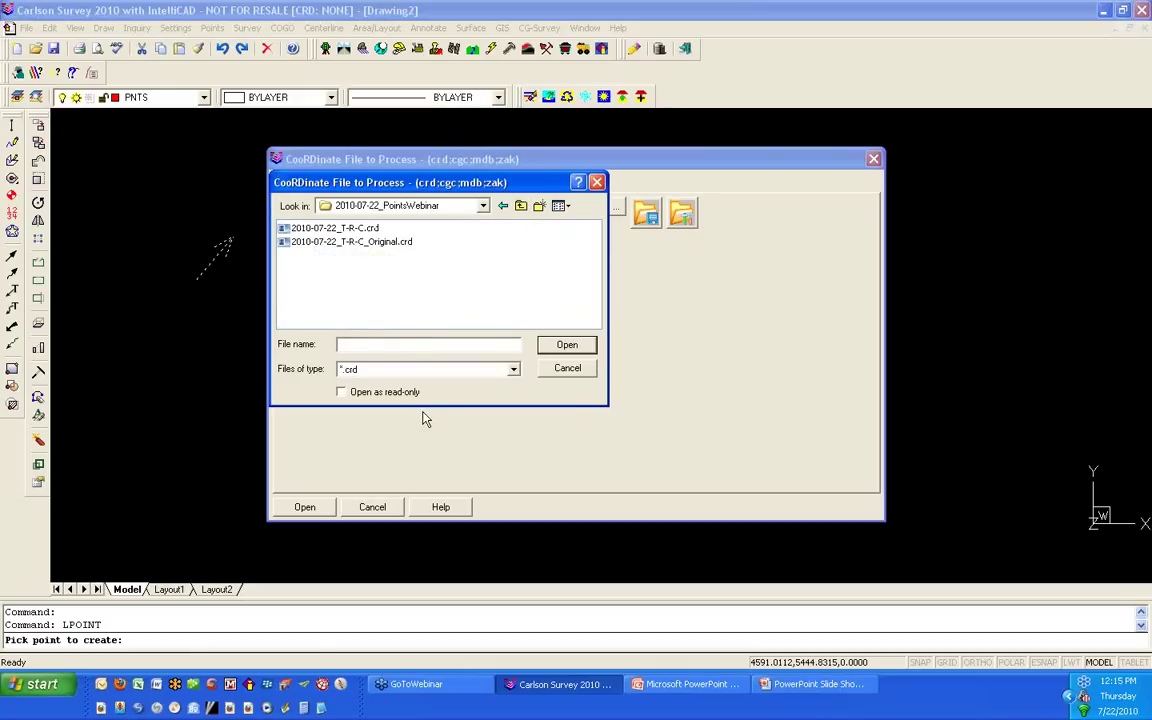
pyautogui.write('points01')
pyautogui.click(567, 347)
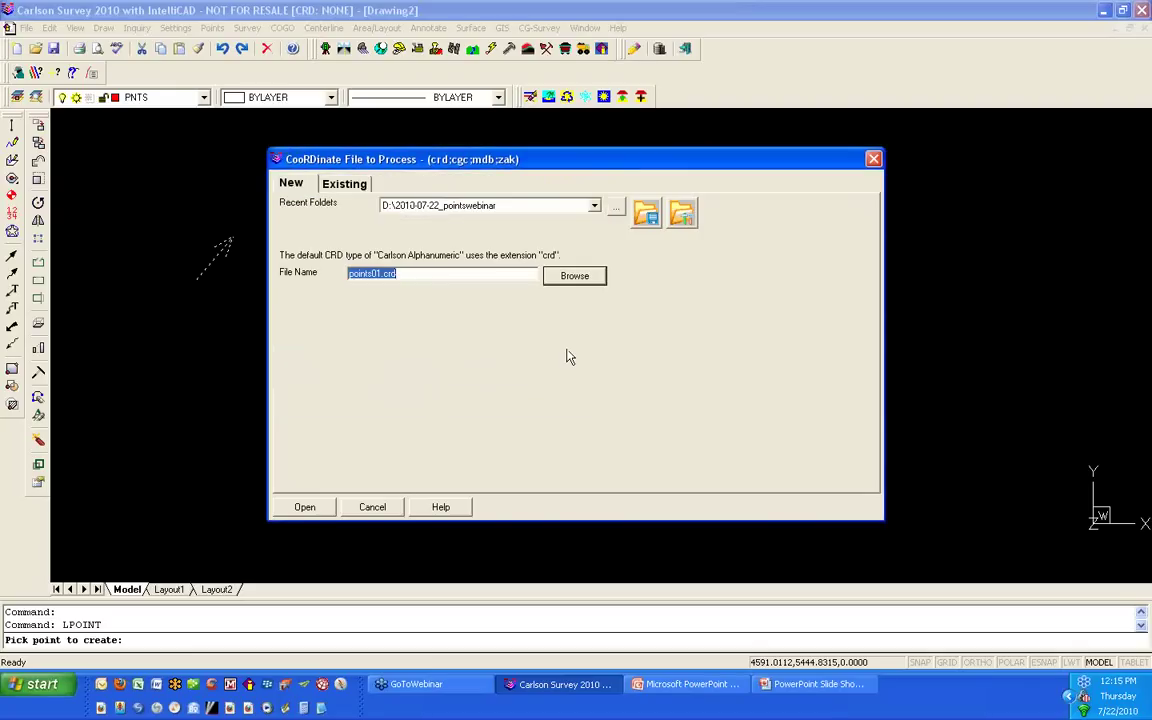
pyautogui.click(305, 507)
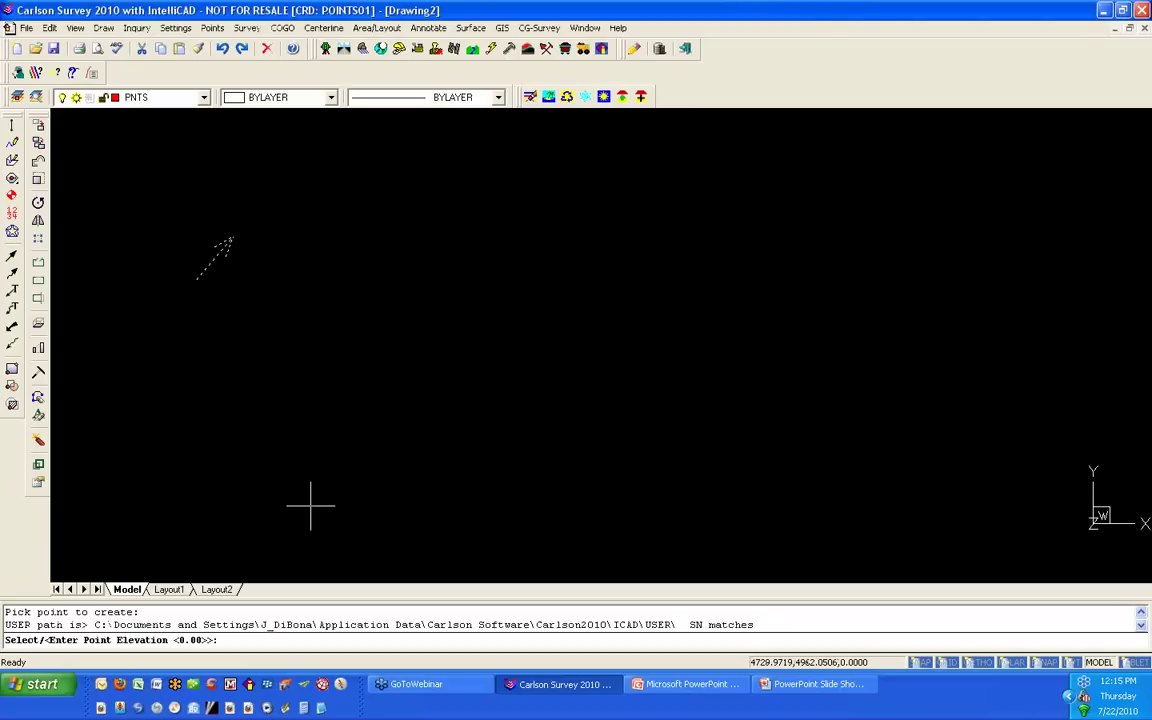
# Step: Give point 1 elevation 100 and description LINE
pyautogui.write('100')
pyautogui.press('Return')
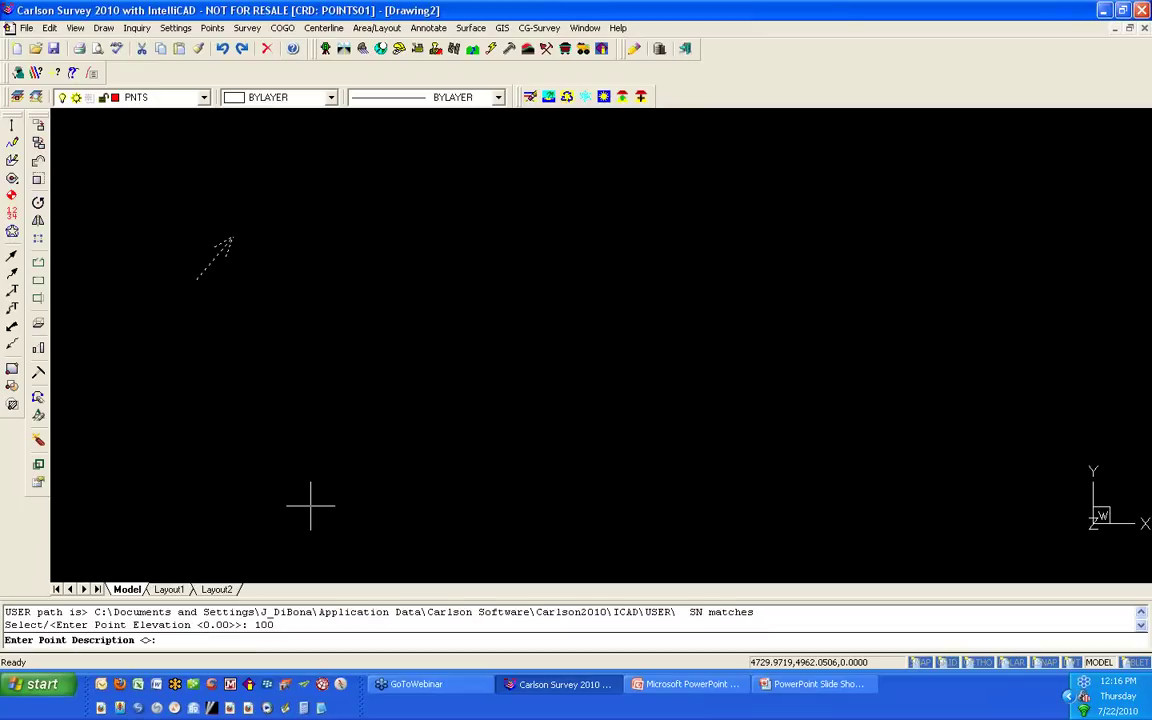
pyautogui.write('LINE')
pyautogui.press('Return')
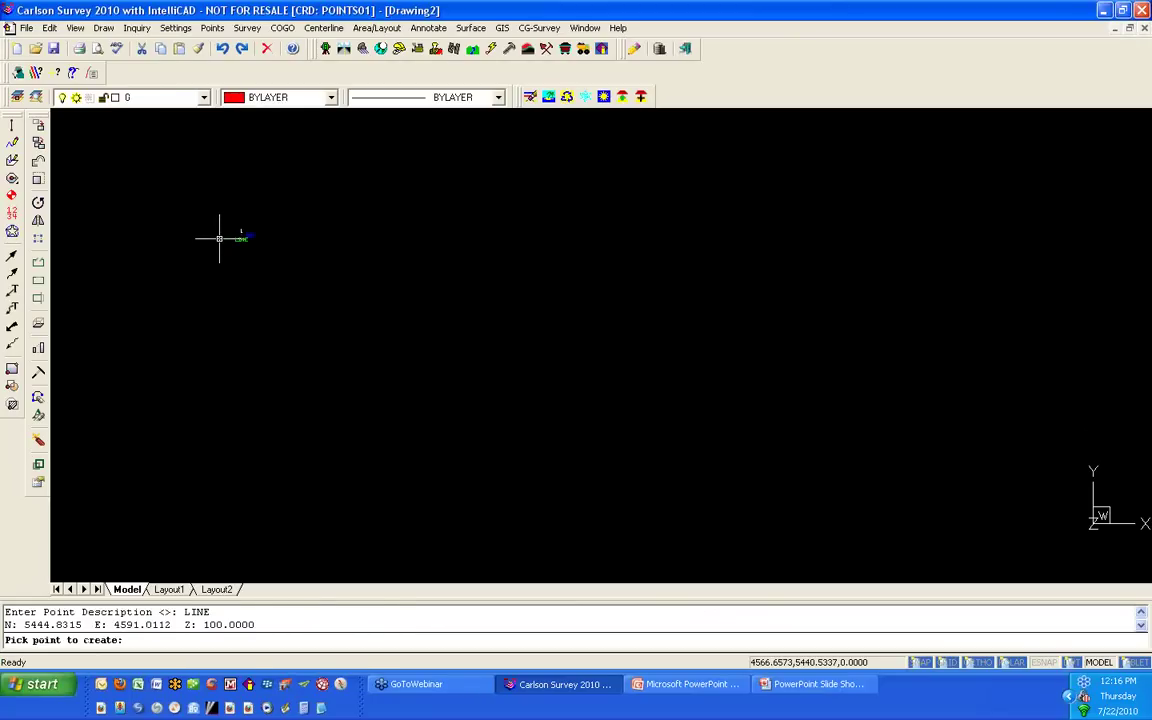
# Step: Place point 2 at elevation 110 with description LINE
pyautogui.scroll(3, 219, 238)
pyautogui.scroll(2, 219, 238)
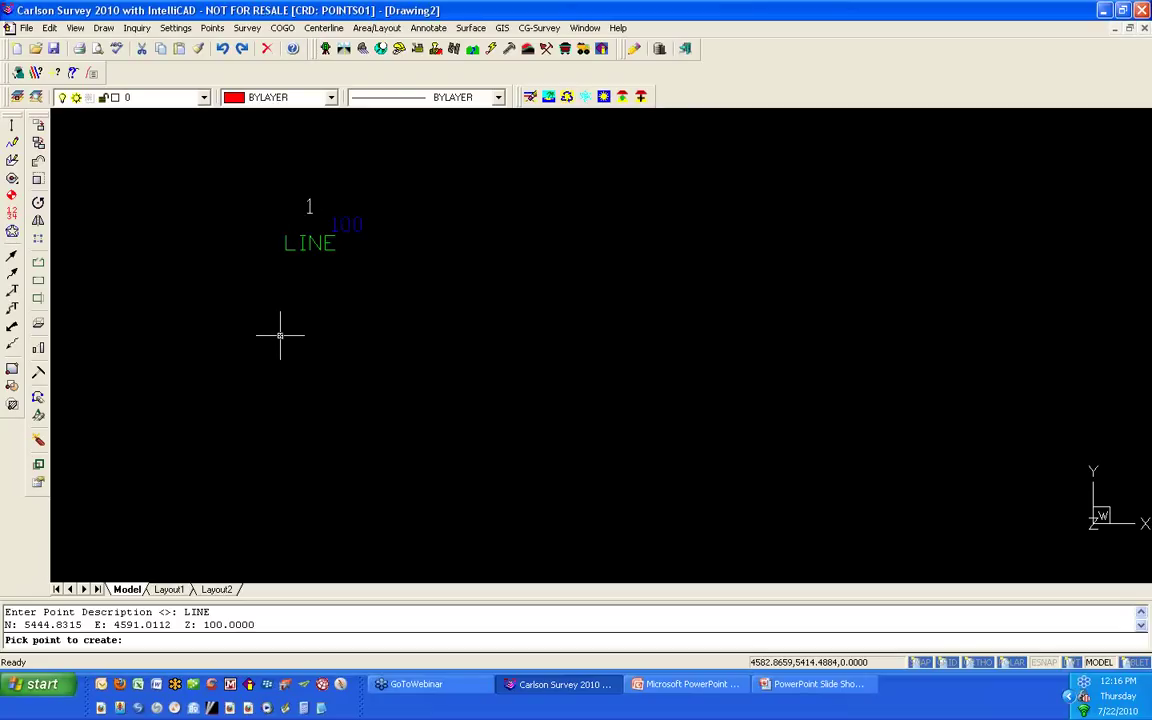
pyautogui.click(424, 478)
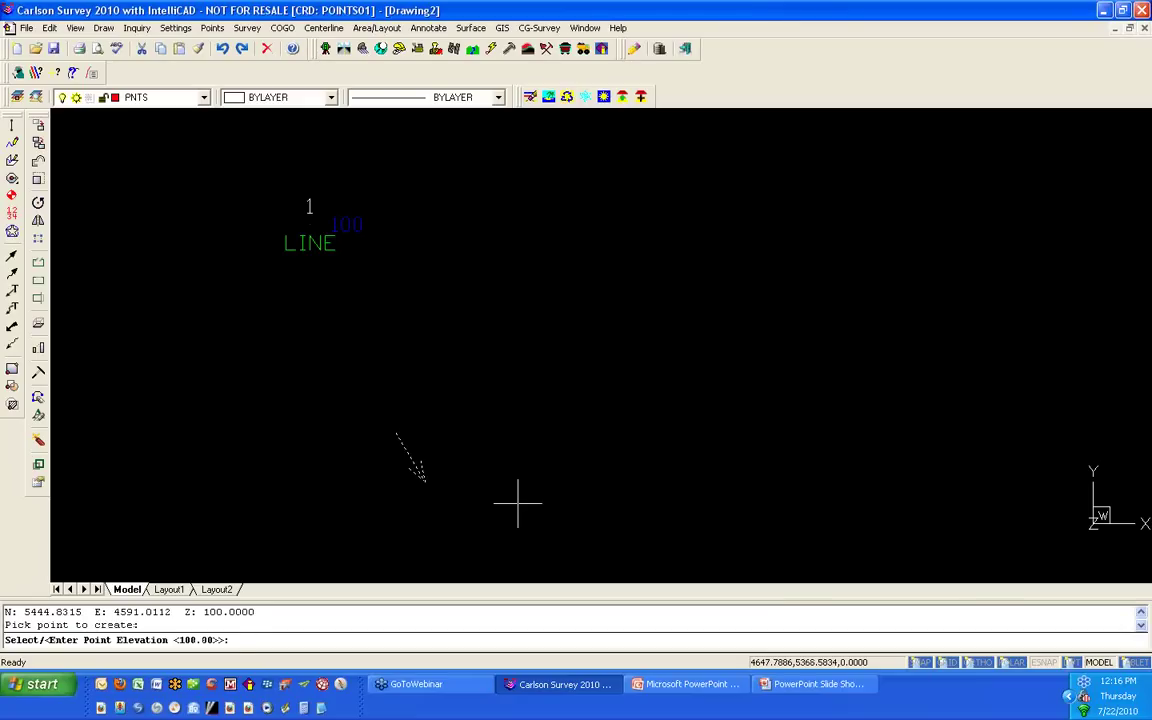
pyautogui.write('110')
pyautogui.press('Return')
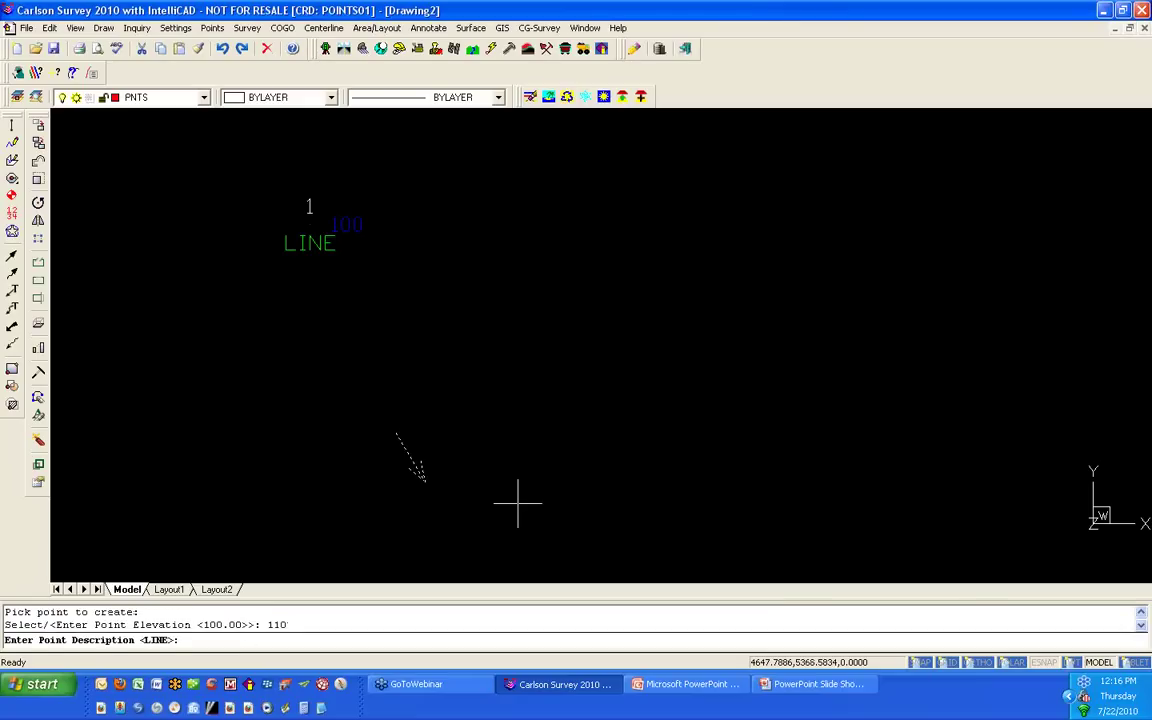
pyautogui.press('Return')
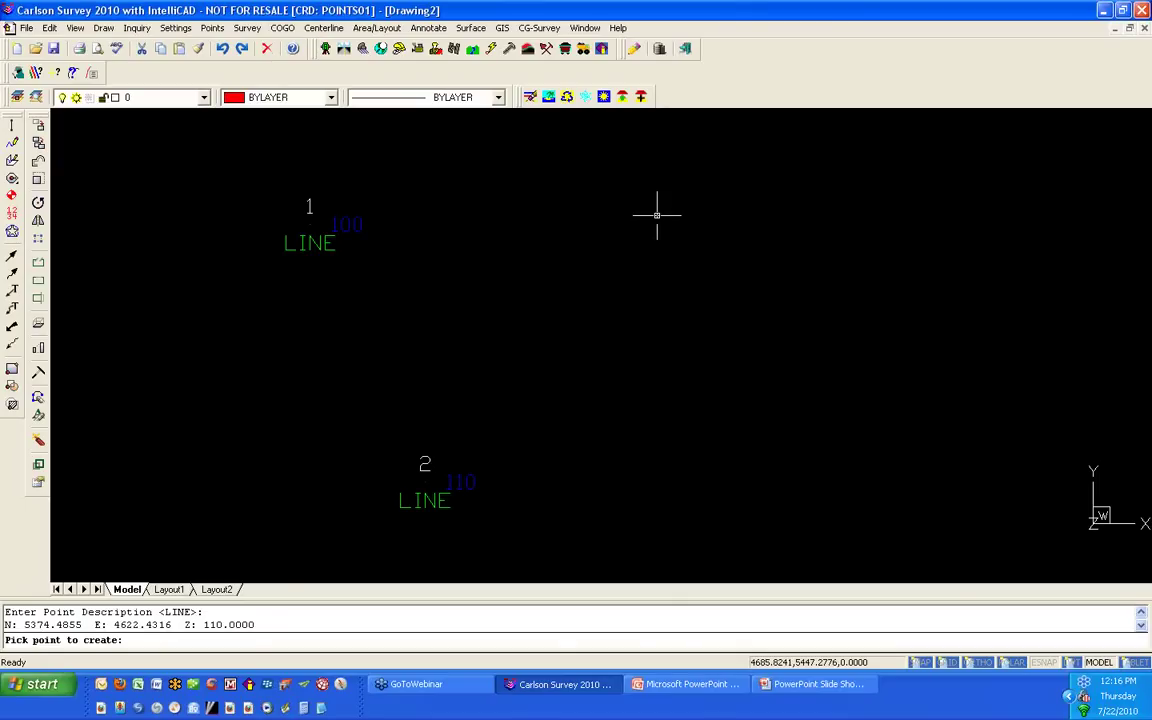
# Step: Place points 3 and 4 at elevations 120 and 130, both described TRI, and finish
pyautogui.click(613, 251)
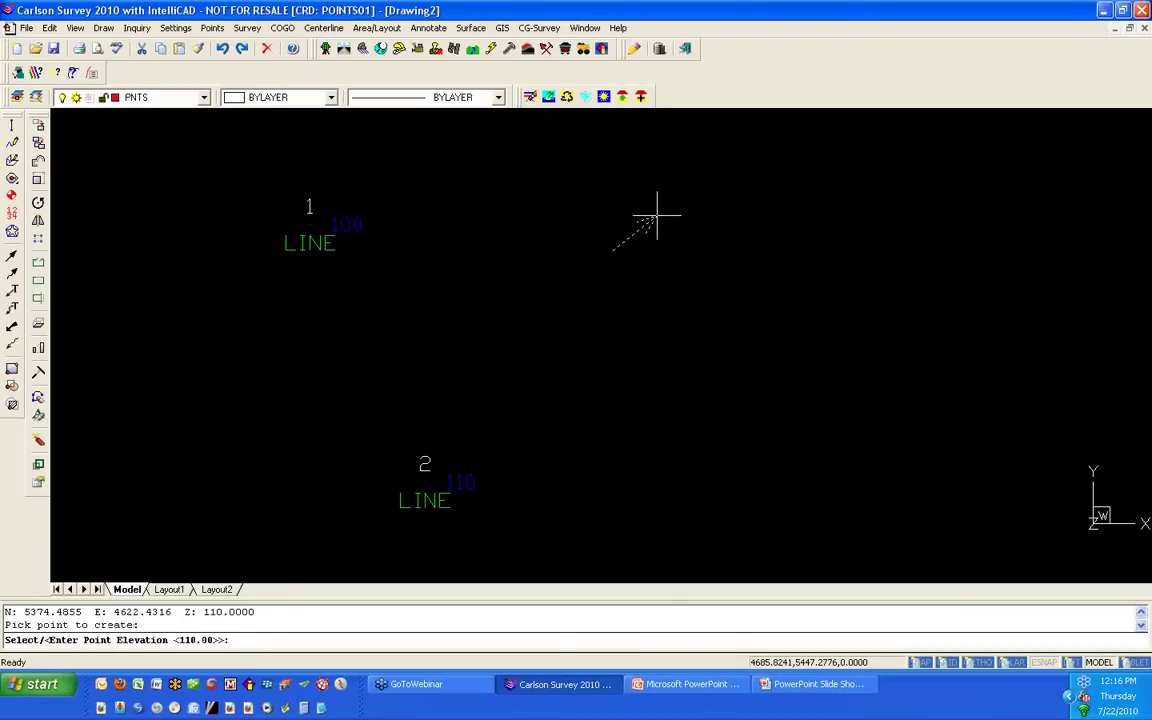
pyautogui.write('120')
pyautogui.press('Return')
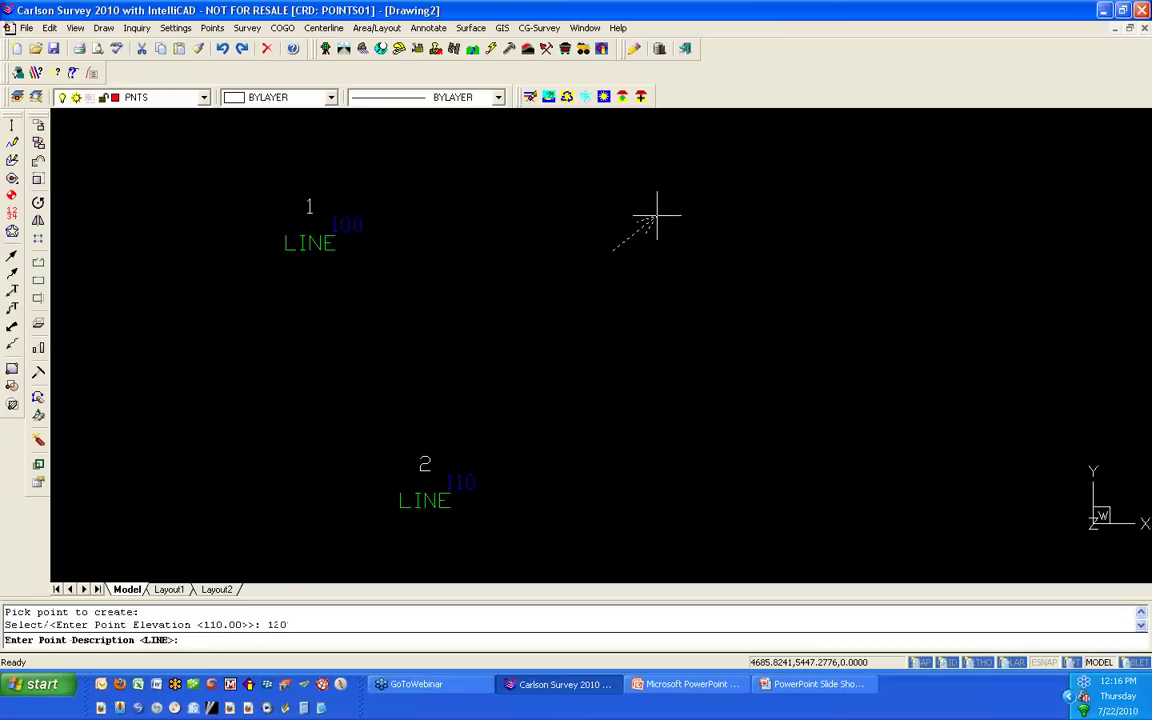
pyautogui.write('TRI')
pyautogui.press('Return')
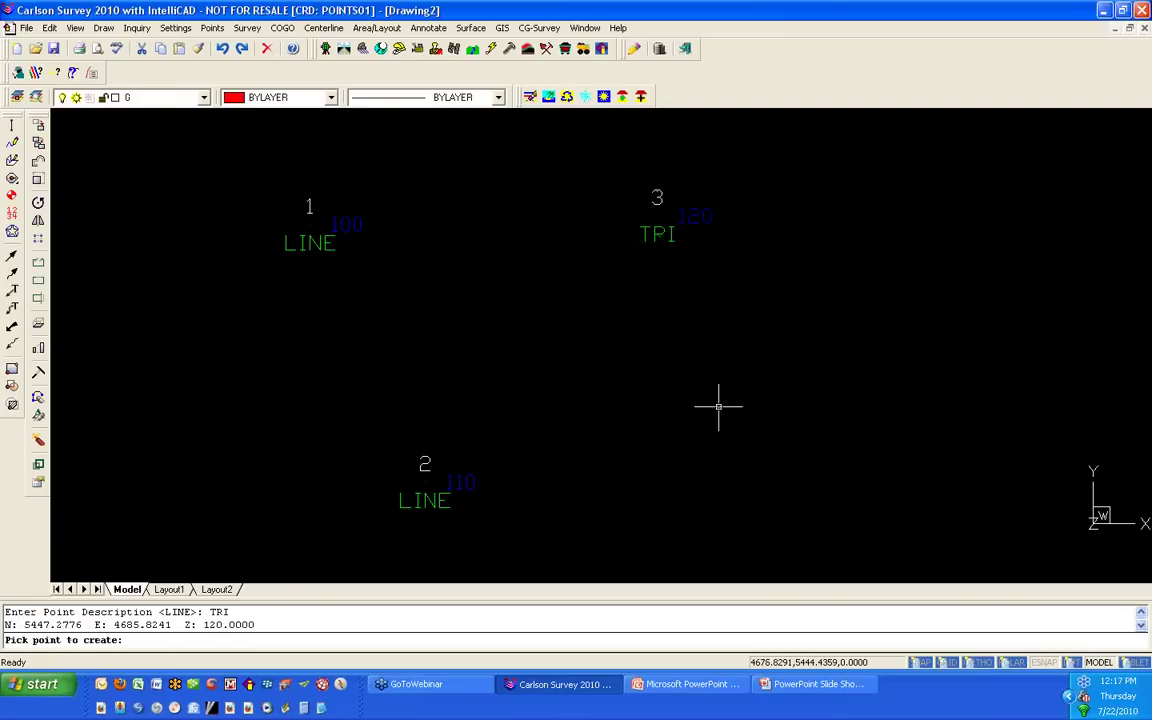
pyautogui.click(769, 484)
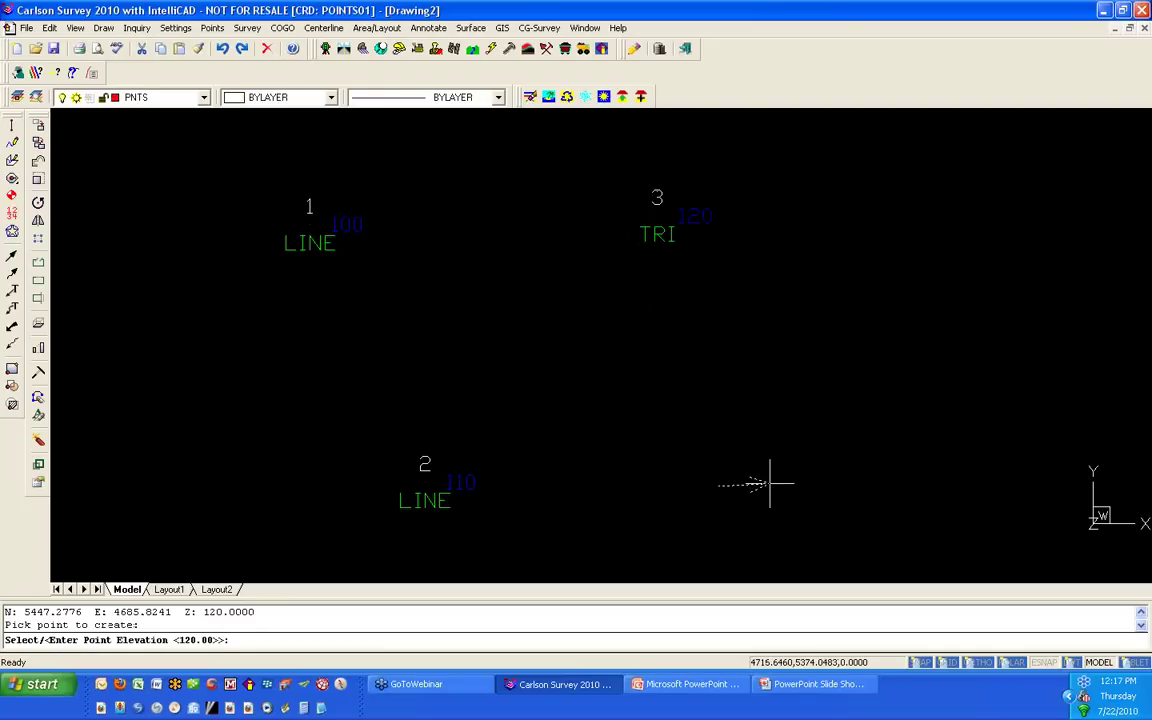
pyautogui.write('130')
pyautogui.press('Return')
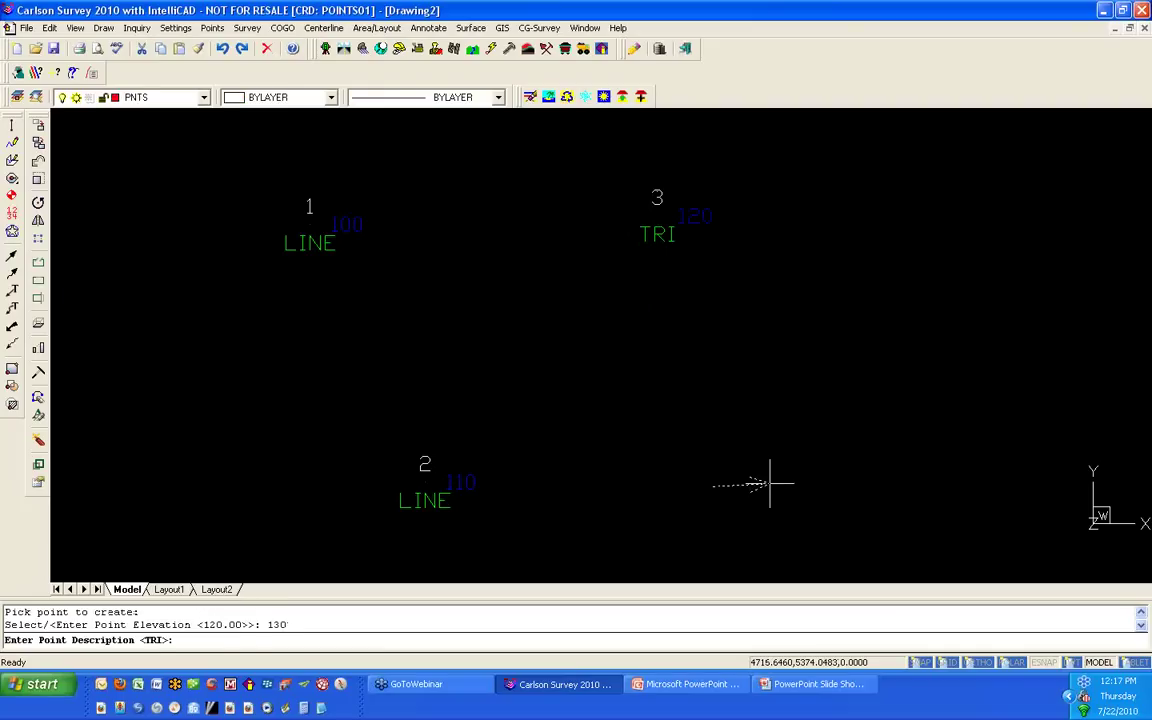
pyautogui.press('Return')
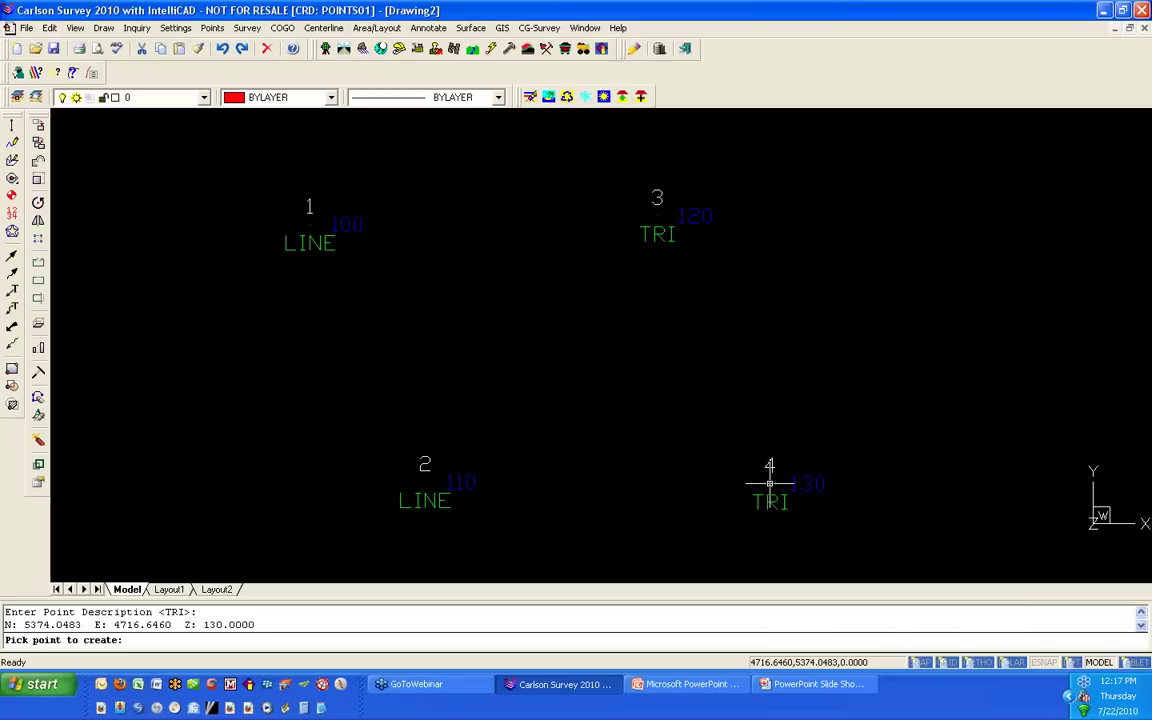
pyautogui.press('Return')
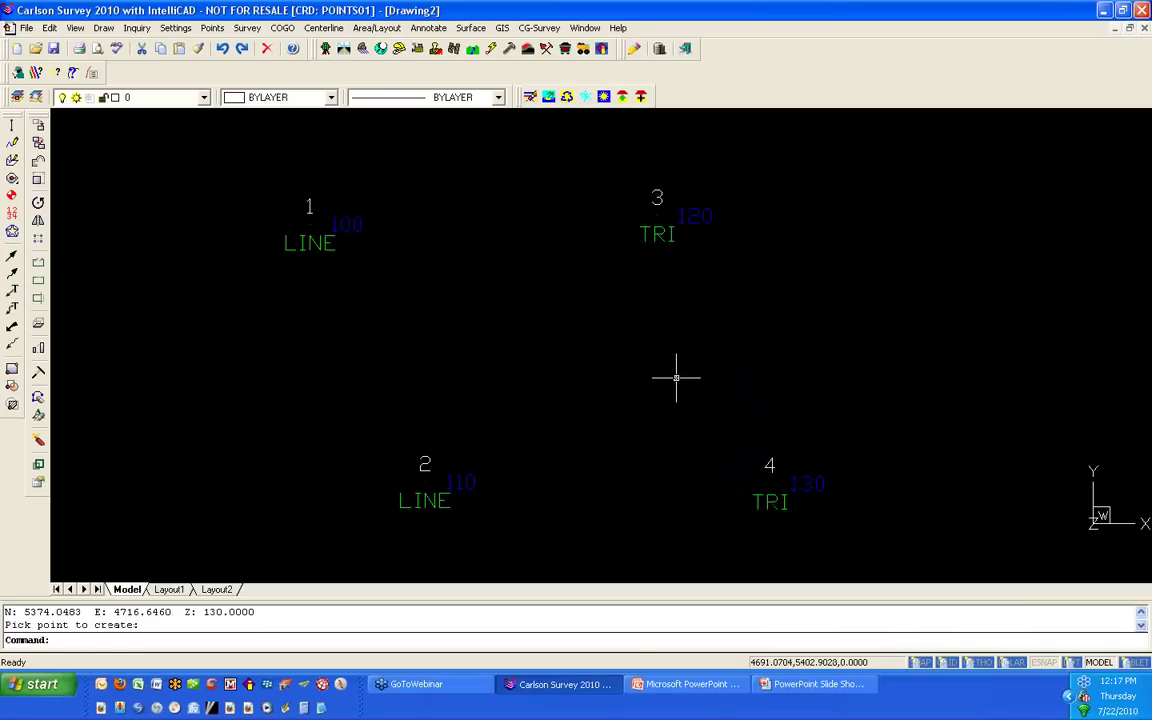
pyautogui.click(214, 29)
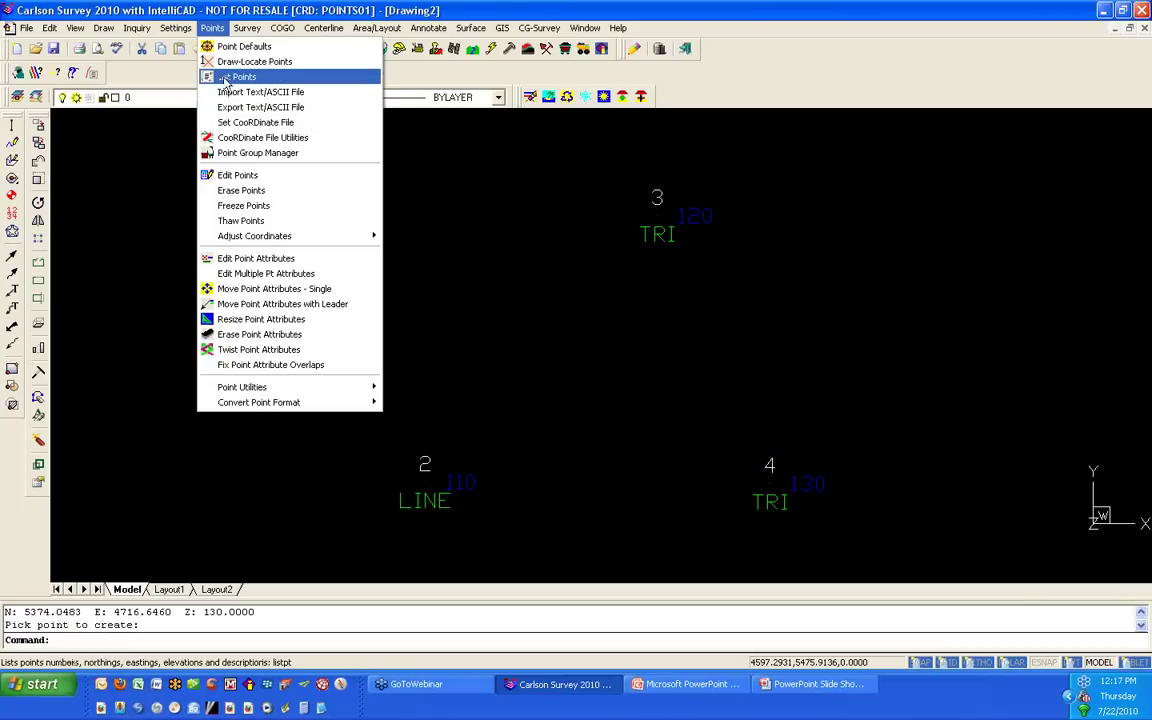
pyautogui.click(236, 77)
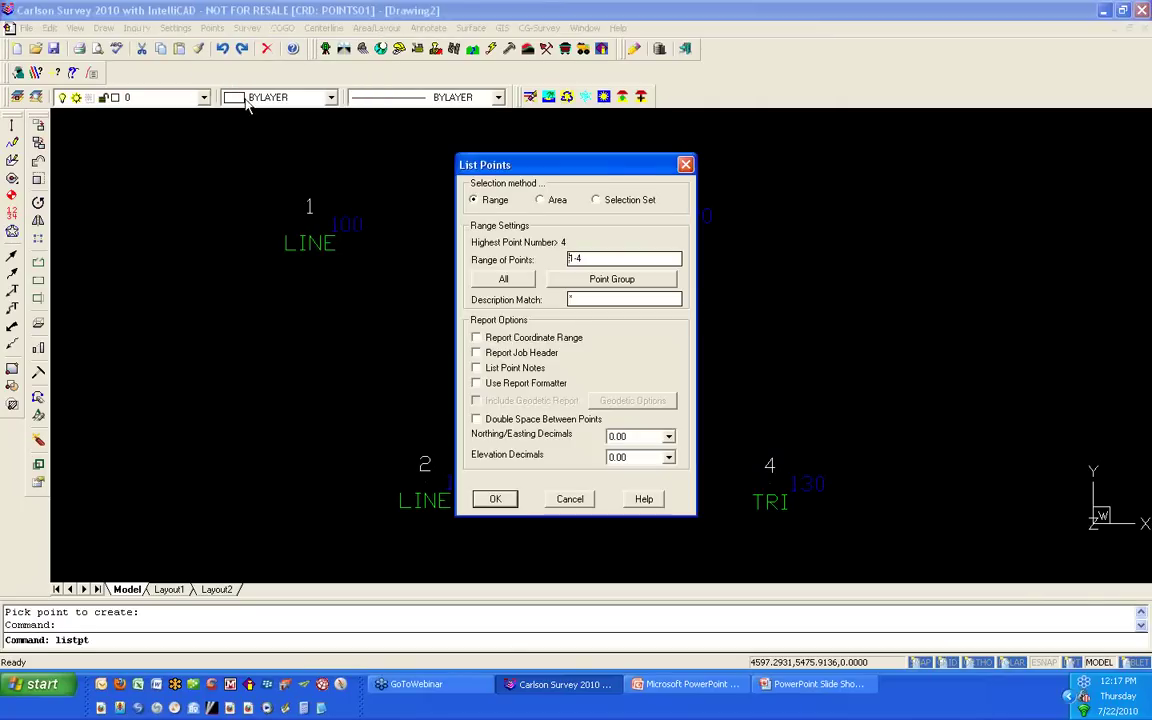
pyautogui.click(504, 279)
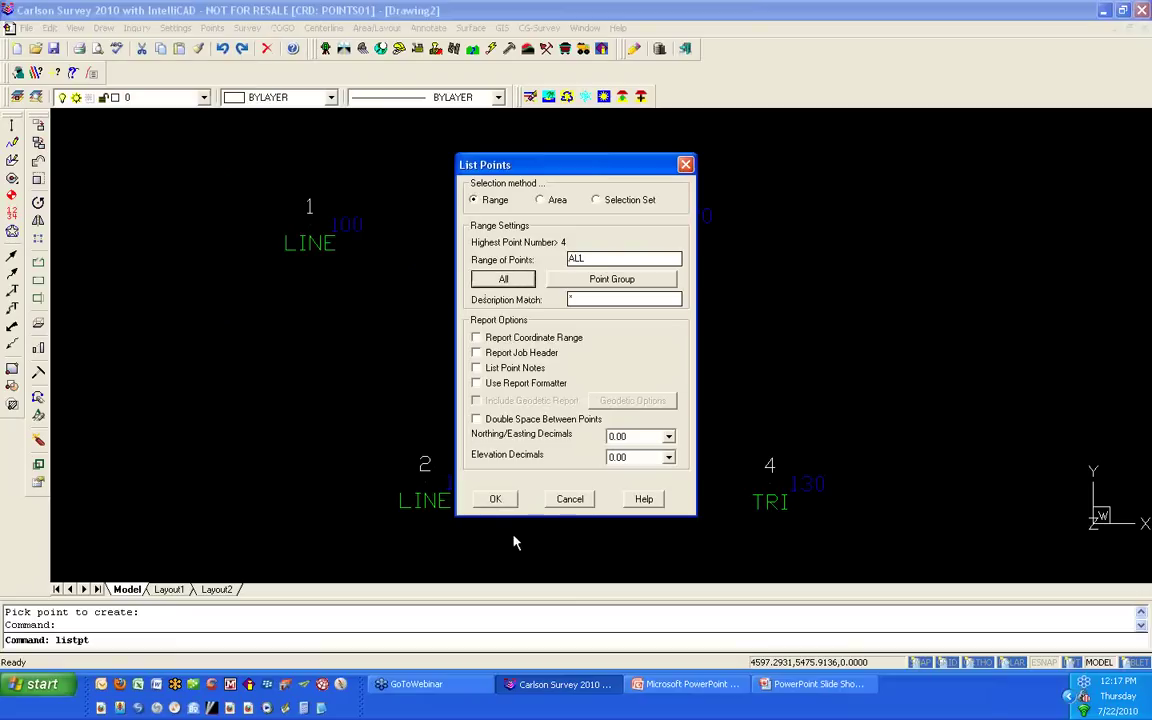
pyautogui.click(496, 499)
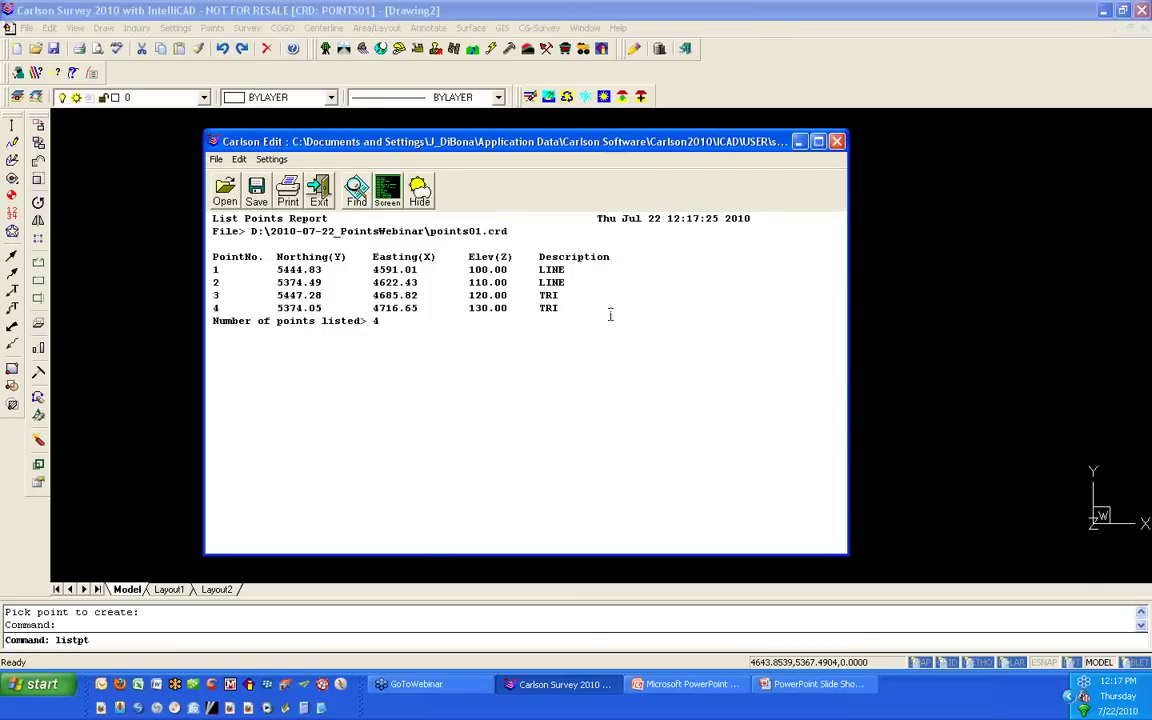
pyautogui.click(587, 299)
pyautogui.press('Return')
pyautogui.press('Return')
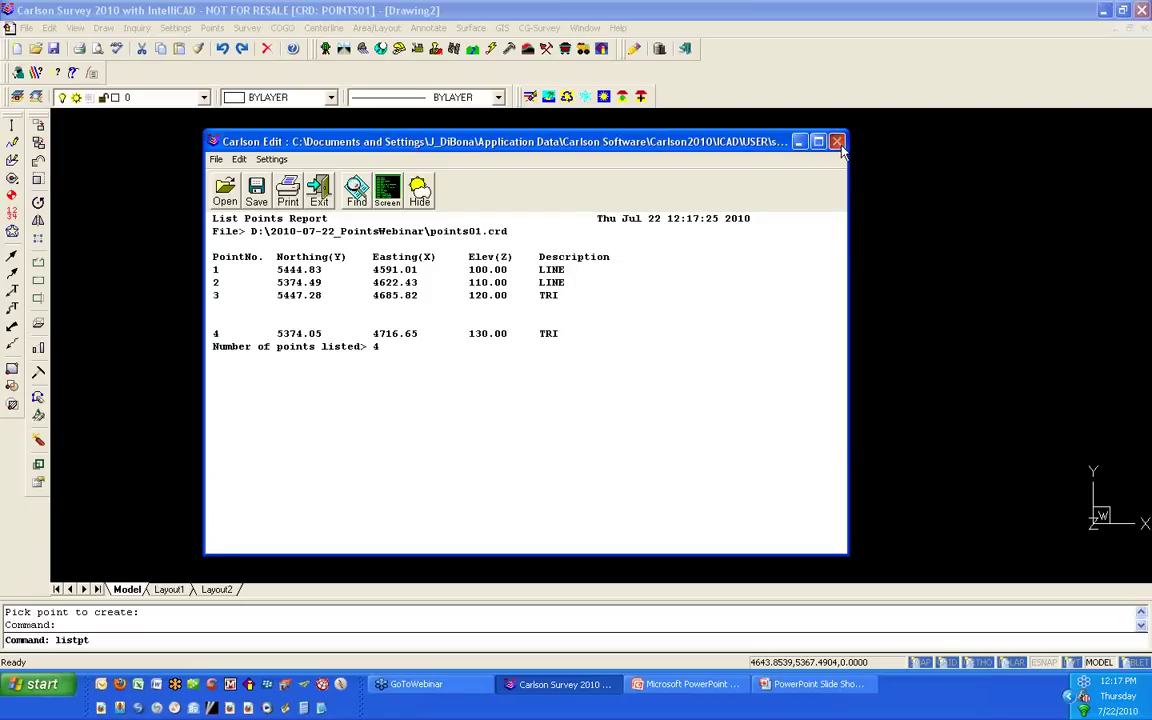
pyautogui.hotkey('alt', 'F4')
pyautogui.click(525, 372)
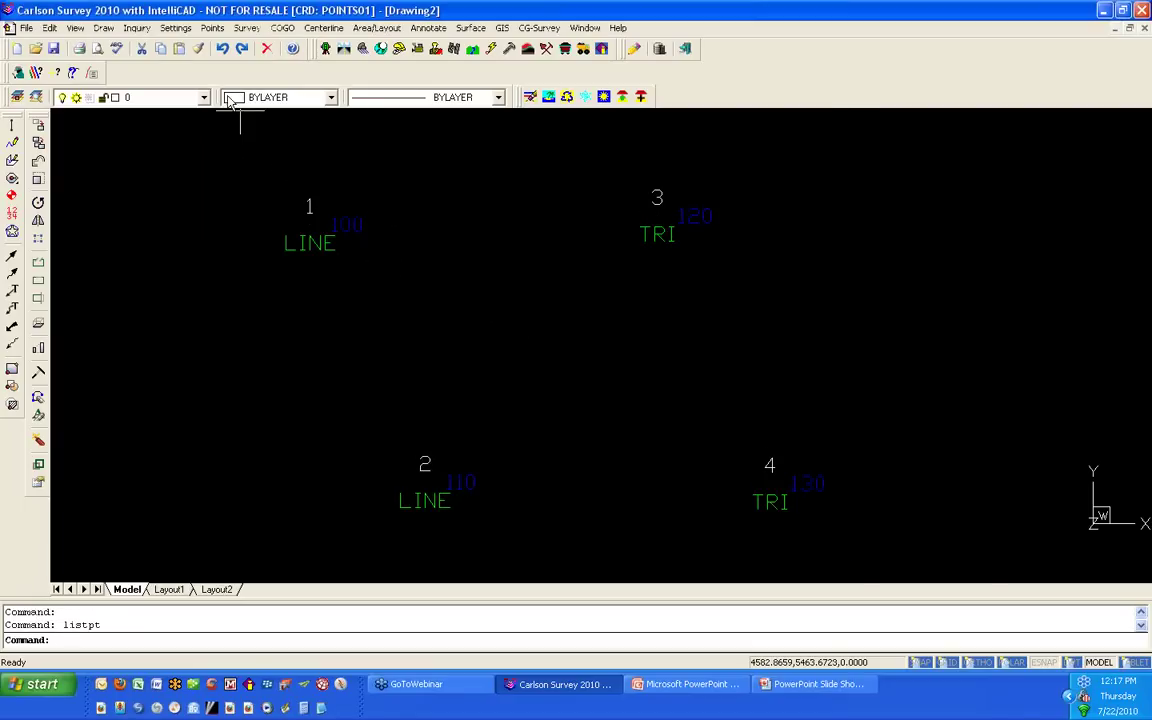
pyautogui.click(216, 30)
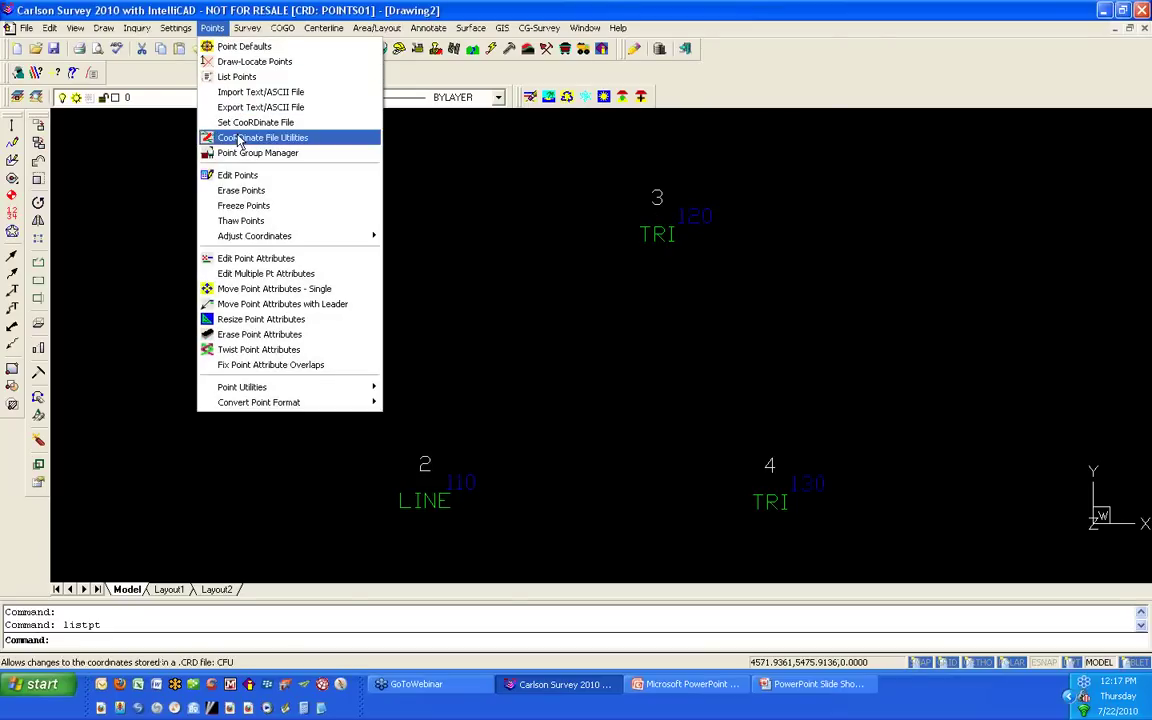
pyautogui.click(262, 178)
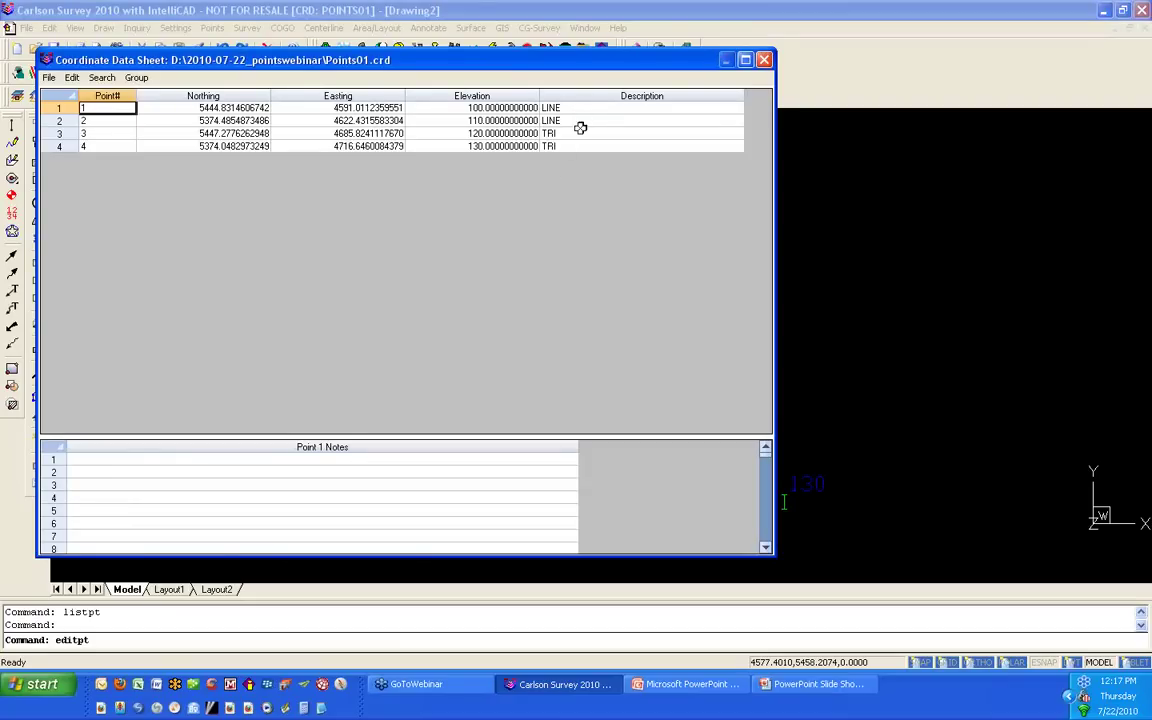
pyautogui.click(579, 146)
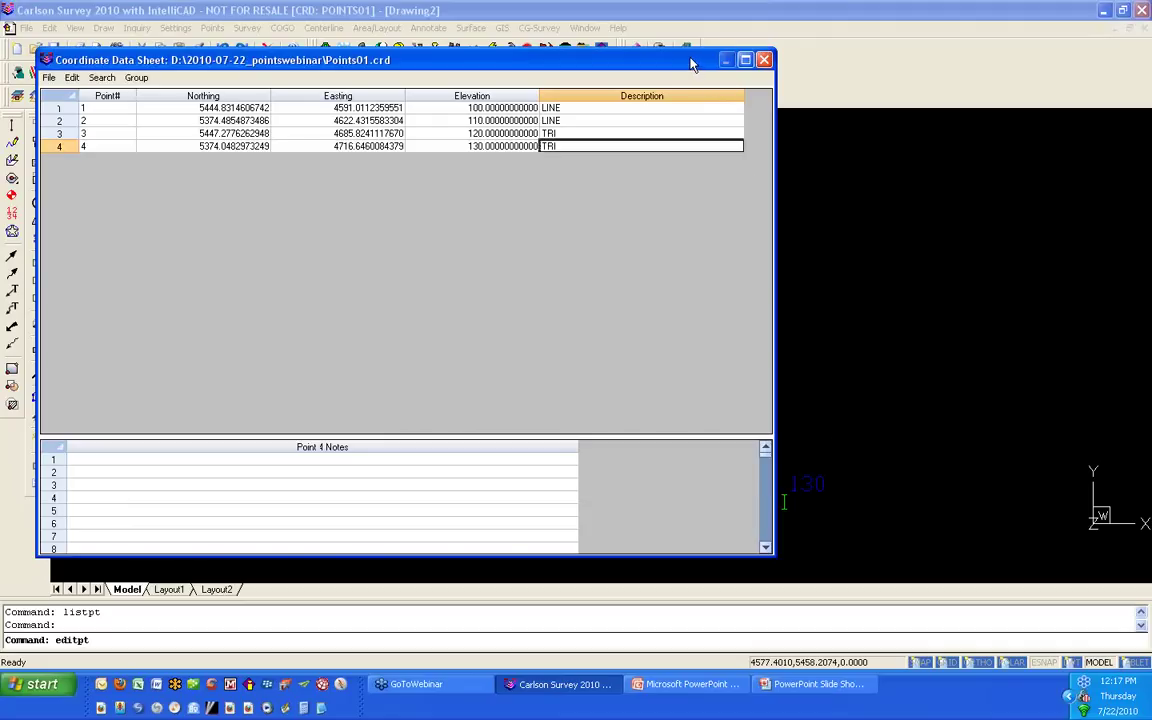
pyautogui.moveTo(690, 64)
pyautogui.mouseDown()
pyautogui.moveTo(569, 60)
pyautogui.moveTo(587, 66)
pyautogui.mouseUp()
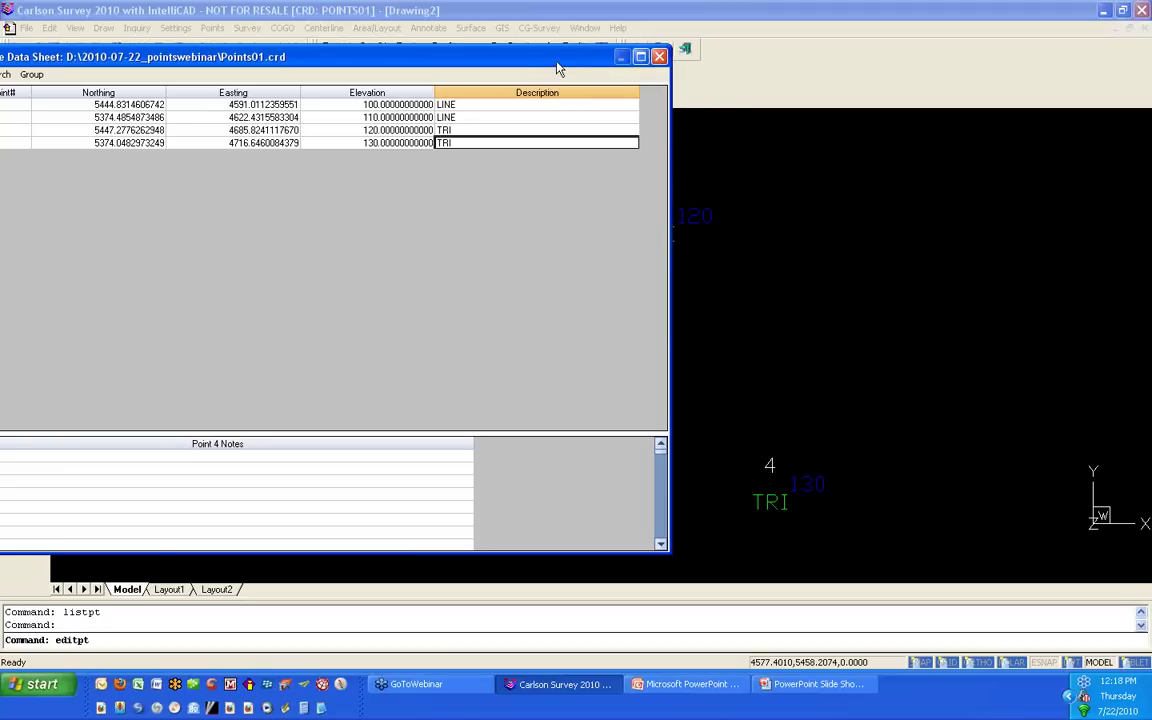
pyautogui.click(660, 57)
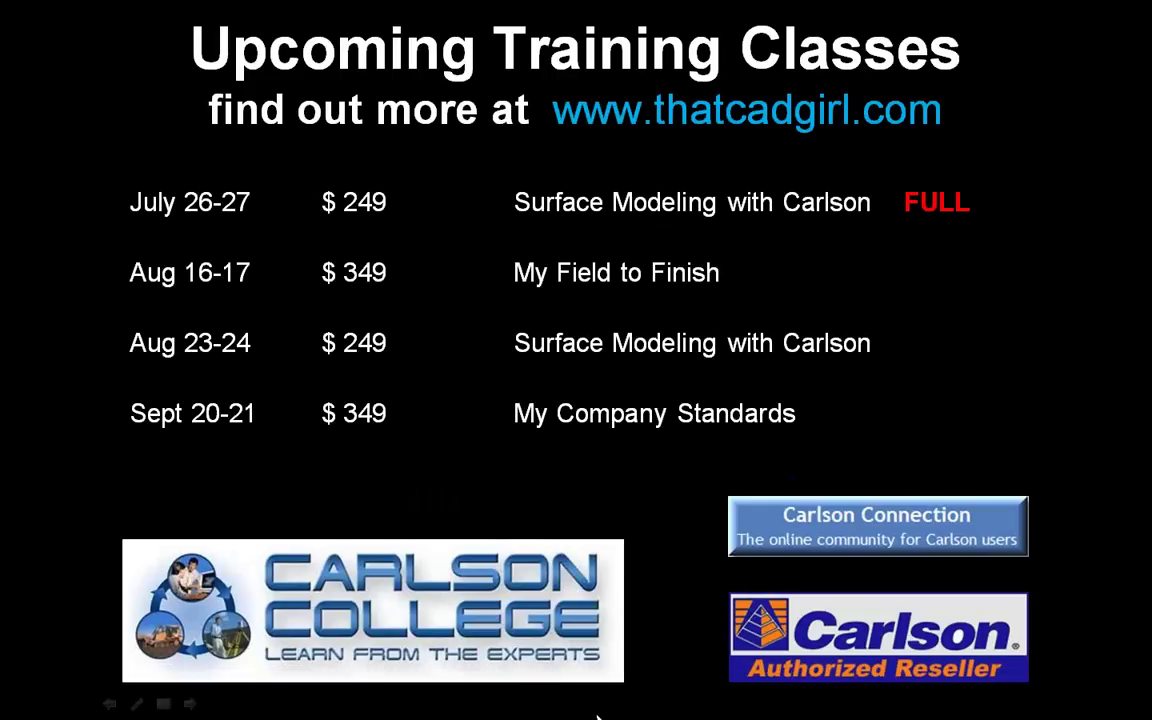
# Step: Switch from the PowerPoint slide back to the Carlson Survey drawing
pyautogui.moveTo(597, 715)
pyautogui.click(587, 687)
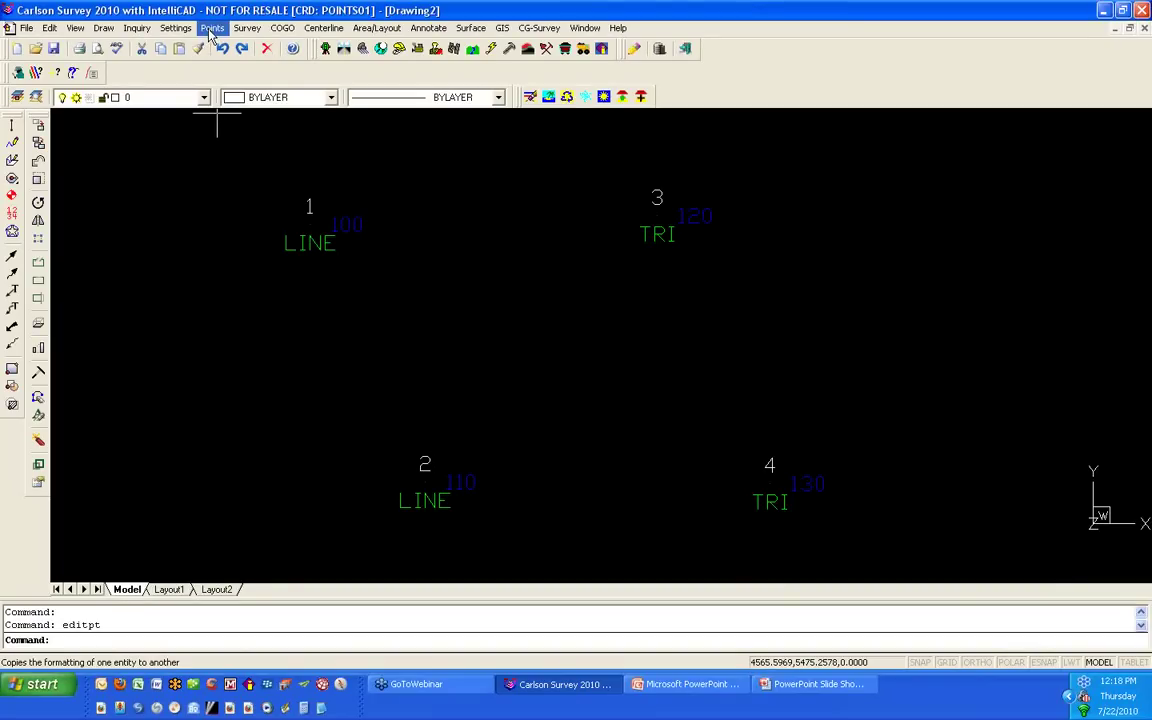
# Step: Check the new PNTDESC, PNTELEV, PNTNO and PNTS layers, keeping 0 current, then open Inquiry
pyautogui.click(205, 98)
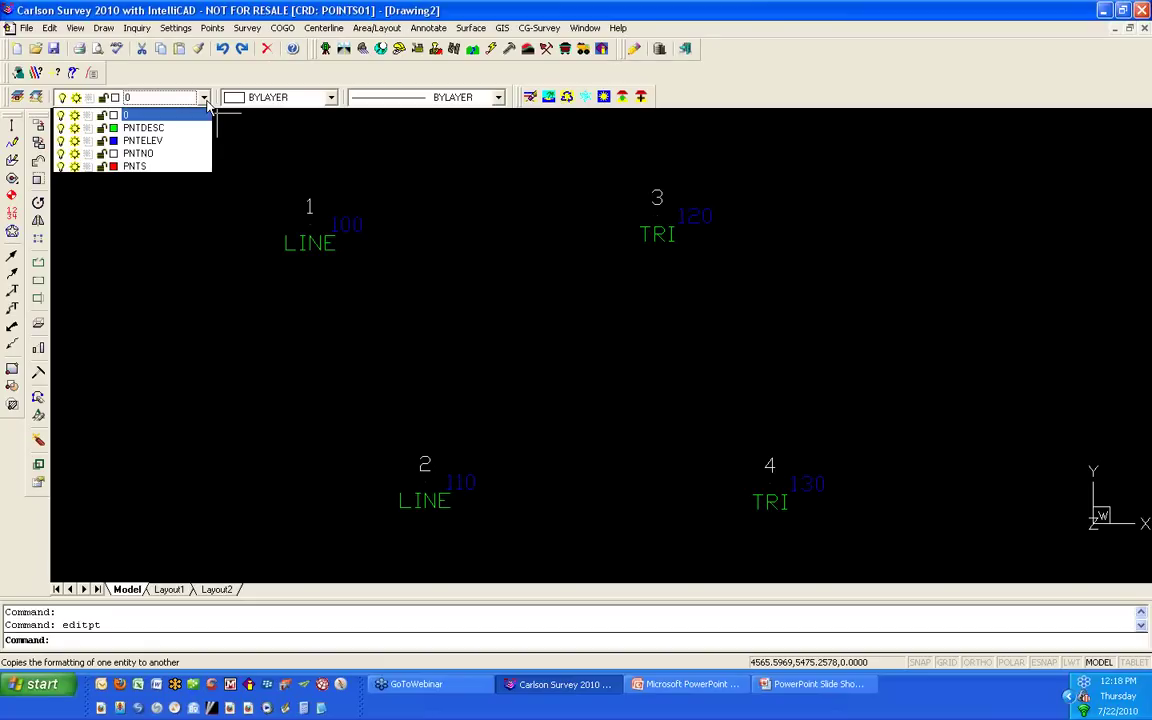
pyautogui.click(206, 104)
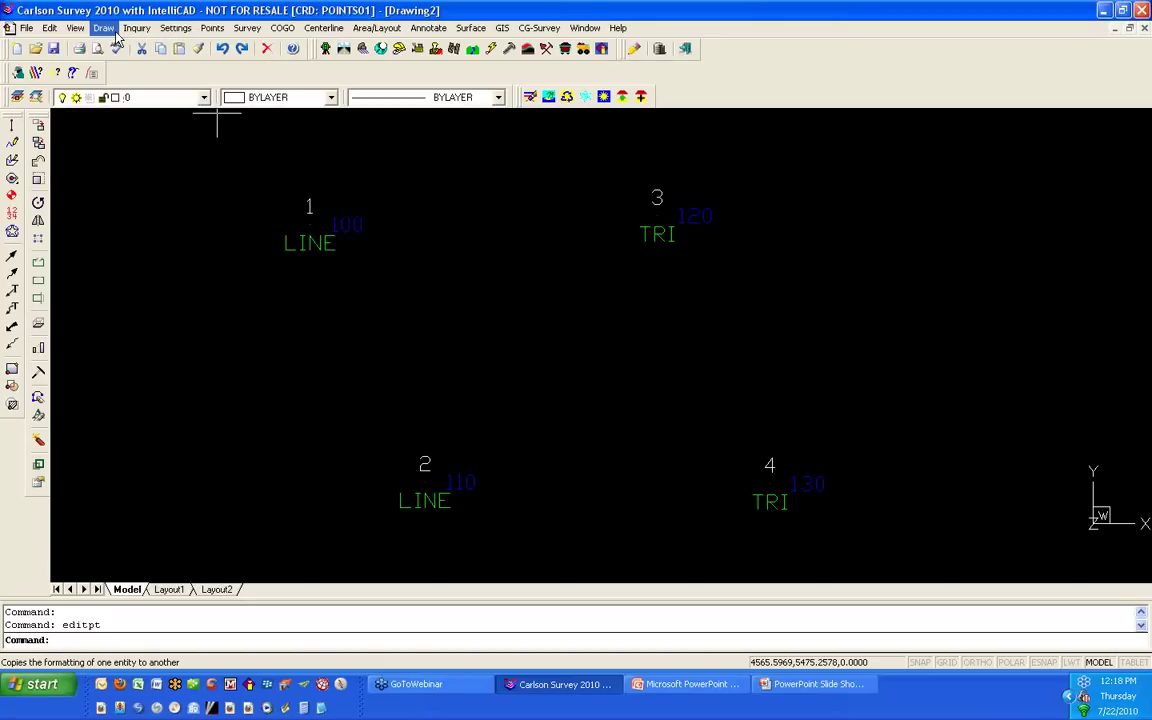
pyautogui.click(148, 29)
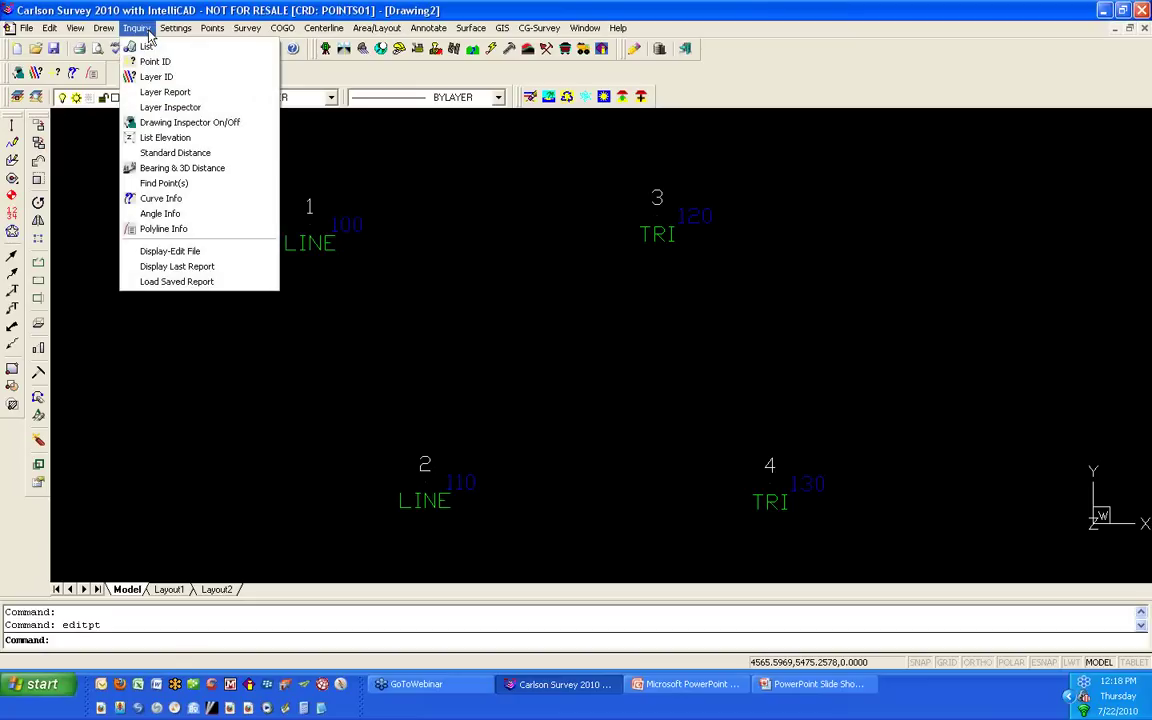
# Step: Run Layer Inspector, isolating PNTS, then PNTNO, then PNTS again (8 entities)
pyautogui.click(186, 110)
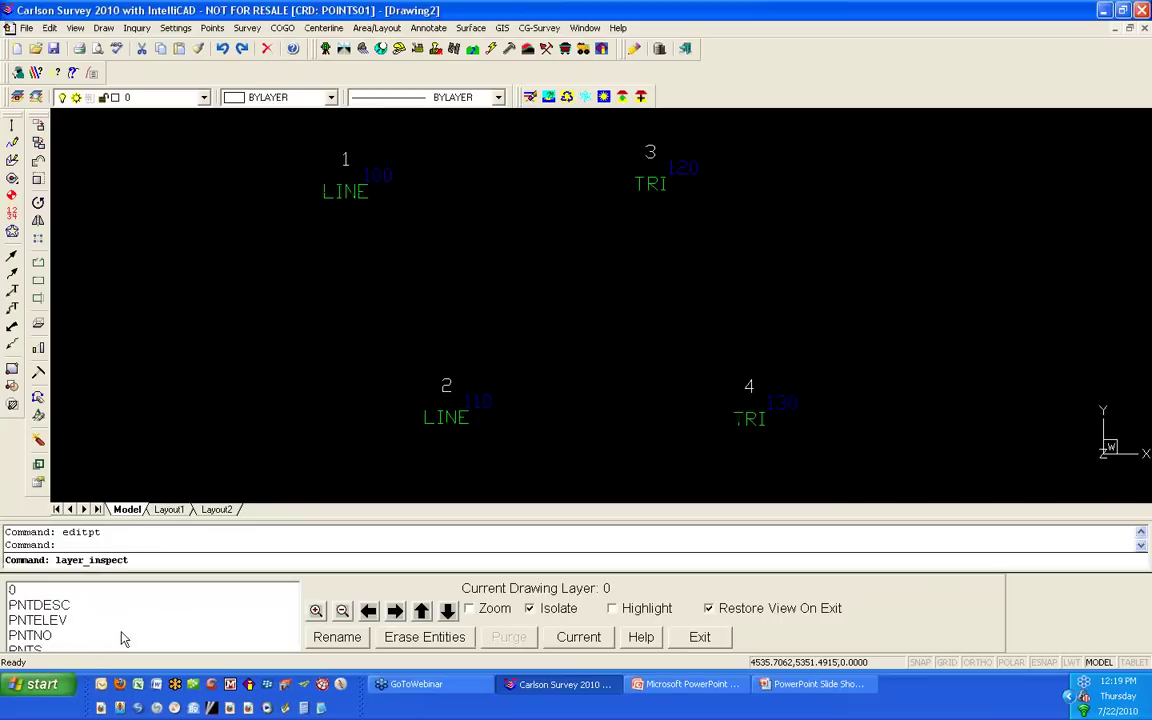
pyautogui.click(30, 650)
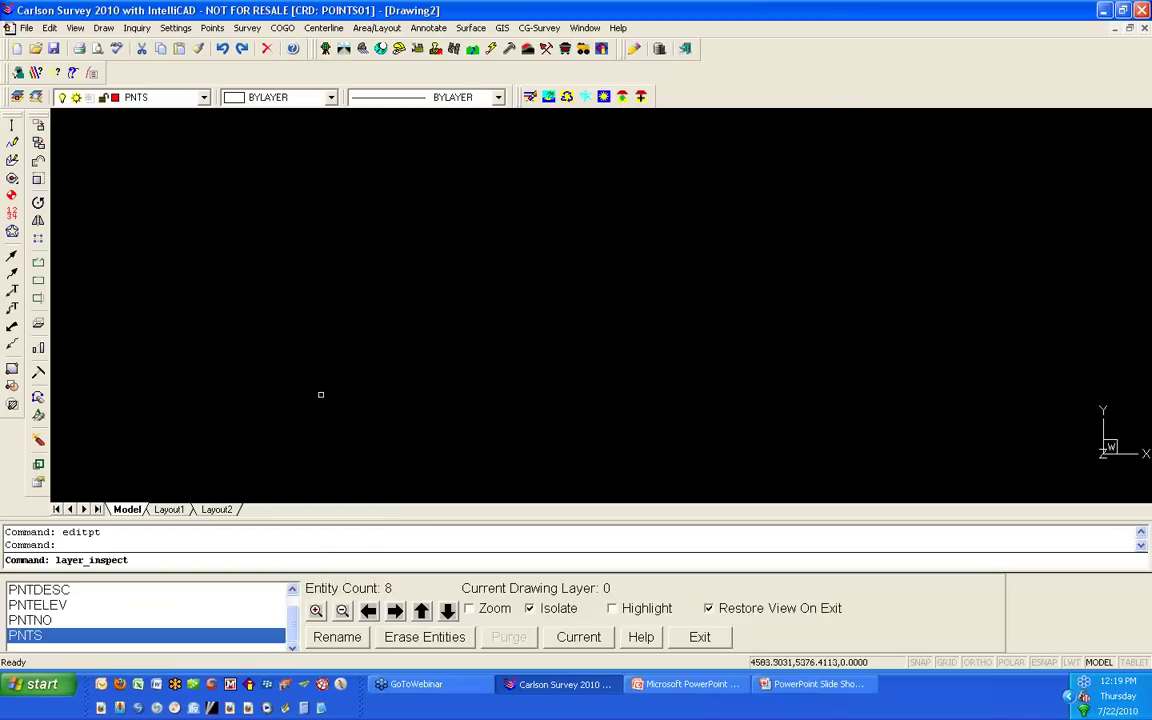
pyautogui.click(40, 621)
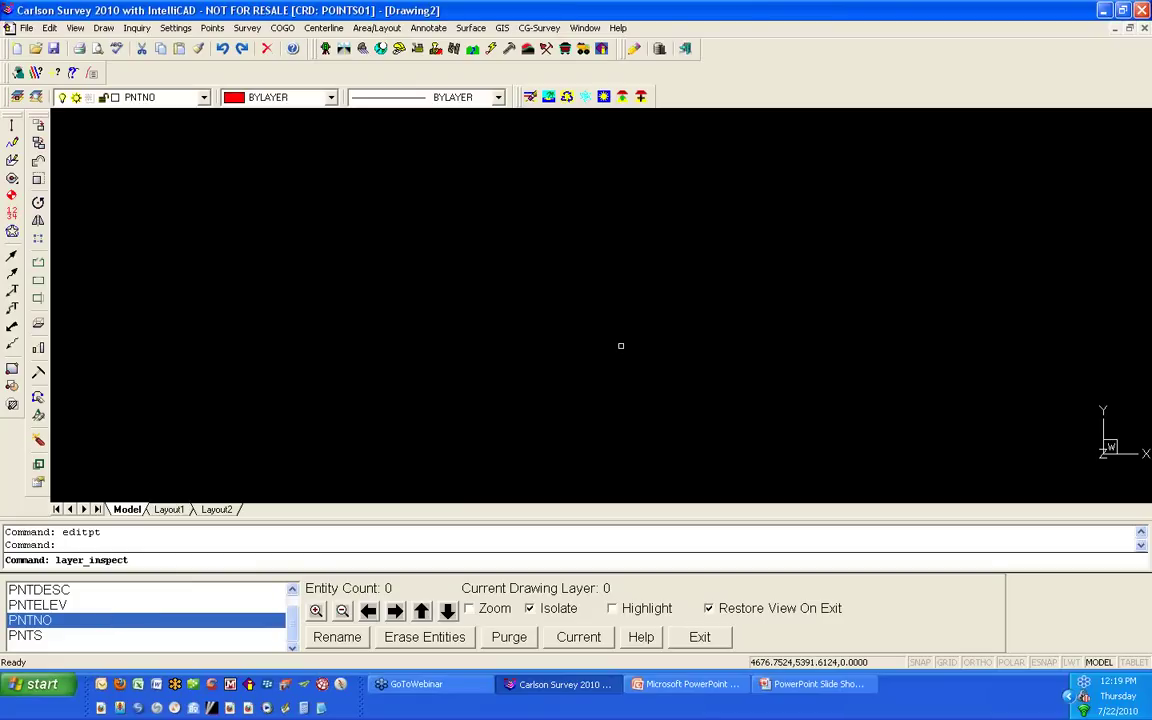
pyautogui.click(42, 644)
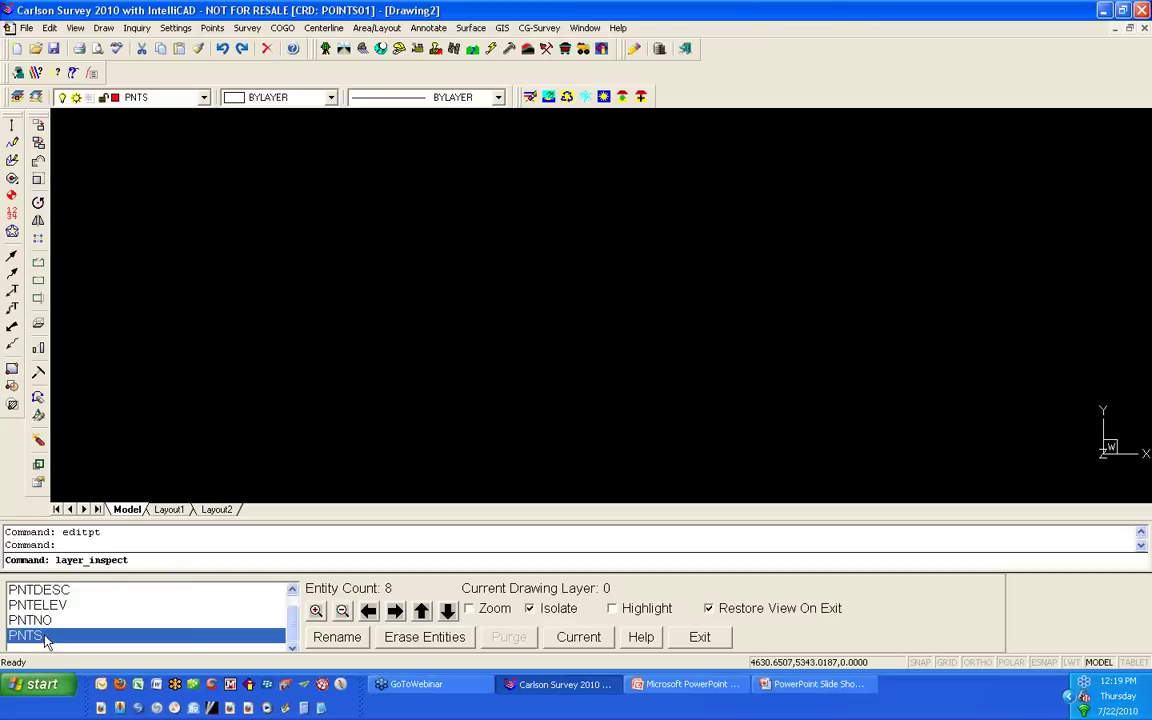
# Step: Restore the PNTNO, PNTELEV and PNTDESC label layers in Layer Inspect and exit the inspector
pyautogui.keyDown('ctrl'); pyautogui.click(96, 622); pyautogui.keyUp('ctrl')
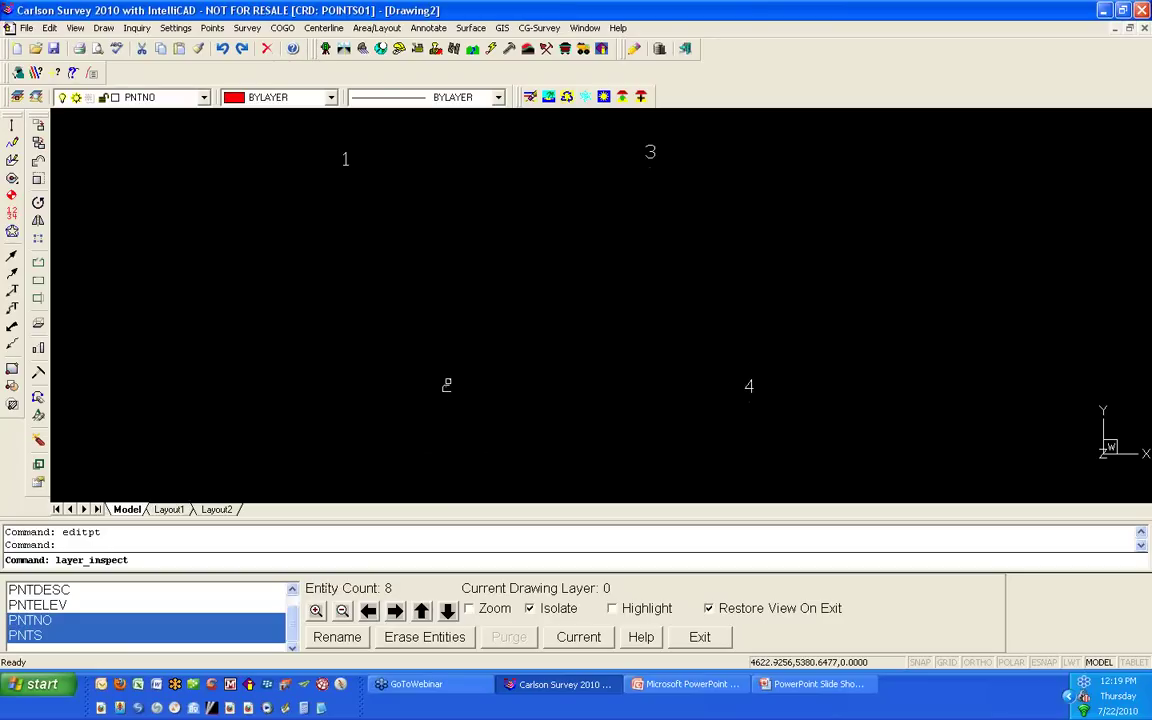
pyautogui.click(60, 605)
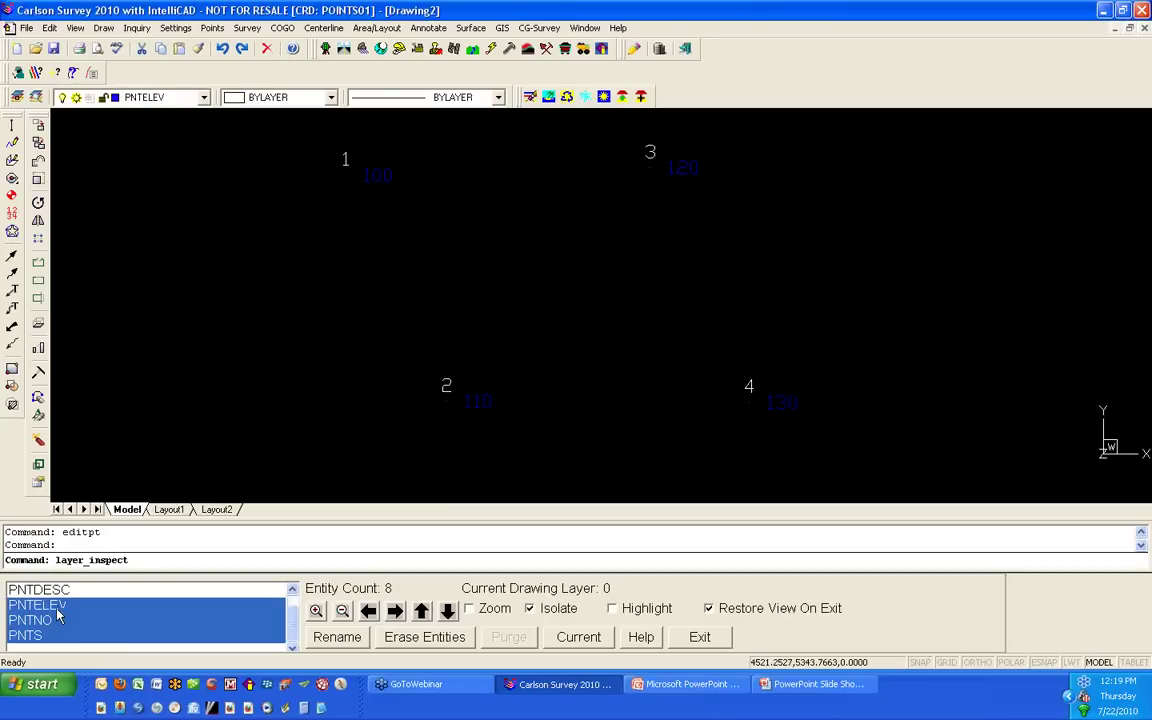
pyautogui.click(56, 591)
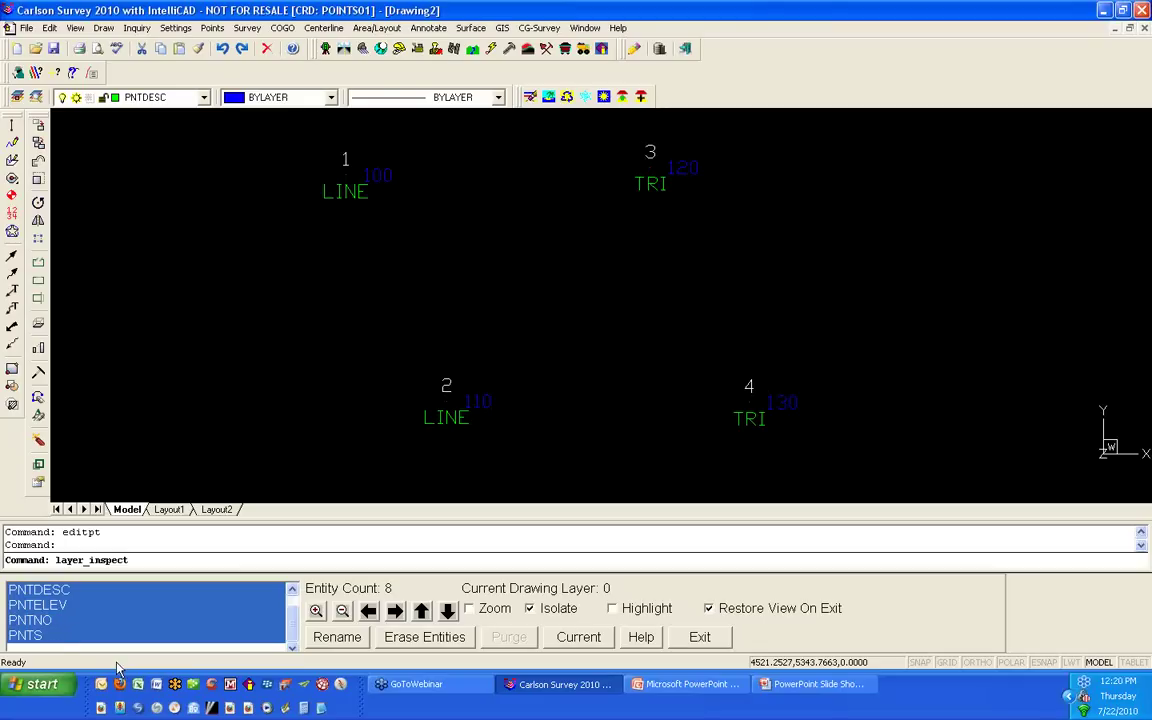
pyautogui.click(716, 643)
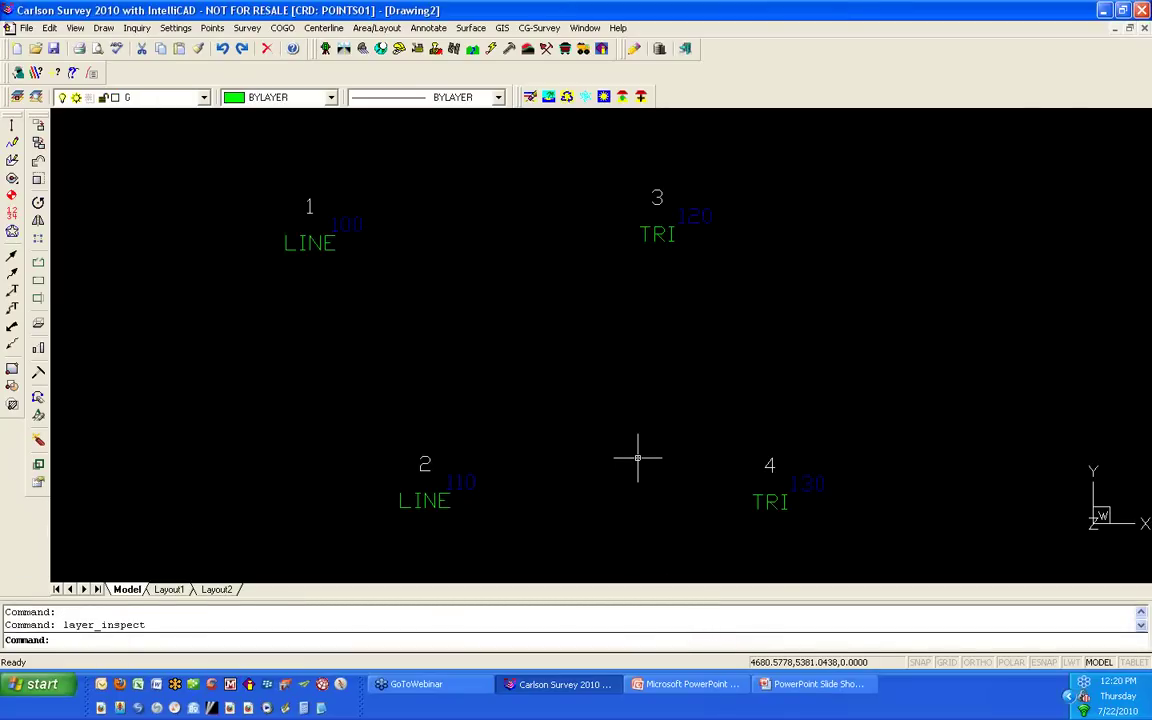
# Step: In Point Defaults, let field-to-finish control symbols, layers, descriptions, layout IDs and On Real Z
pyautogui.click(213, 28)
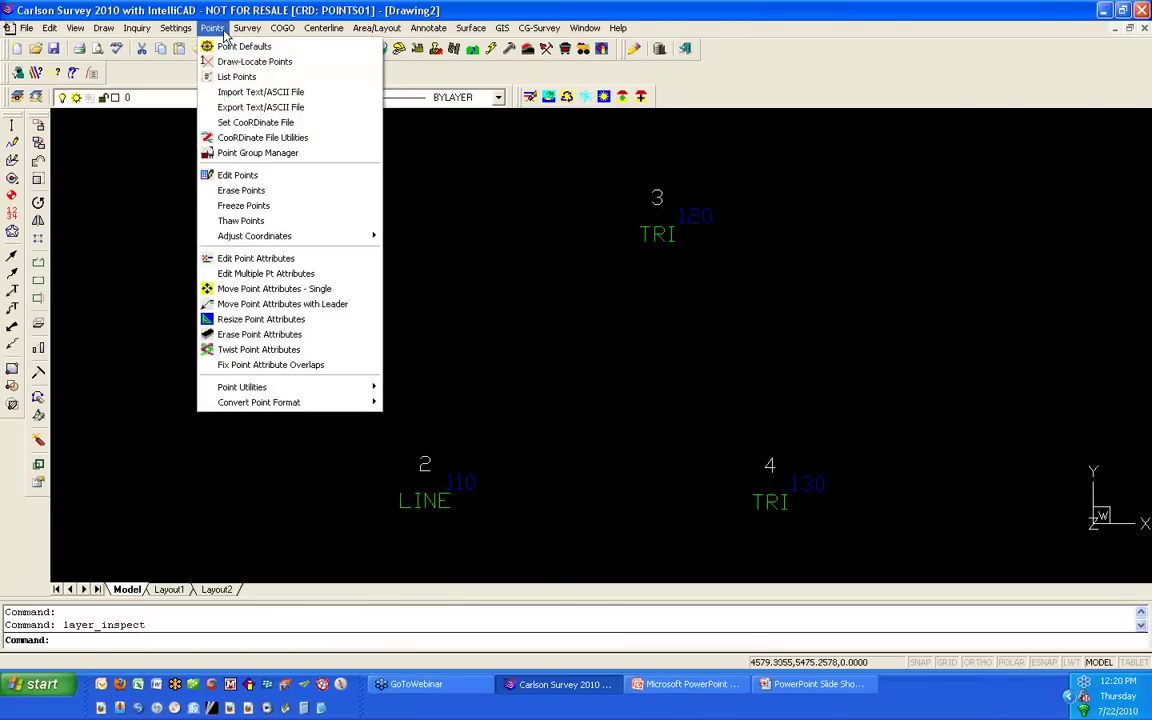
pyautogui.click(222, 46)
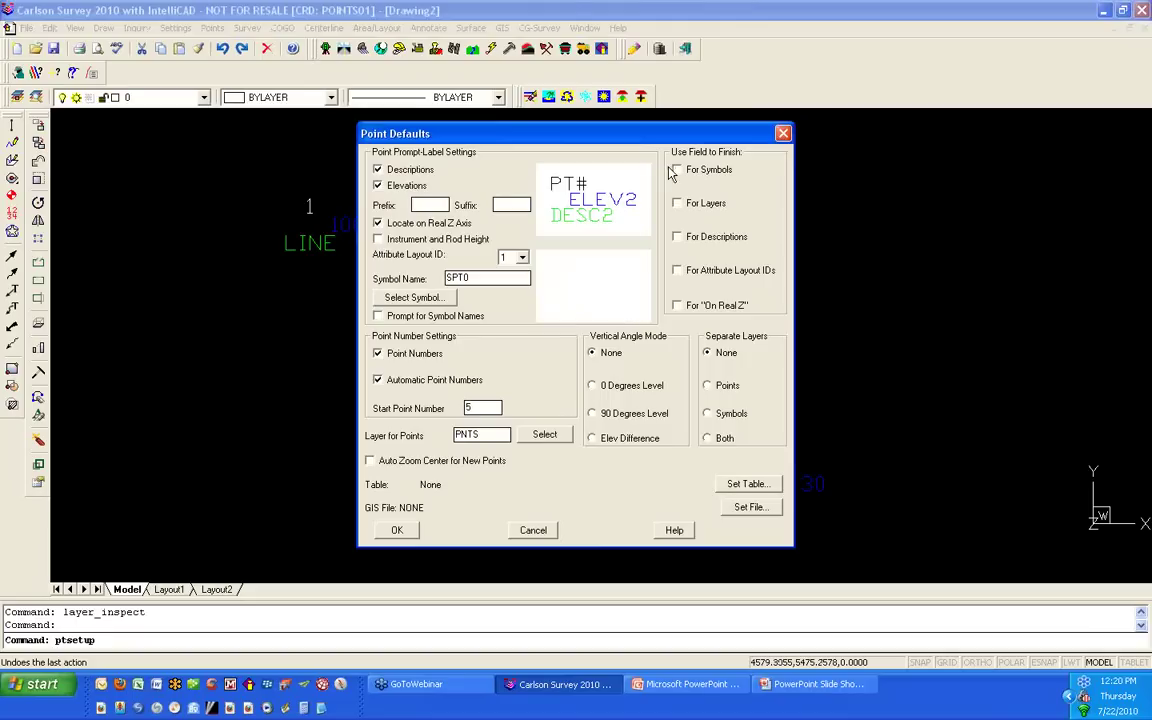
pyautogui.click(676, 170)
pyautogui.click(679, 204)
pyautogui.click(676, 237)
pyautogui.click(677, 271)
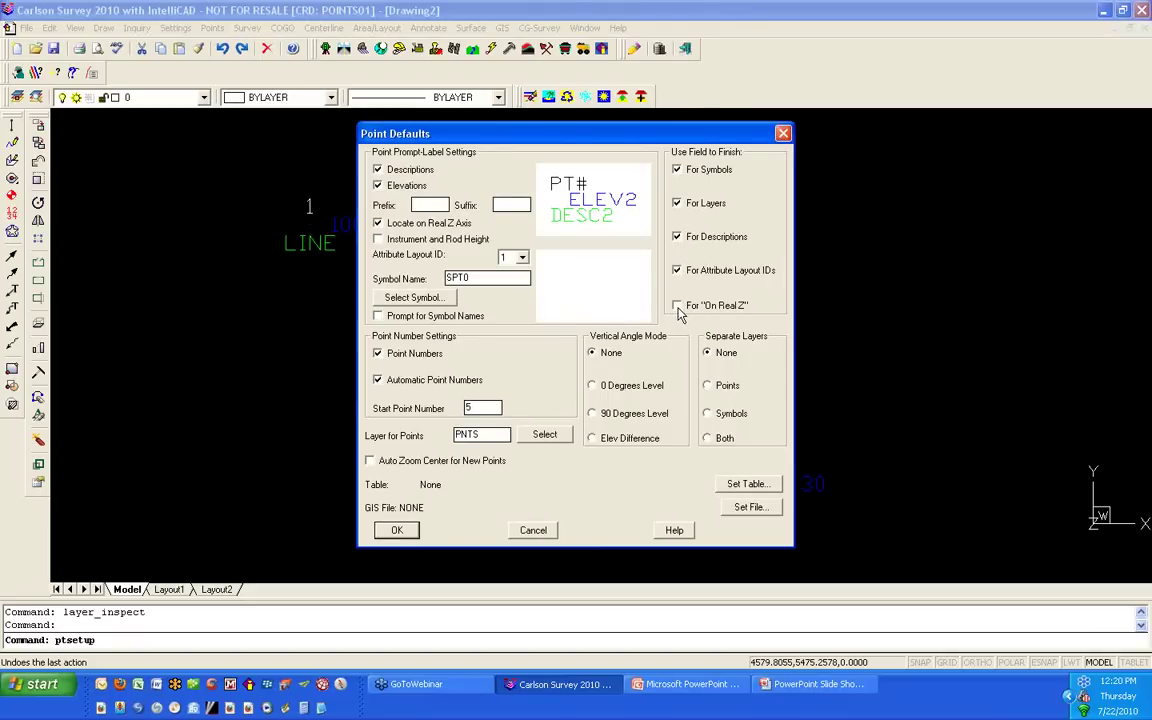
pyautogui.click(677, 307)
pyautogui.click(677, 203)
# Step: Set the field-to-finish table to 2010-07-22_PointsWebinar.fld and accept the point defaults
pyautogui.click(756, 488)
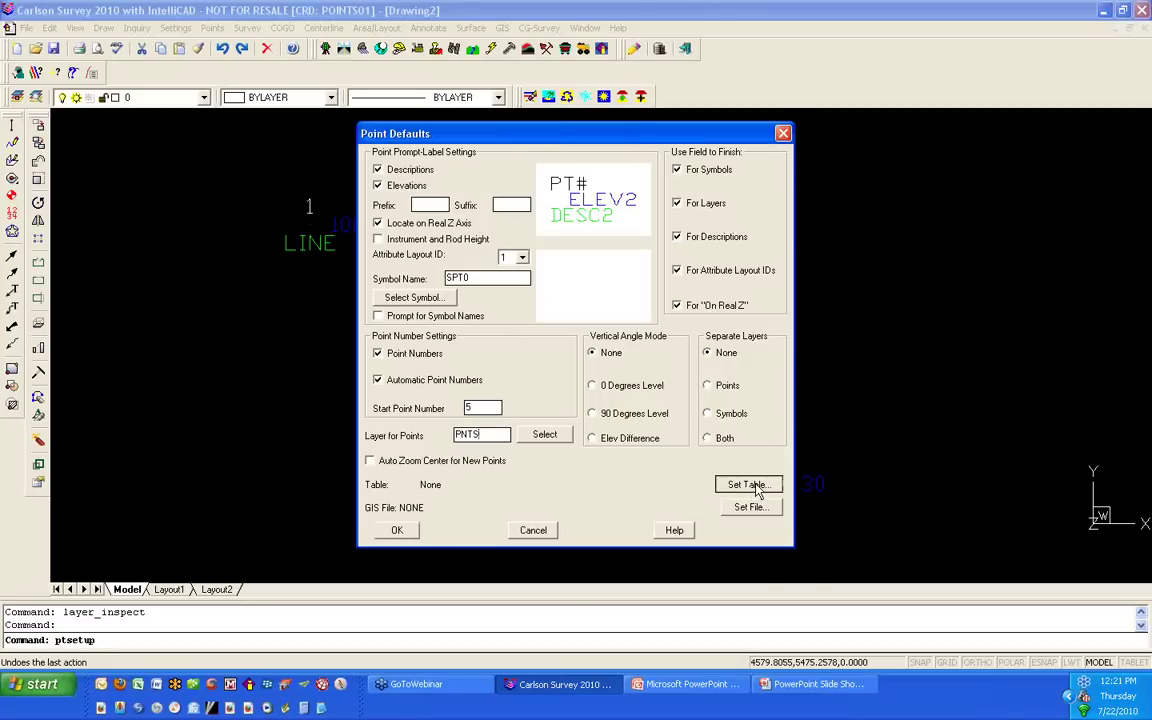
pyautogui.click(528, 206)
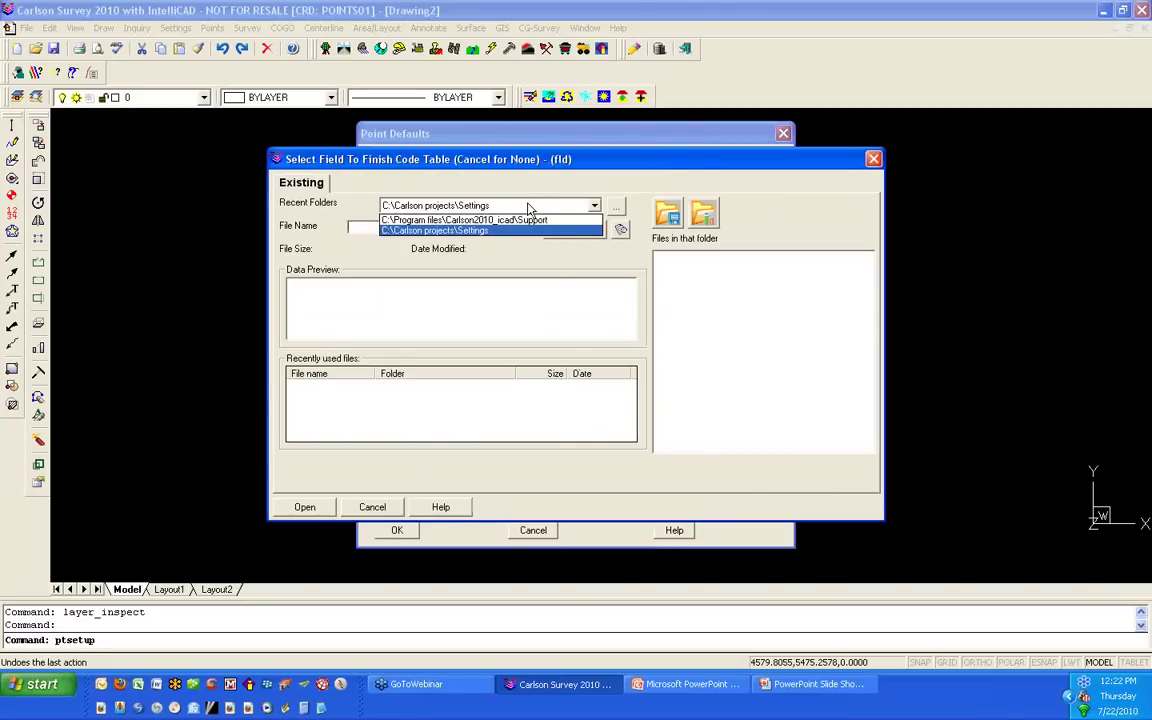
pyautogui.click(565, 231)
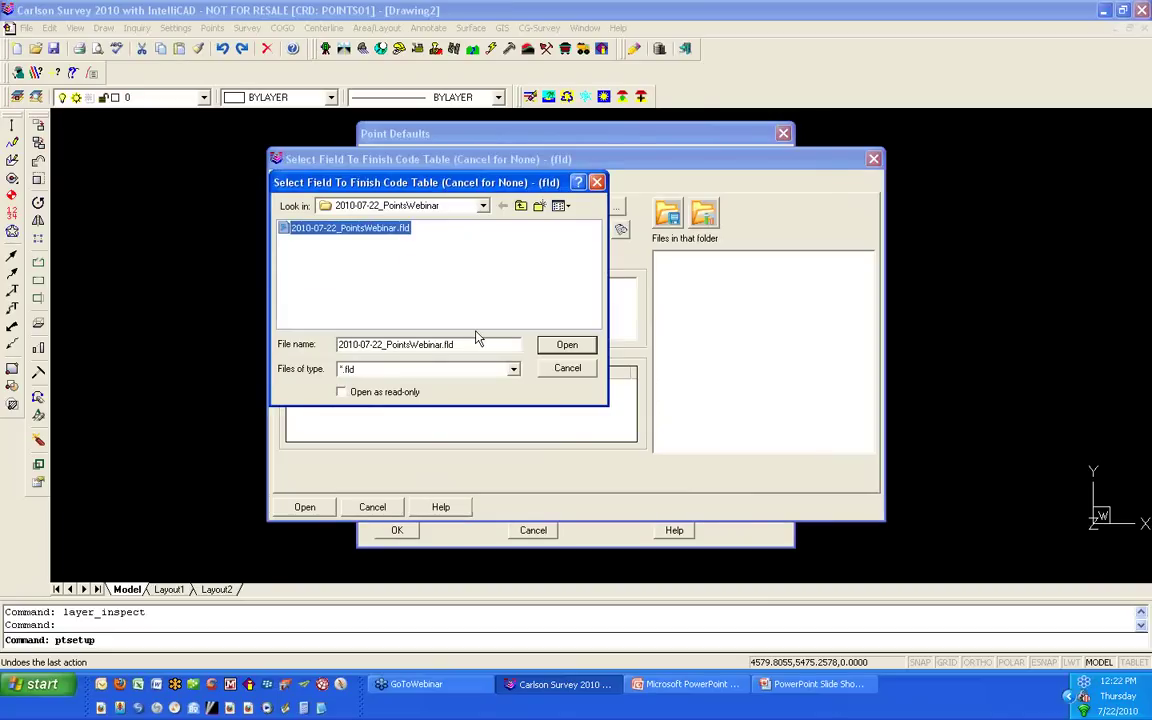
pyautogui.click(566, 346)
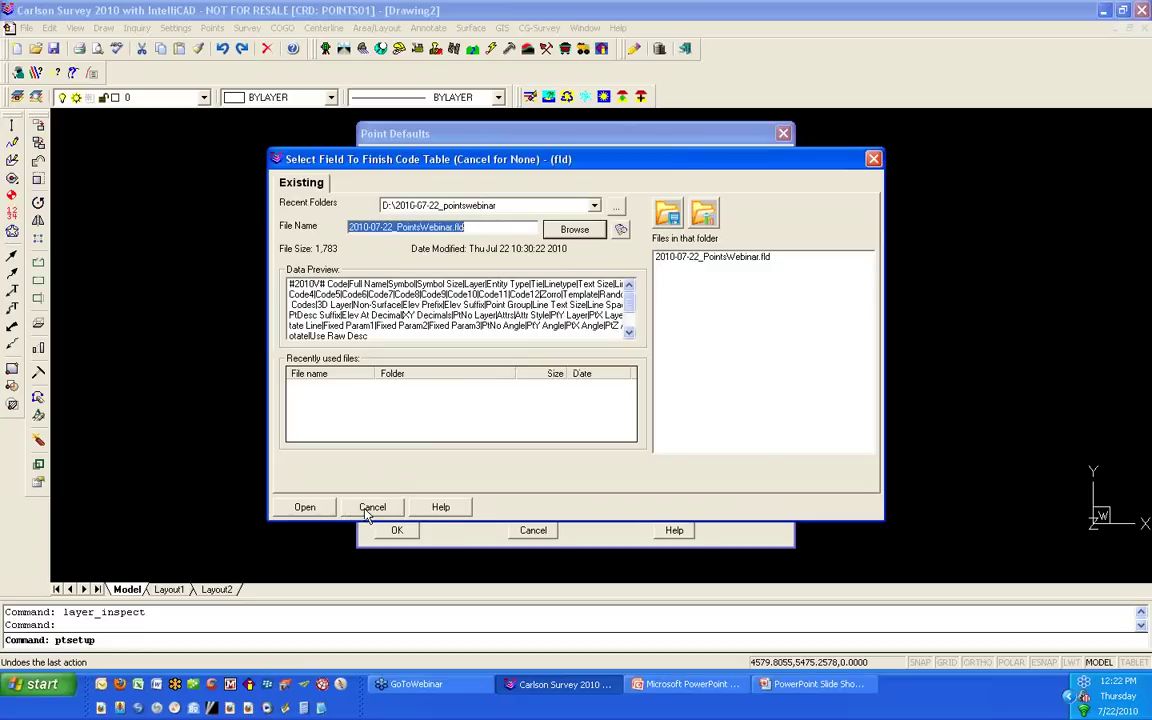
pyautogui.click(305, 509)
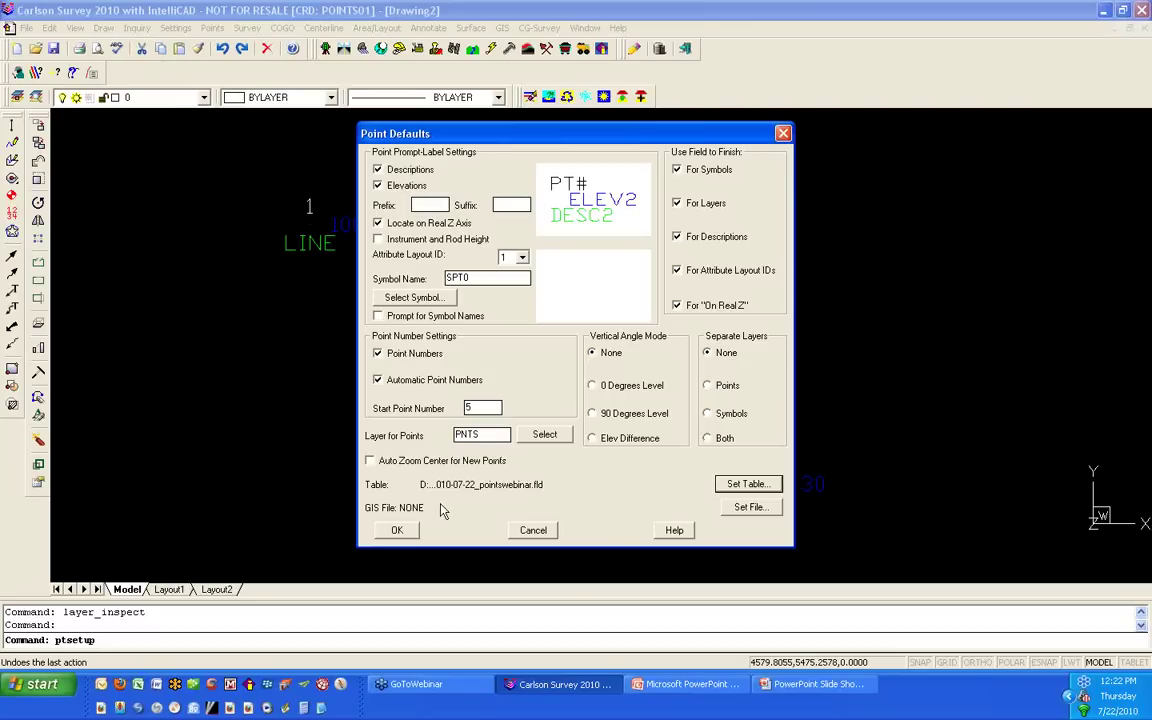
pyautogui.click(396, 531)
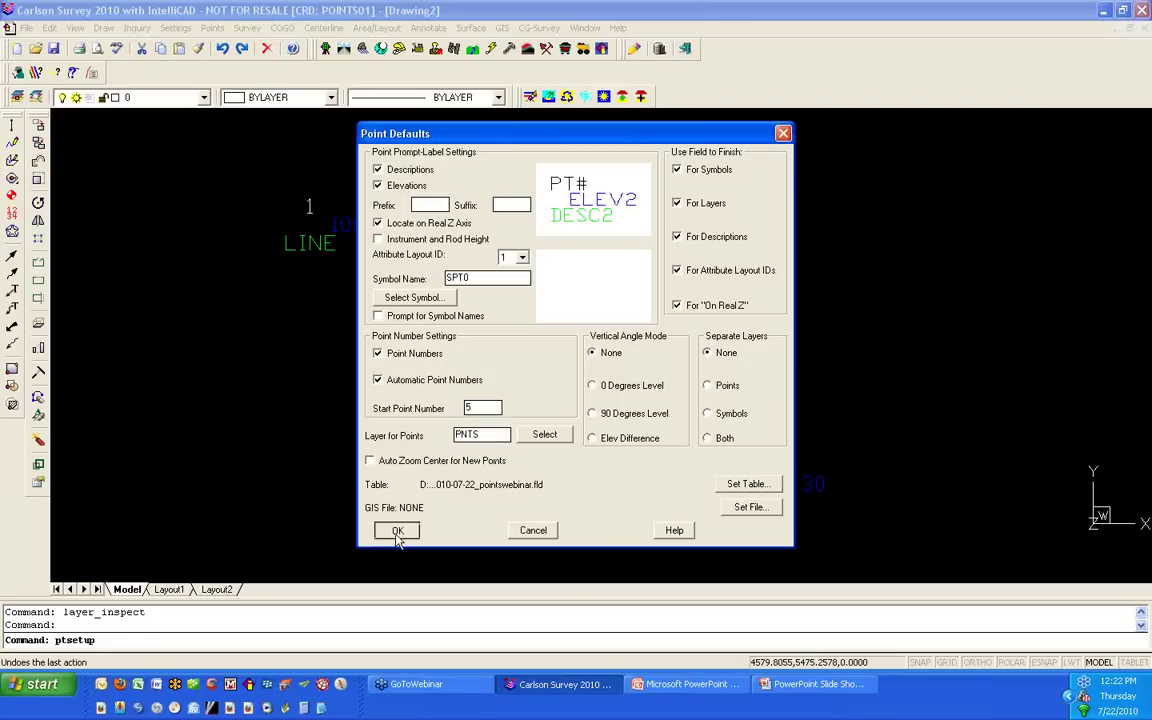
# Step: Place point 5 below between points 2 and 4 at elevation 140, described LINE
pyautogui.click(212, 28)
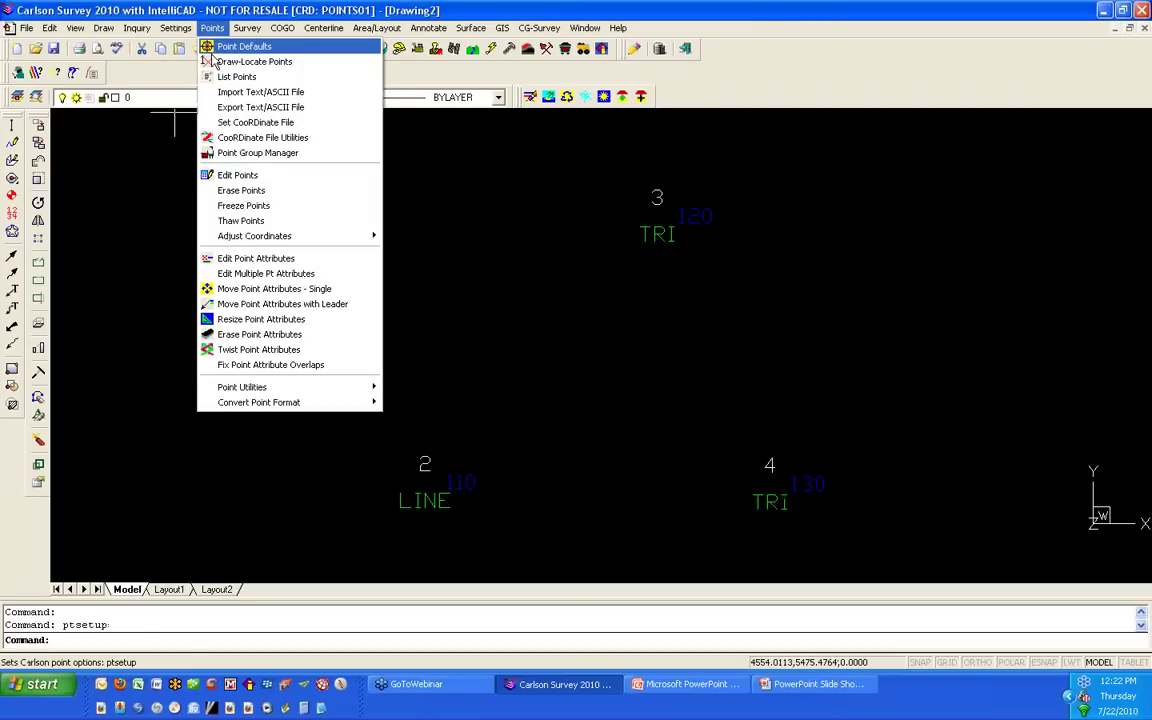
pyautogui.click(214, 44)
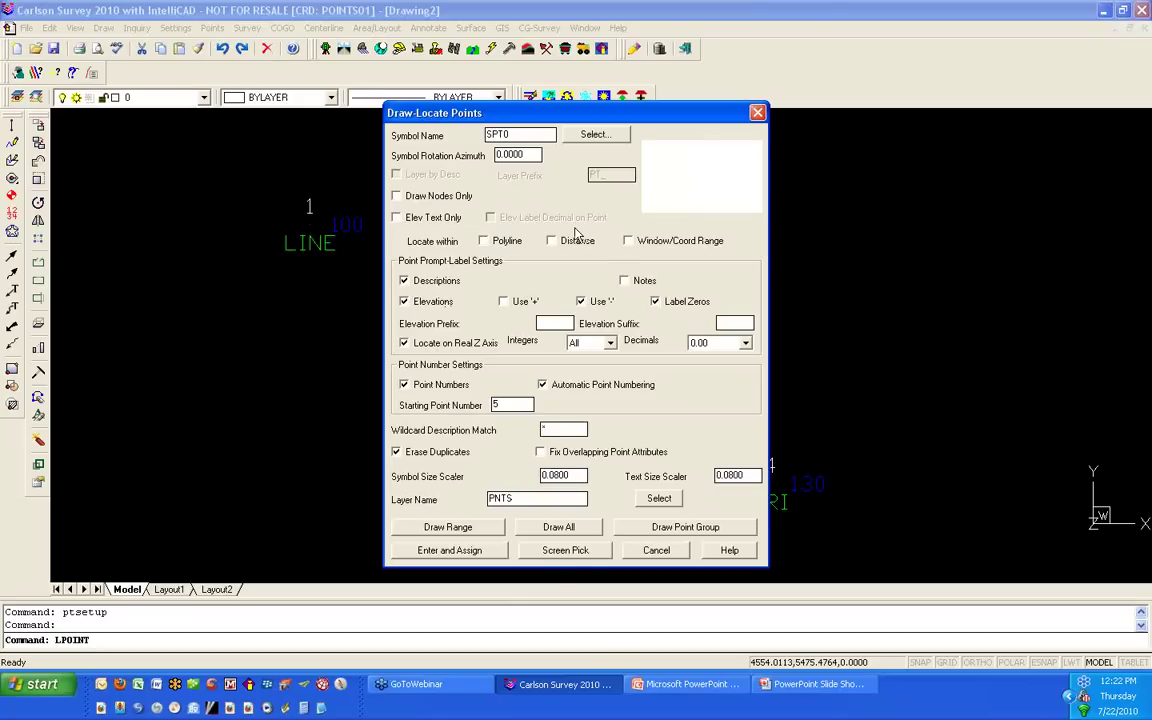
pyautogui.click(596, 553)
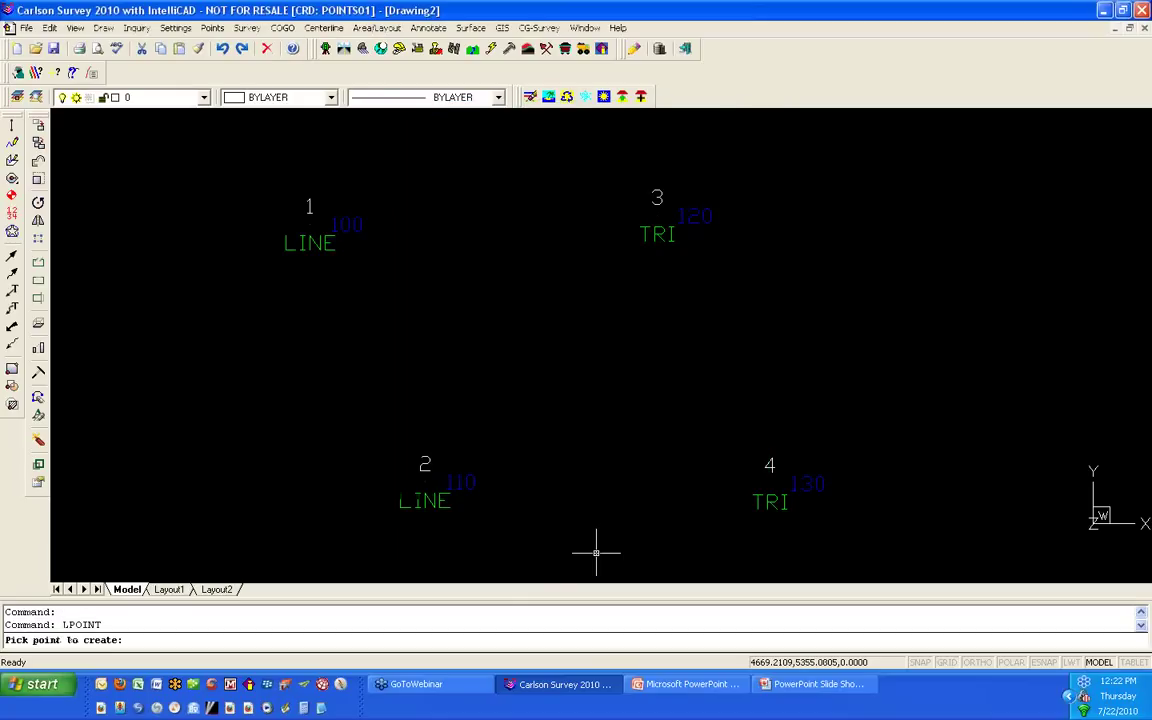
pyautogui.click(539, 560)
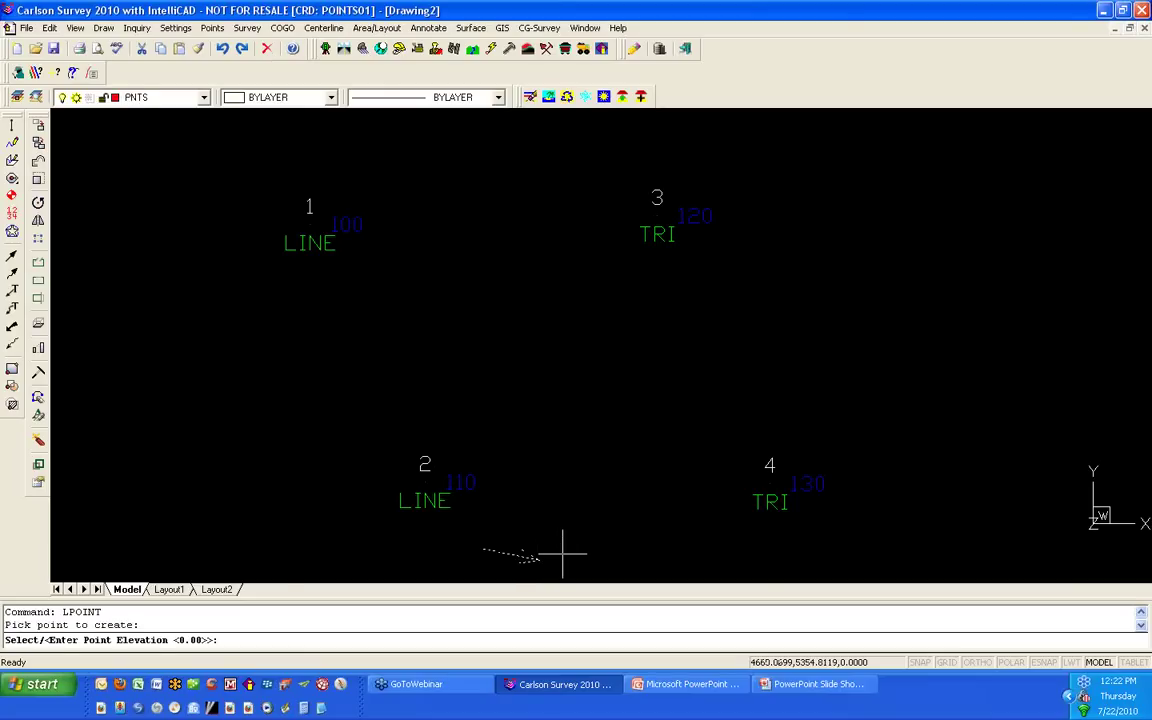
pyautogui.write('140')
pyautogui.press('Return')
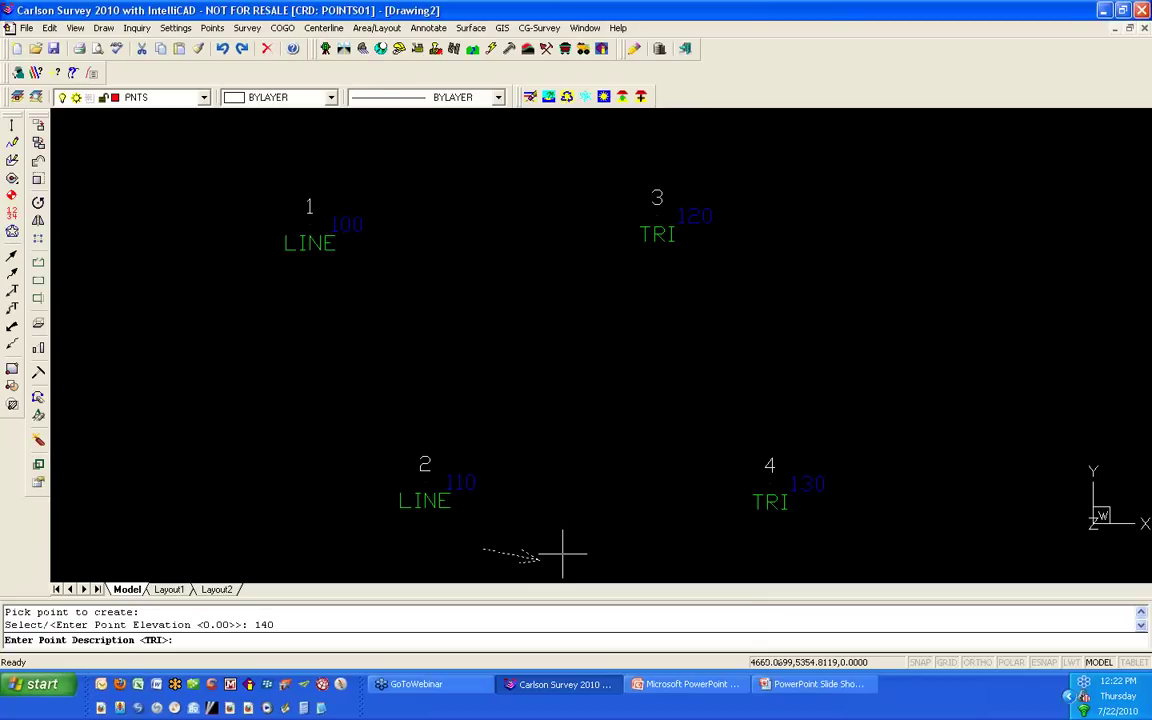
pyautogui.write('LINE')
pyautogui.press('Return')
pyautogui.scroll(-3, 575, 530)
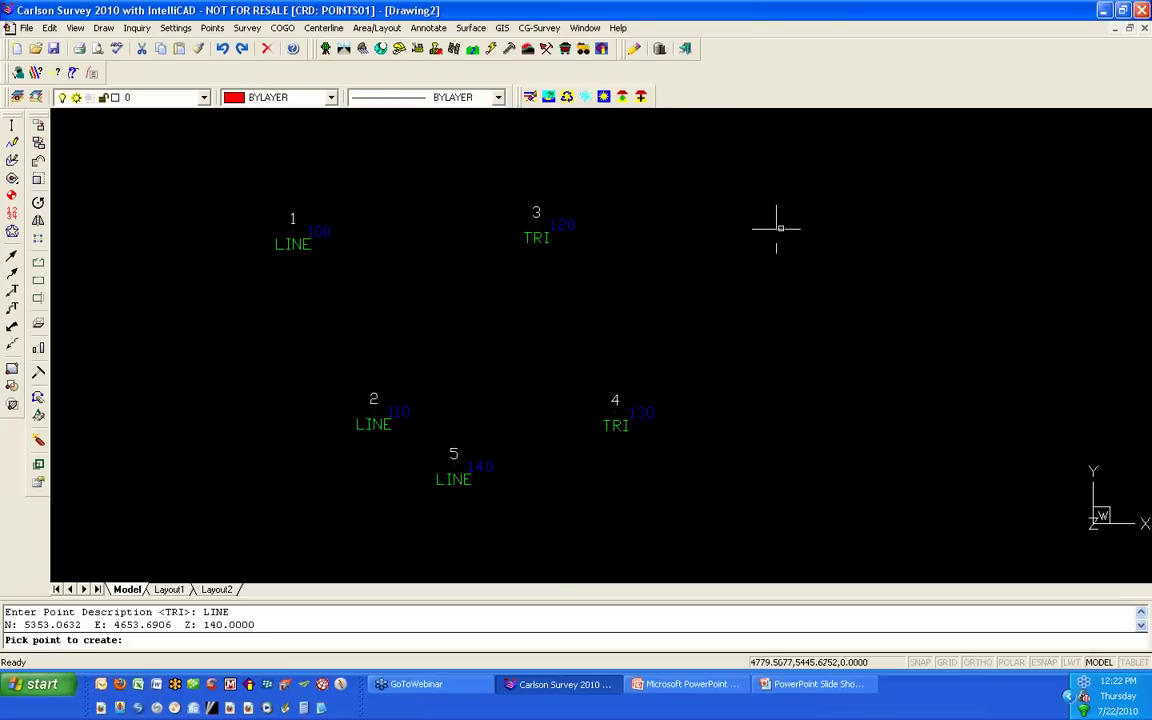
# Step: Place point 6 right of point 3 at elevation 150 with description TRI
pyautogui.click(812, 233)
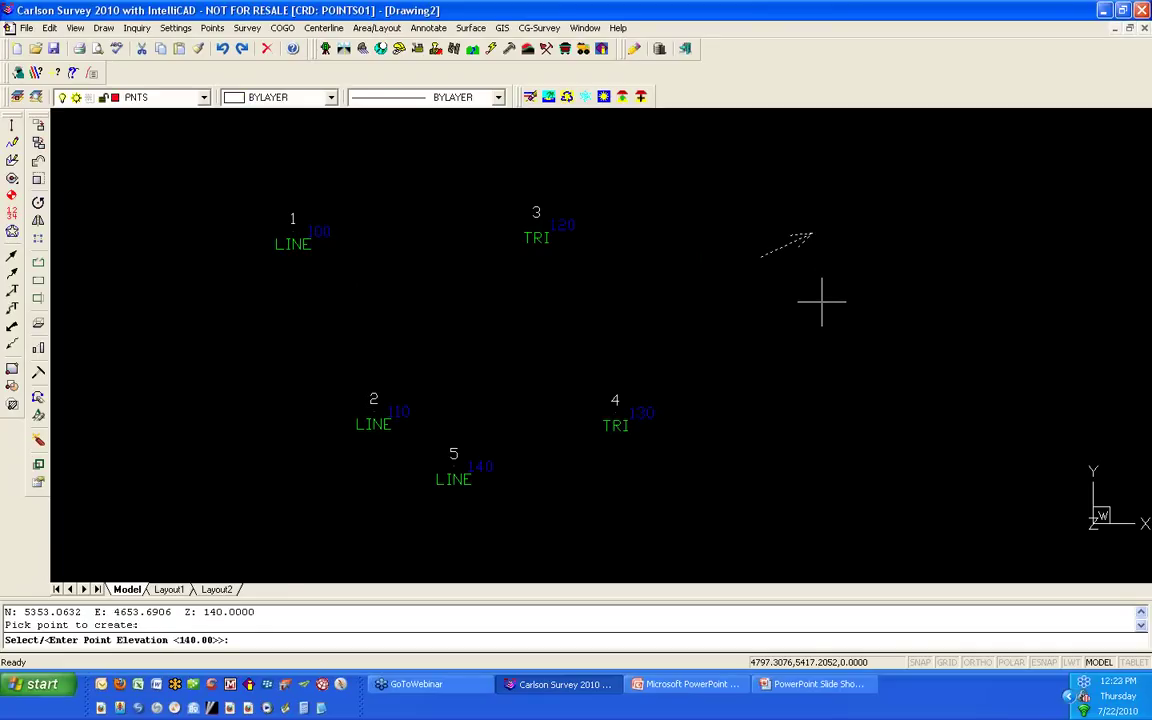
pyautogui.write('150')
pyautogui.press('Return')
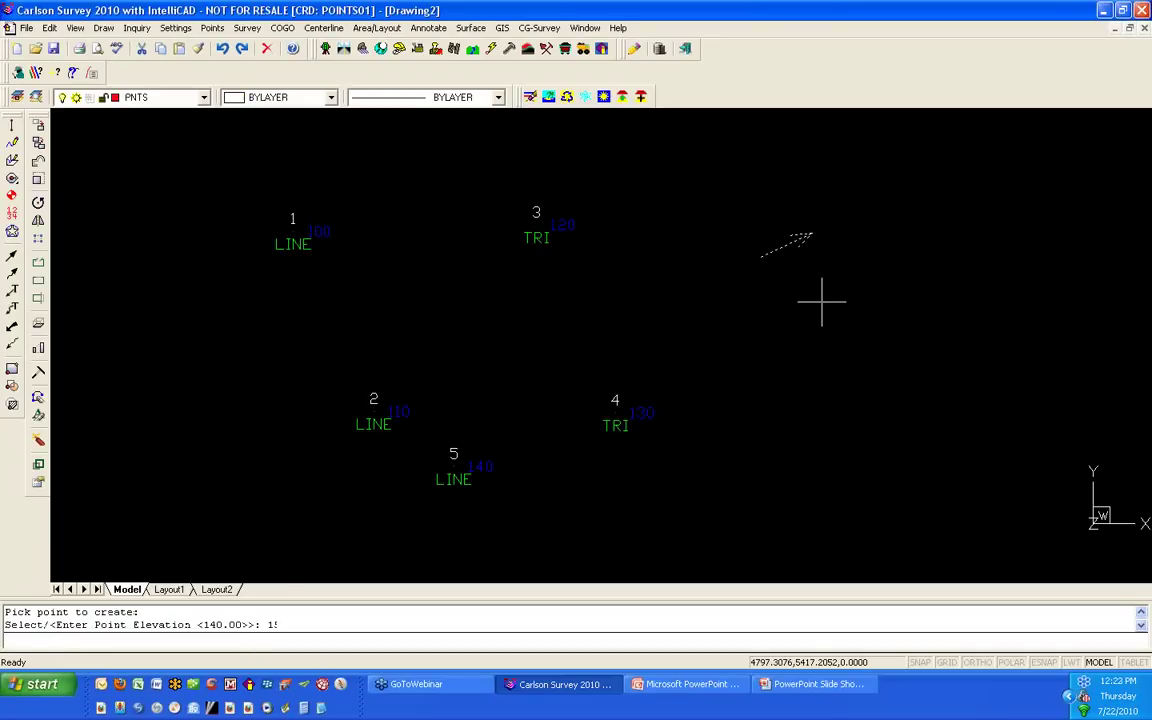
pyautogui.write('TRI')
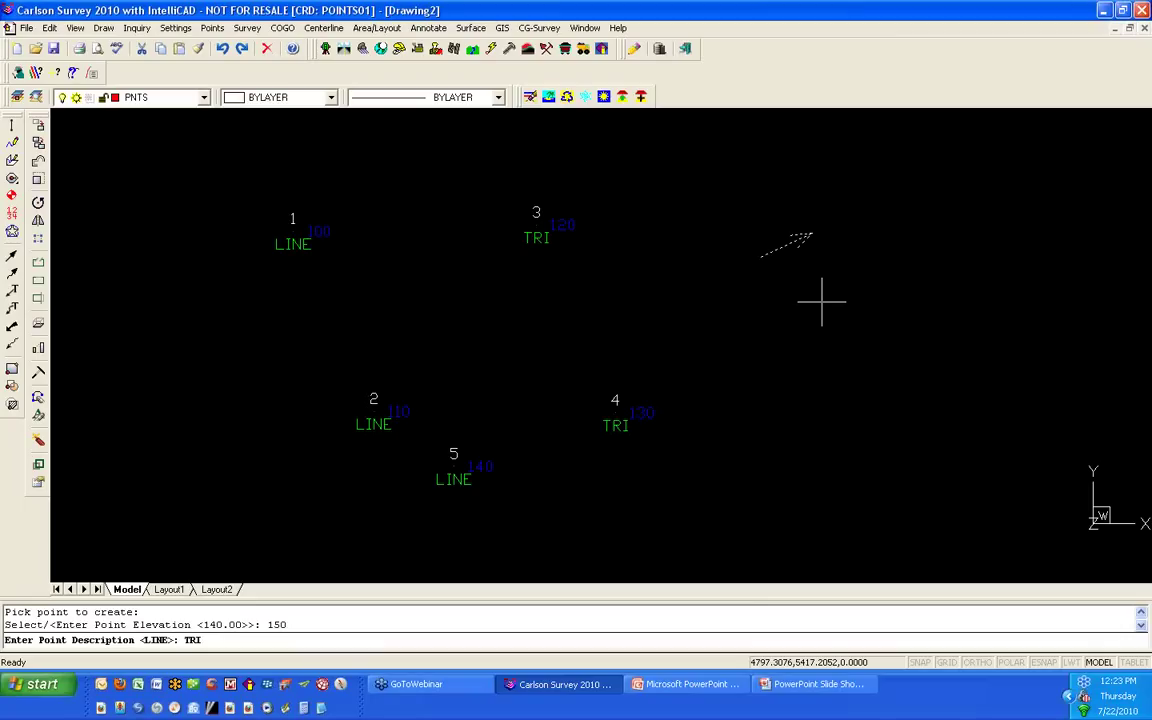
pyautogui.press('Return')
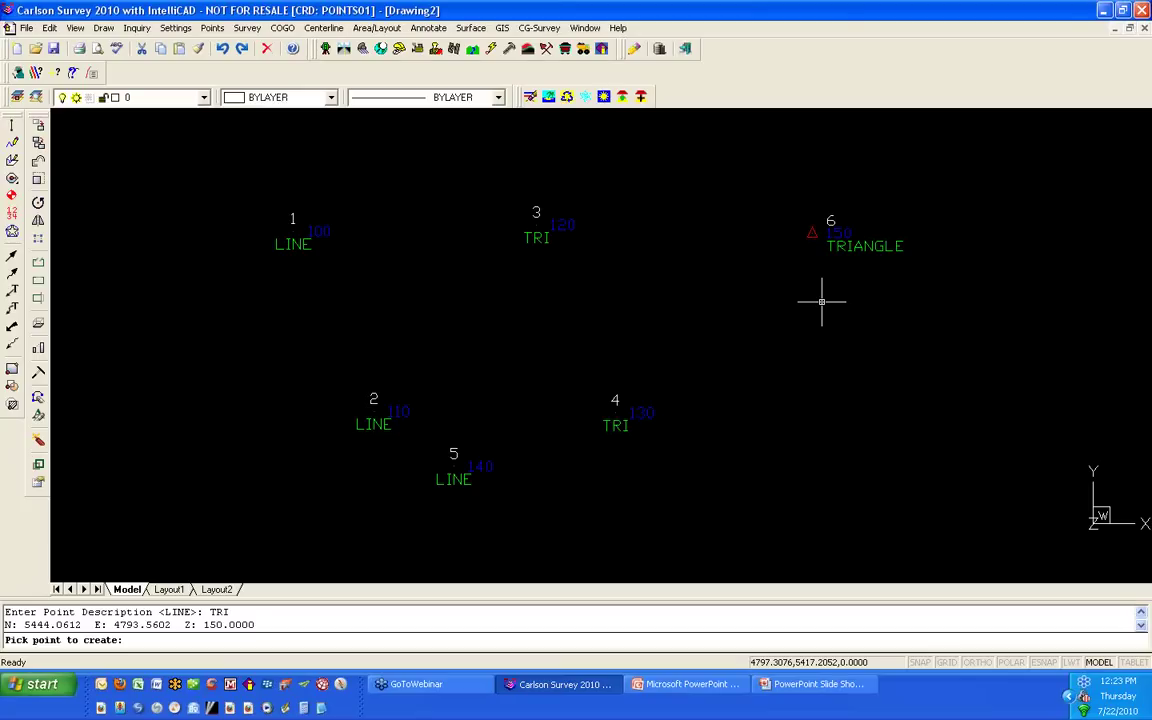
pyautogui.press('Return')
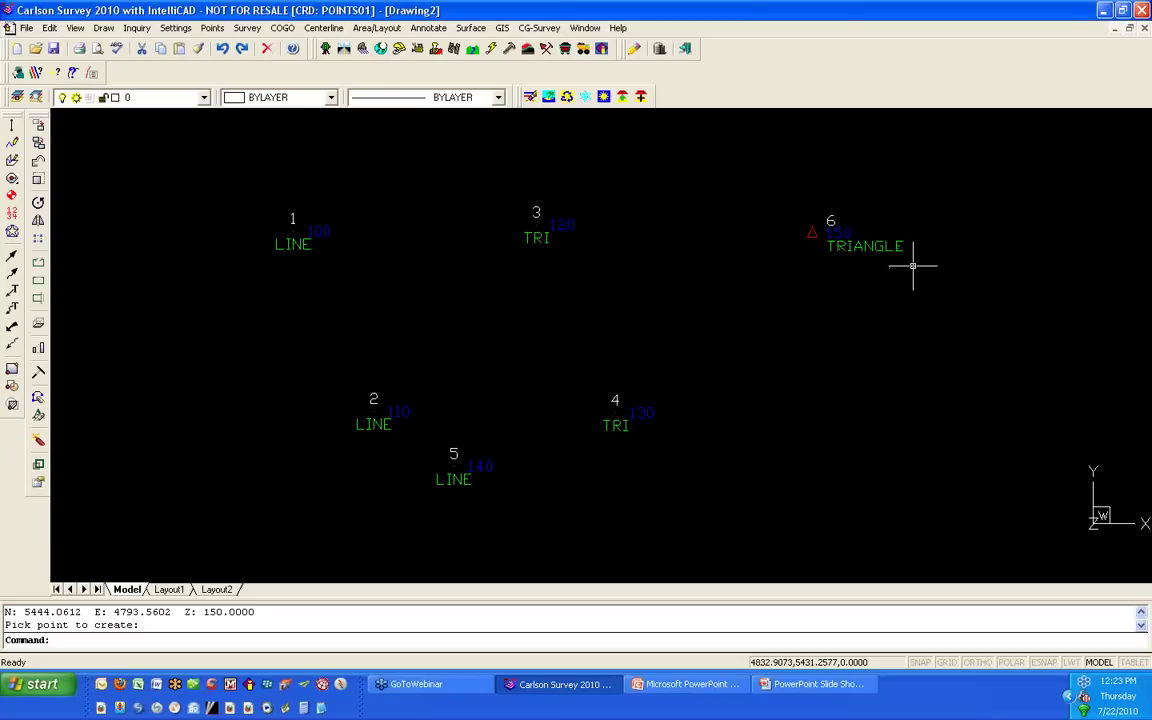
pyautogui.click(212, 30)
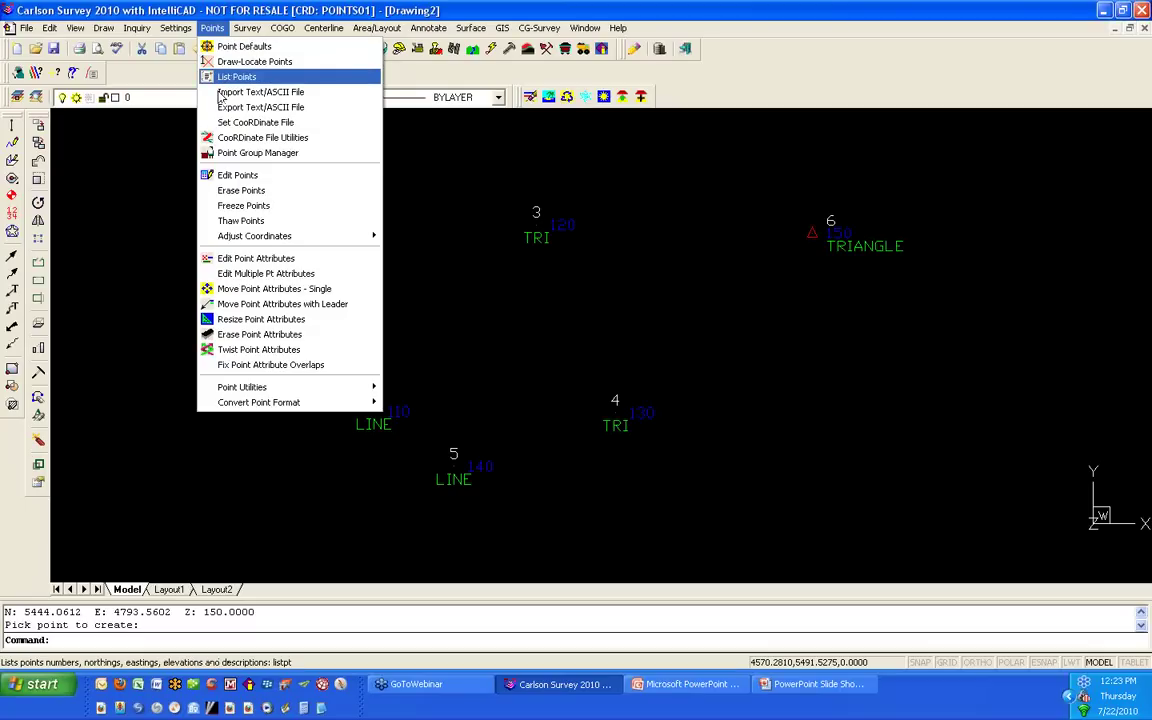
pyautogui.click(226, 178)
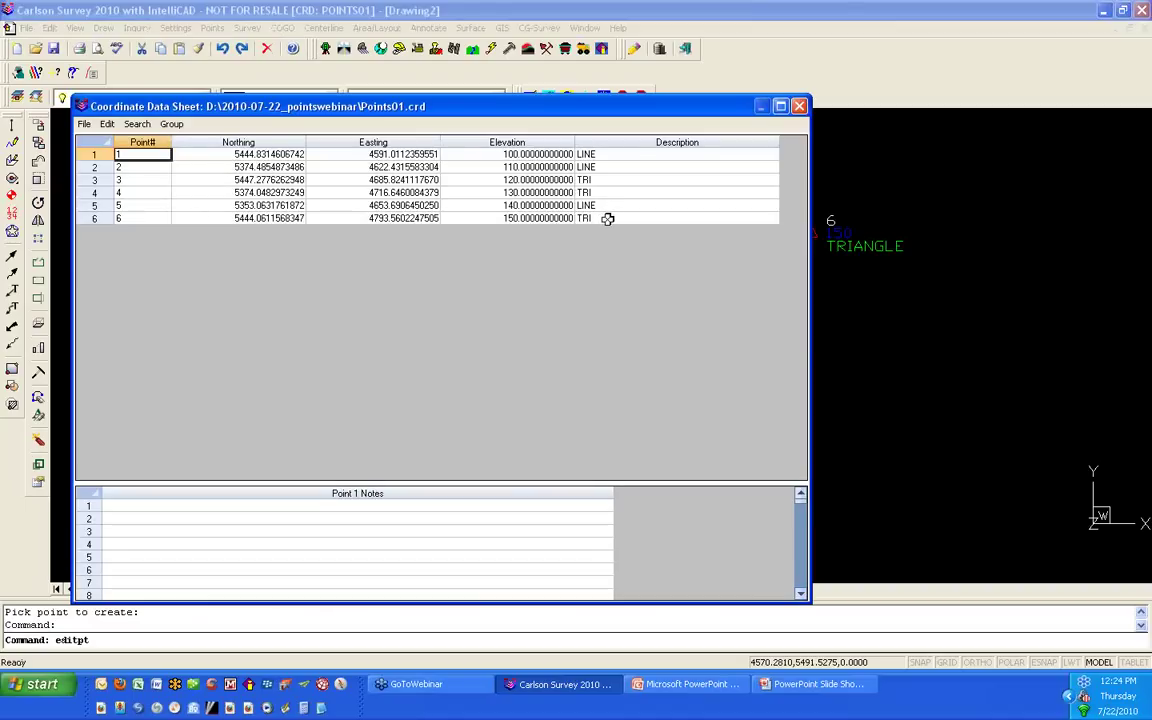
pyautogui.click(639, 219)
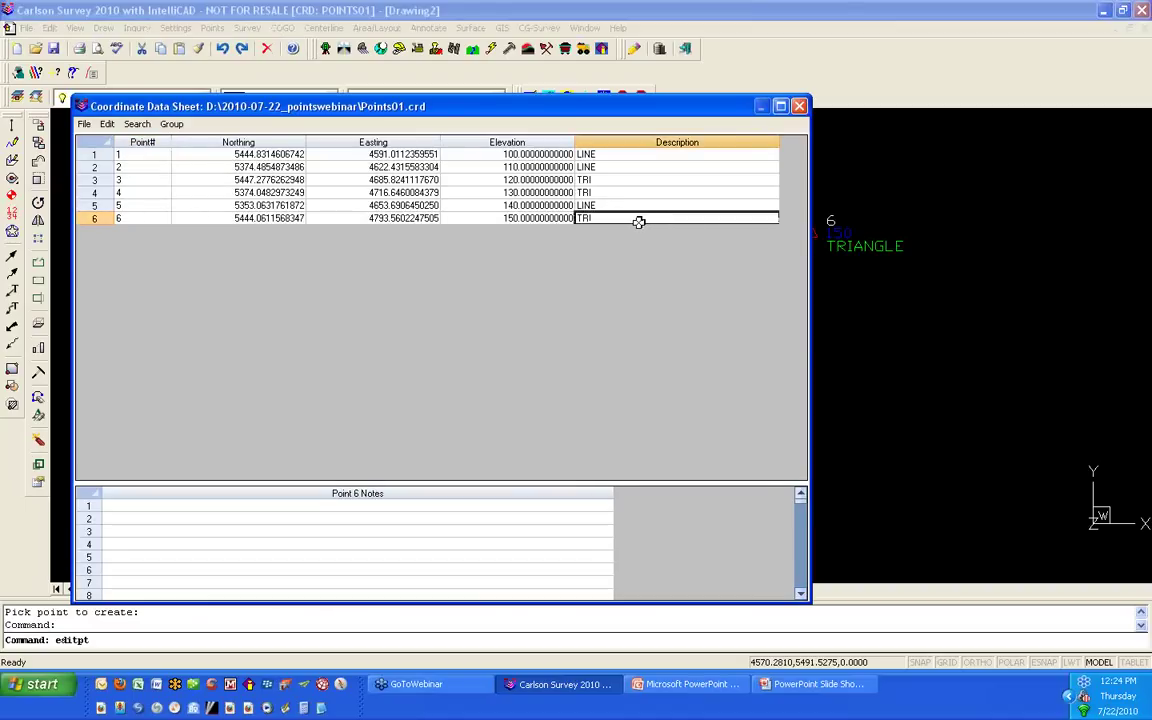
pyautogui.click(799, 106)
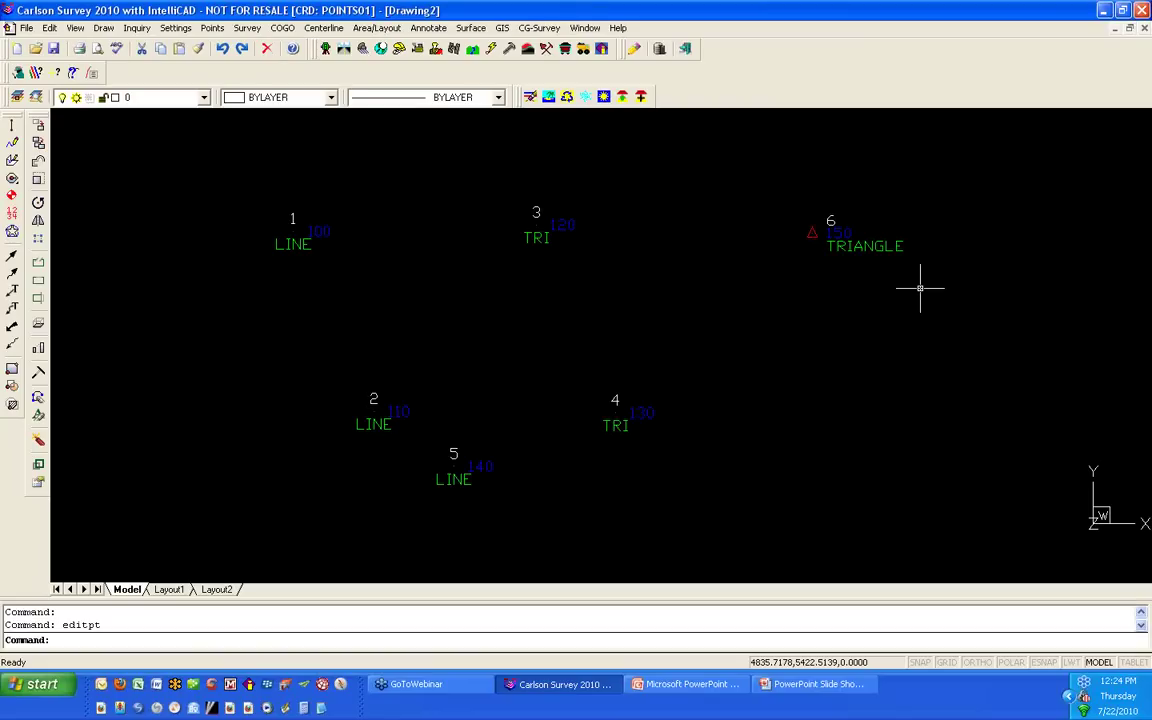
# Step: Reopen Point Defaults, accept them unchanged, and bring up the Survey menu
pyautogui.click(212, 28)
pyautogui.click(225, 44)
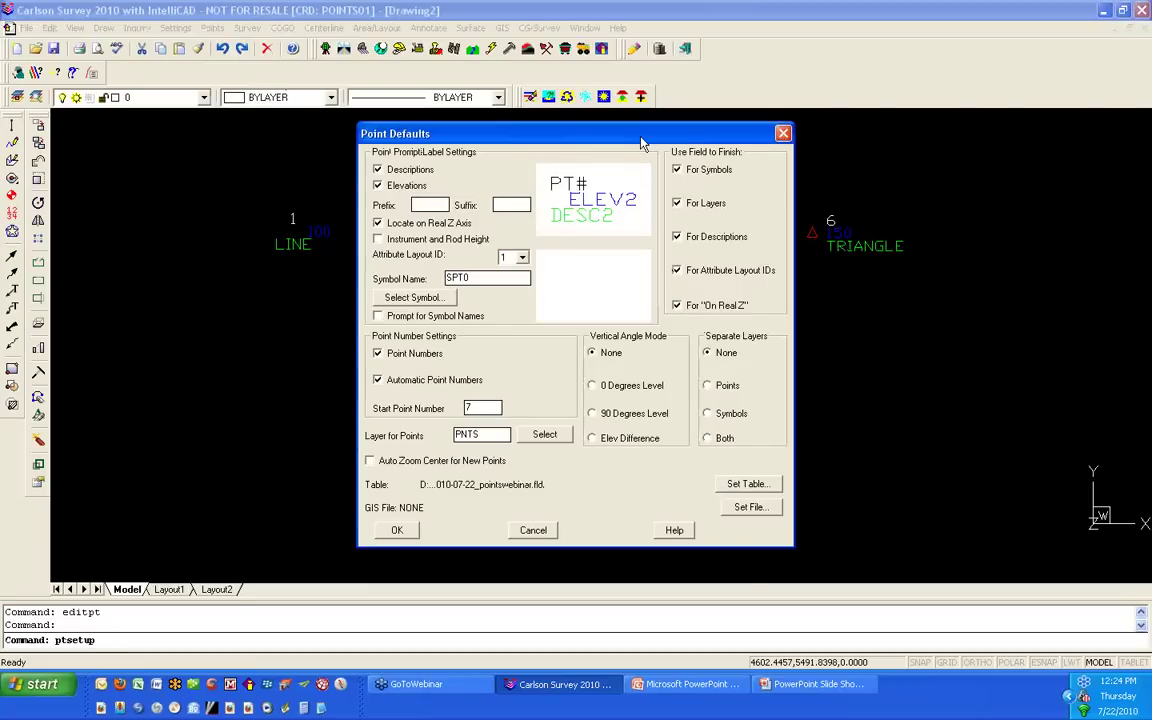
pyautogui.moveTo(637, 141); pyautogui.dragTo(300, 114)
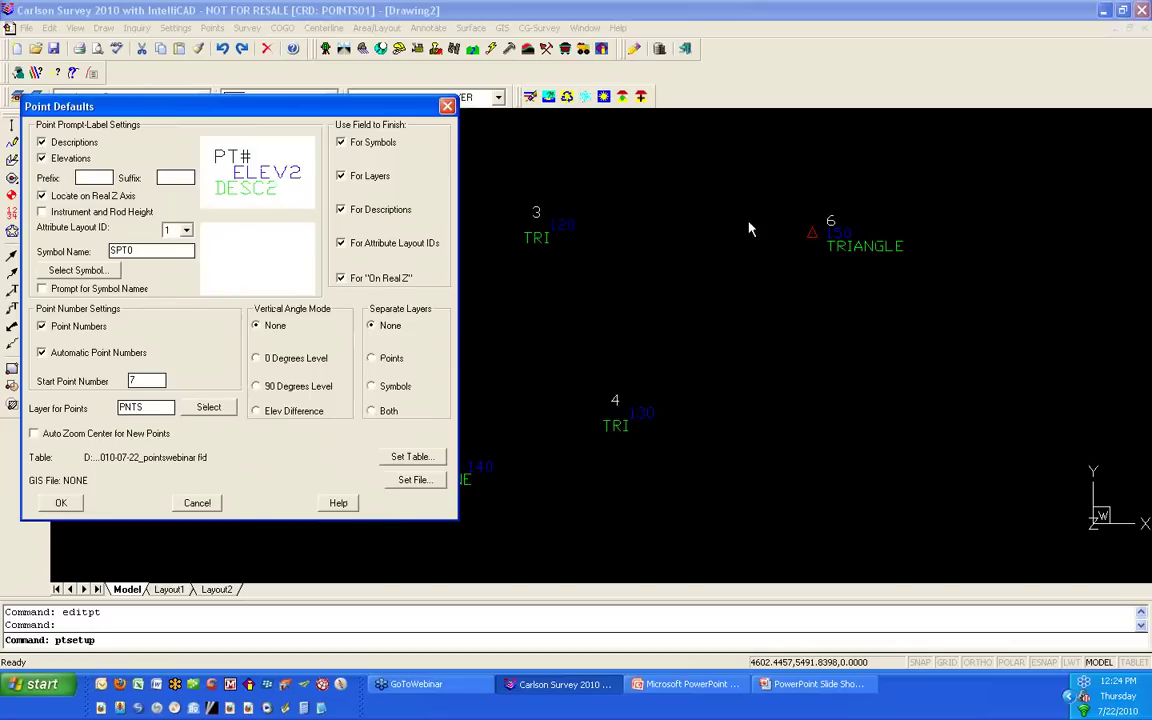
pyautogui.click(61, 504)
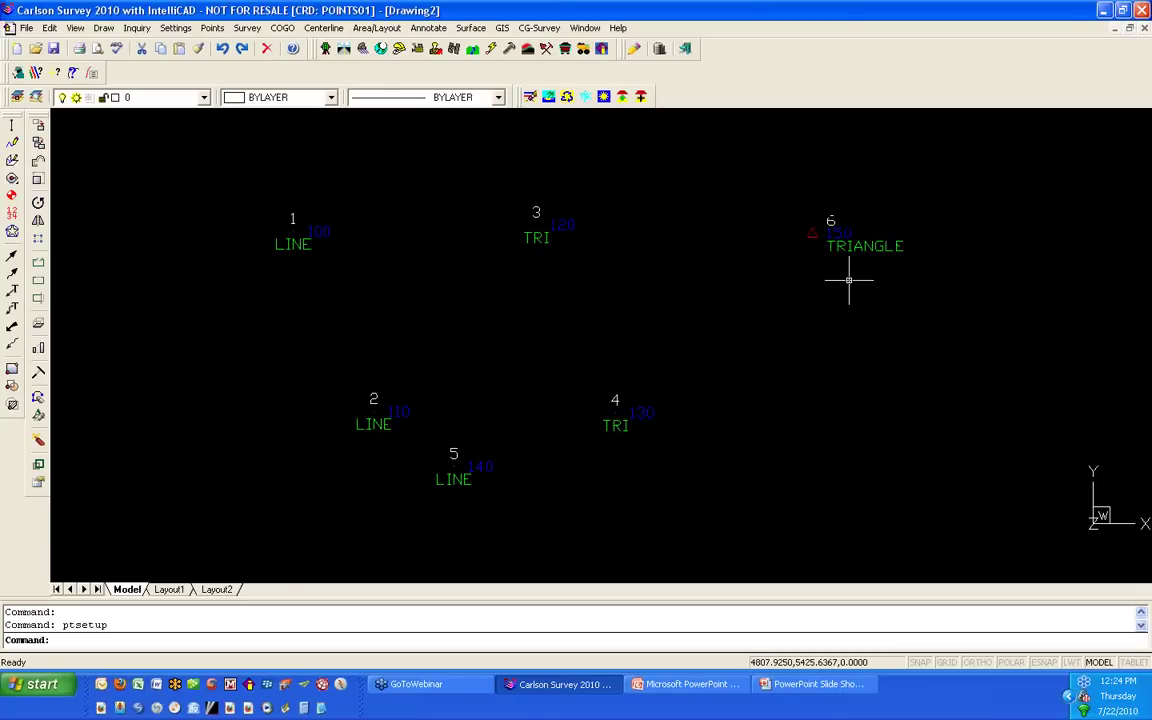
pyautogui.click(247, 28)
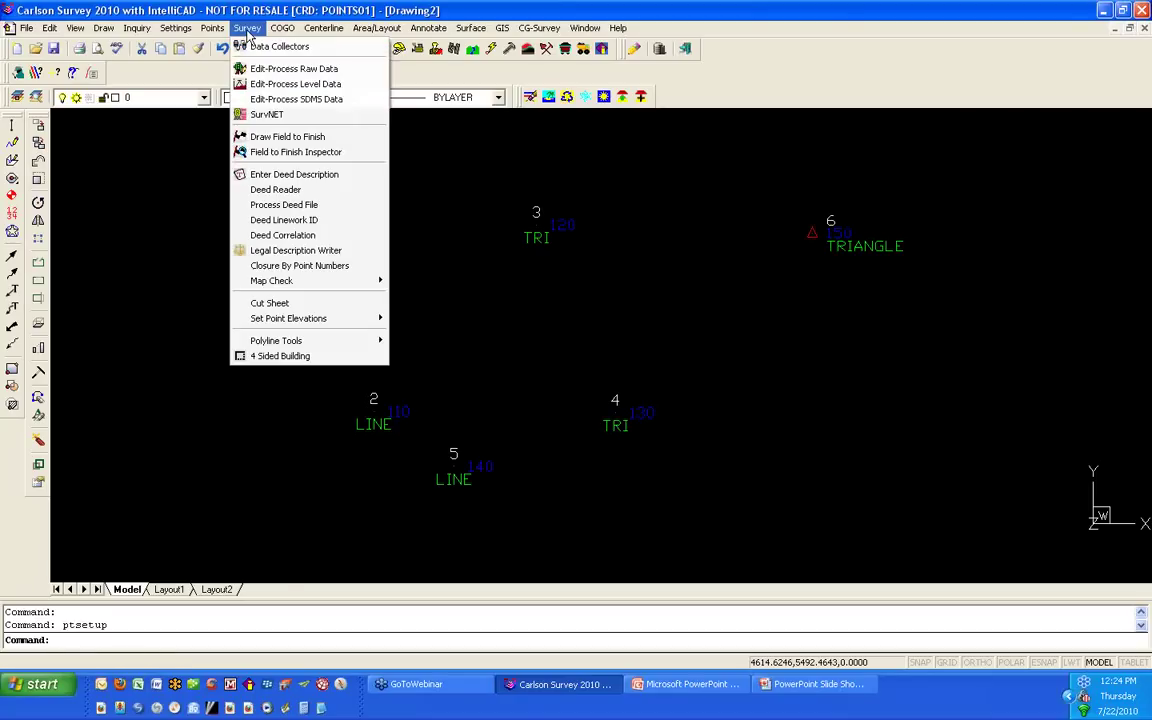
# Step: In Draw Field to Finish, show All codes and load the 2010-07-22_PointsWebinar.fld code table
pyautogui.click(352, 145)
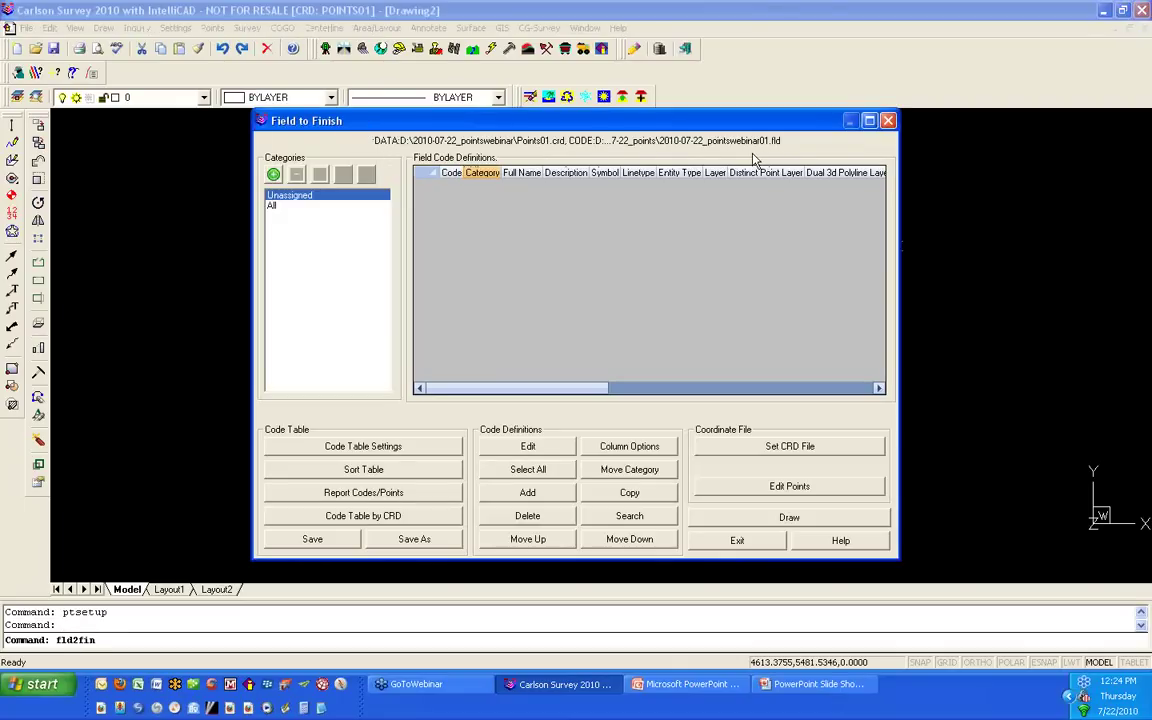
pyautogui.click(293, 211)
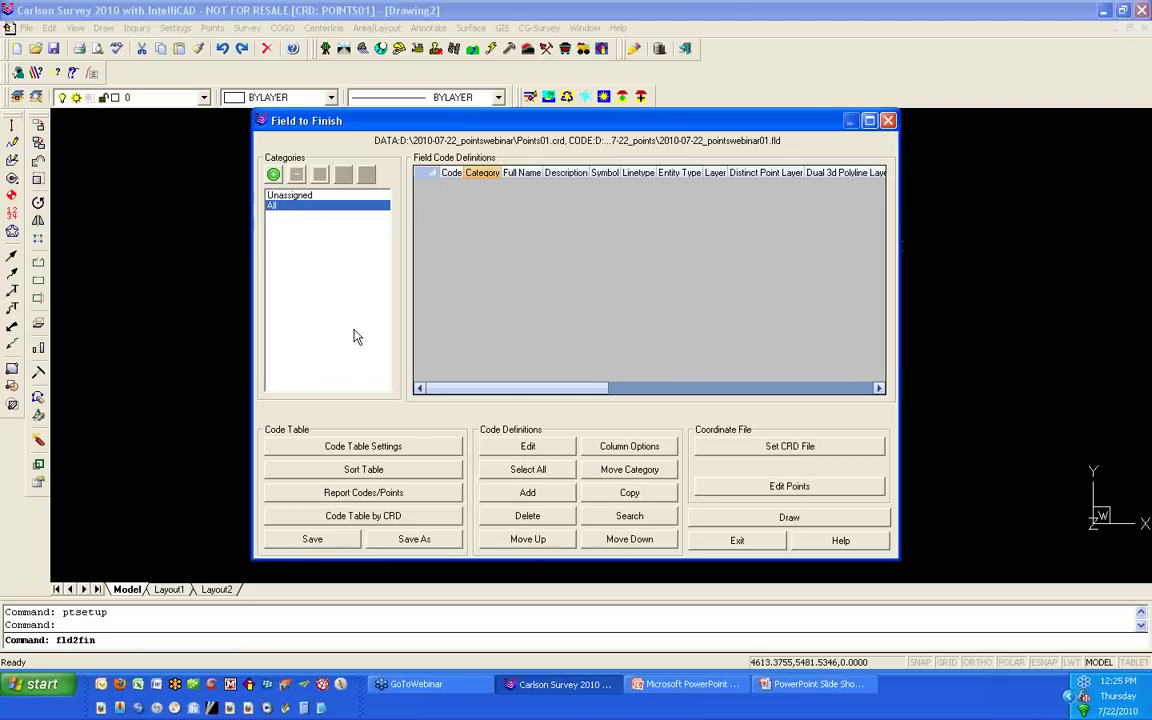
pyautogui.click(412, 452)
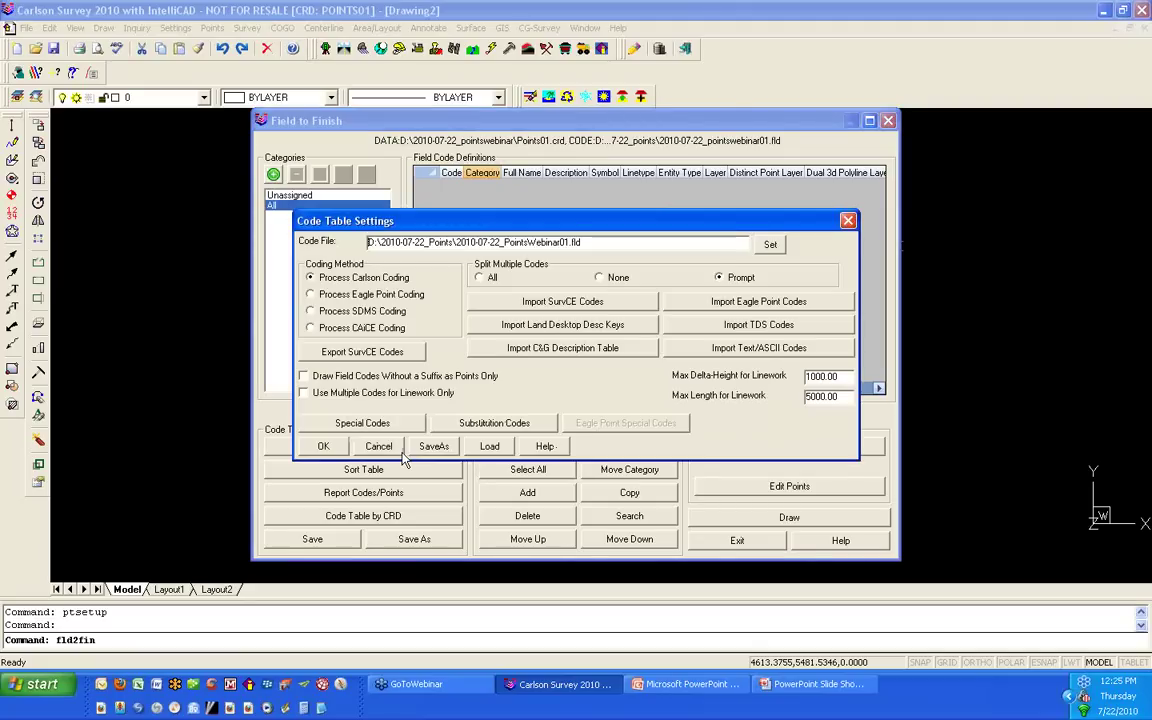
pyautogui.click(772, 245)
pyautogui.click(440, 206)
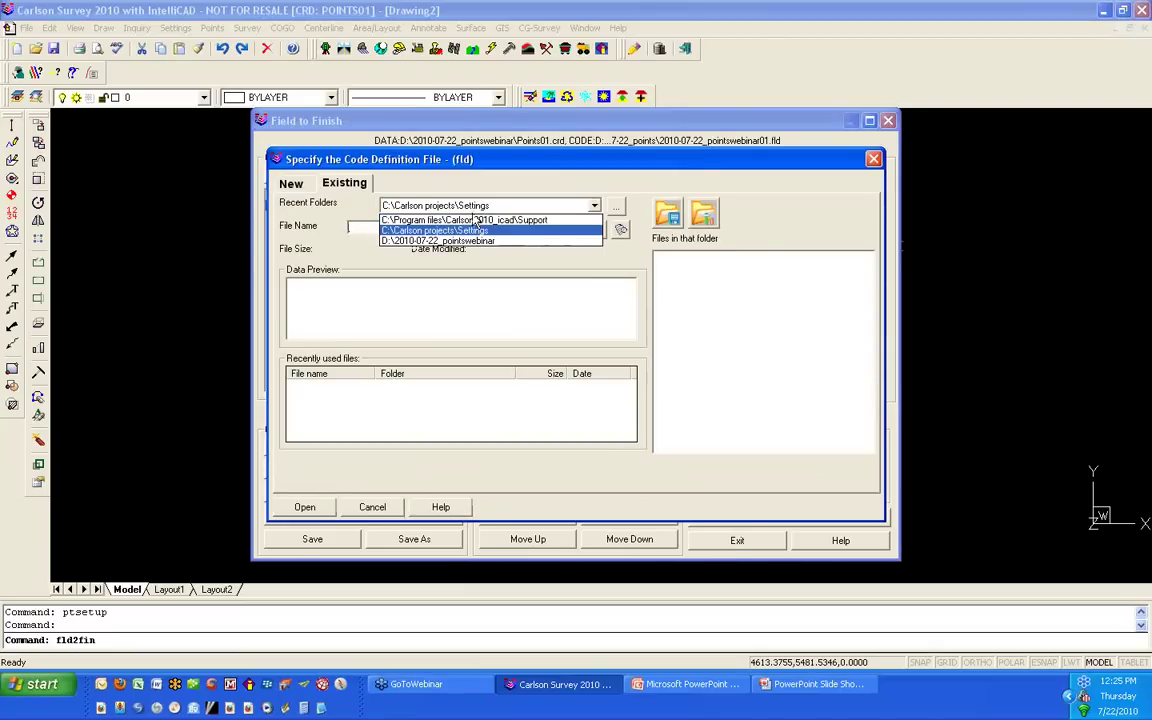
pyautogui.click(460, 241)
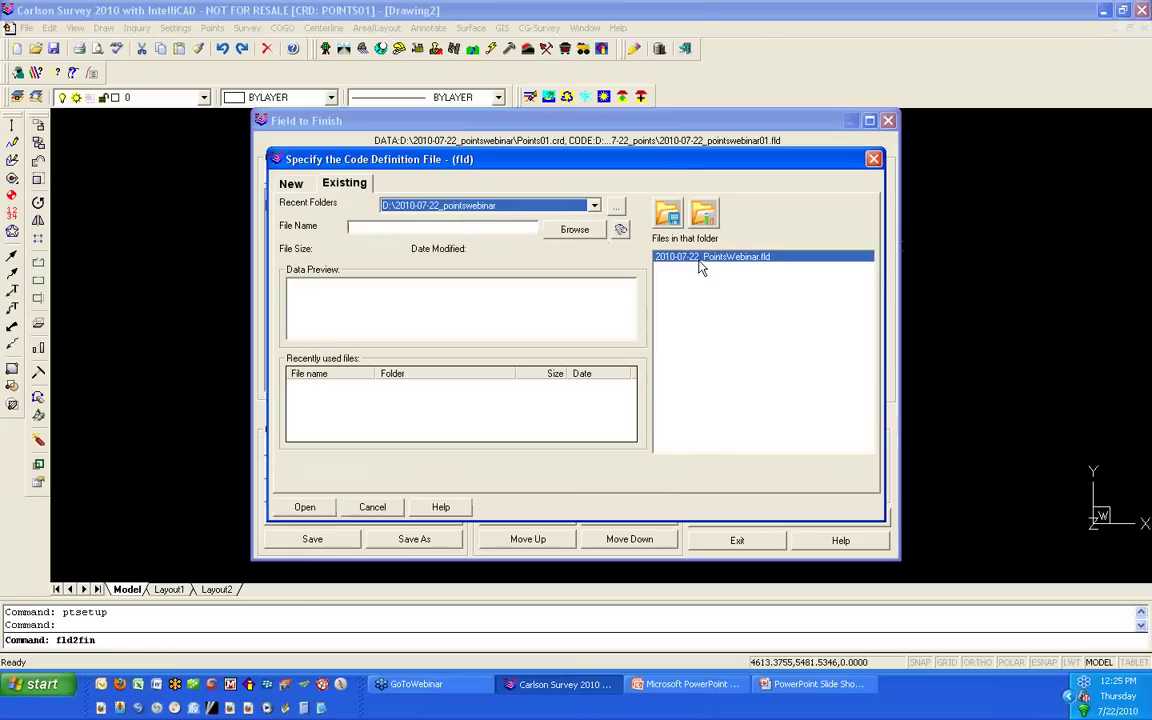
pyautogui.click(700, 260)
pyautogui.click(304, 507)
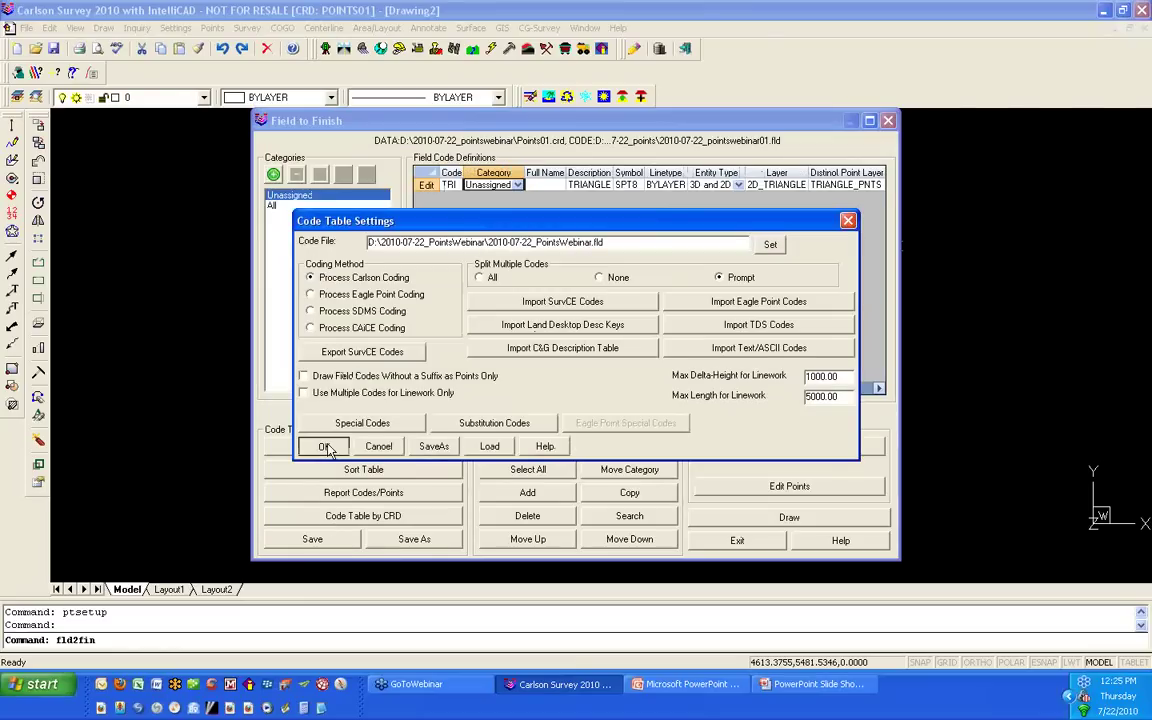
pyautogui.click(325, 447)
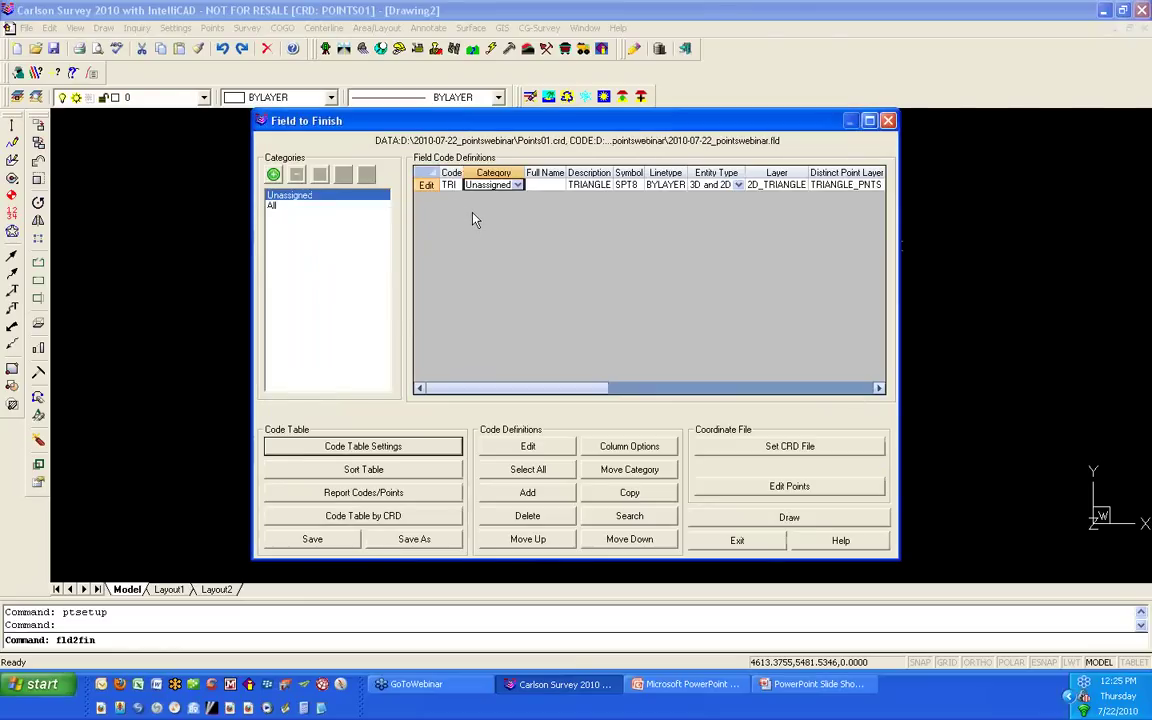
# Step: Edit the TRI field code definition
pyautogui.click(428, 185)
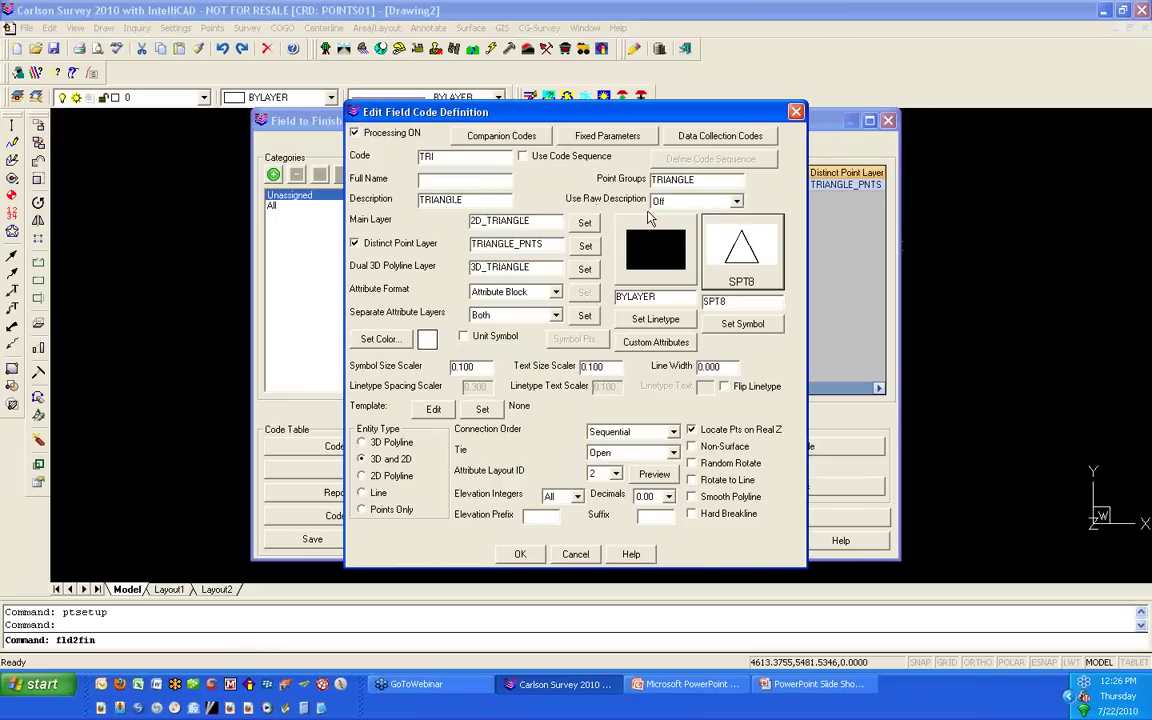
# Step: Set Use Raw Description to Both and review the TRIANGLE group and 2D_TRIANGLE main layer
pyautogui.click(735, 201)
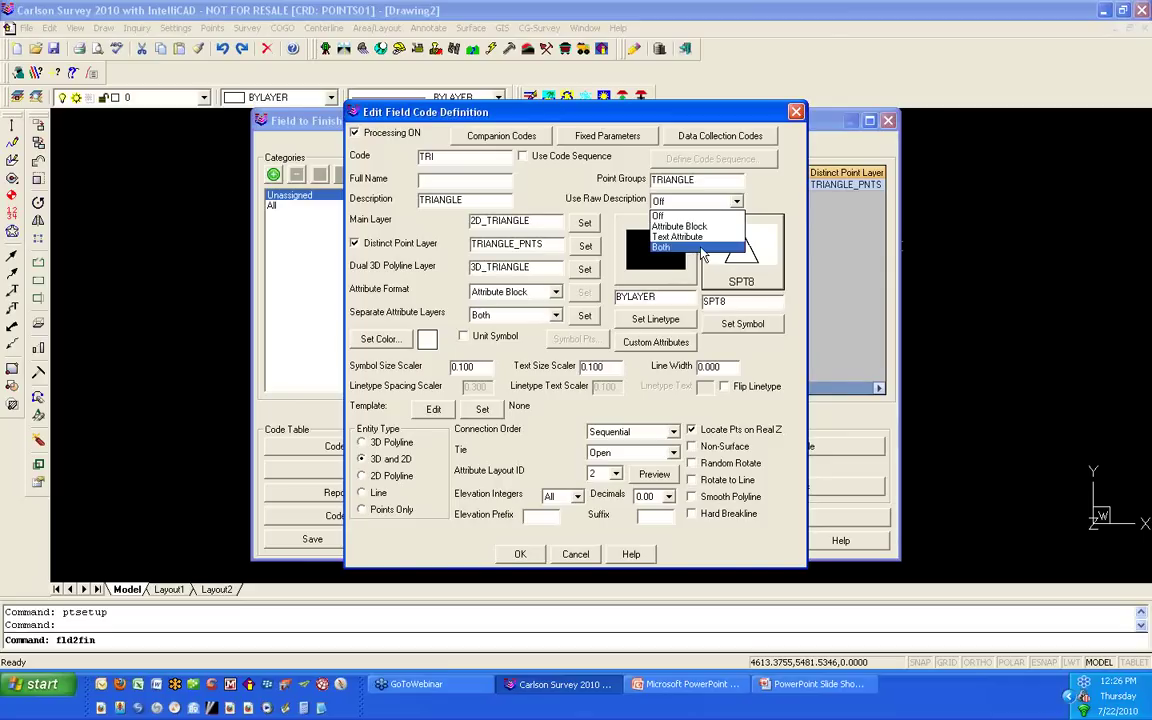
pyautogui.click(702, 248)
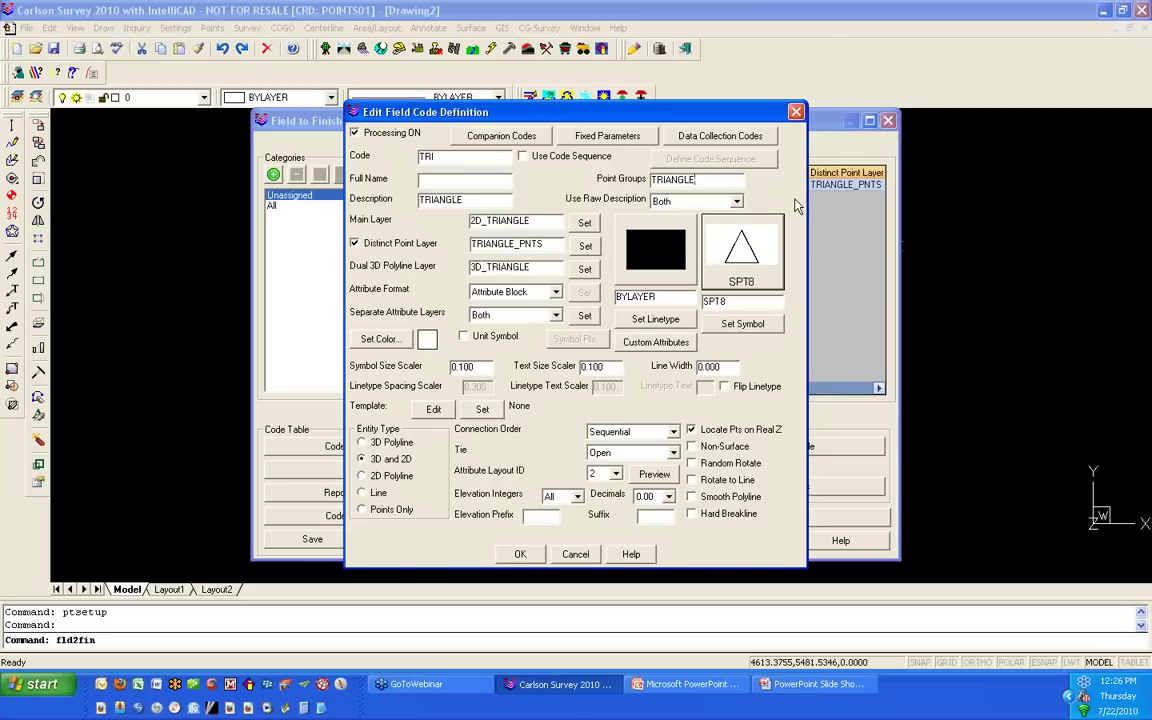
pyautogui.click(716, 182)
pyautogui.doubleClick(486, 220)
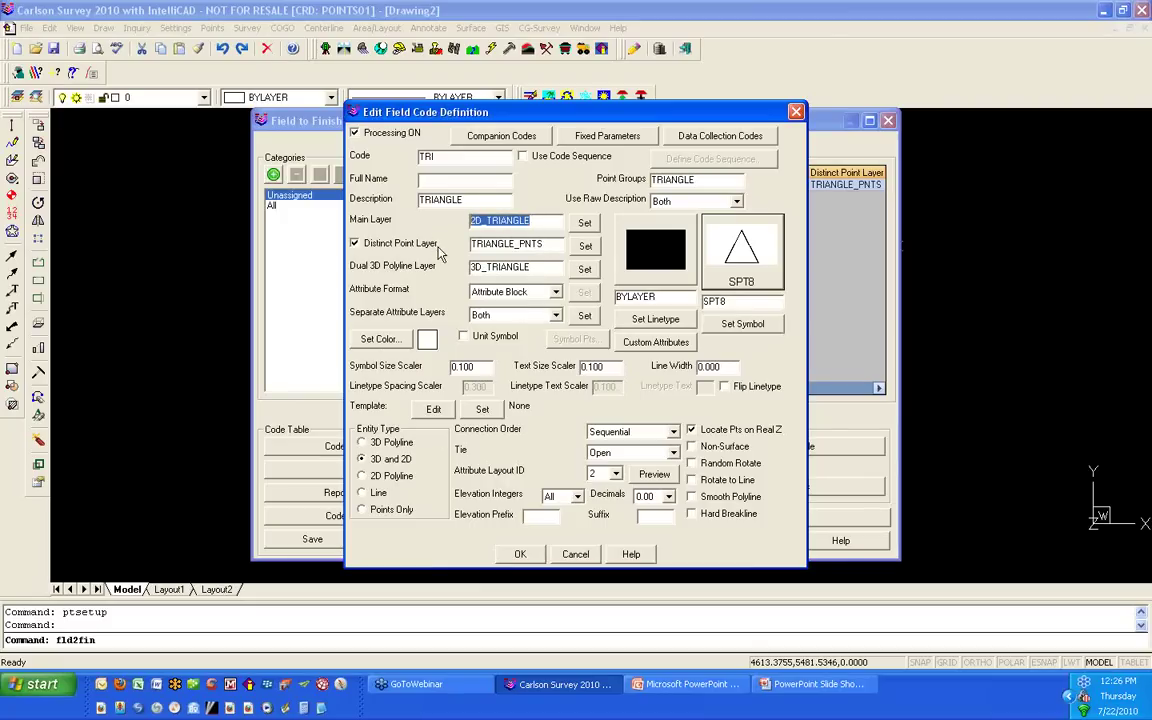
pyautogui.click(555, 222)
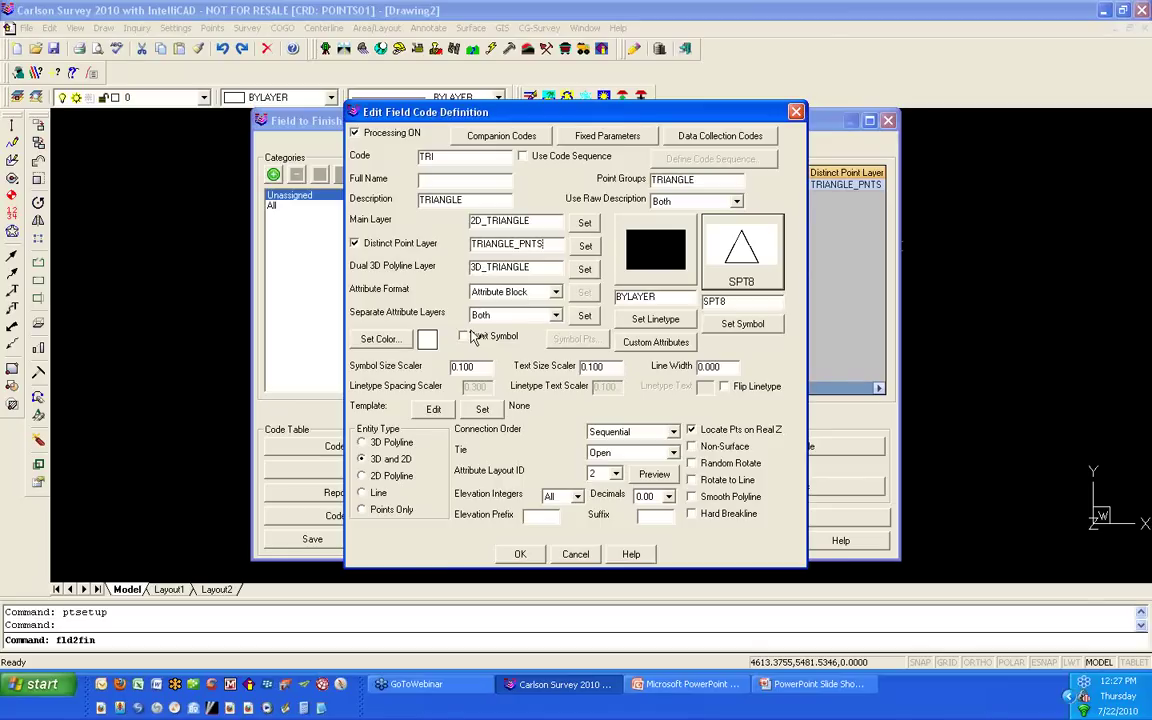
# Step: Review the separate attribute layers TRIANGLE_DESC and TRIANGLE_SYMBOL and accept them
pyautogui.click(586, 317)
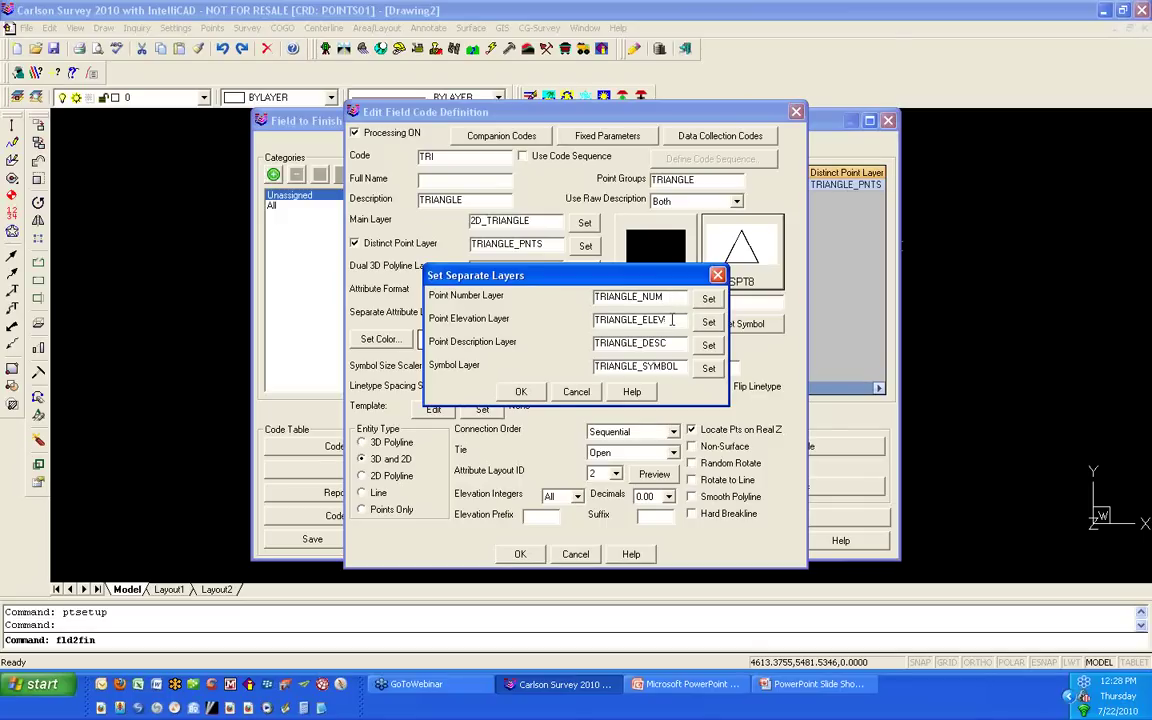
pyautogui.click(679, 343)
pyautogui.click(679, 370)
pyautogui.click(520, 391)
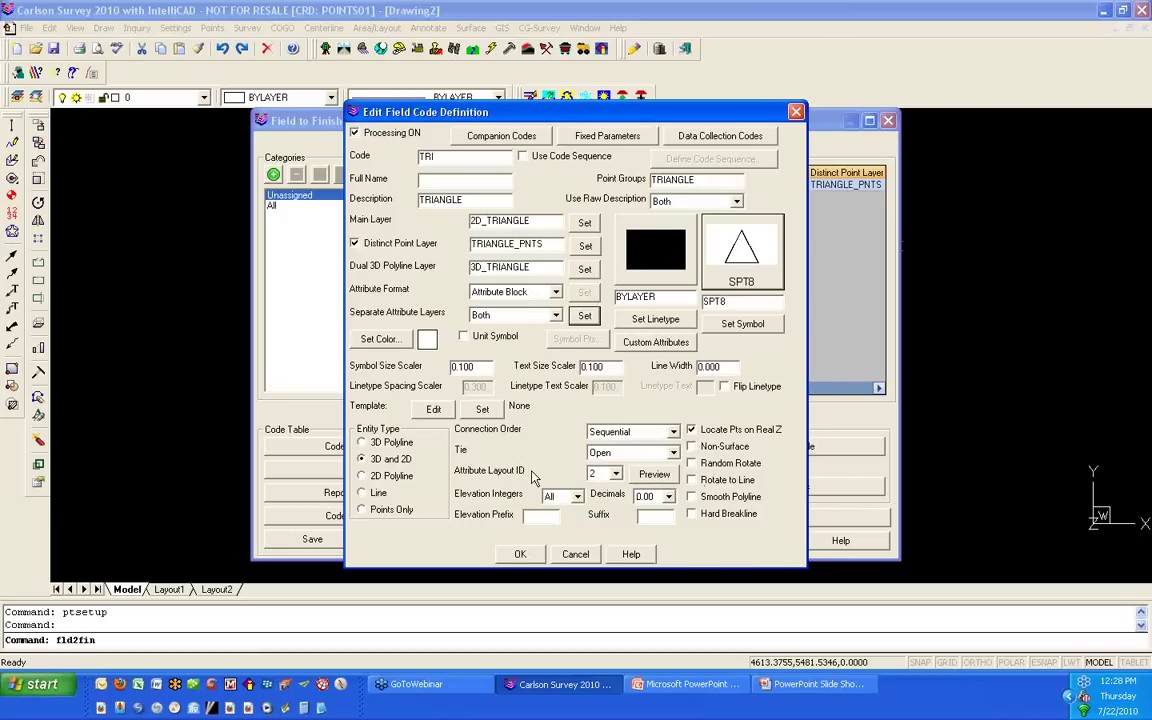
# Step: Preview the attribute layout, keep two decimal places, and close the TRI definition
pyautogui.click(653, 476)
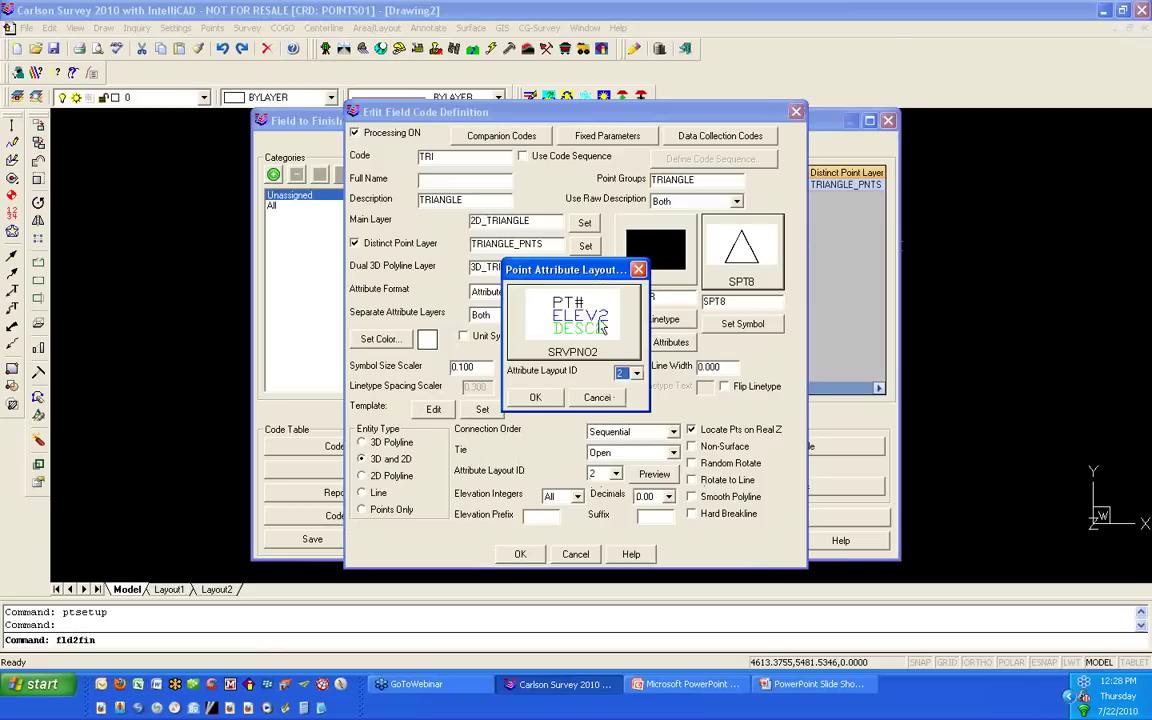
pyautogui.click(598, 397)
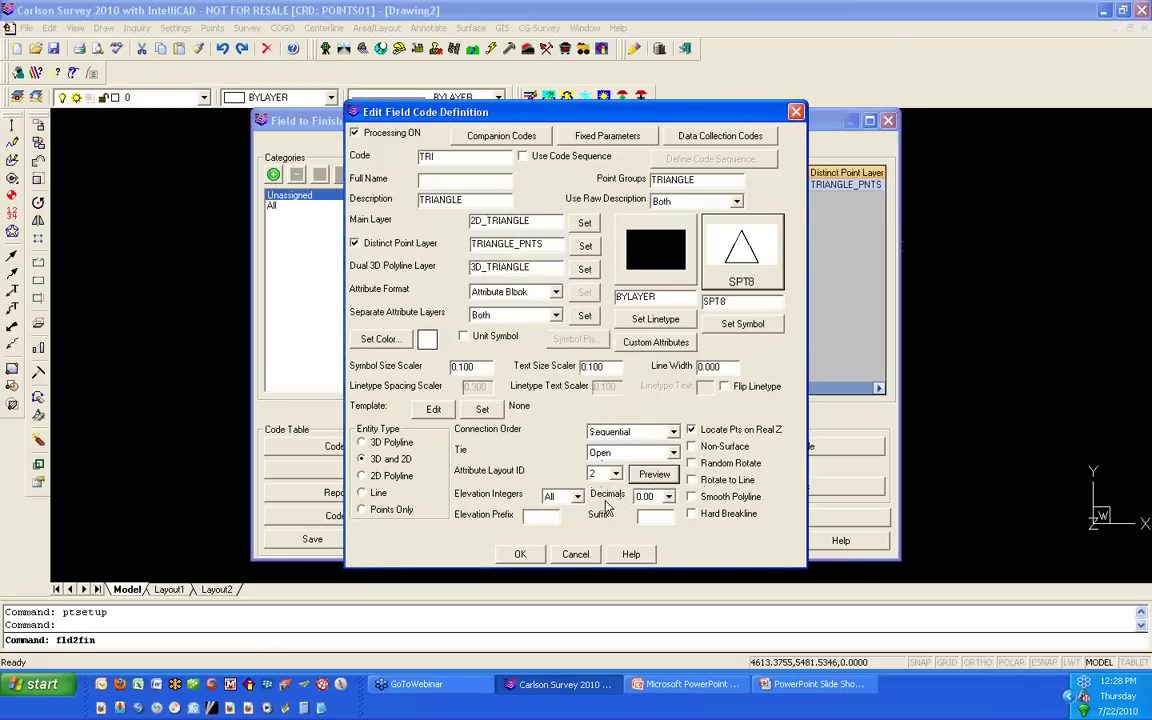
pyautogui.click(670, 497)
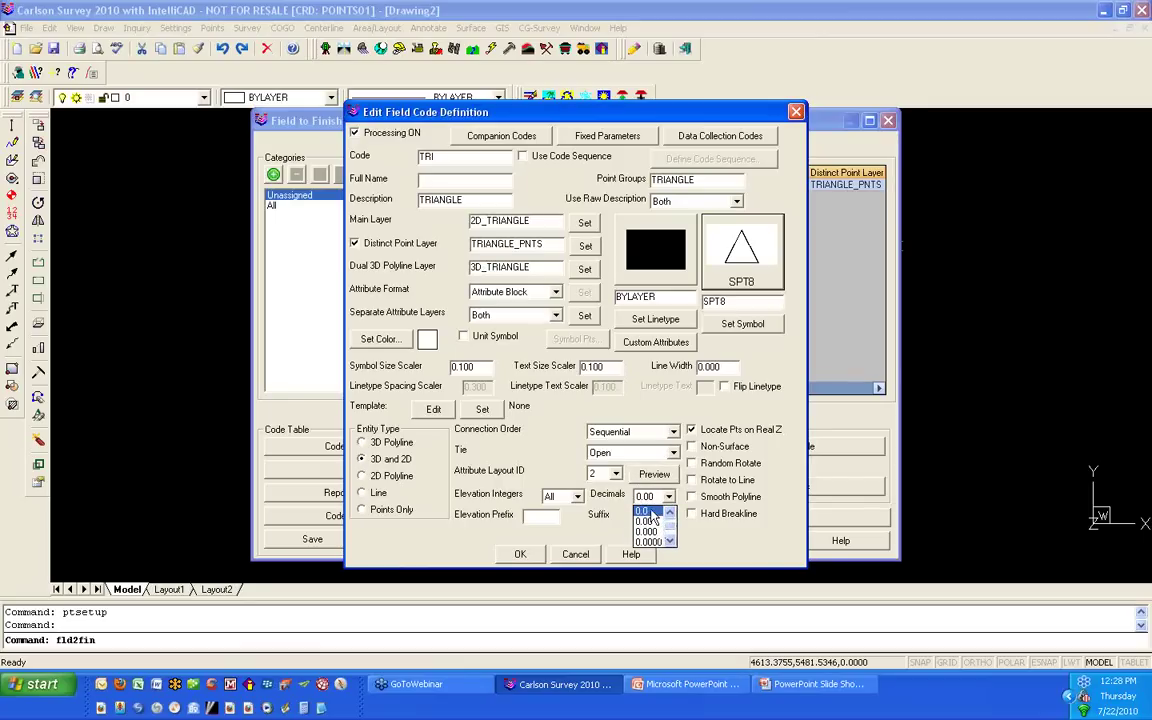
pyautogui.click(648, 521)
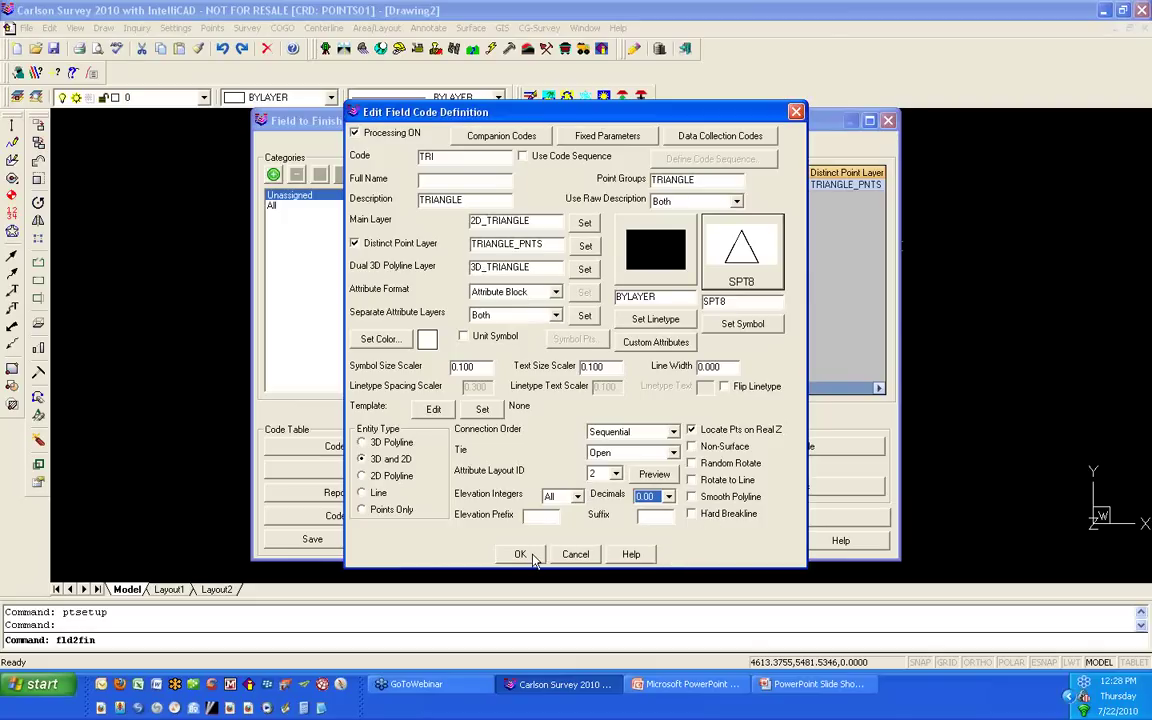
pyautogui.click(578, 556)
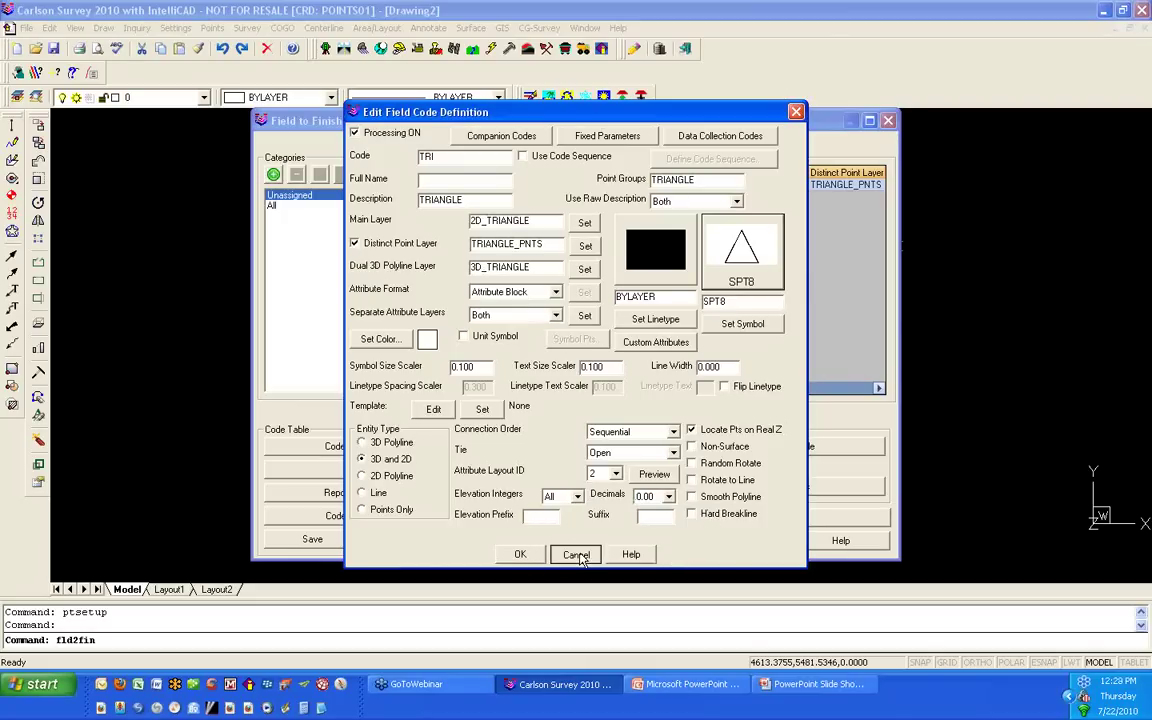
pyautogui.click(578, 556)
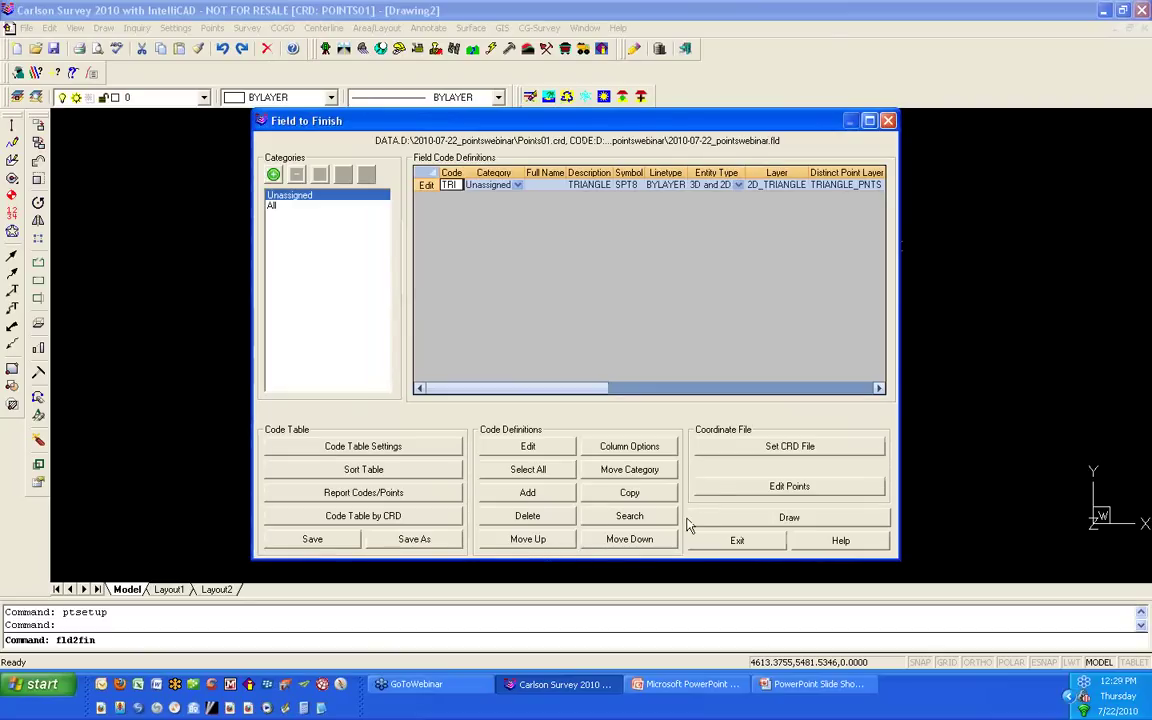
# Step: Draw all points and their linework from Field to Finish with the point range set to All
pyautogui.click(857, 522)
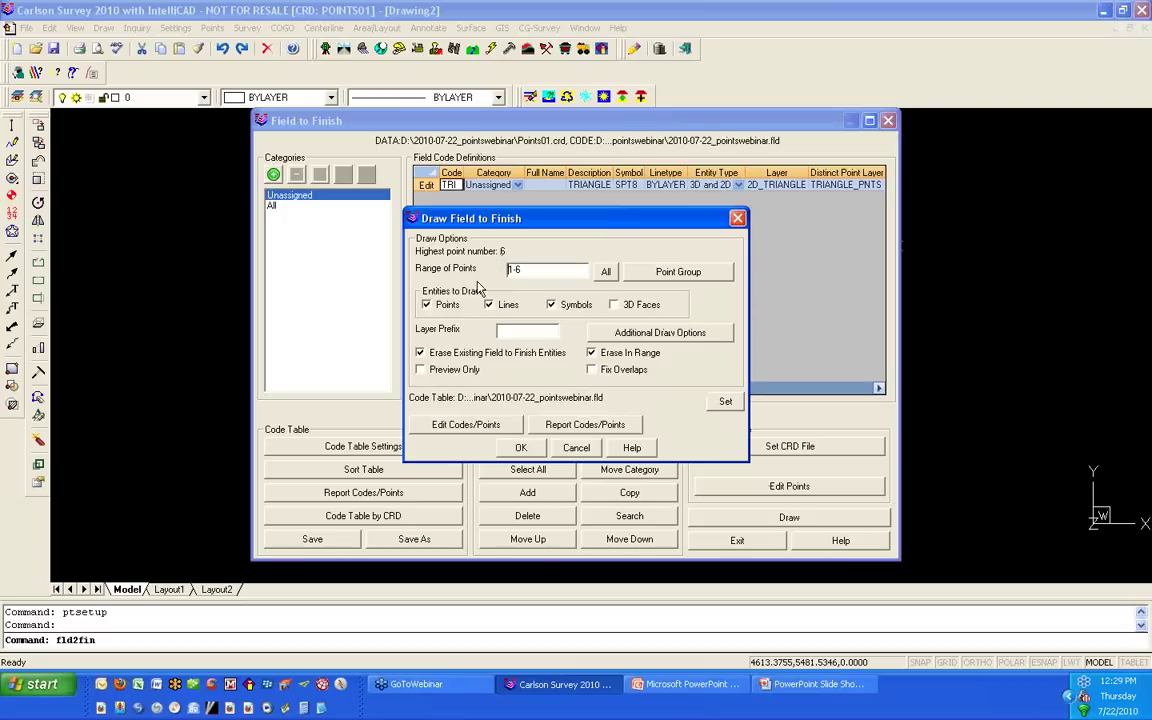
pyautogui.click(604, 272)
pyautogui.click(533, 451)
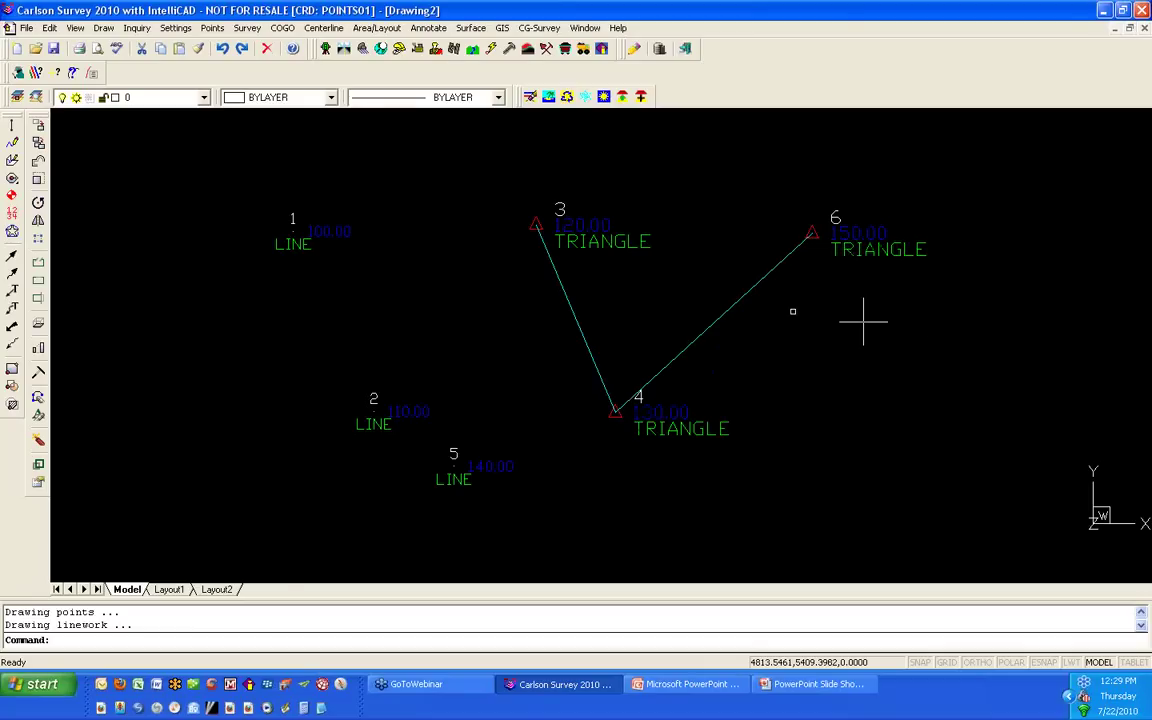
pyautogui.click(204, 99)
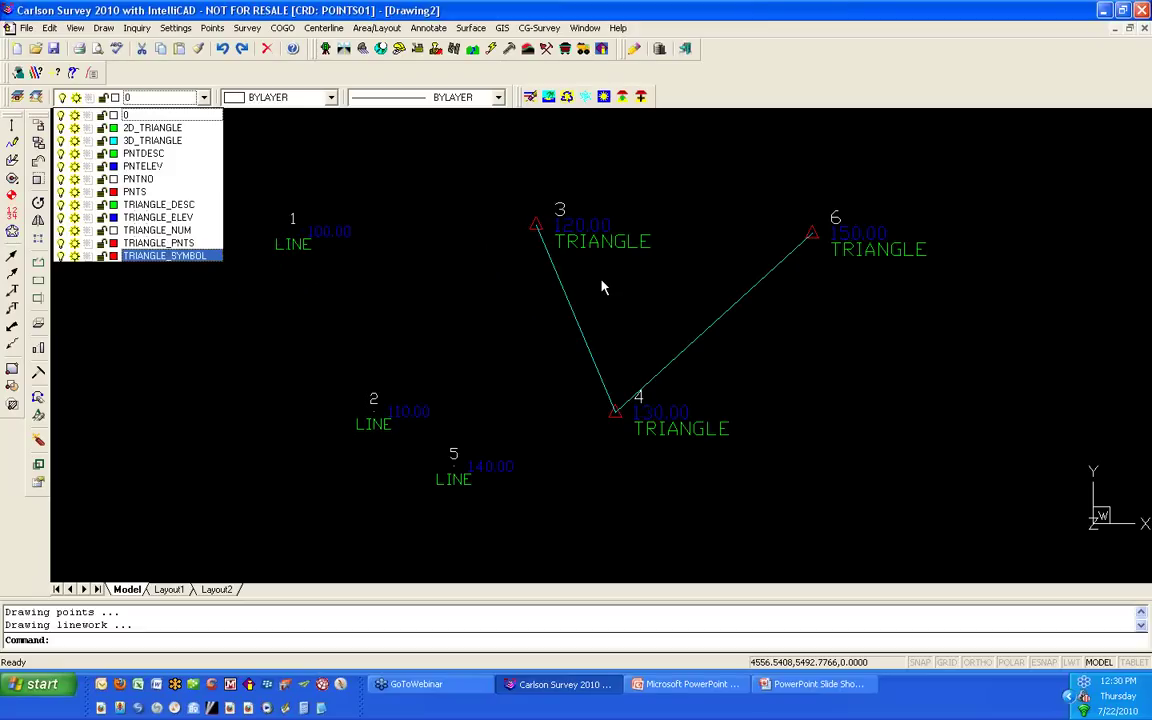
# Step: Close the layer list without changing layers and open the Inquiry menu
pyautogui.click(136, 31)
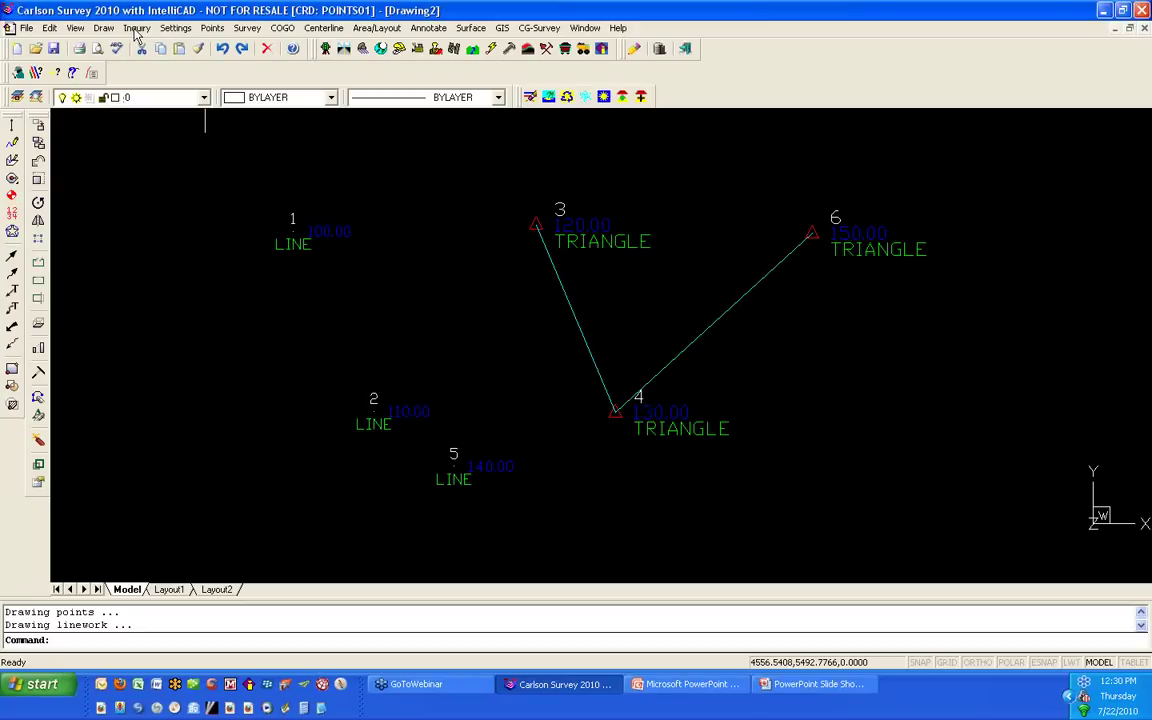
pyautogui.click(136, 28)
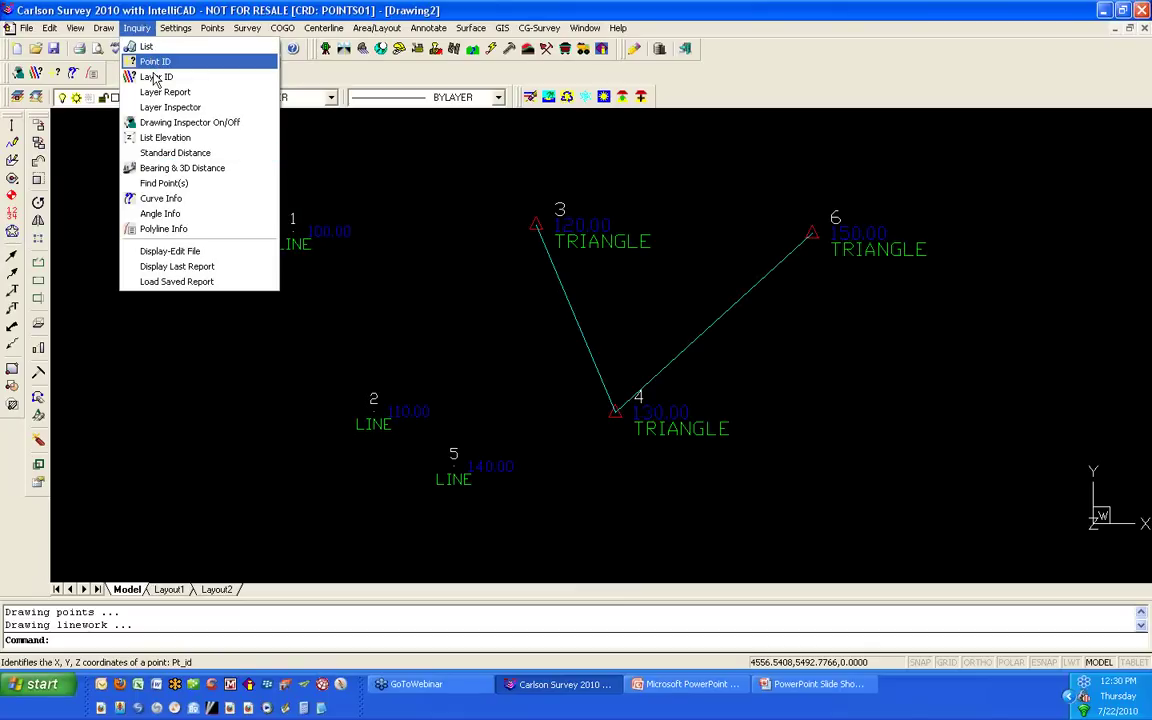
# Step: In the Layer Inspector, isolate the 2D_TRIANGLE layer, then the 3D_TRIANGLE layer
pyautogui.click(157, 108)
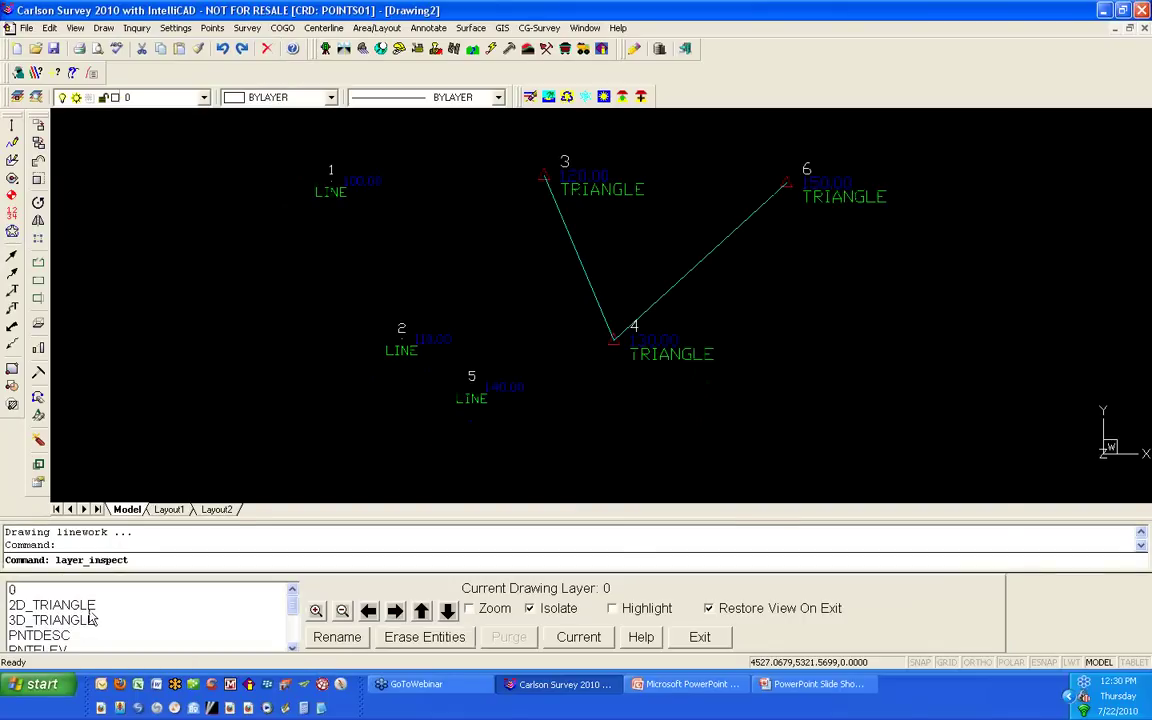
pyautogui.click(88, 611)
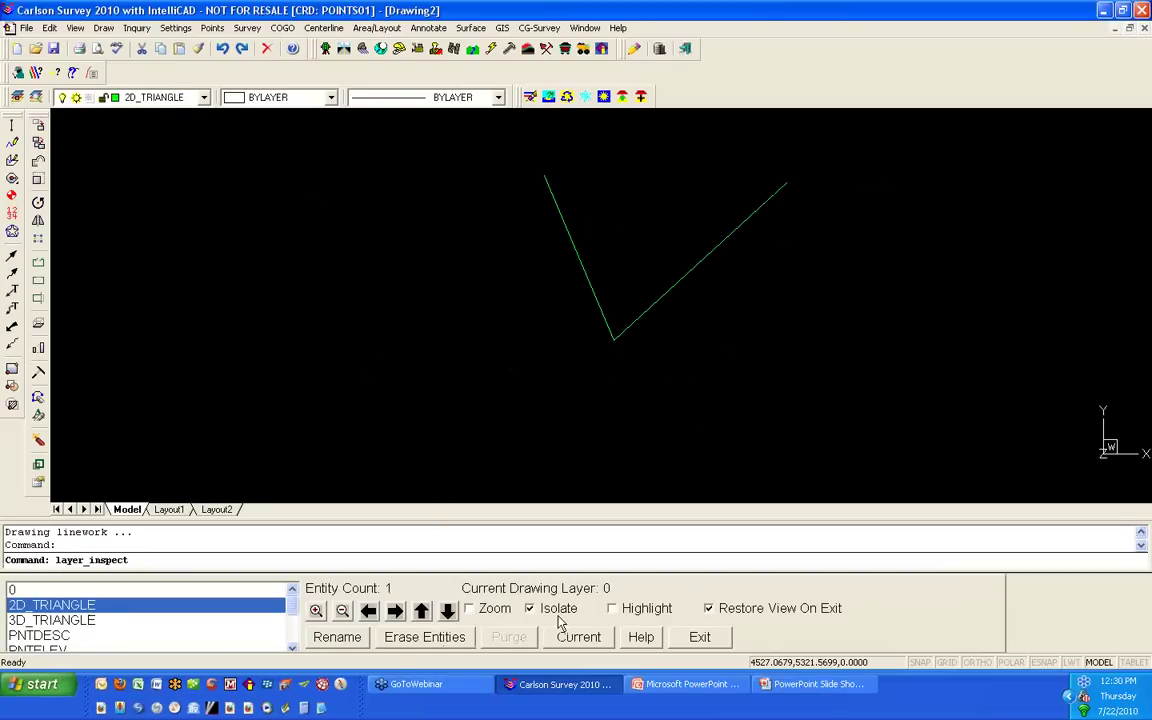
pyautogui.click(167, 621)
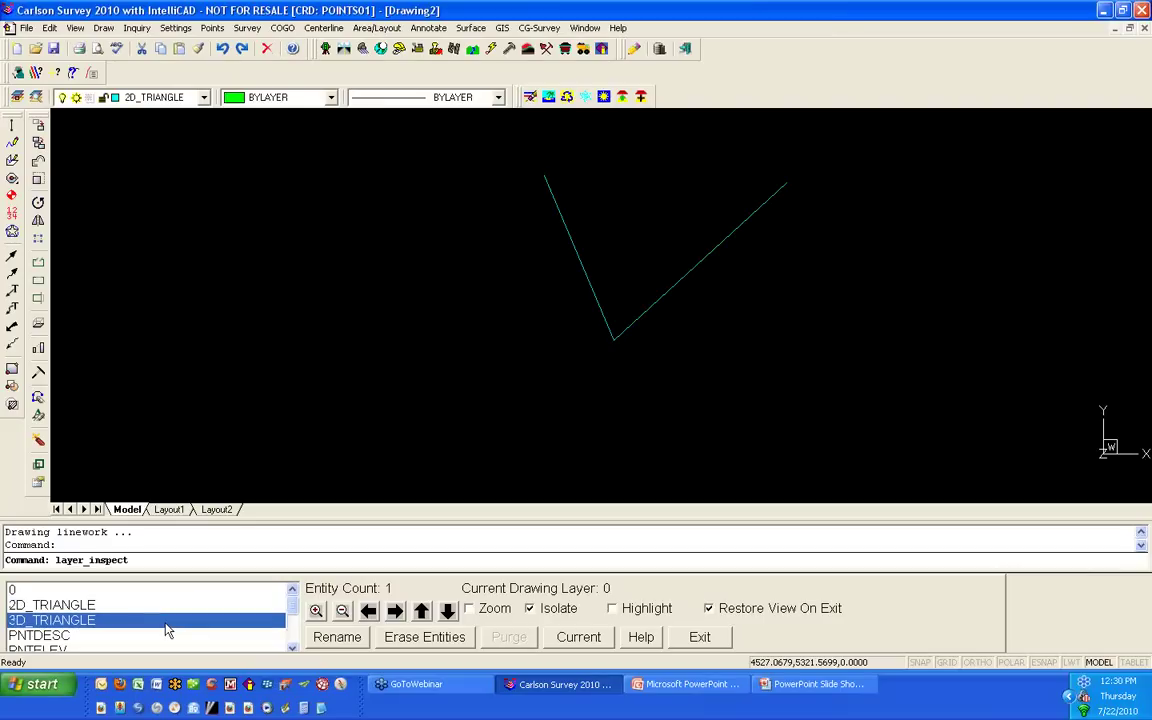
# Step: Isolate the PNTS layer, then the PNTNO, PNTELEV and PNTDESC layers together
pyautogui.click(293, 648)
pyautogui.scroll(-1, 95, 640)
pyautogui.click(98, 636)
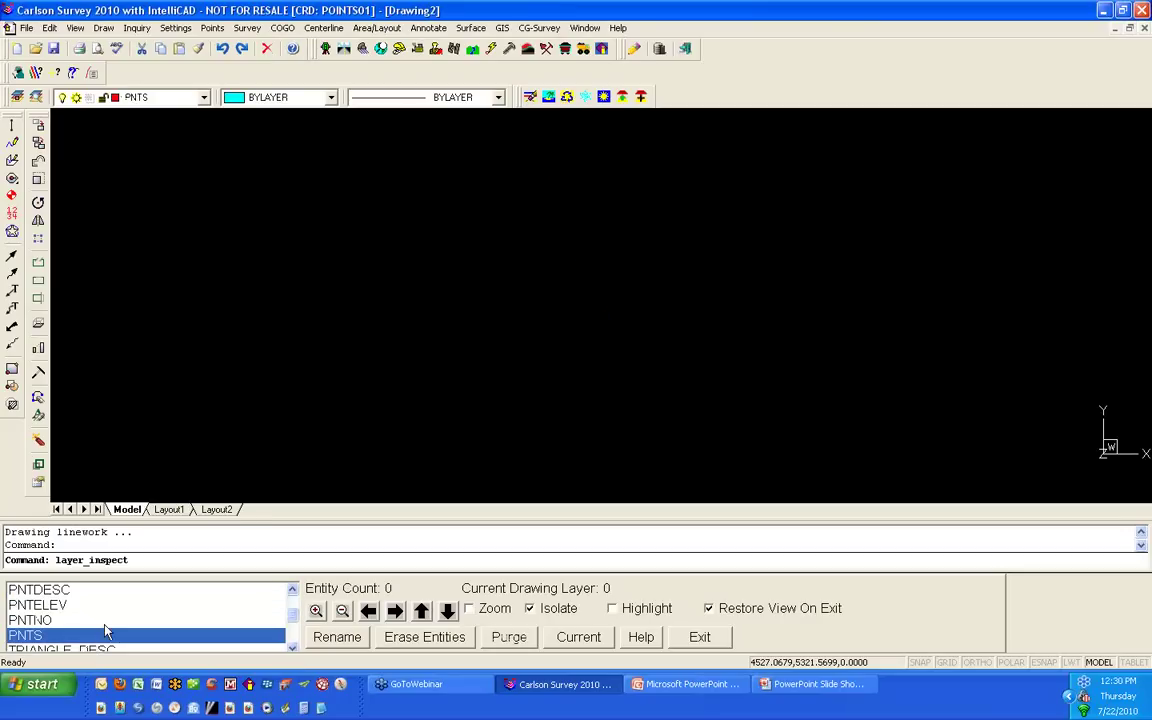
pyautogui.moveTo(107, 631); pyautogui.dragTo(213, 620)
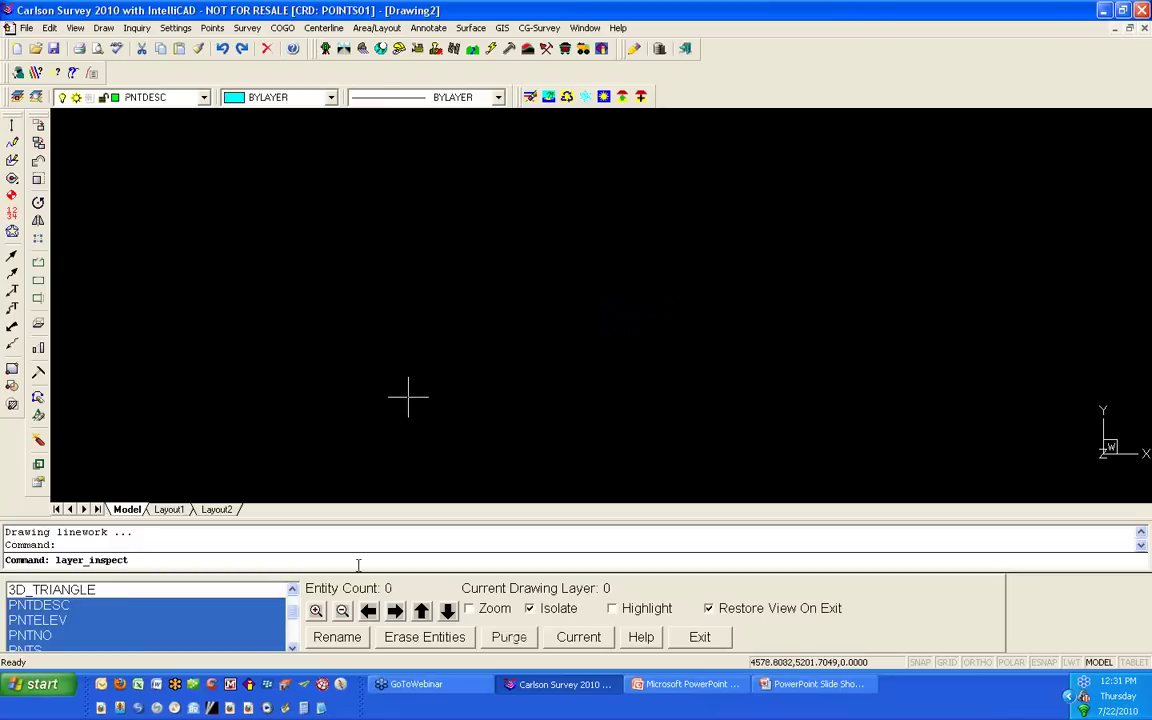
pyautogui.click(292, 648)
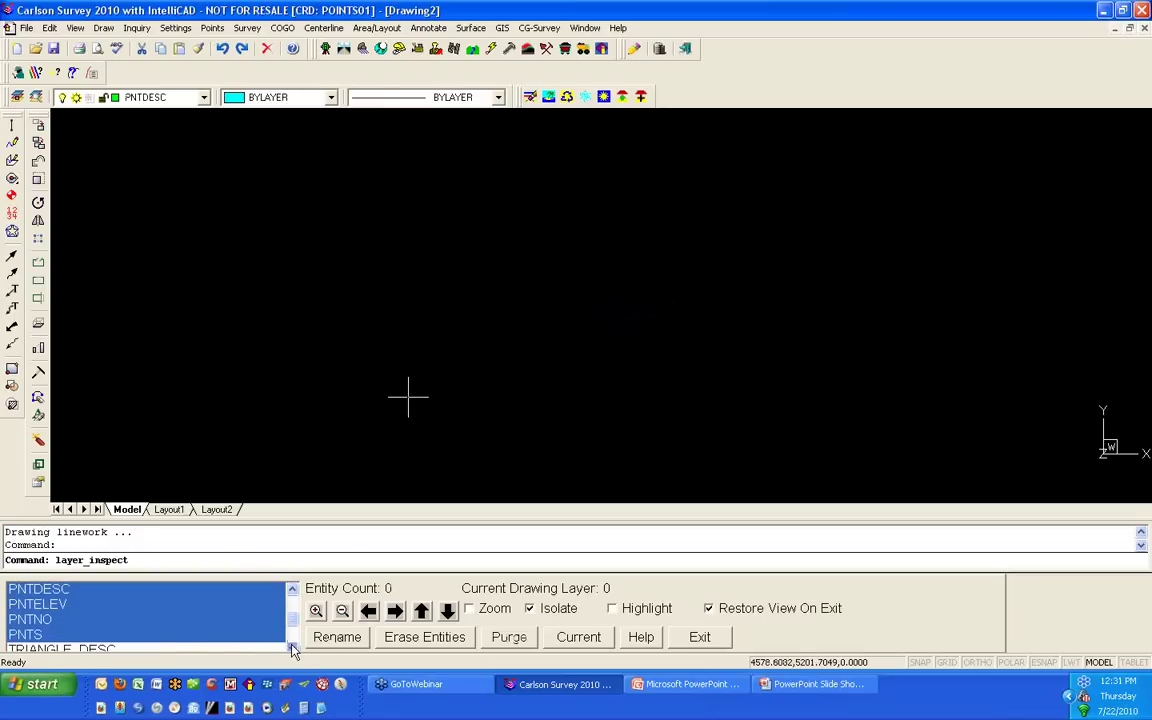
pyautogui.click(292, 648)
pyautogui.click(292, 648)
pyautogui.click(292, 648)
pyautogui.click(292, 648)
pyautogui.click(292, 648)
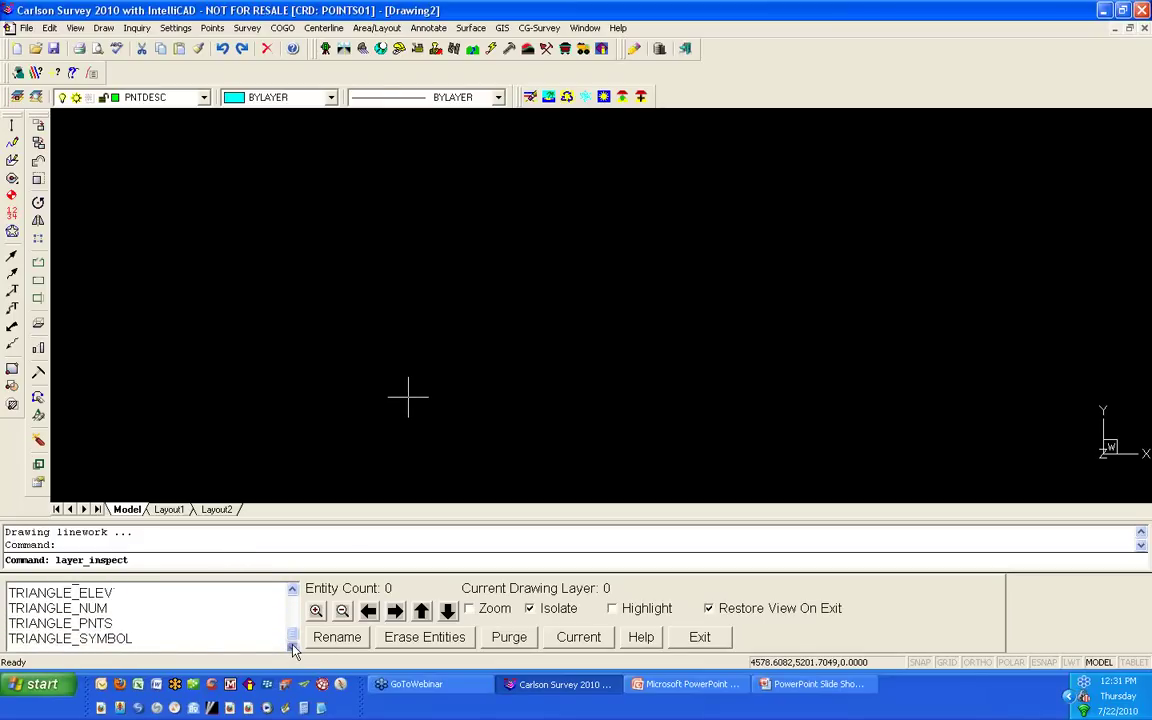
# Step: Isolate the TRIANGLE layers including TRIANGLE_DESC, then exit the Layer Inspector
pyautogui.click(120, 637)
pyautogui.moveTo(117, 640); pyautogui.dragTo(100, 590)
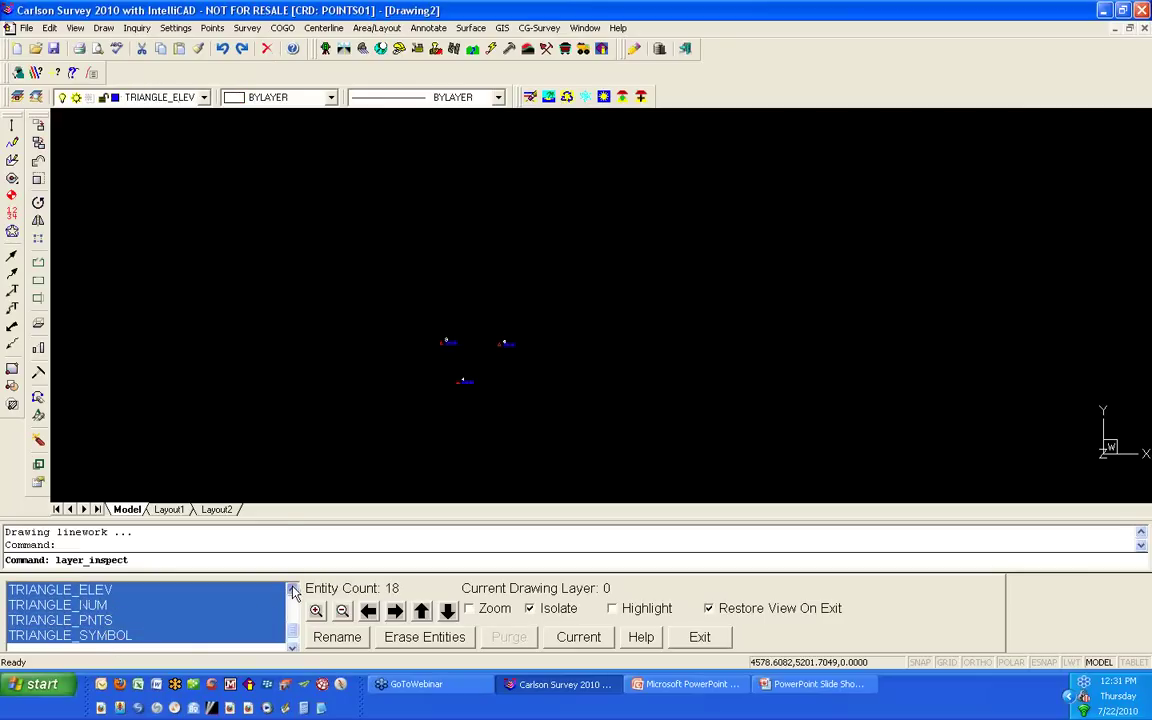
pyautogui.hotkey('shift', 'Up')
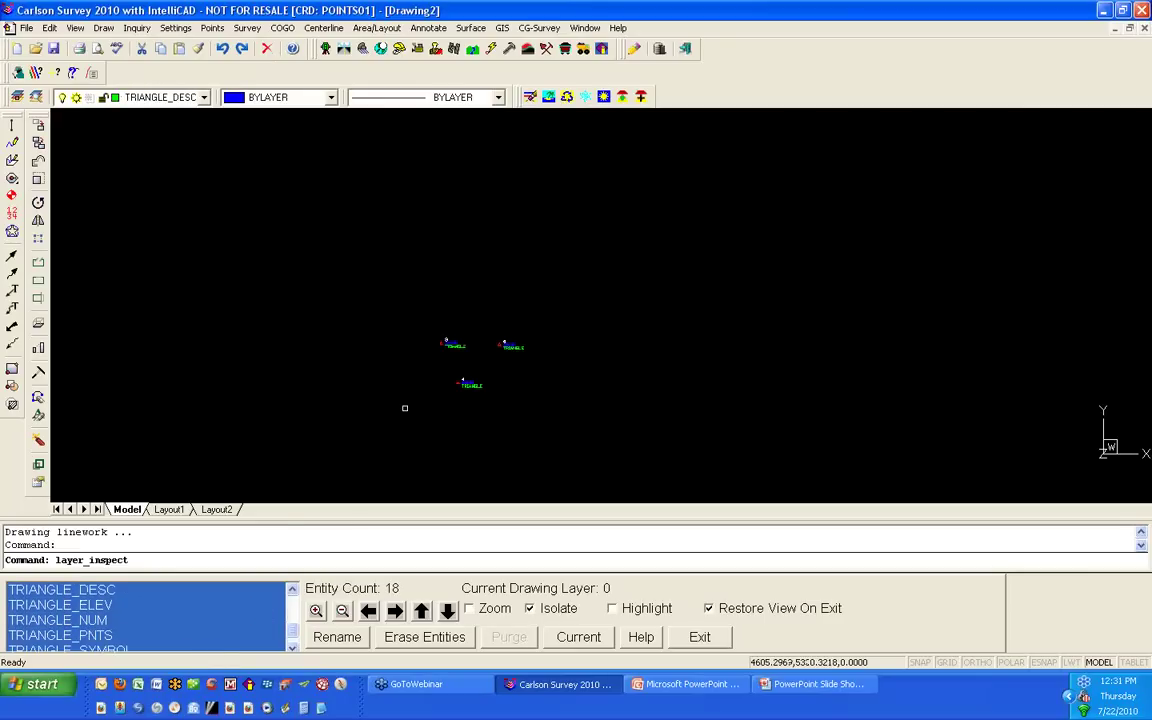
pyautogui.scroll(4, 447, 367)
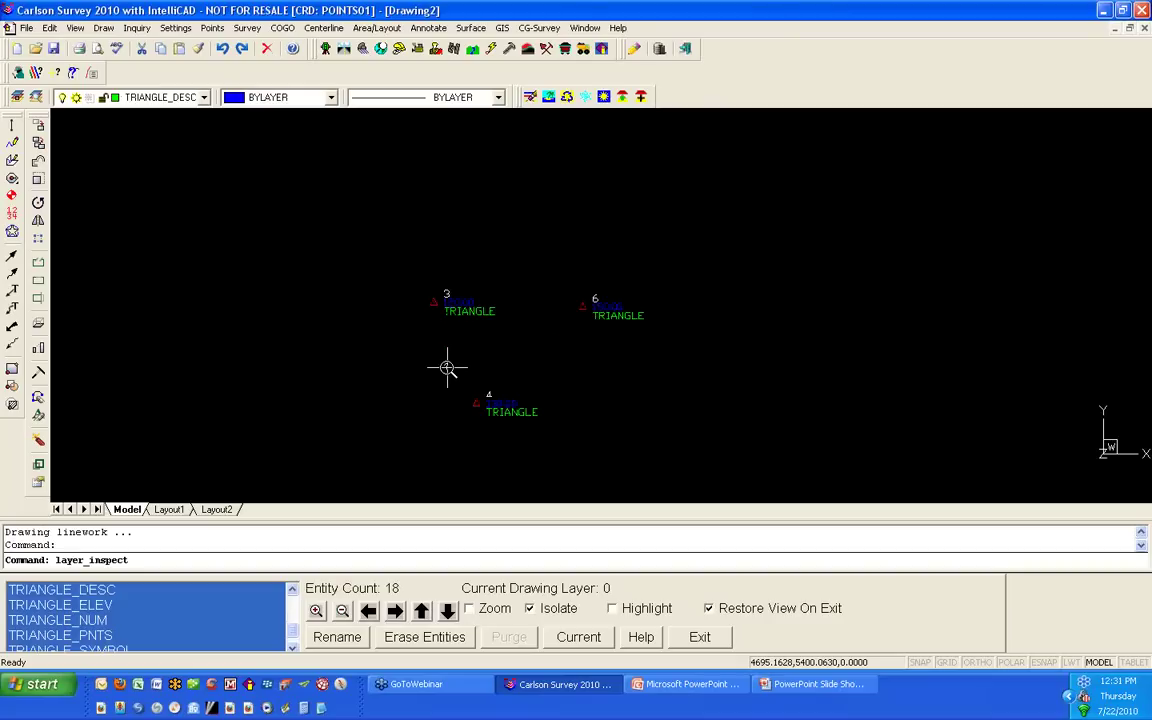
pyautogui.click(705, 648)
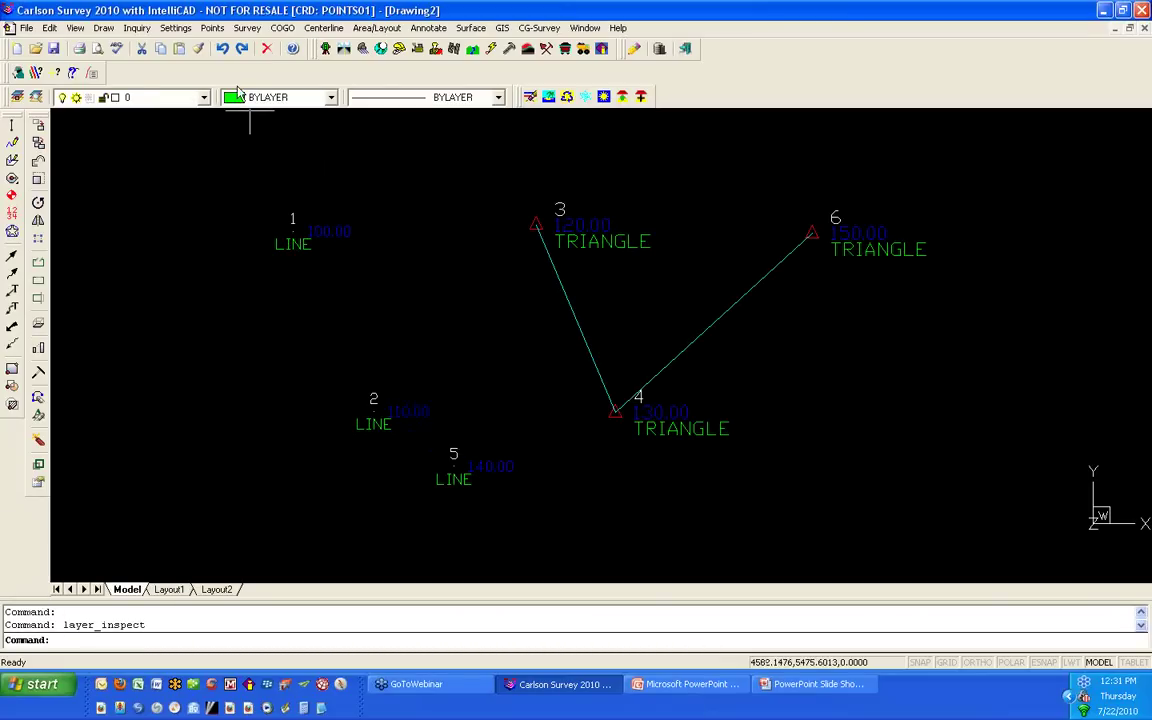
pyautogui.click(213, 29)
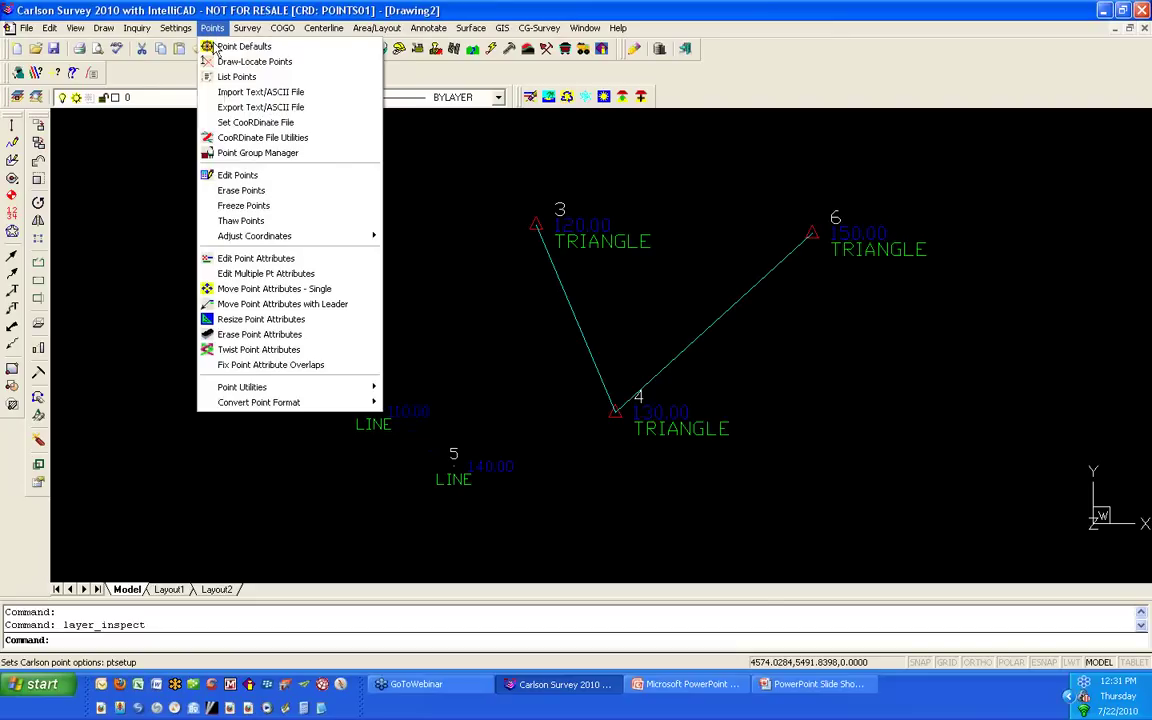
pyautogui.click(300, 92)
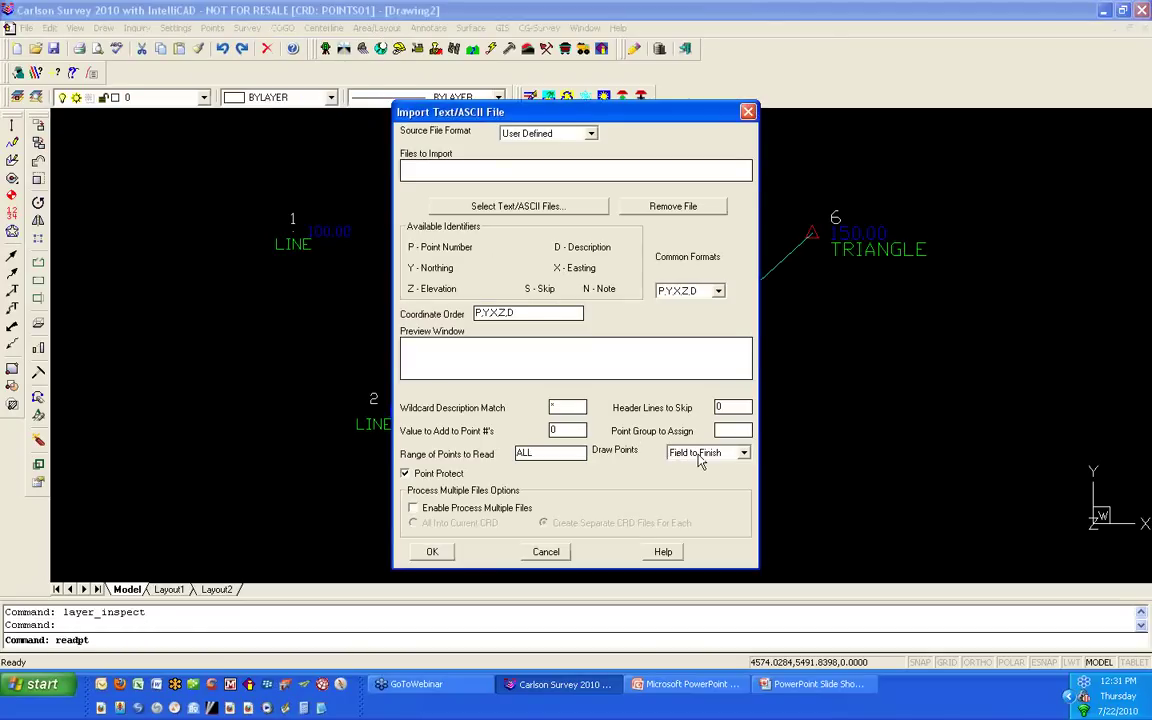
pyautogui.click(744, 454)
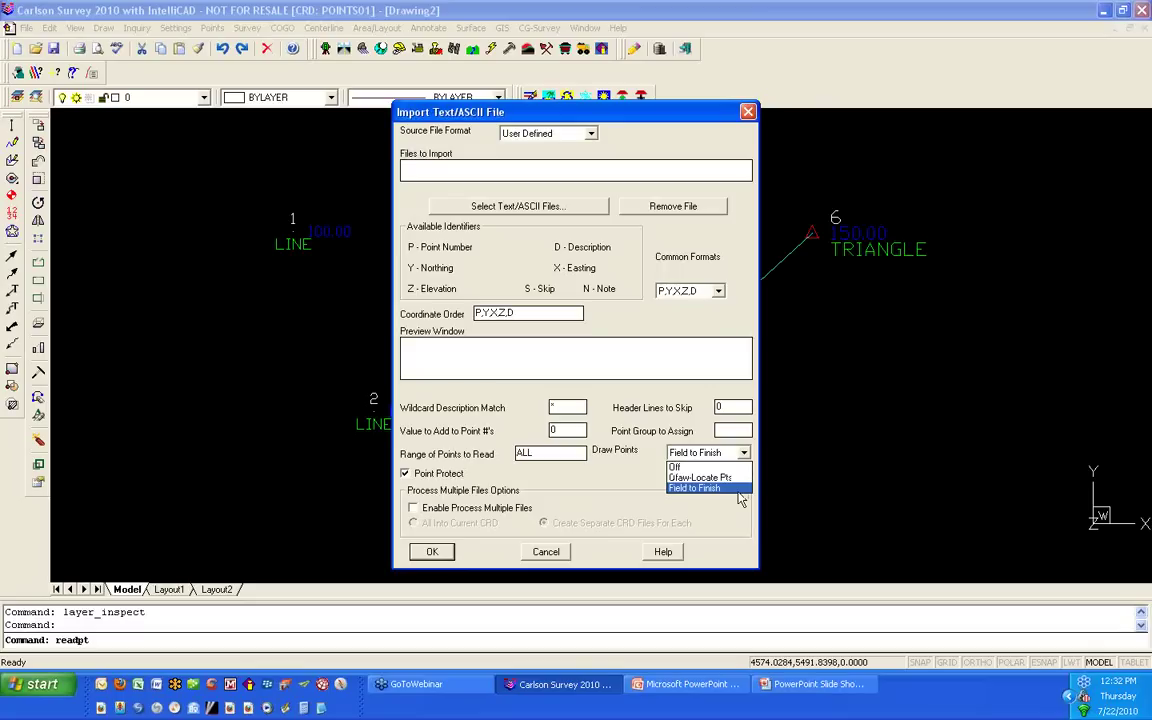
pyautogui.click(548, 552)
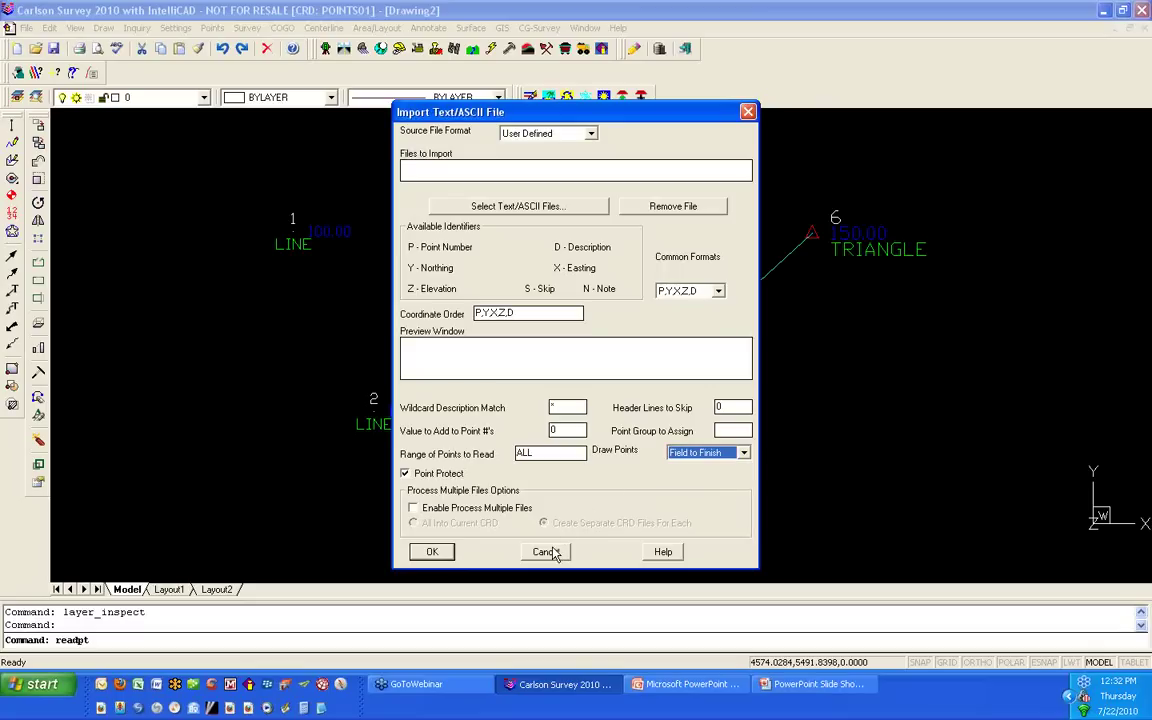
pyautogui.click(550, 552)
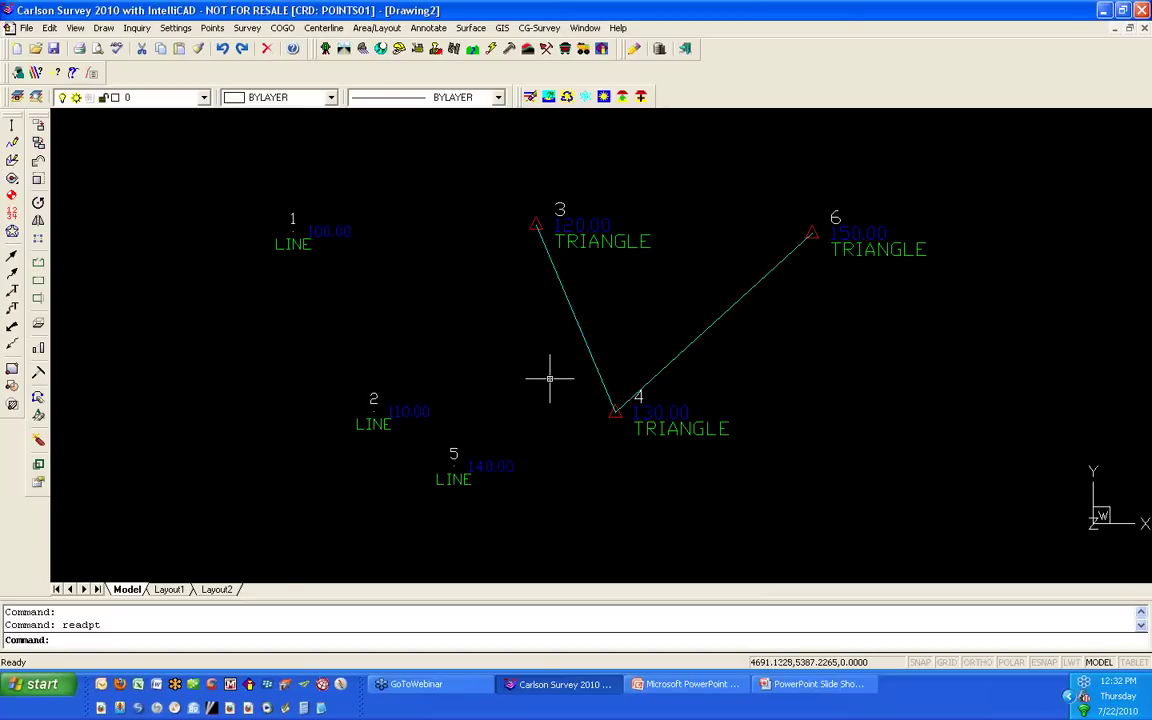
pyautogui.click(80, 31)
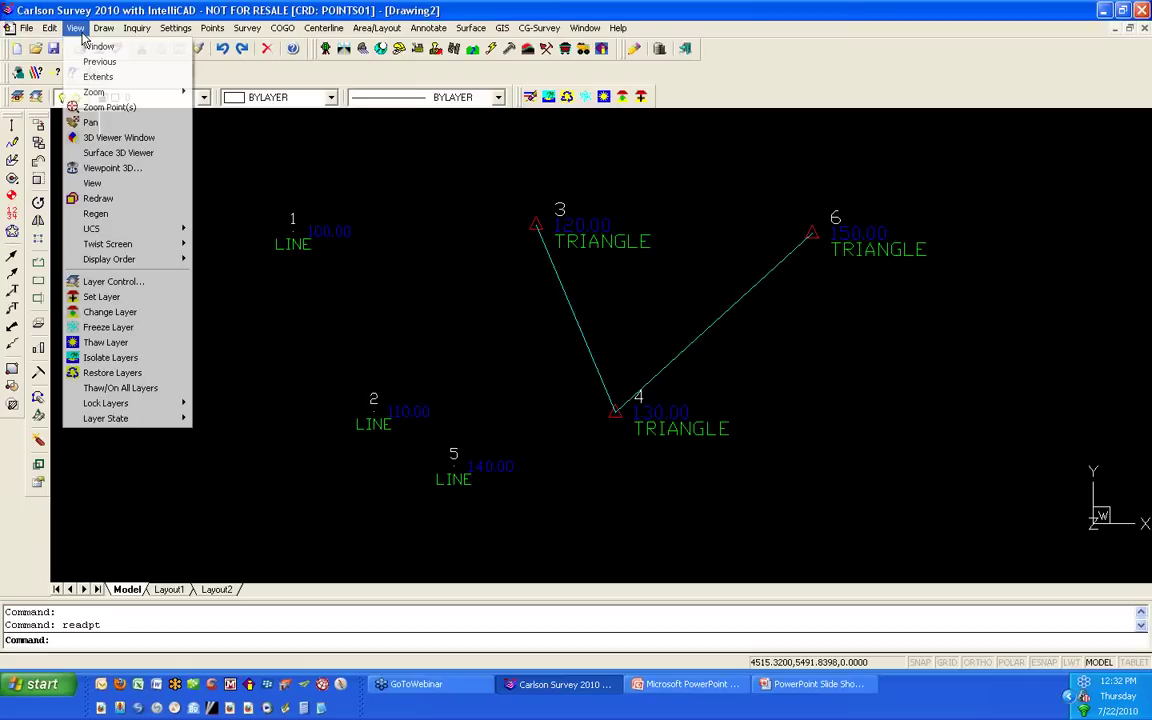
pyautogui.click(155, 140)
pyautogui.click(978, 527)
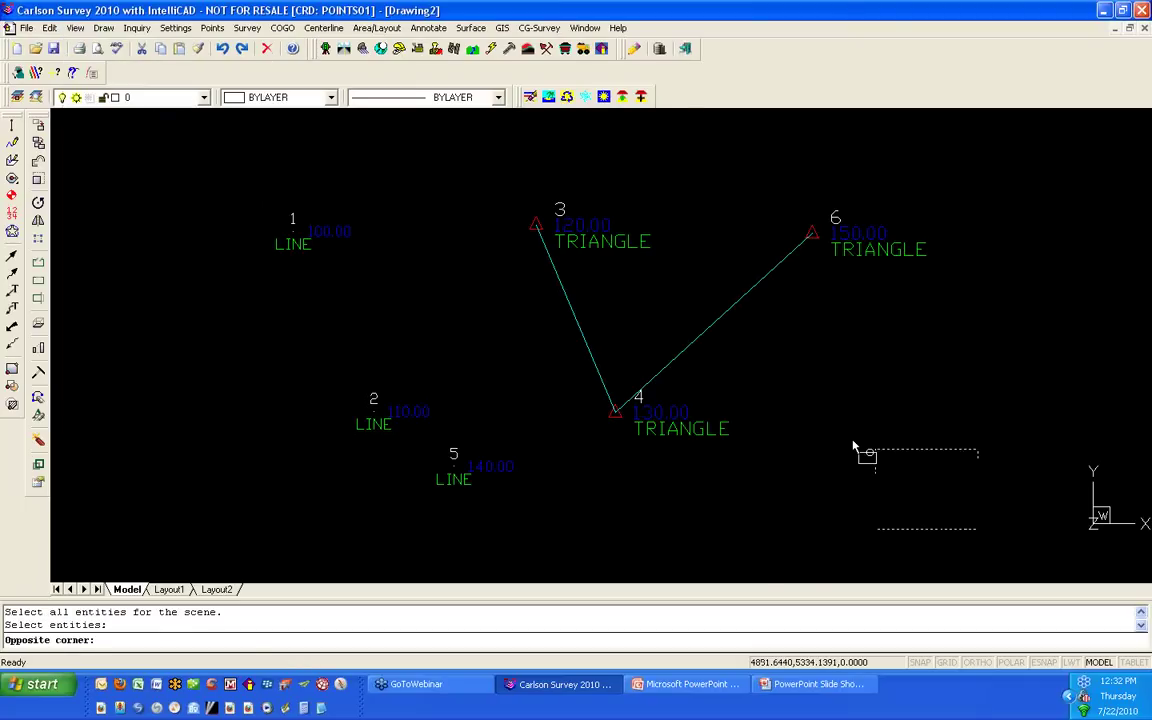
pyautogui.click(243, 181)
pyautogui.press('Return')
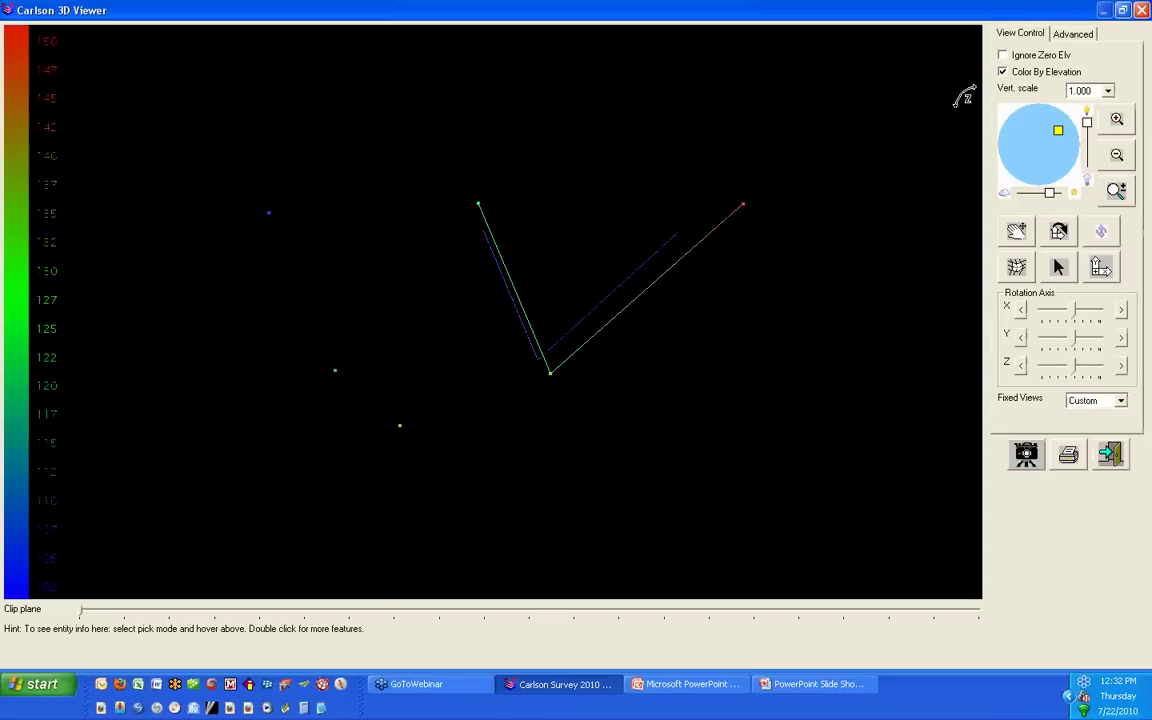
pyautogui.click(1003, 72)
pyautogui.moveTo(481, 157); pyautogui.dragTo(305, 250)
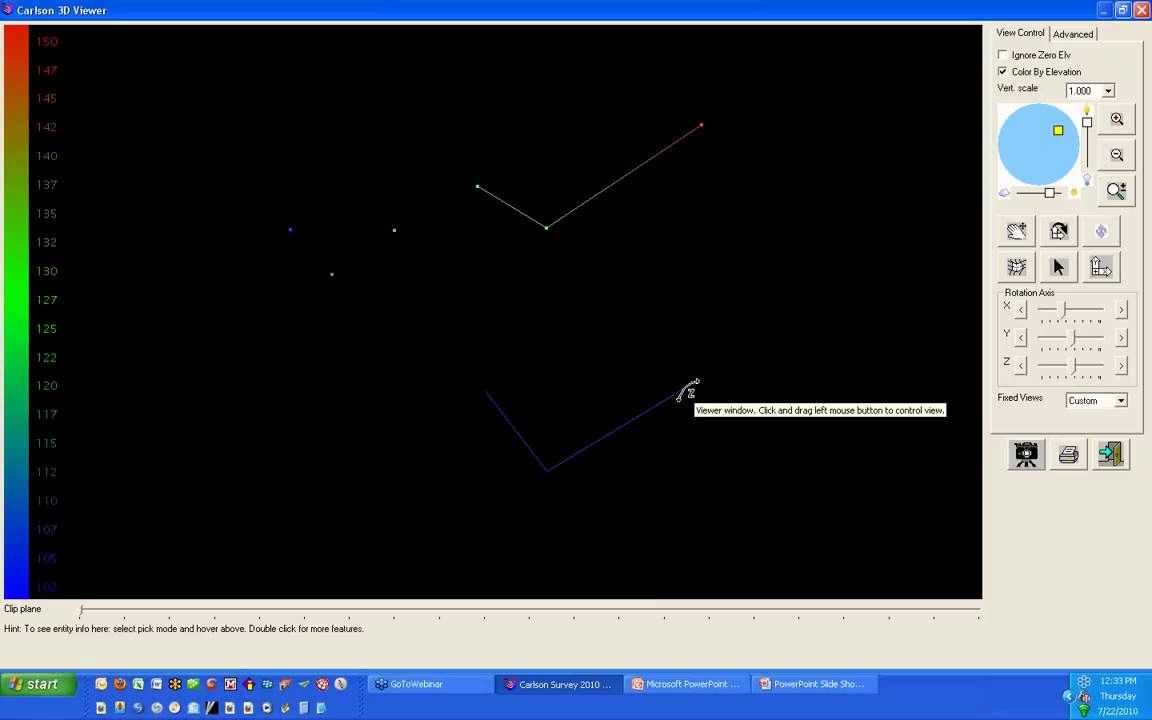
pyautogui.click(1003, 56)
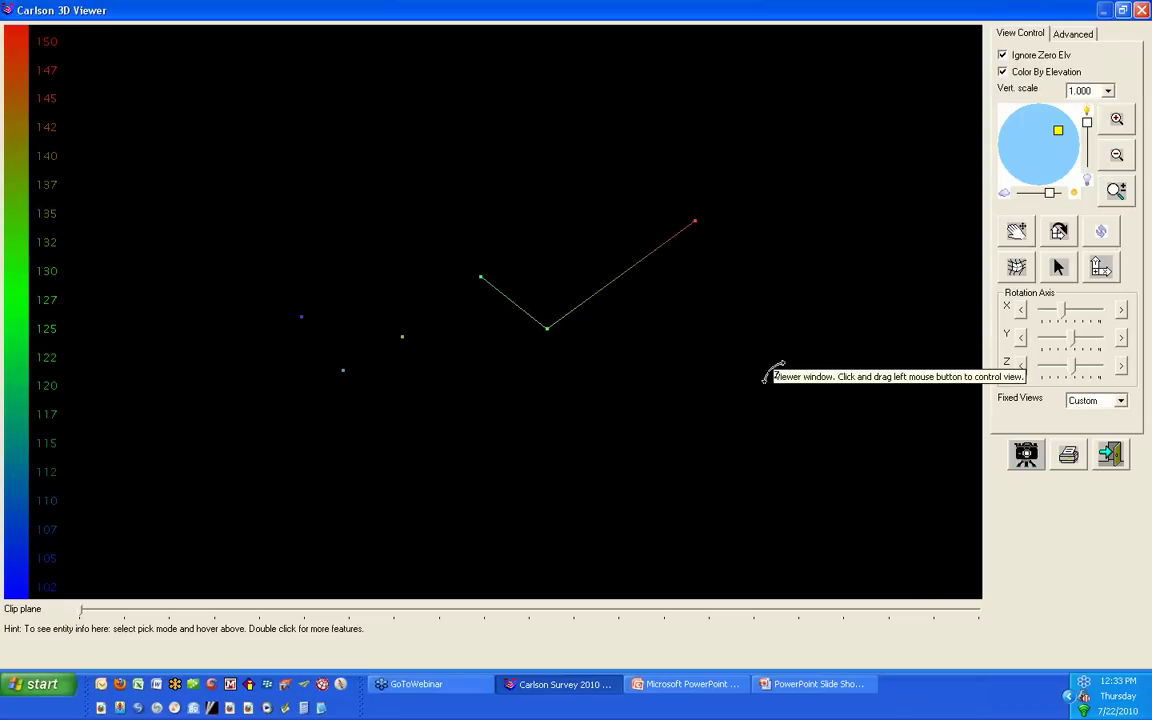
pyautogui.click(1110, 455)
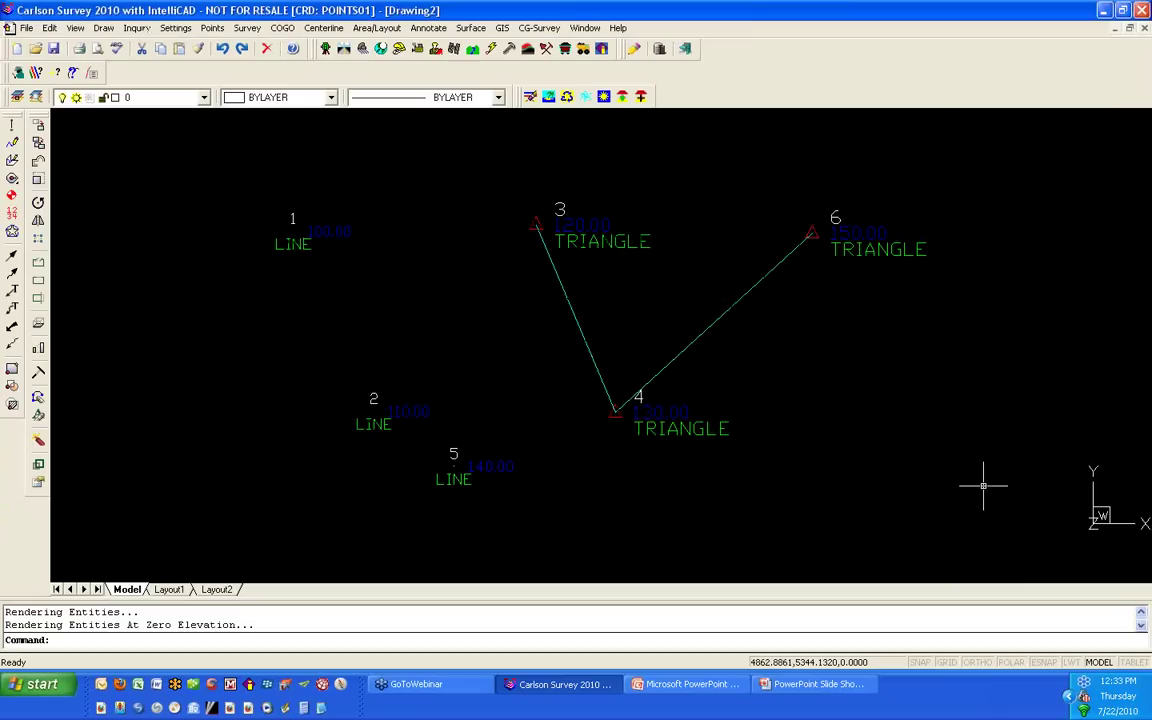
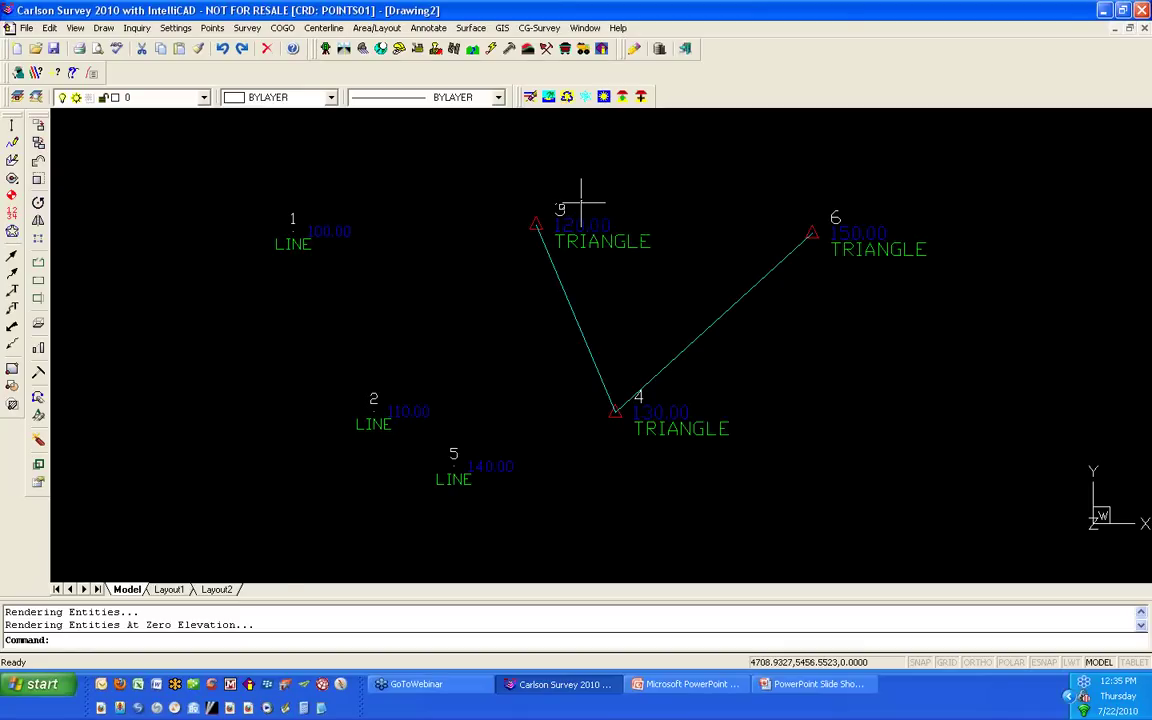
# Step: Tag point 5 as a non-surface point by window-selecting it with Tag Non-Surface Points
pyautogui.click(468, 29)
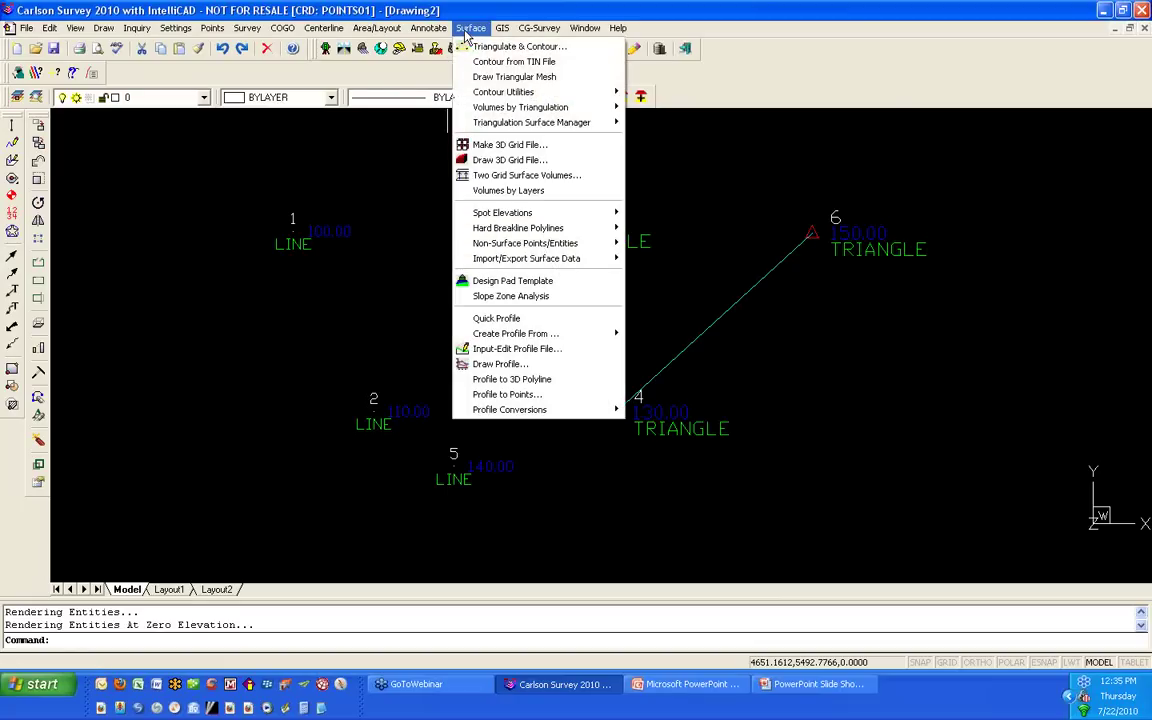
pyautogui.moveTo(487, 247)
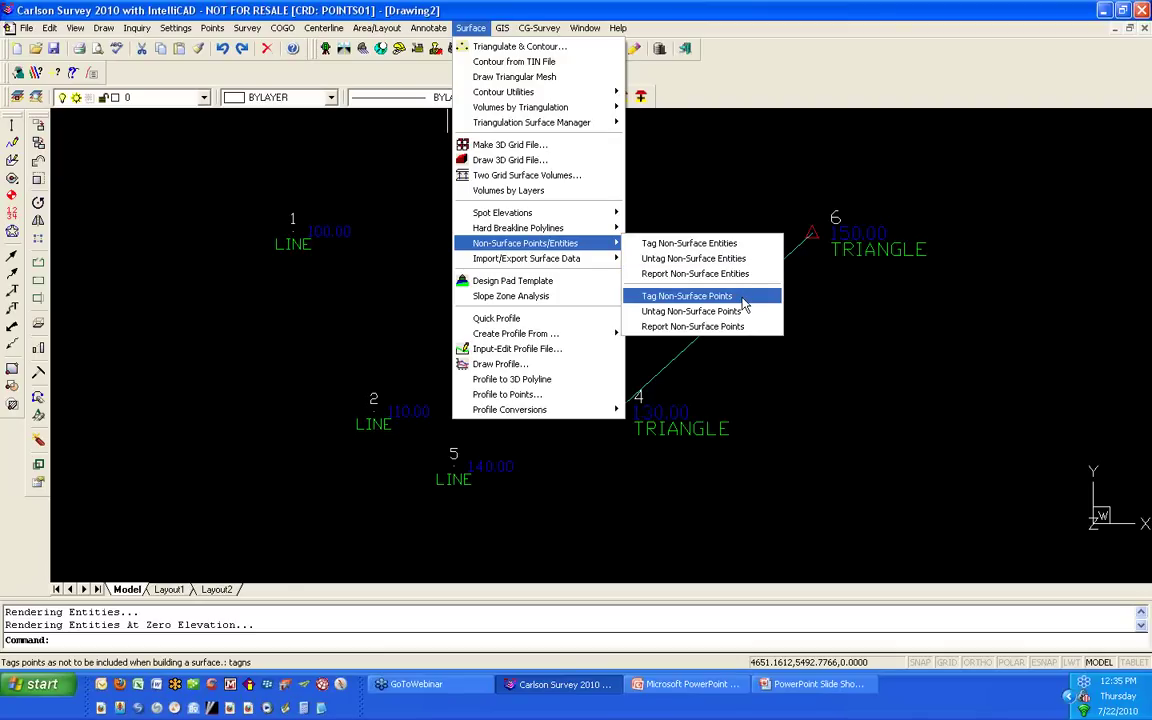
pyautogui.click(740, 298)
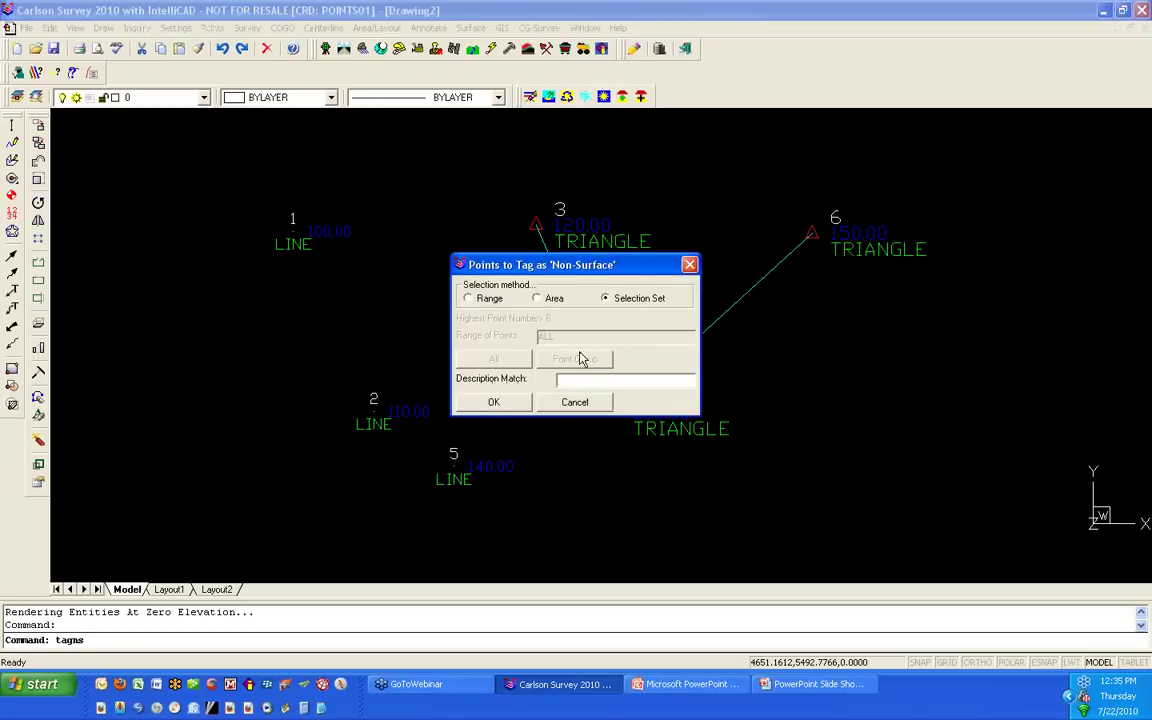
pyautogui.click(525, 406)
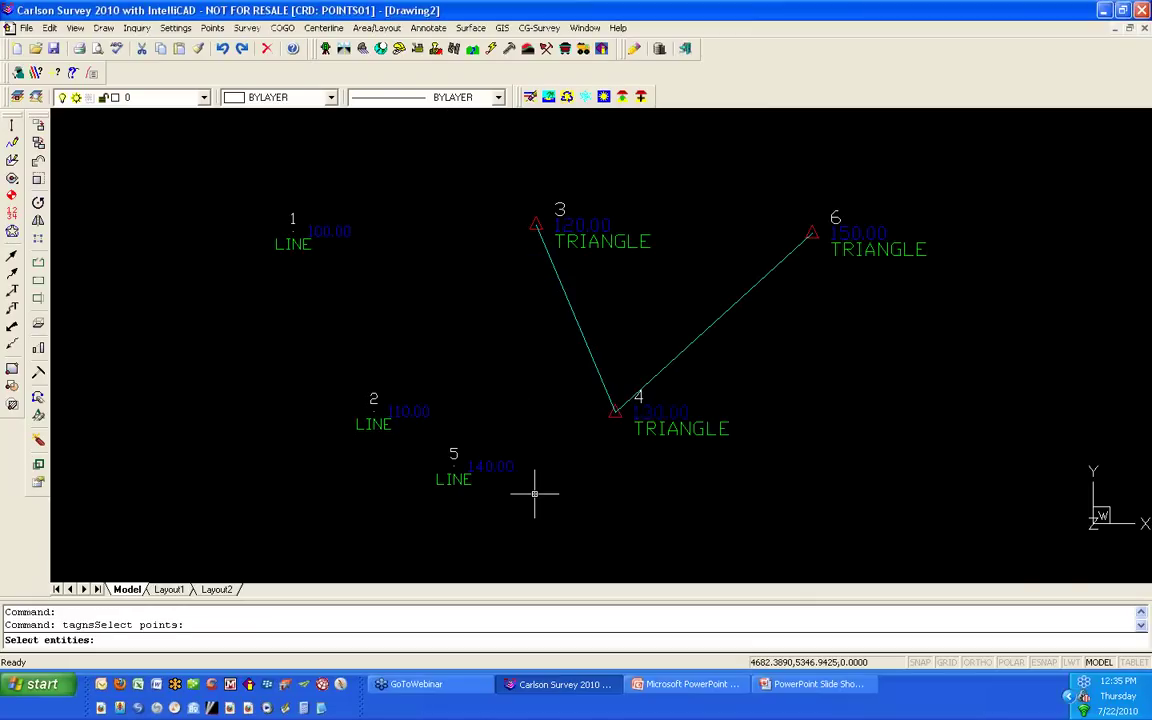
pyautogui.click(515, 521)
pyautogui.click(402, 450)
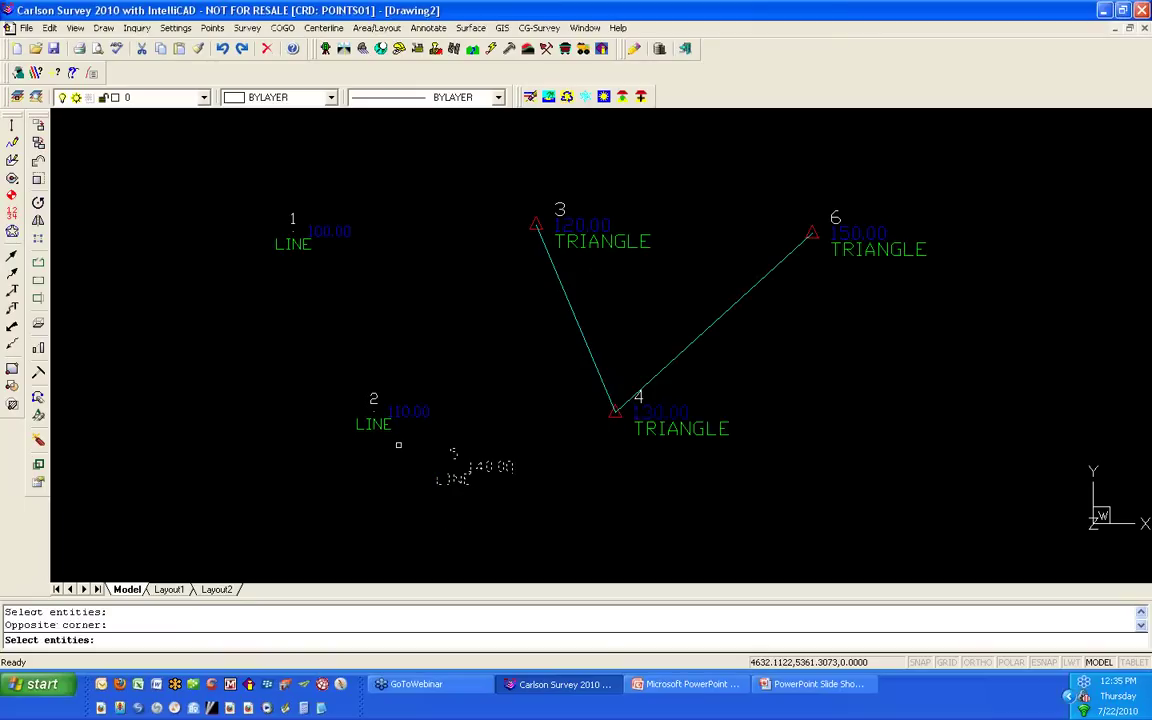
pyautogui.press('Return')
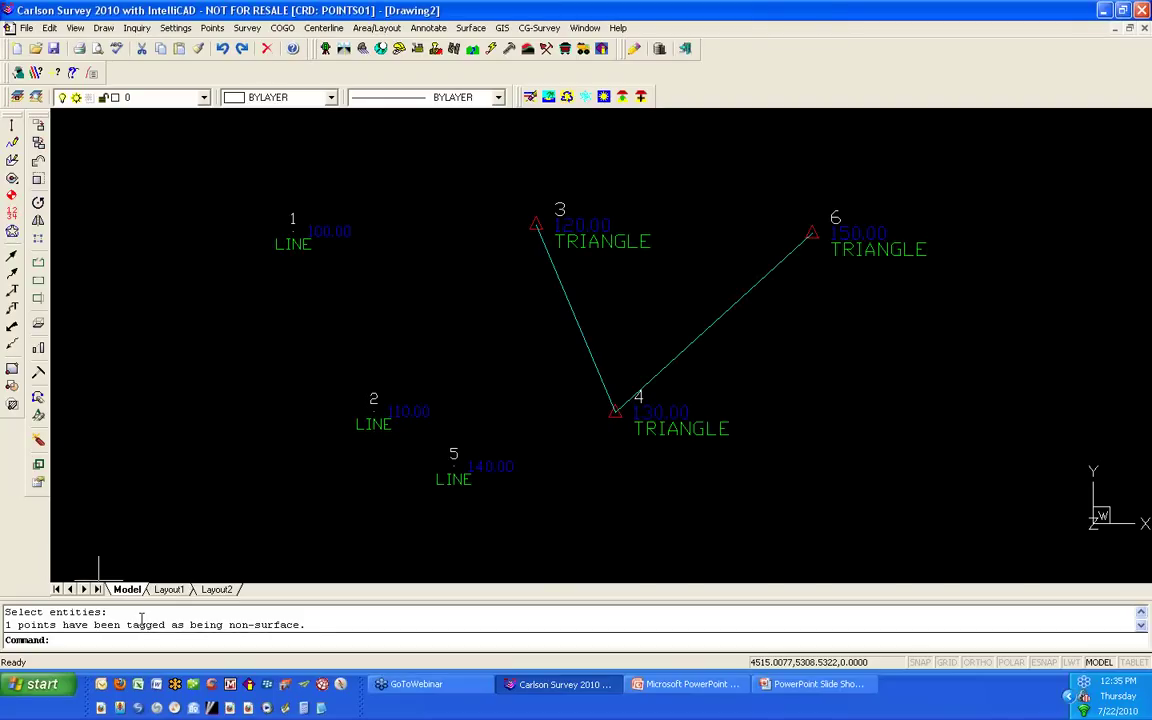
pyautogui.click(76, 28)
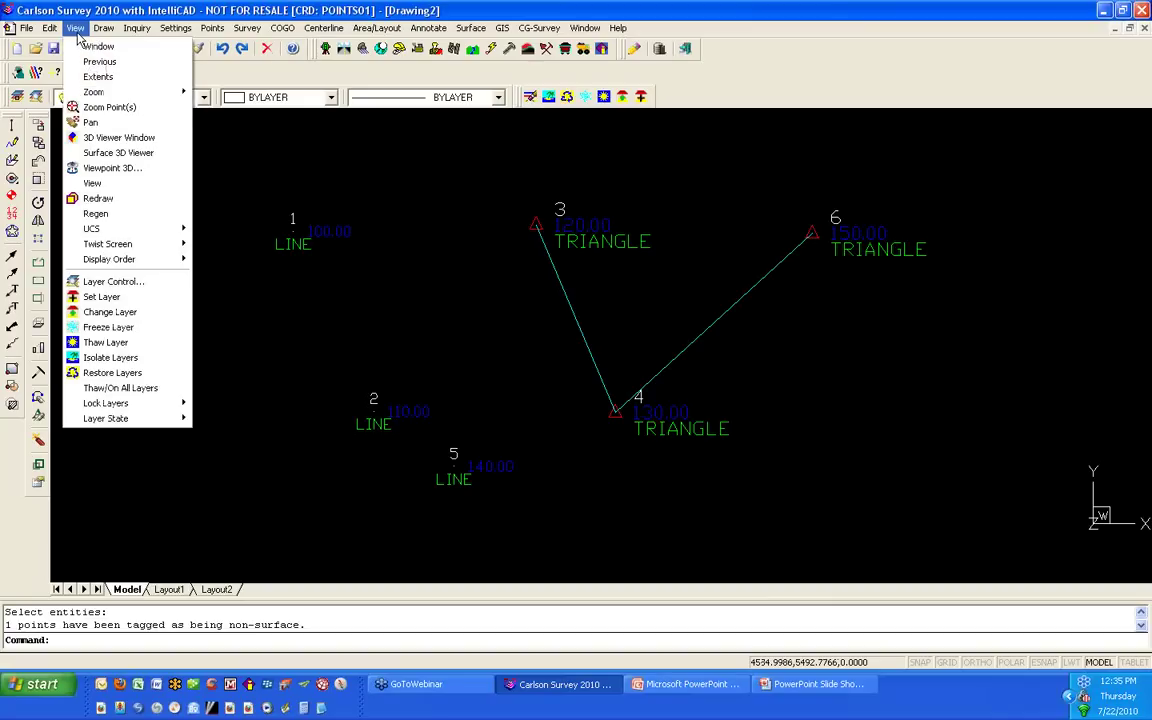
pyautogui.click(177, 140)
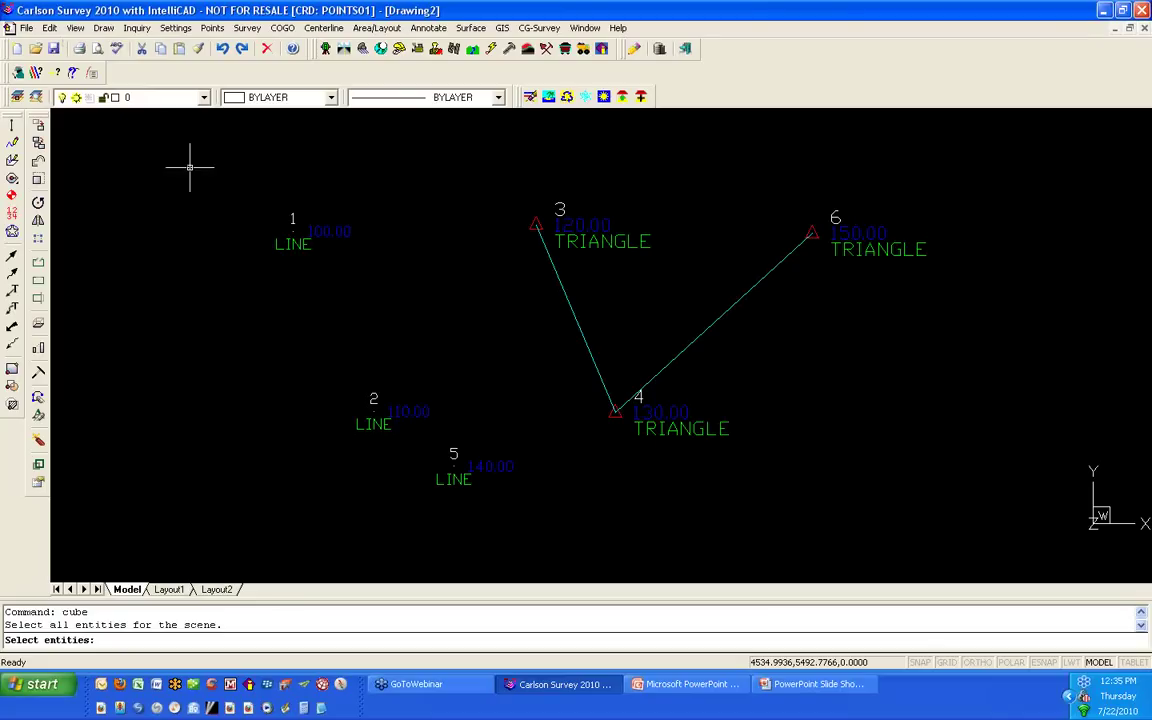
pyautogui.click(990, 530)
pyautogui.click(250, 177)
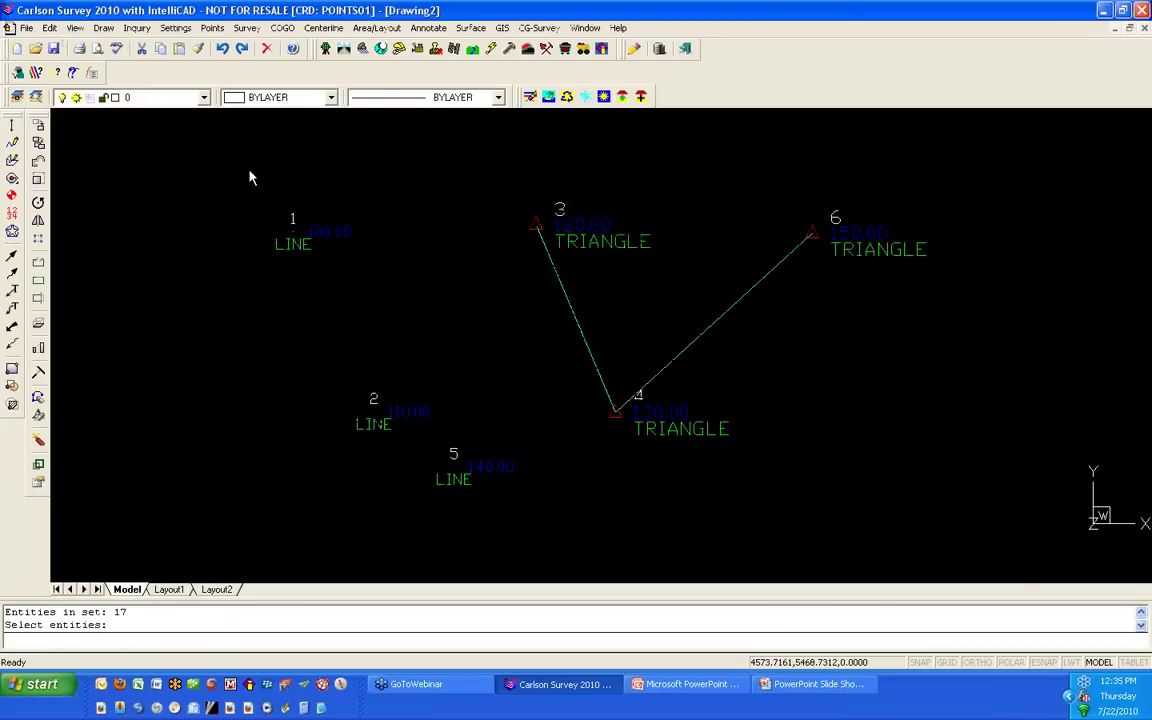
pyautogui.press('Return')
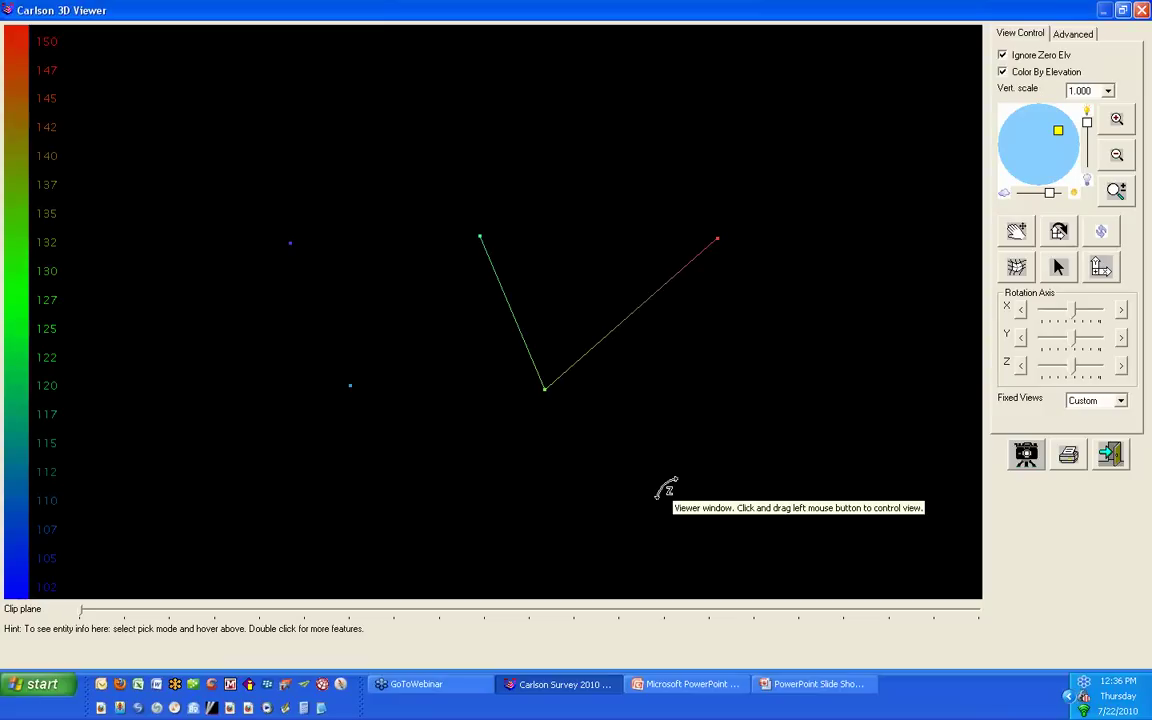
pyautogui.click(1012, 58)
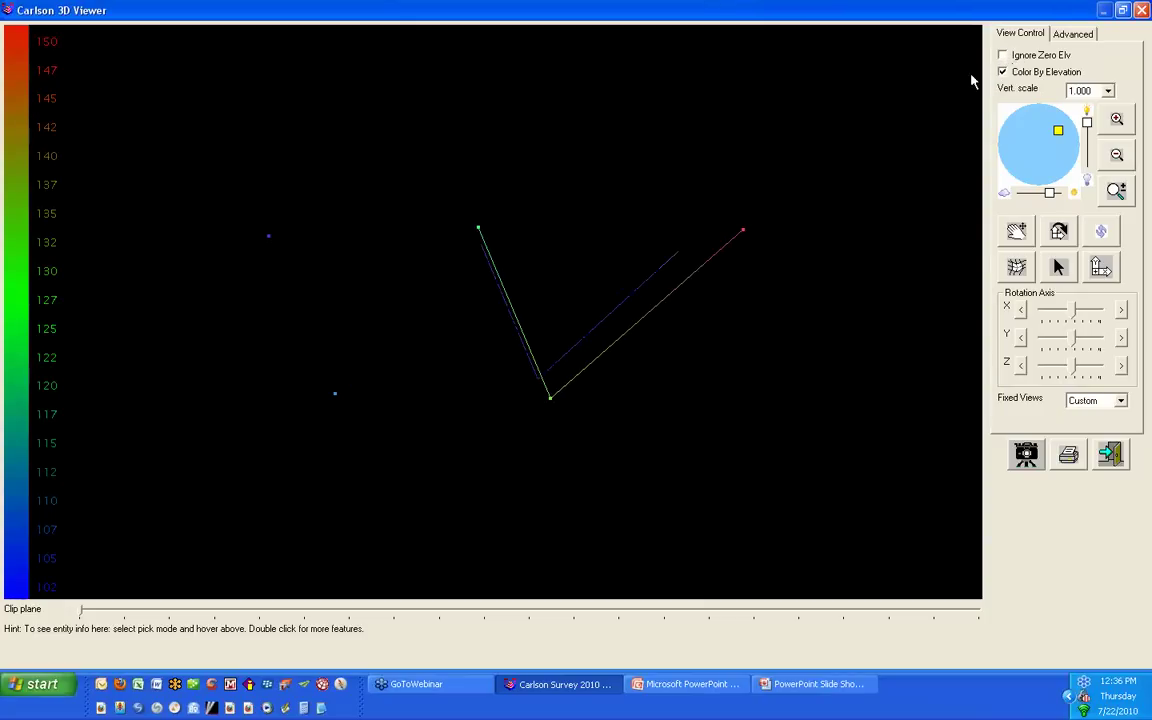
pyautogui.moveTo(506, 180); pyautogui.dragTo(420, 362)
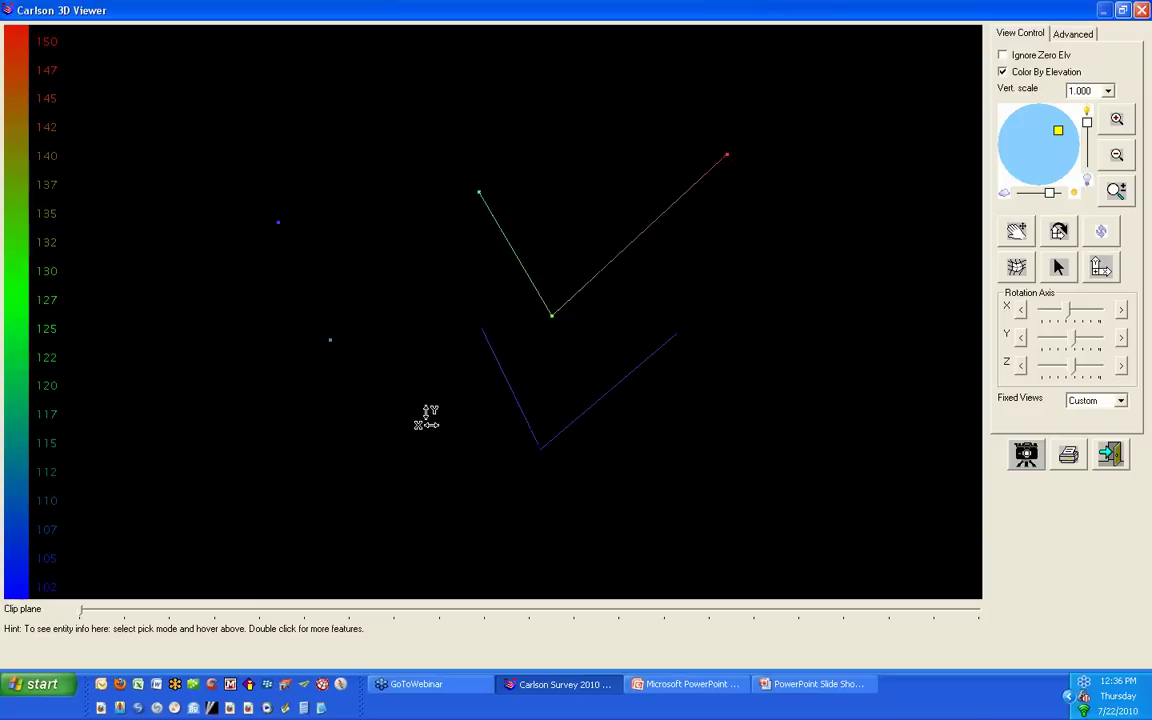
pyautogui.click(1110, 453)
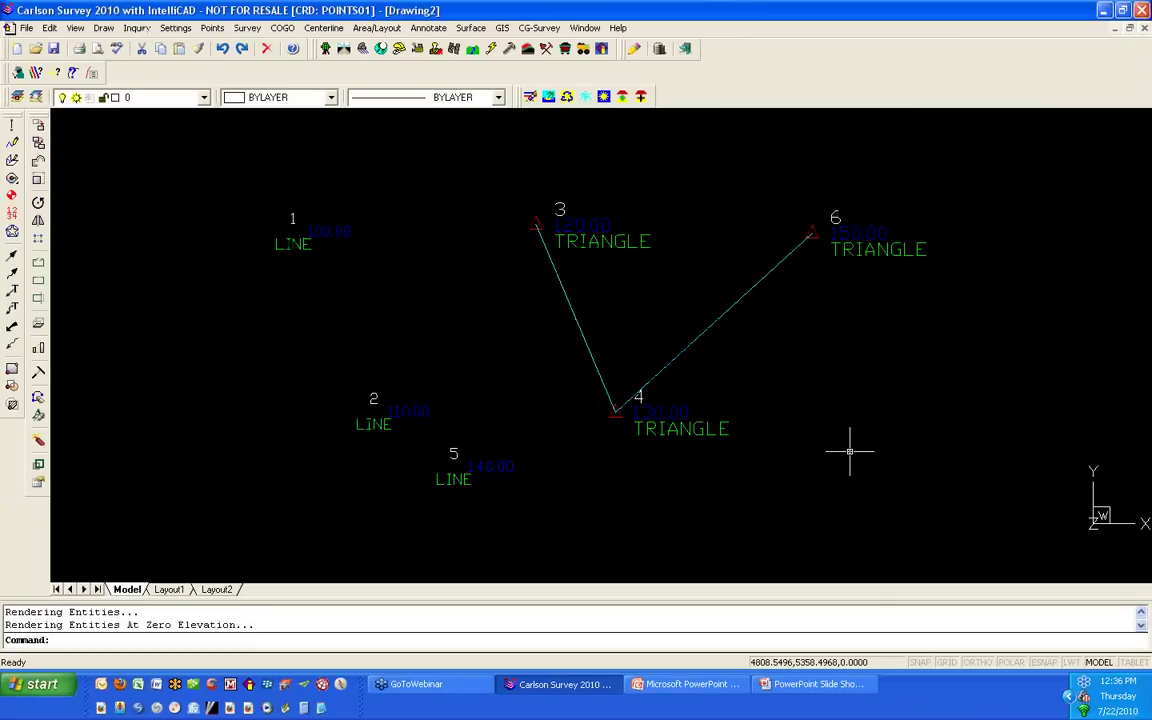
# Step: Shrink-wrap all 17 entities into a 2D perimeter polyline on layer 0, accepting defaults
pyautogui.click(104, 28)
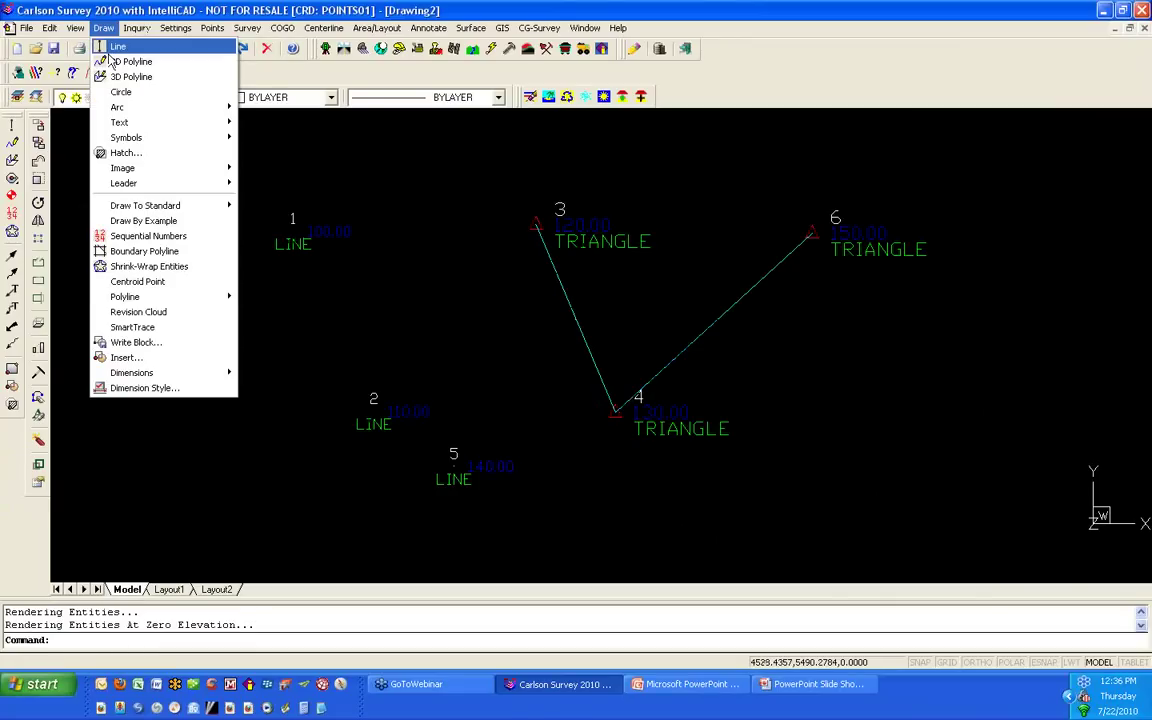
pyautogui.click(210, 272)
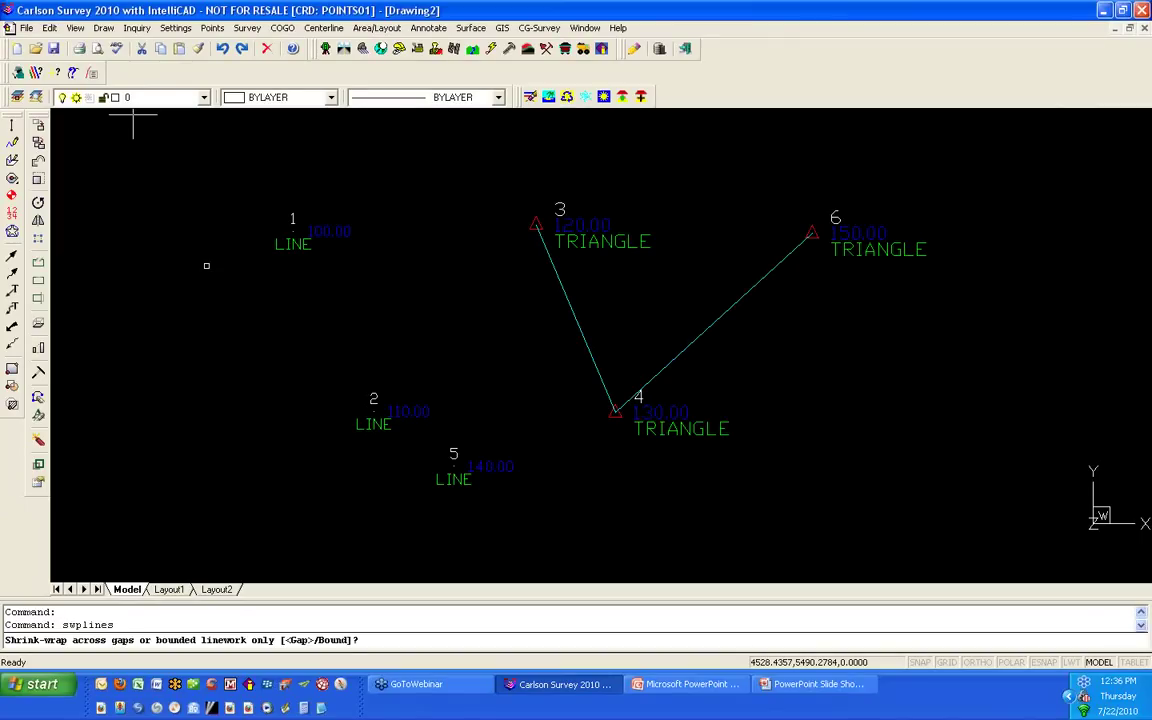
pyautogui.press('Return')
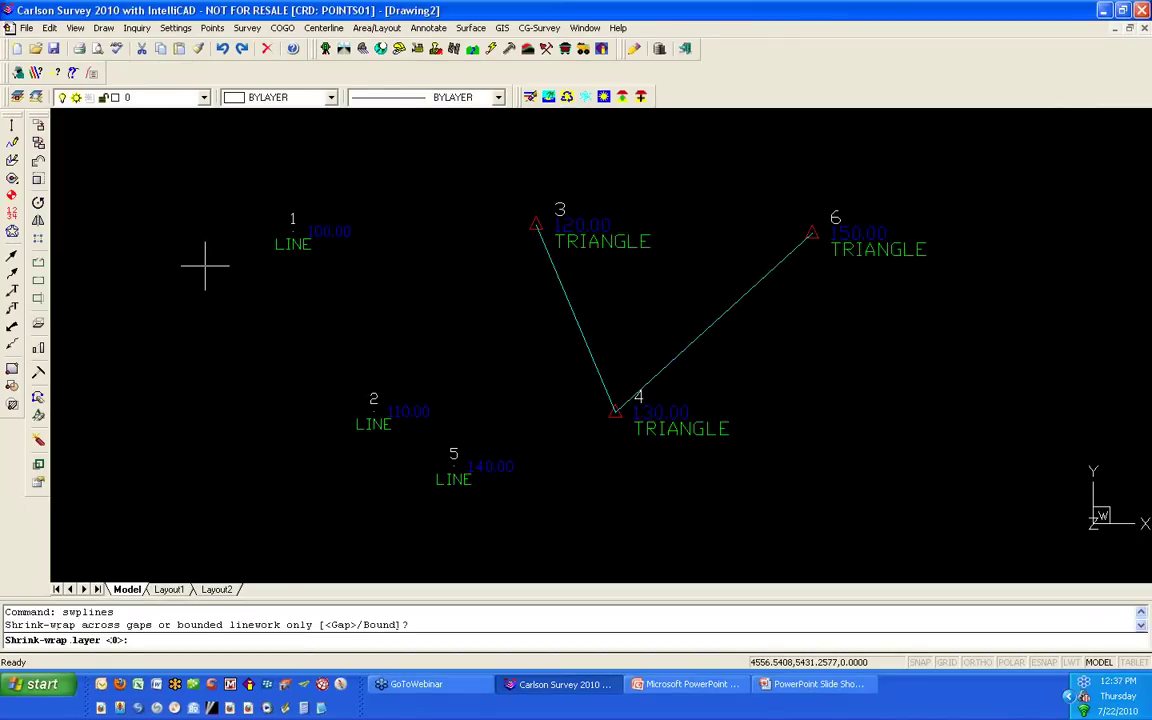
pyautogui.press('Return')
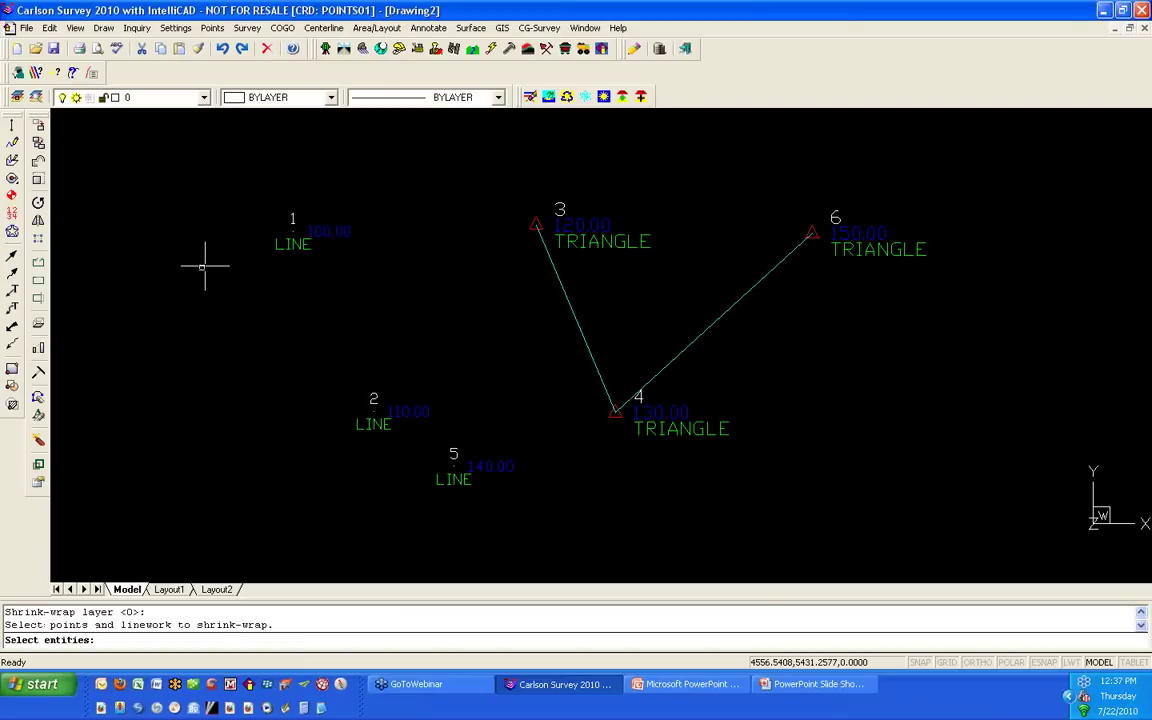
pyautogui.click(180, 537)
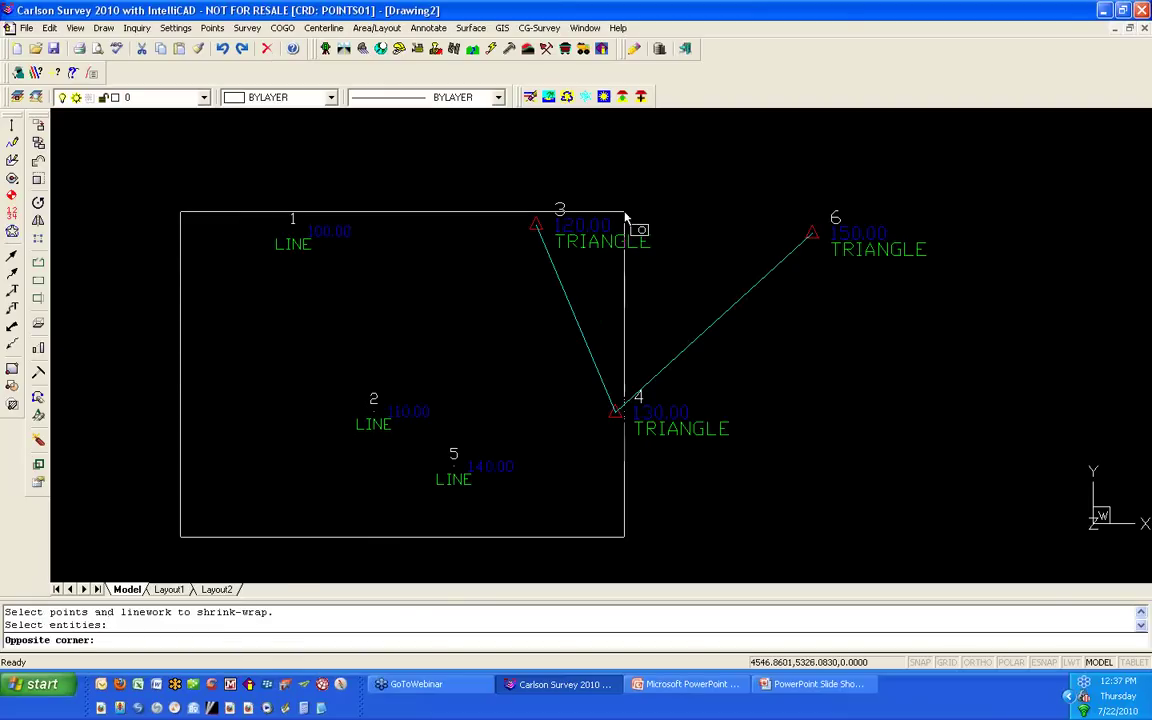
pyautogui.click(987, 153)
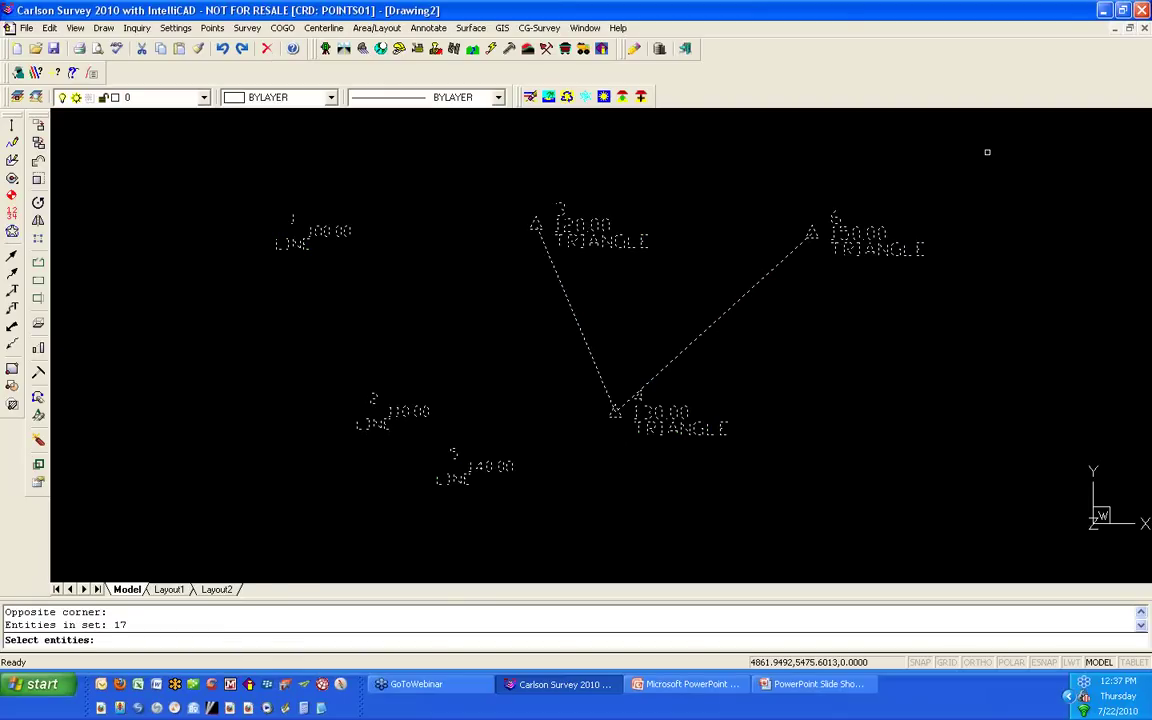
pyautogui.press('Return')
pyautogui.press('Return')
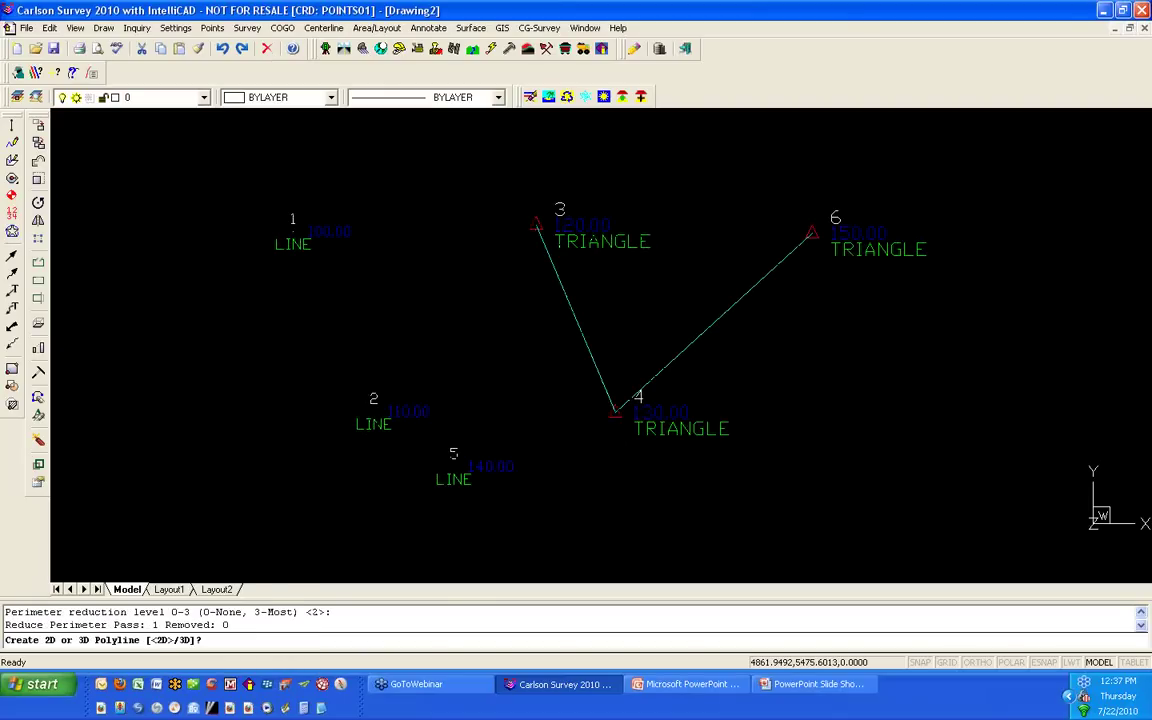
pyautogui.press('Return')
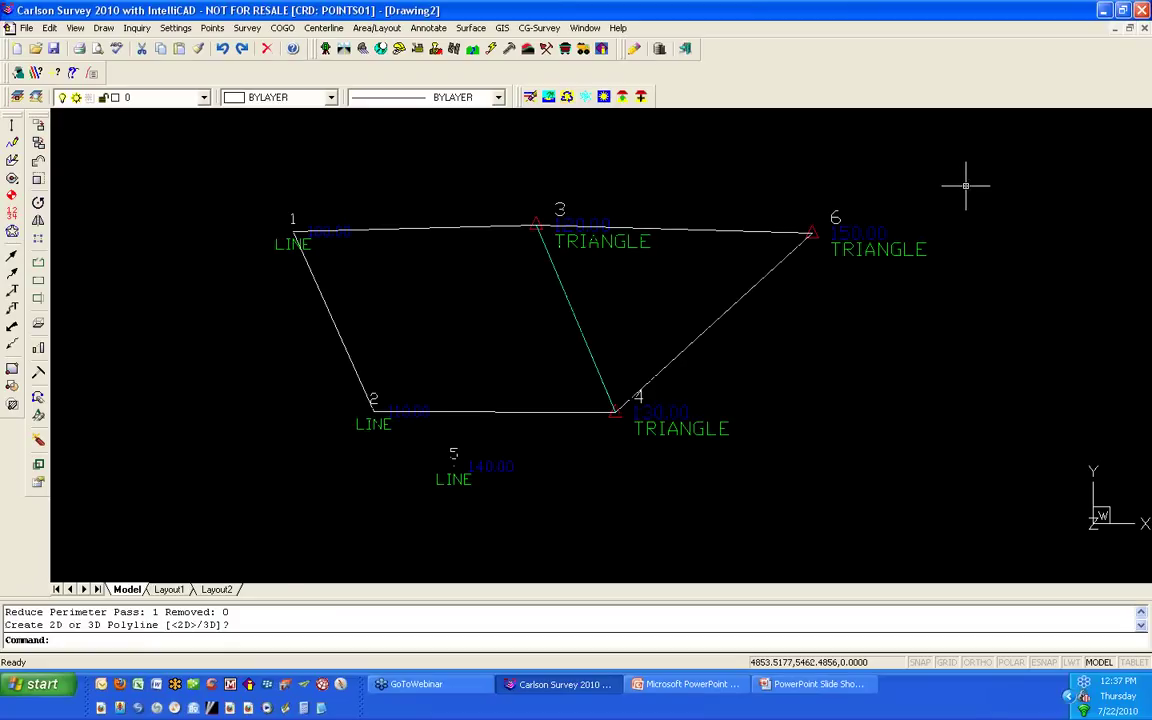
# Step: Review the Surface Non-Surface Points/Entities options, then switch to the Civil module
pyautogui.click(469, 30)
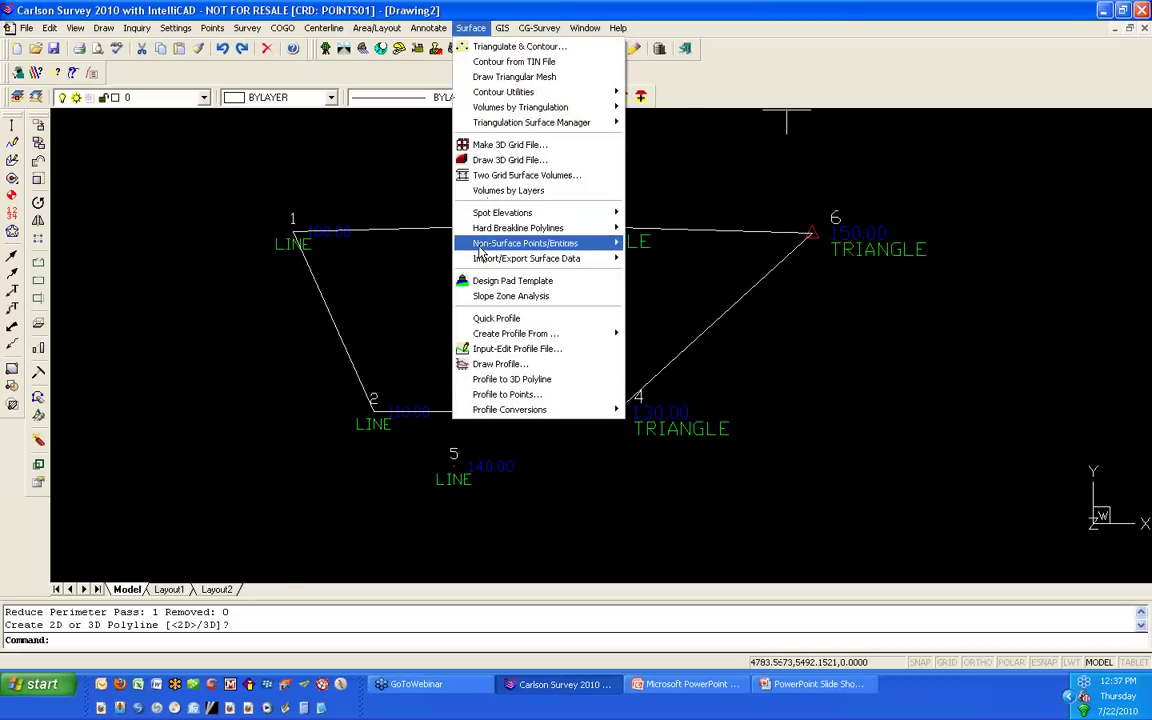
pyautogui.moveTo(478, 243)
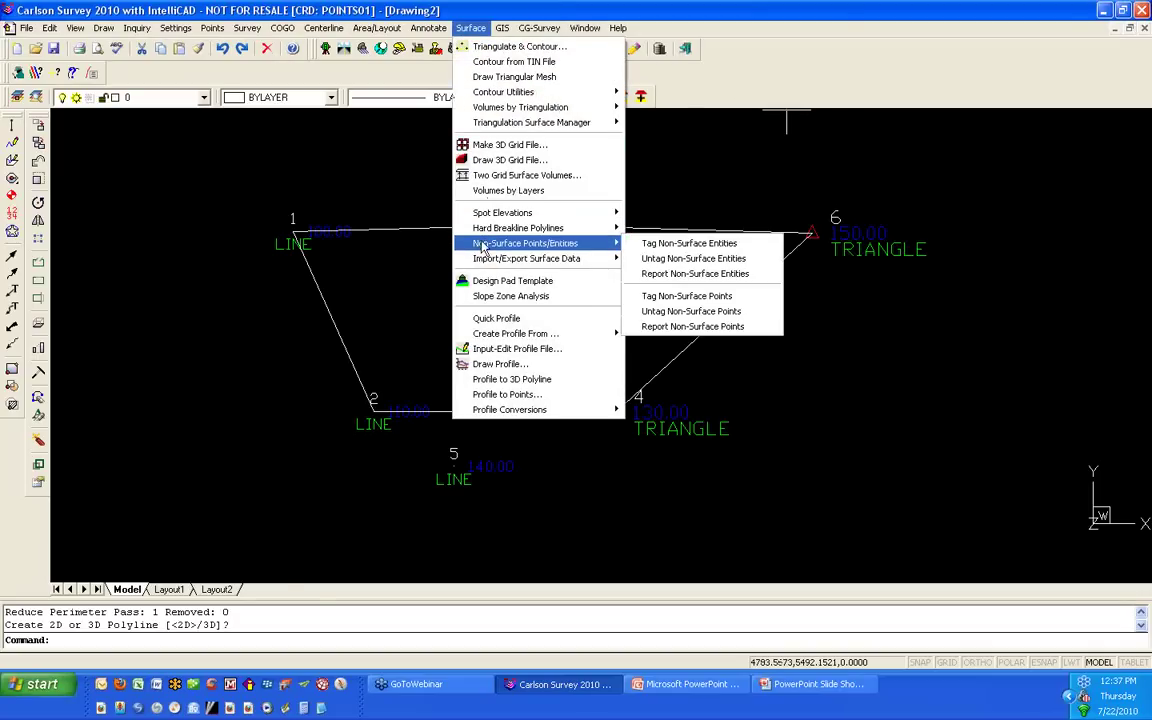
pyautogui.click(539, 28)
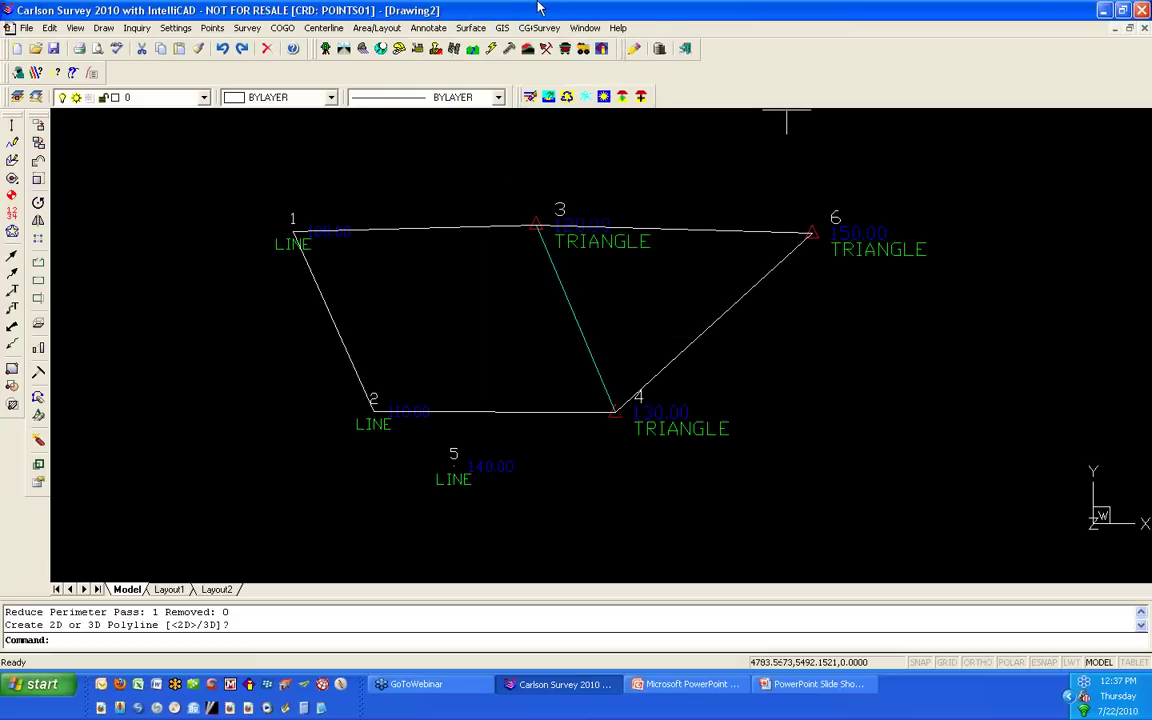
pyautogui.click(344, 49)
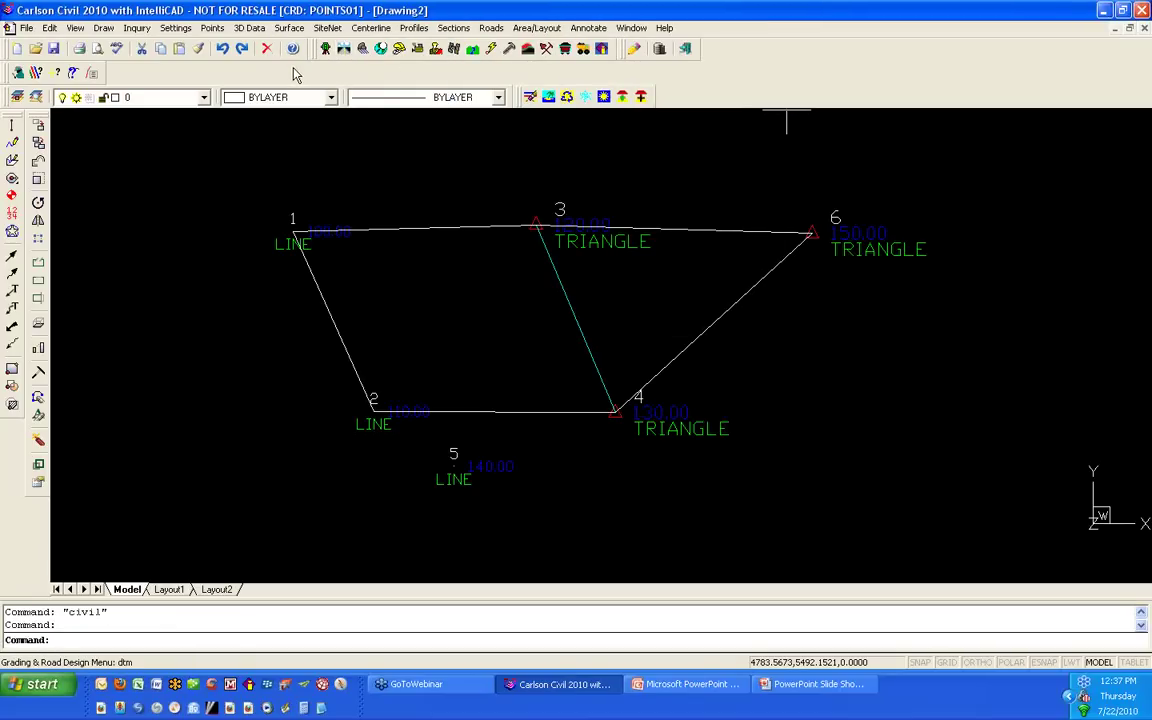
# Step: Check Civil's 3D Data non-surface options, then return to the Survey module's commands
pyautogui.click(250, 28)
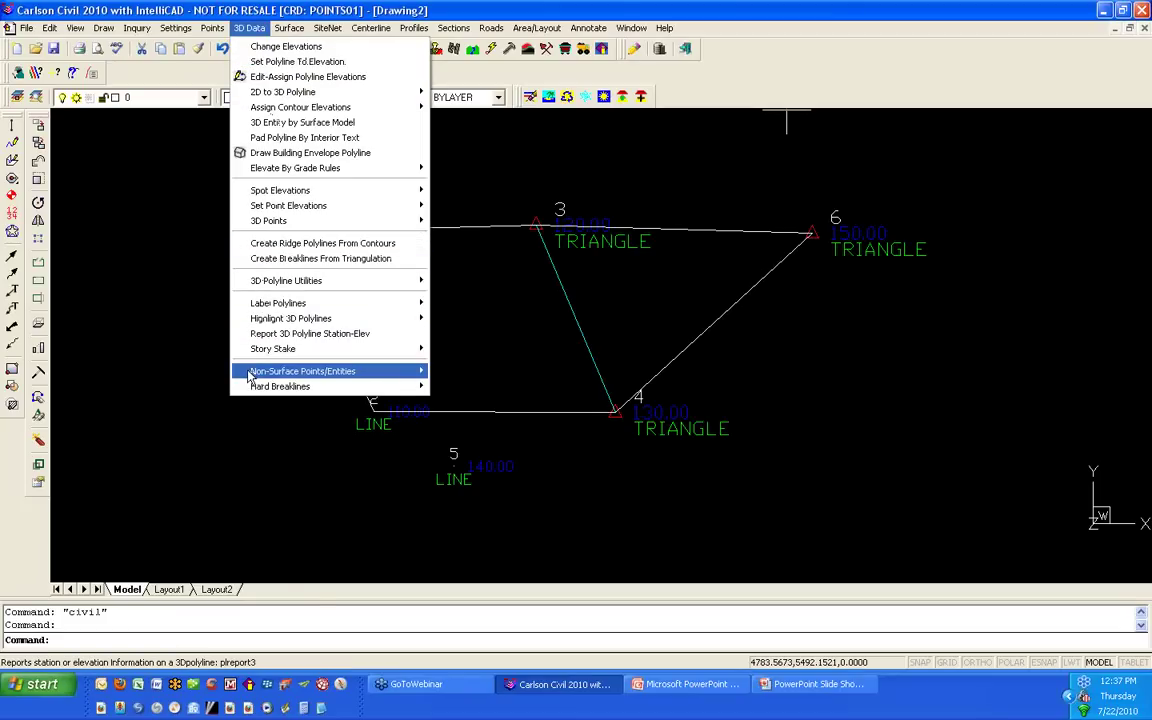
pyautogui.moveTo(252, 373)
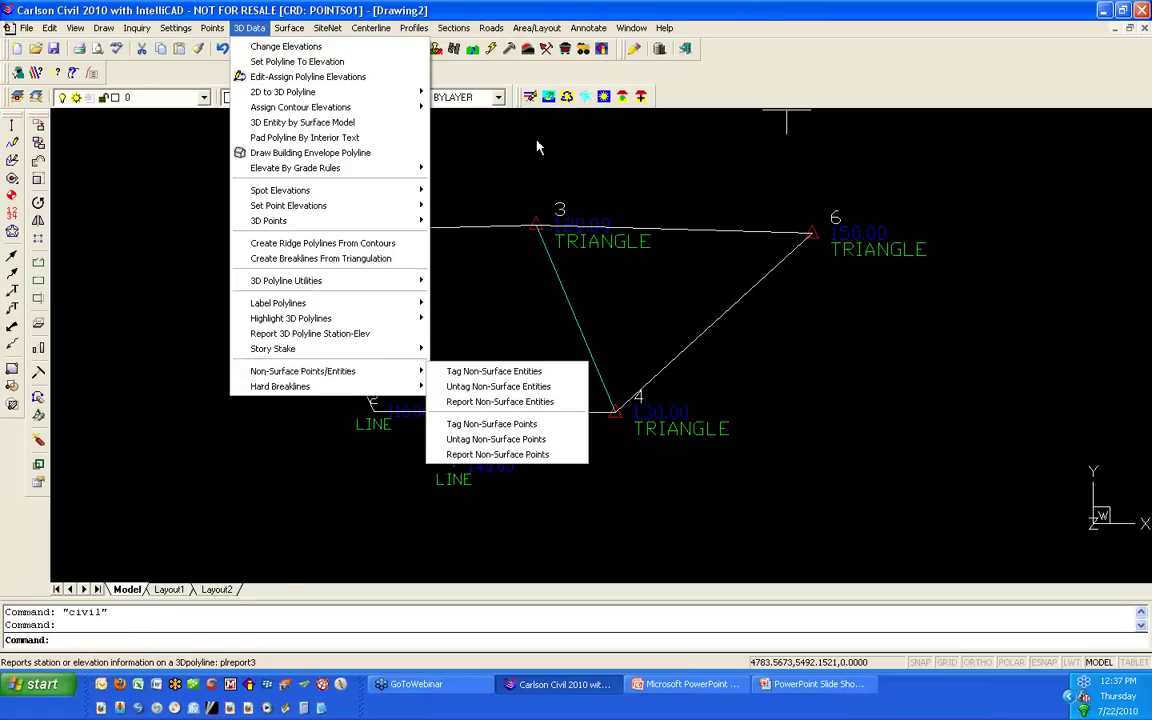
pyautogui.click(325, 50)
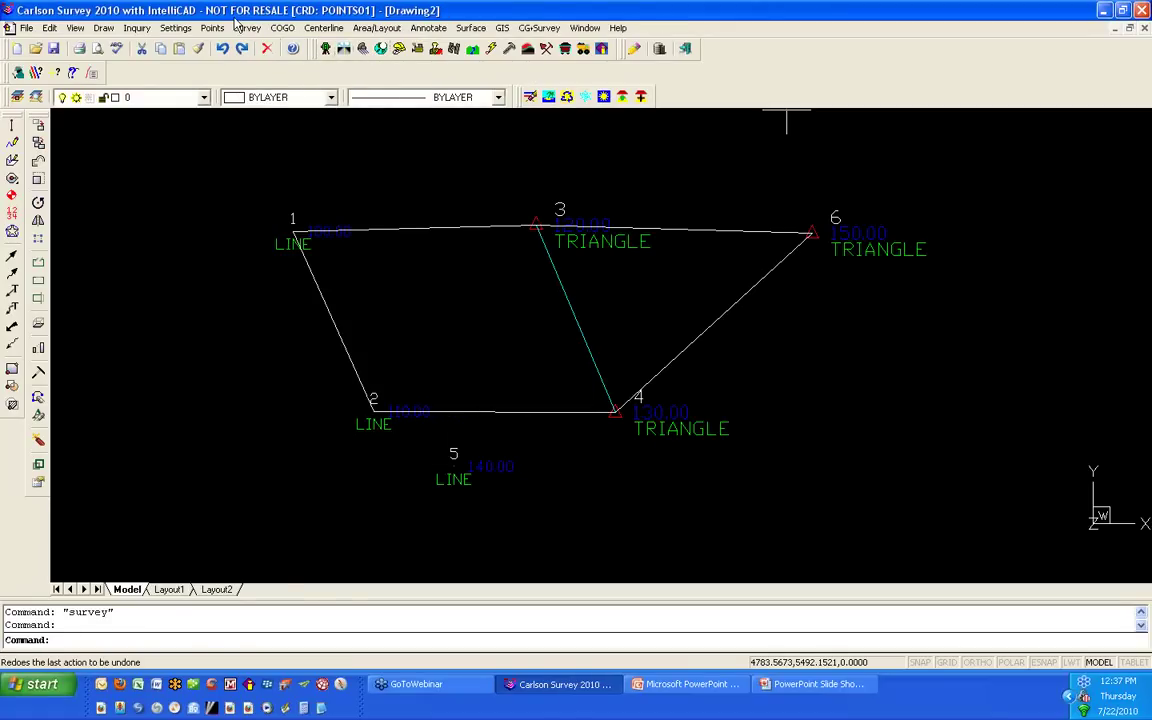
pyautogui.click(246, 28)
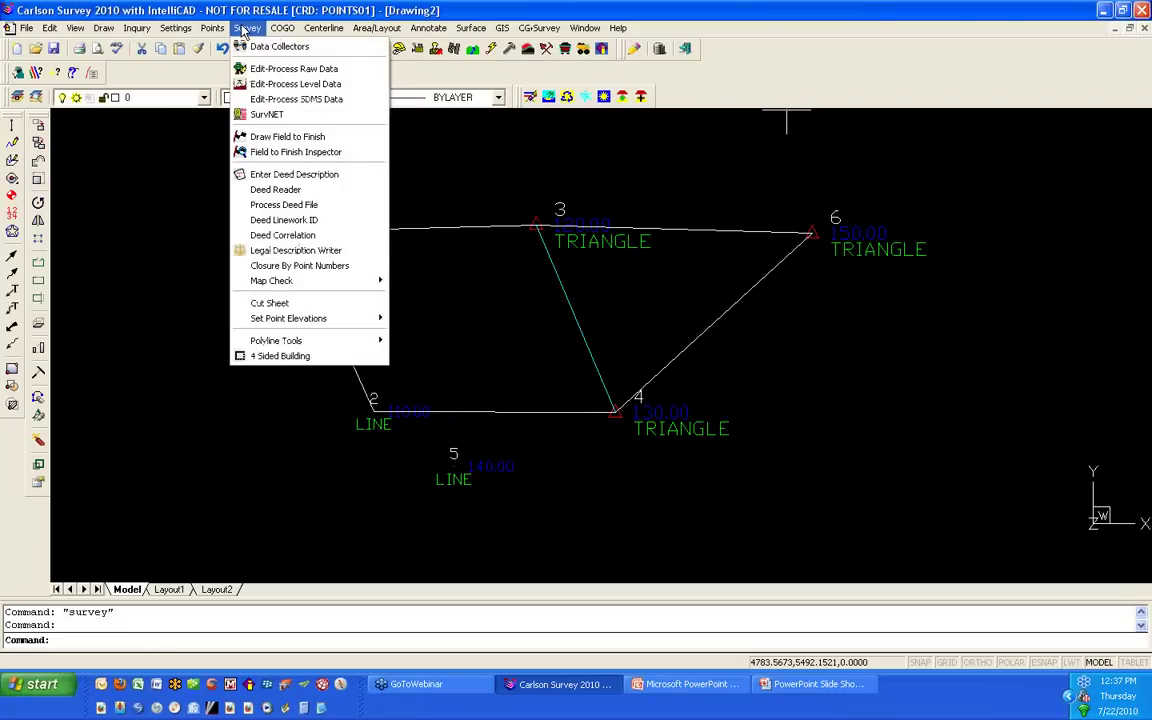
# Step: In Draw Field to Finish, review the TRI code definition and save the code table
pyautogui.click(372, 137)
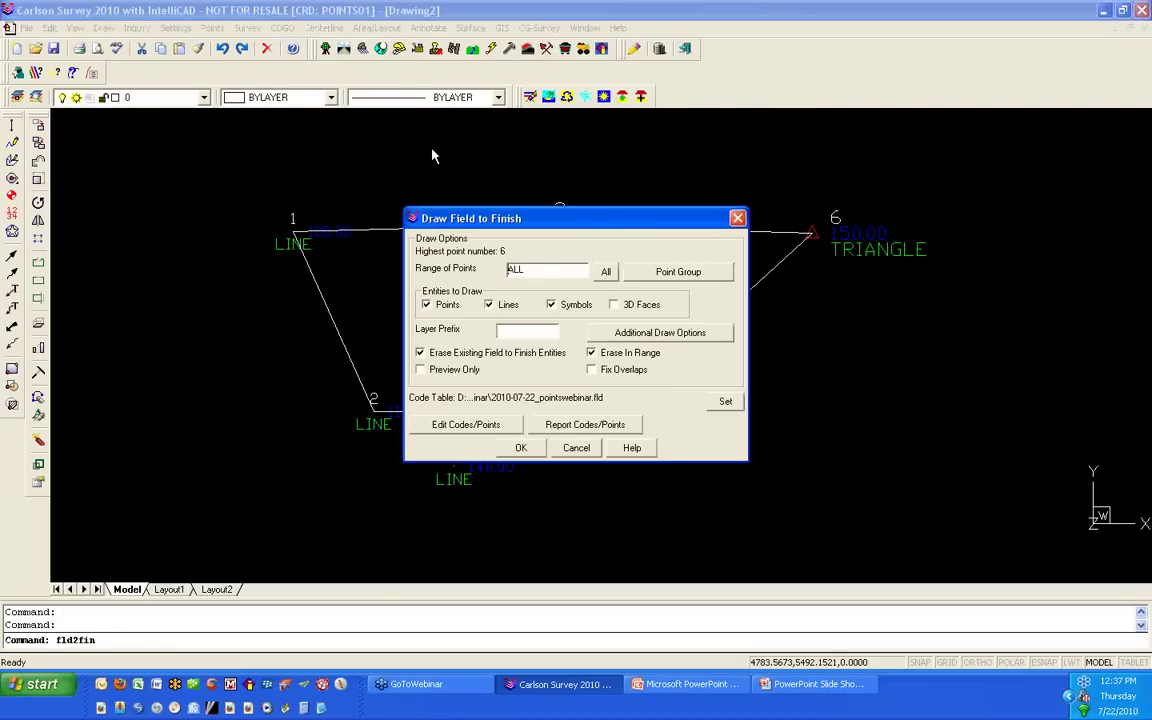
pyautogui.click(518, 446)
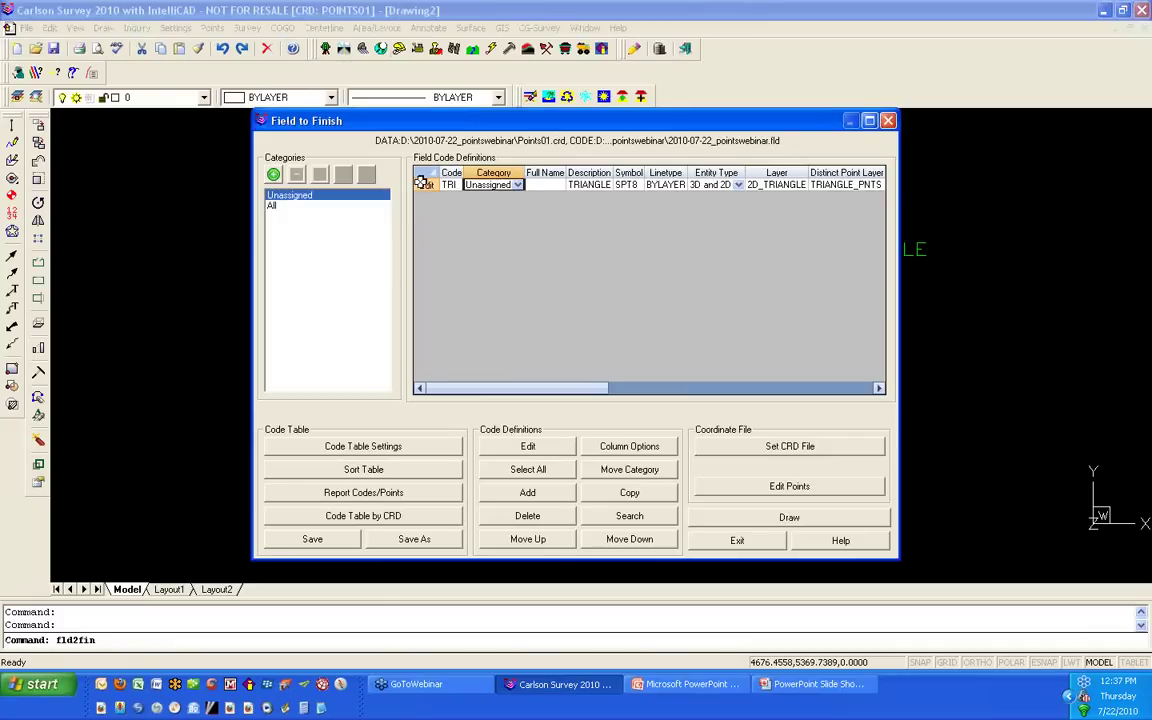
pyautogui.doubleClick(426, 184)
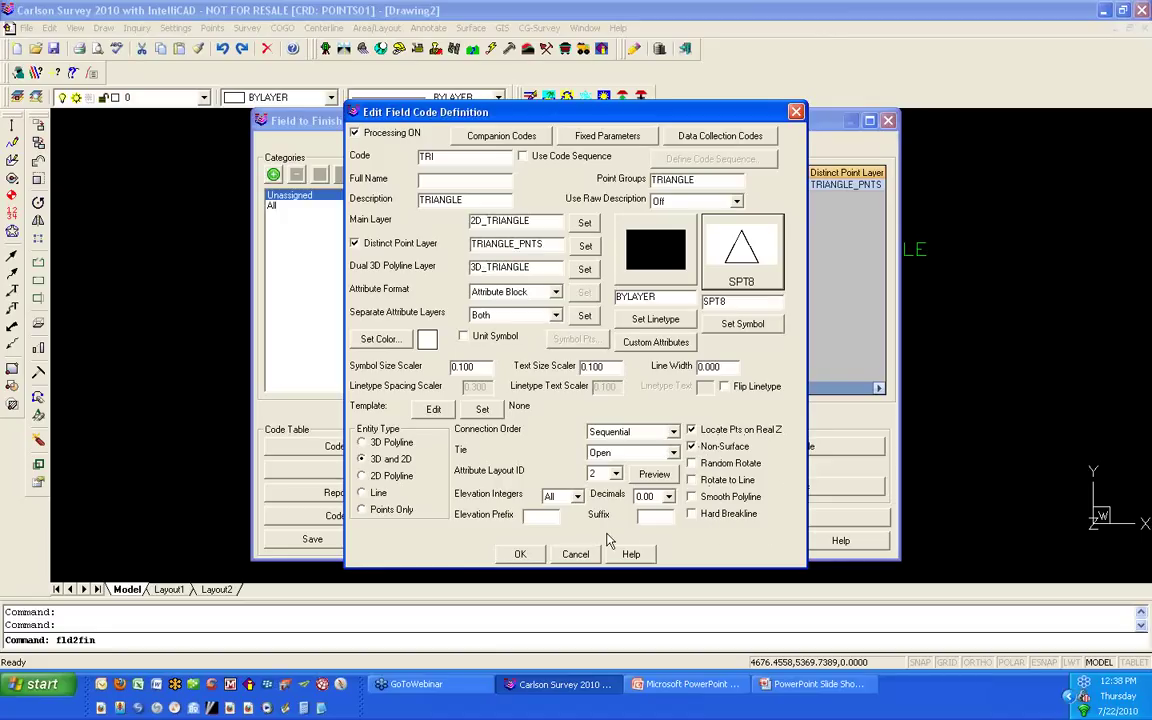
pyautogui.click(520, 554)
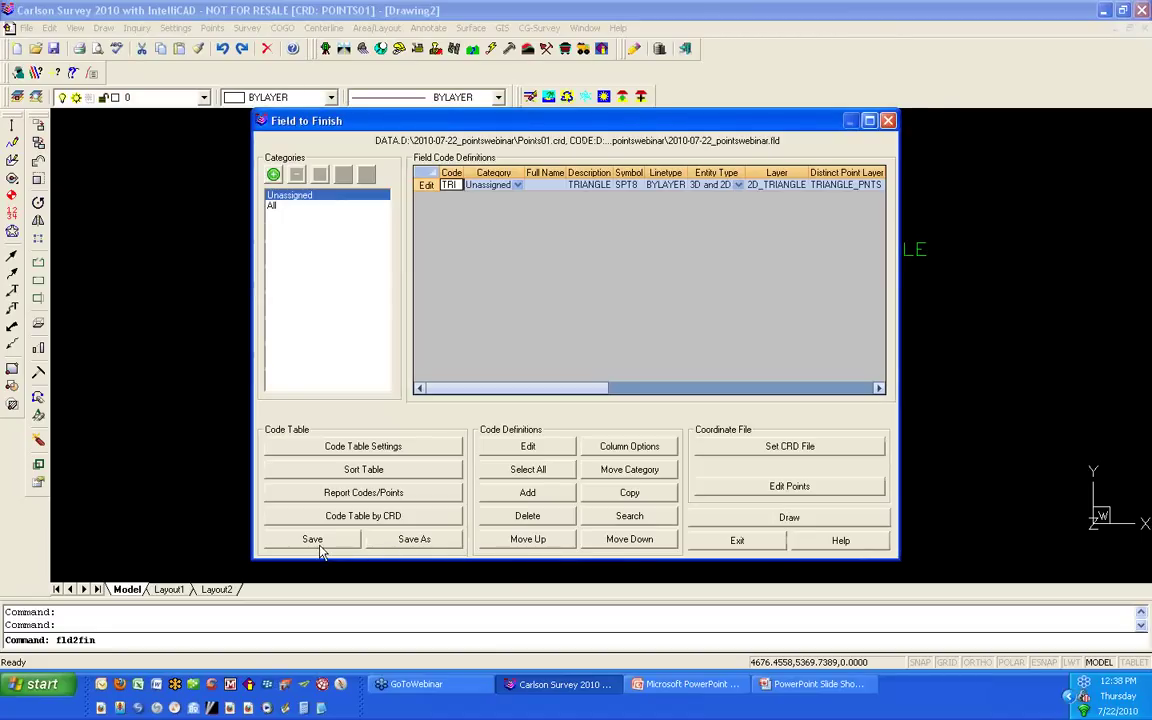
pyautogui.click(314, 543)
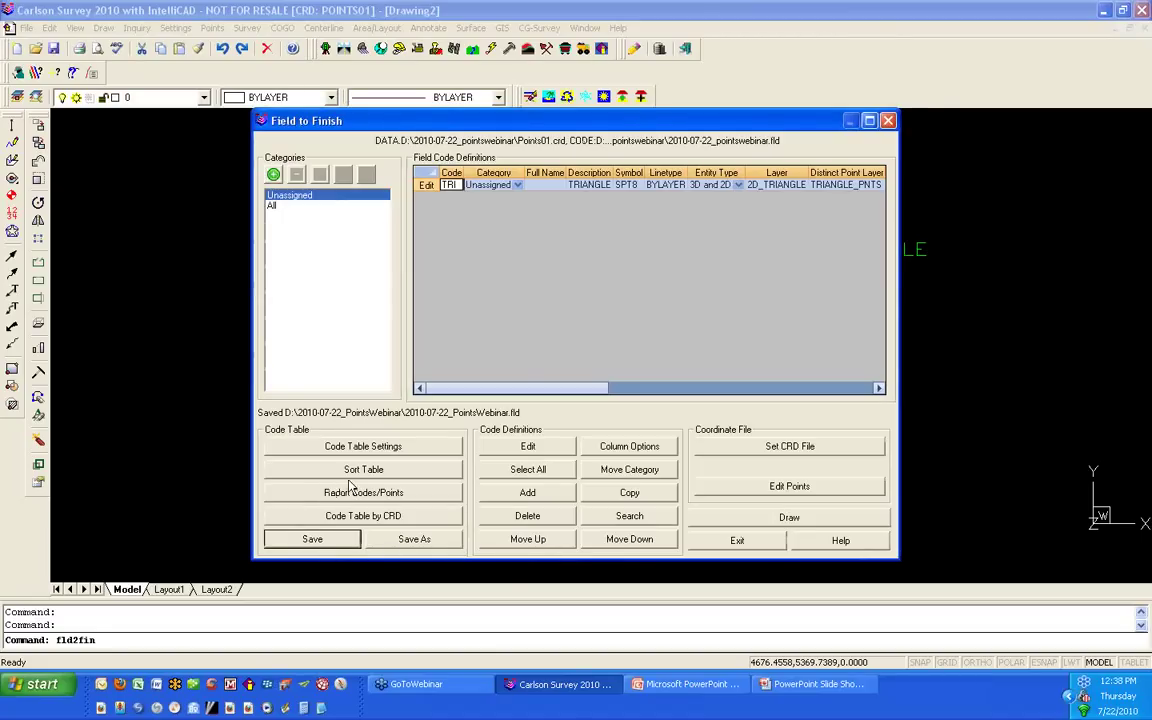
# Step: Redraw the field-to-finish points and linework, then delete the white boundary polyline
pyautogui.click(841, 521)
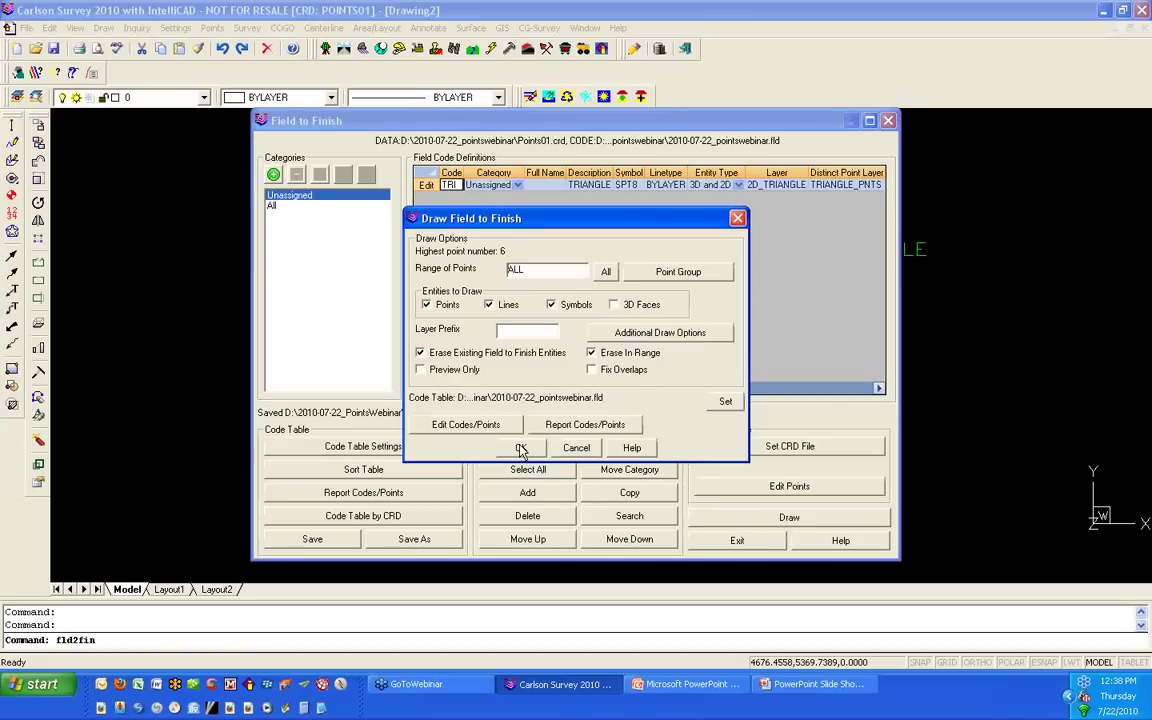
pyautogui.click(520, 450)
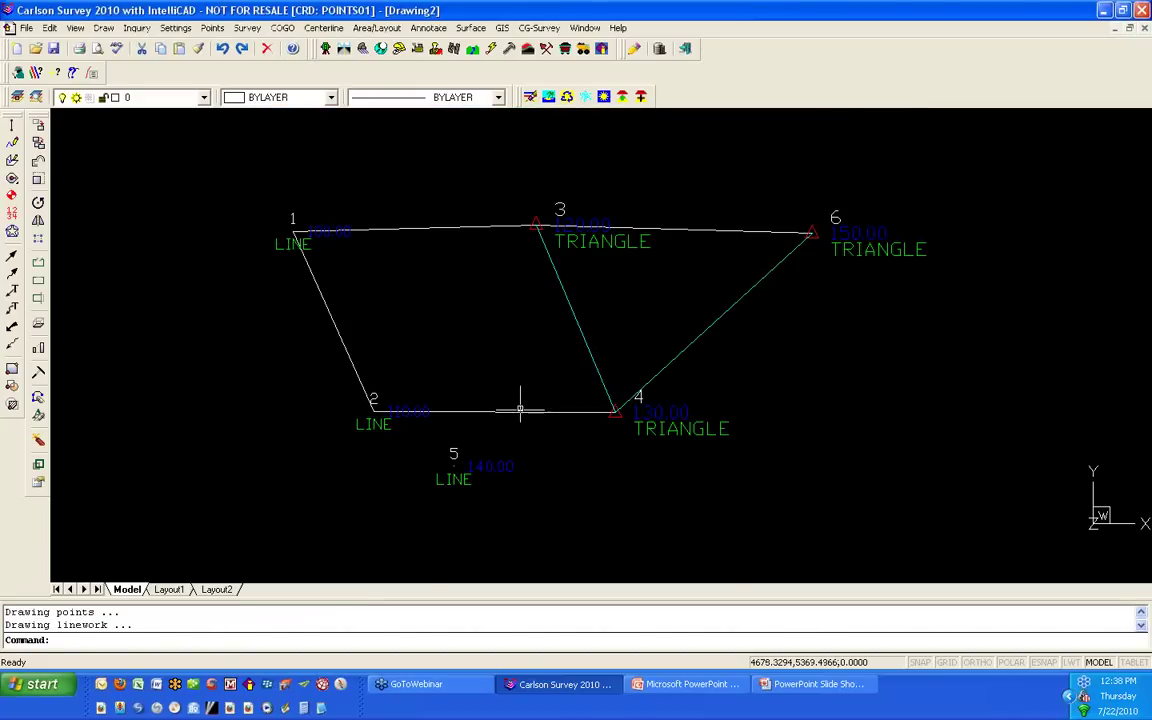
pyautogui.click(522, 411)
pyautogui.press('Delete')
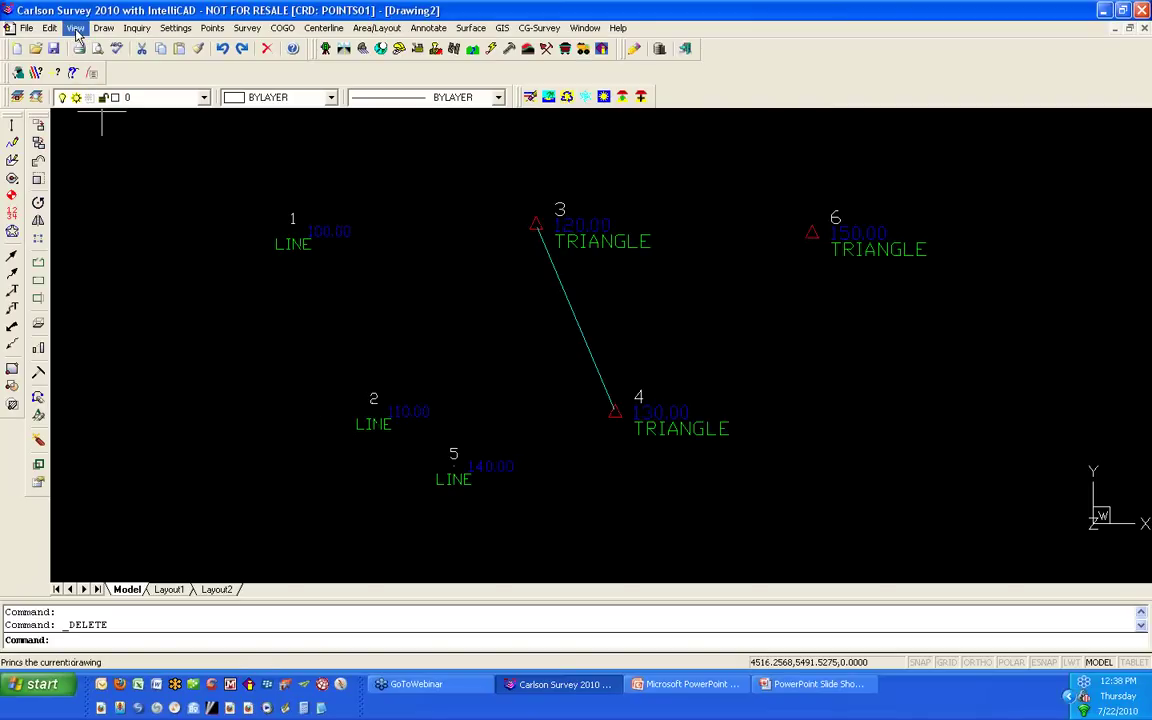
# Step: Load all points and lines into the 3D Viewer Window
pyautogui.click(76, 28)
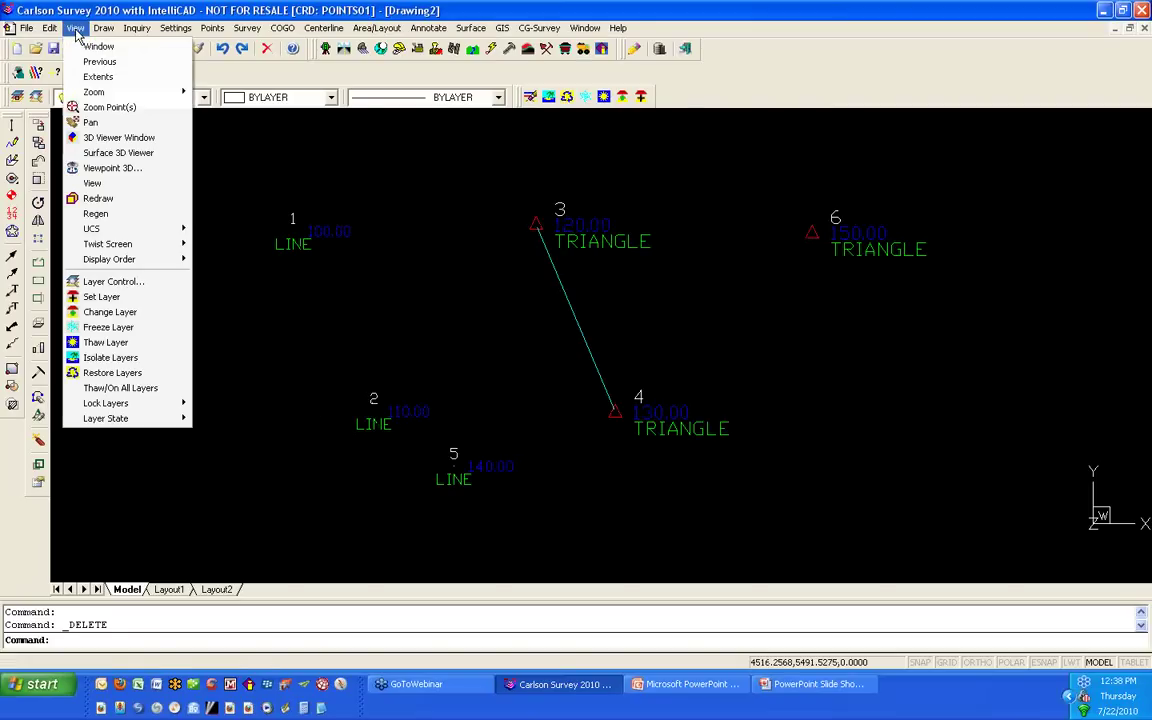
pyautogui.click(94, 140)
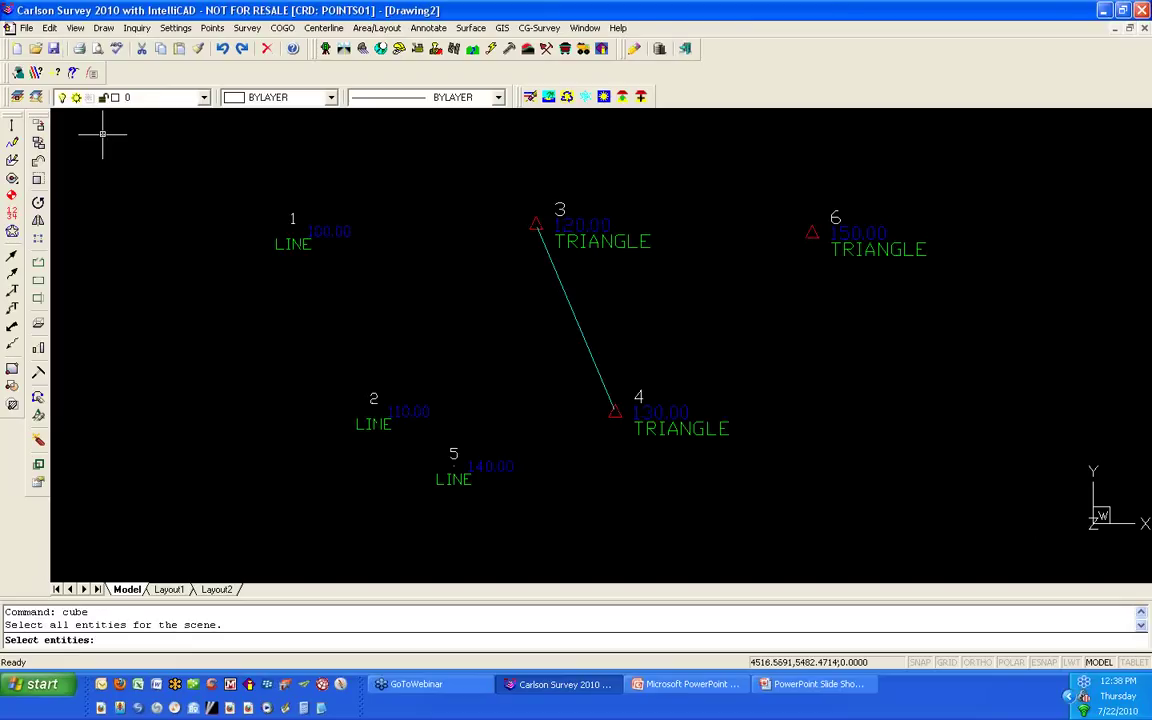
pyautogui.click(1008, 468)
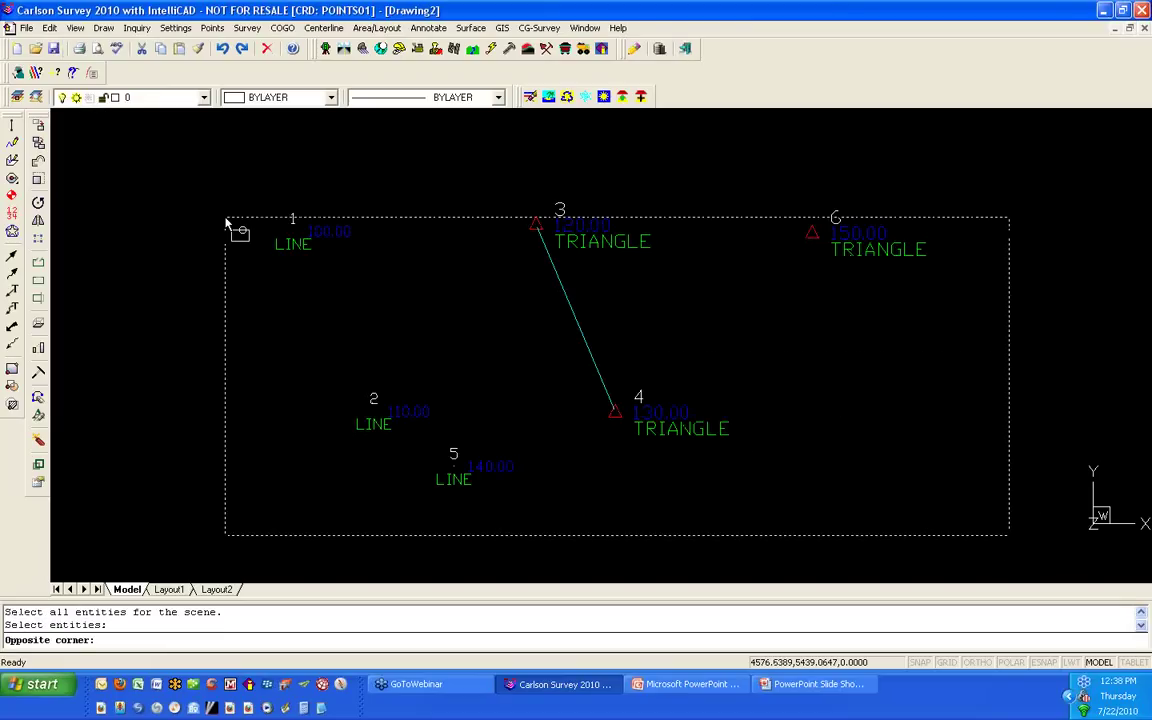
pyautogui.click(227, 219)
pyautogui.press('Return')
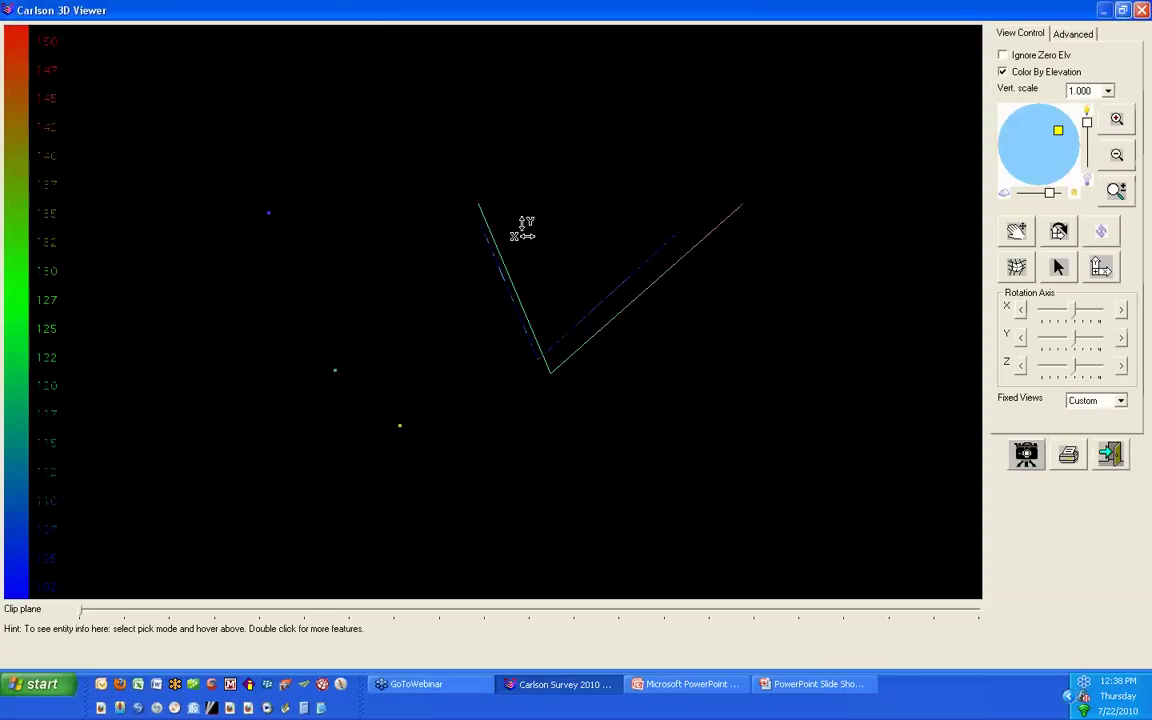
# Step: Tilt the 3D view, enable Ignore Zero Elv, and exit the 3D Viewer
pyautogui.moveTo(522, 228); pyautogui.dragTo(545, 496)
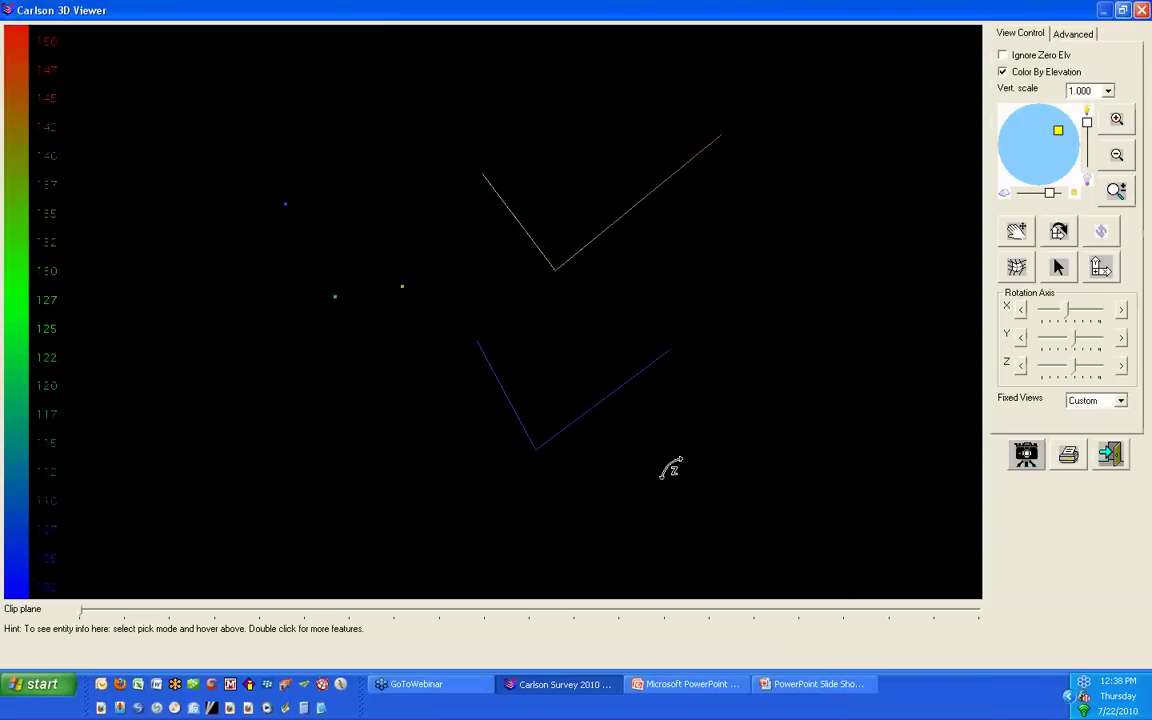
pyautogui.click(1038, 58)
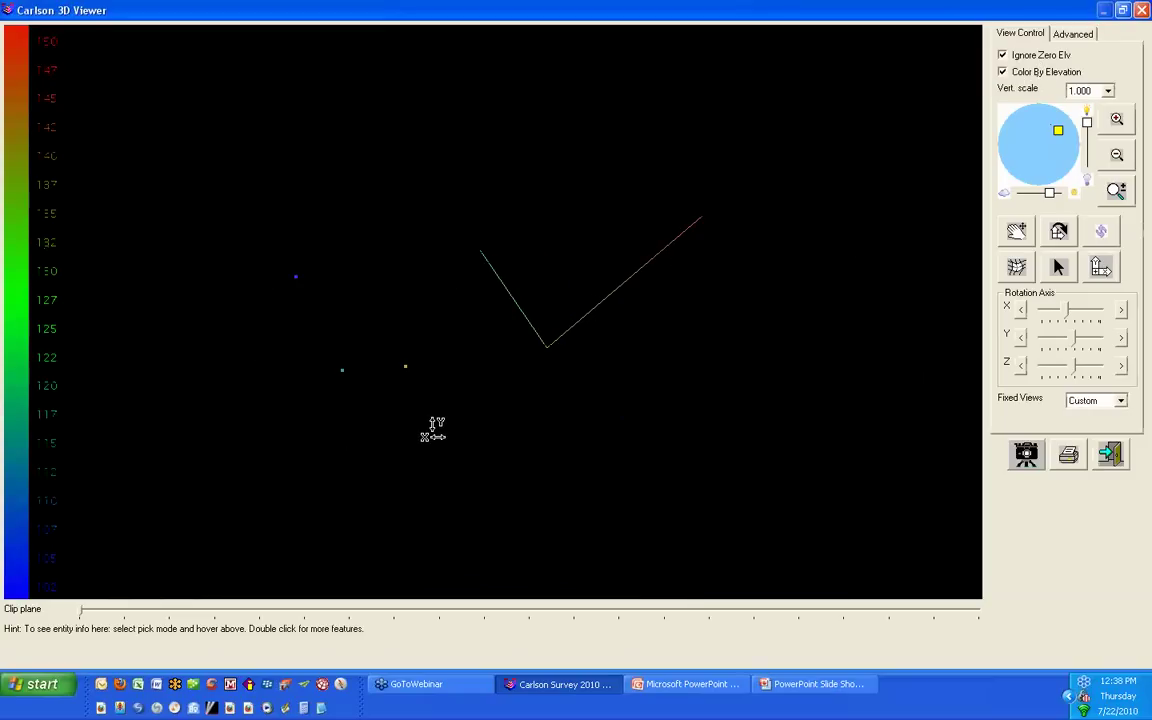
pyautogui.click(1110, 455)
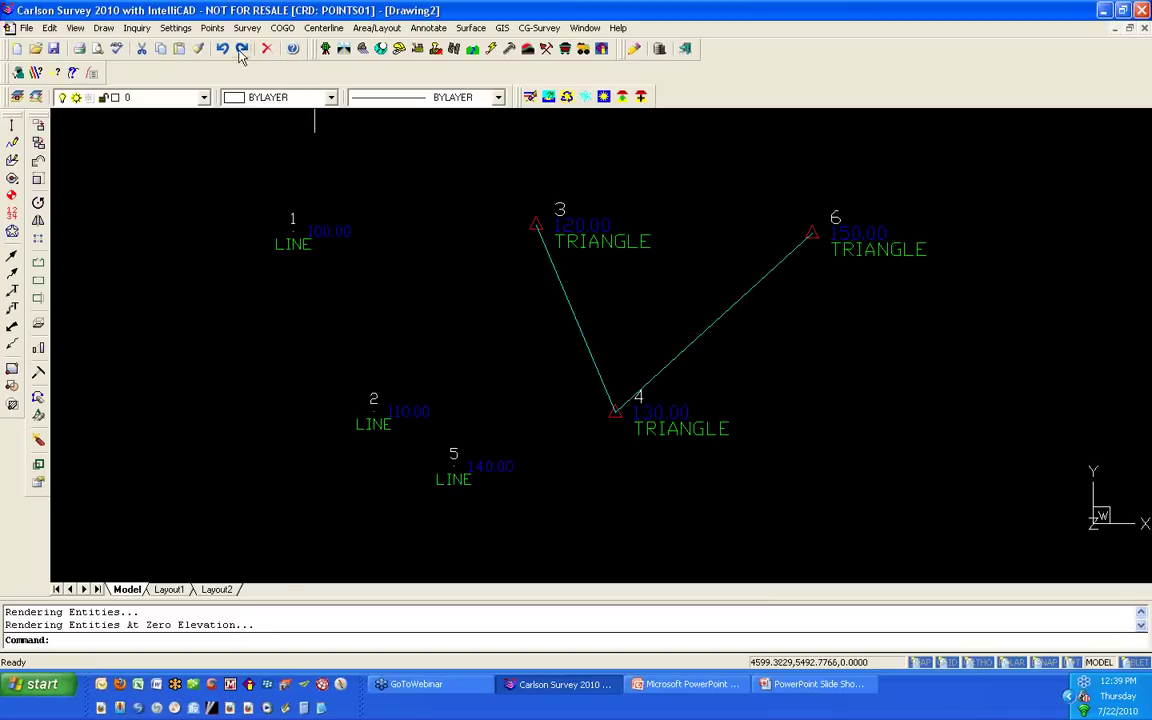
# Step: Open the Point Group Manager and review the TRIANGLE group's points 3, 4 and 6
pyautogui.click(212, 30)
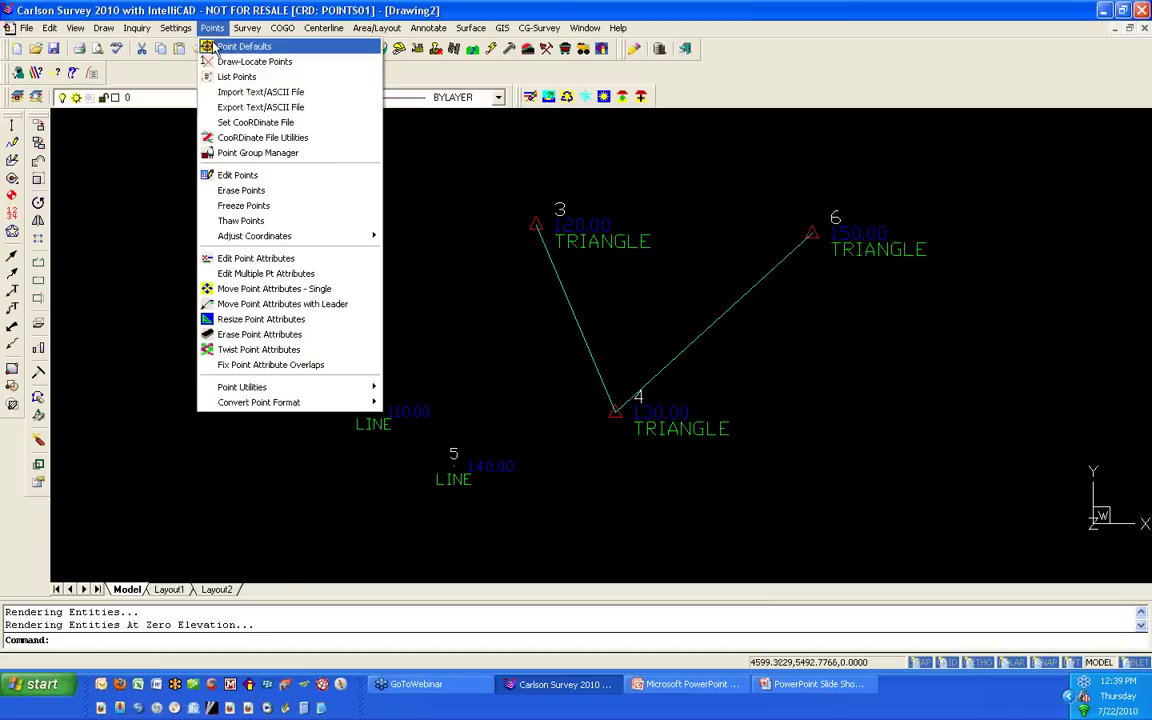
pyautogui.click(294, 154)
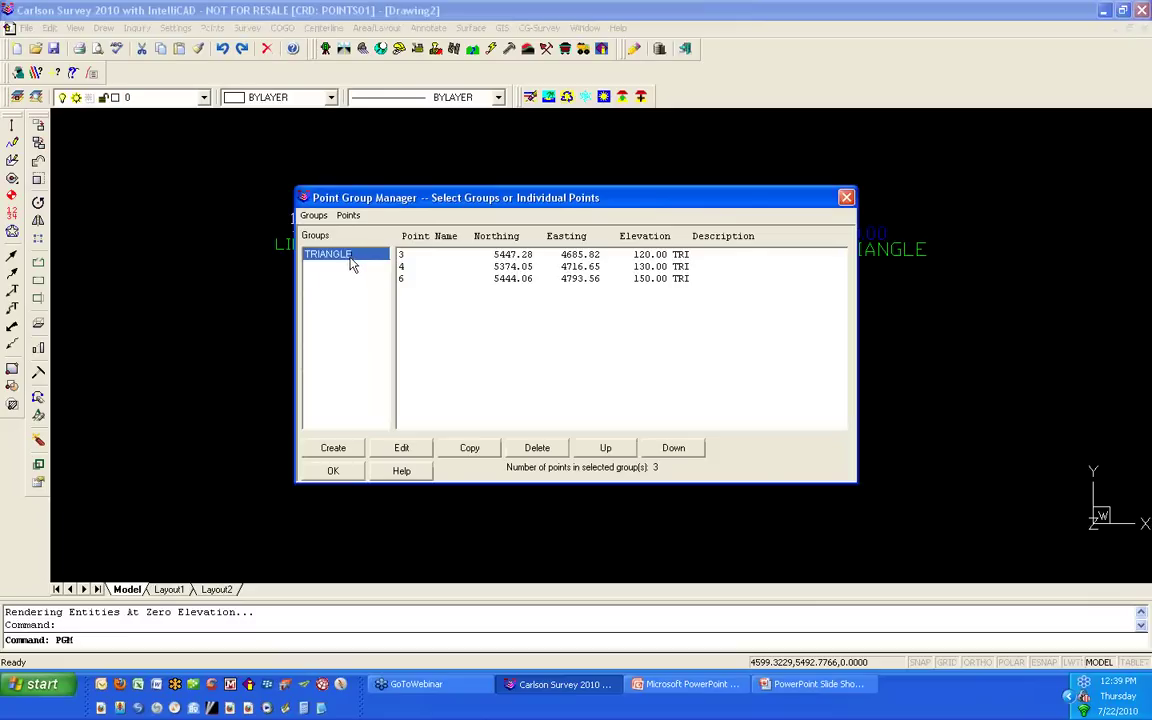
pyautogui.click(313, 215)
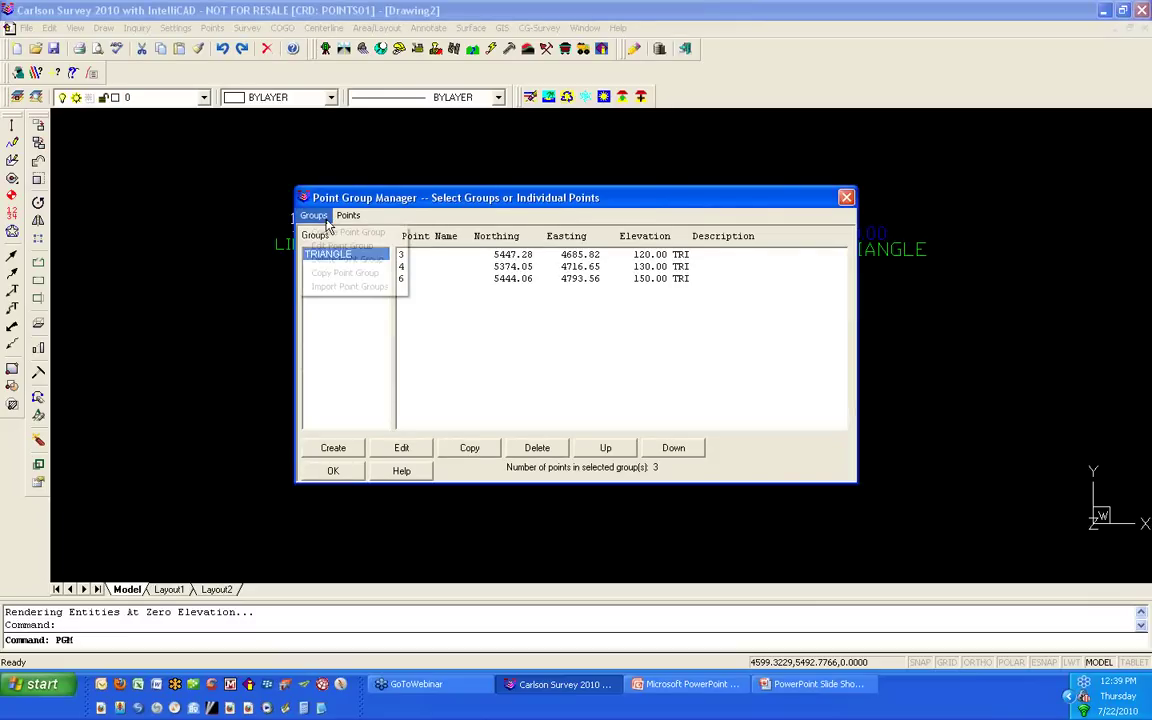
pyautogui.click(335, 246)
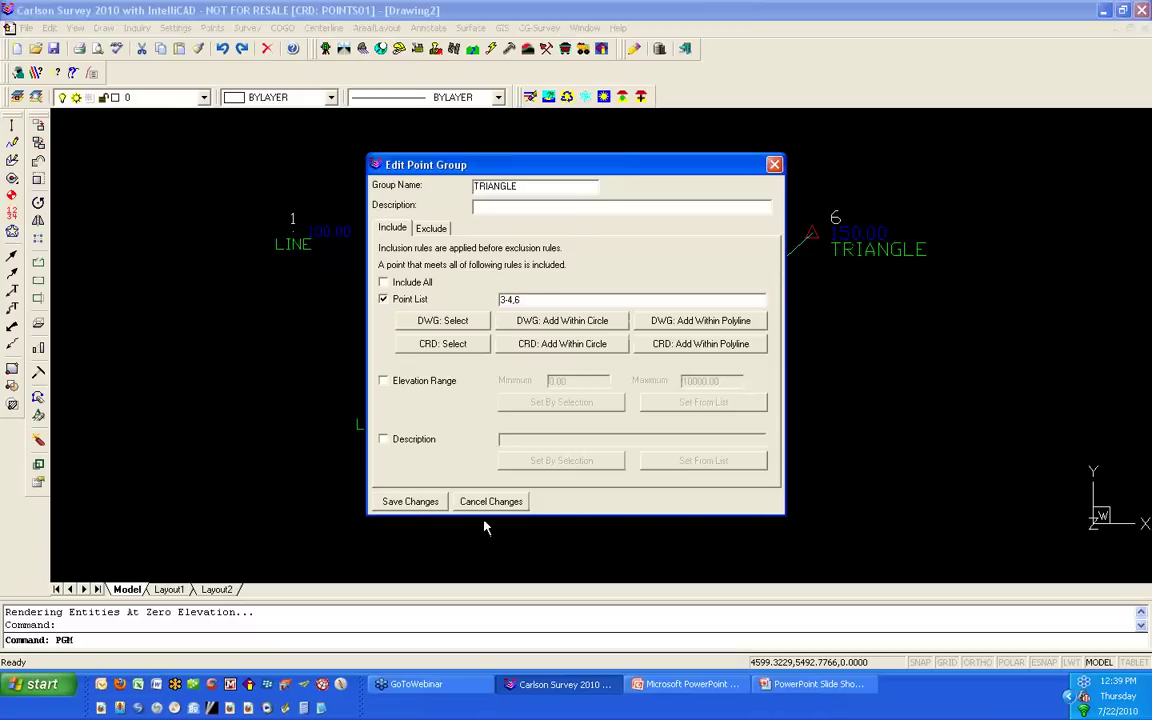
pyautogui.click(776, 166)
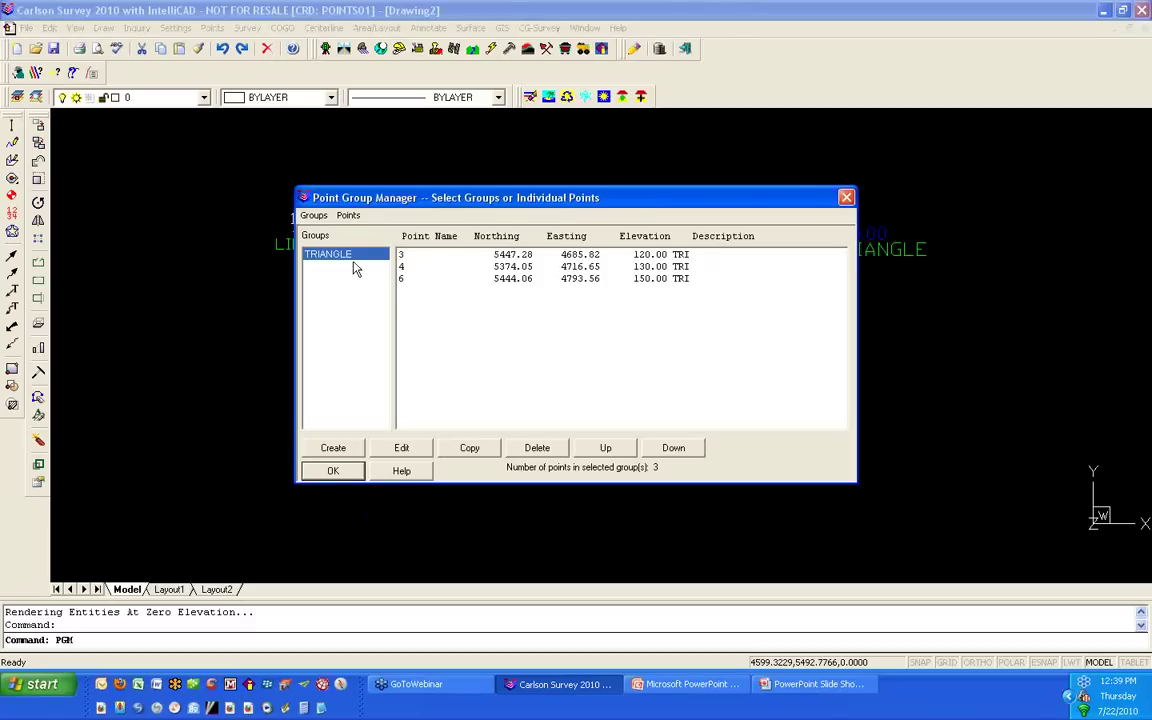
# Step: Create a LINES point group filtered by description LINE, save it, and display points 1, 2, 5
pyautogui.click(316, 216)
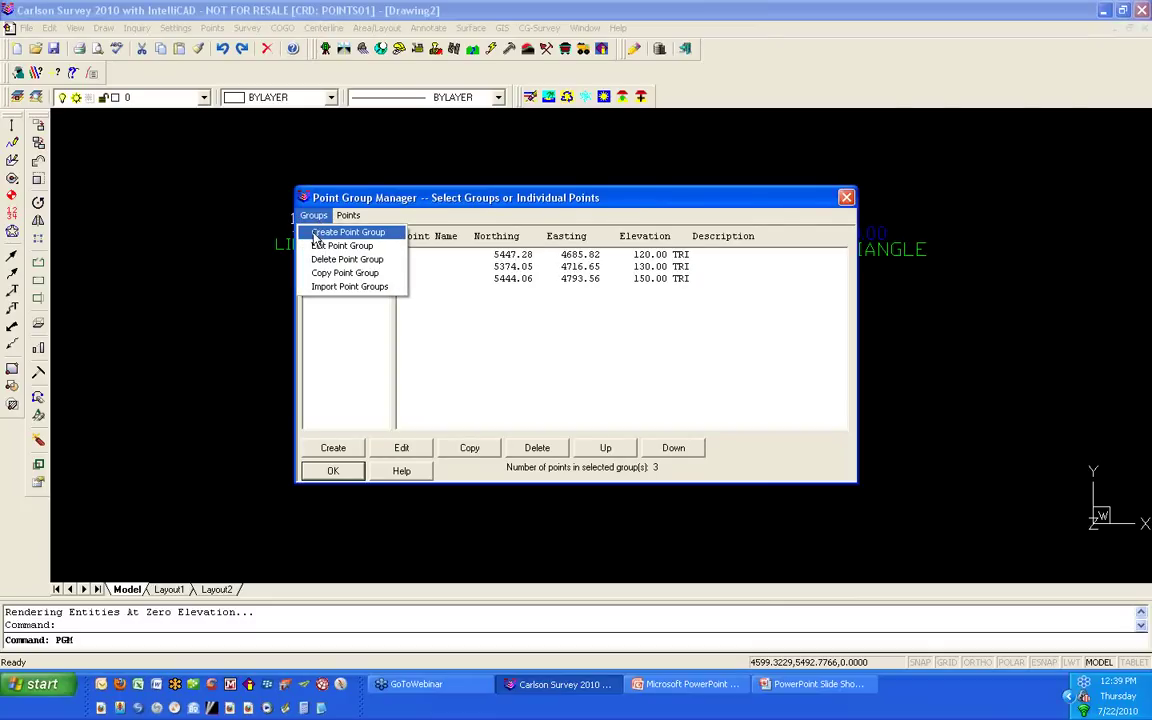
pyautogui.click(309, 234)
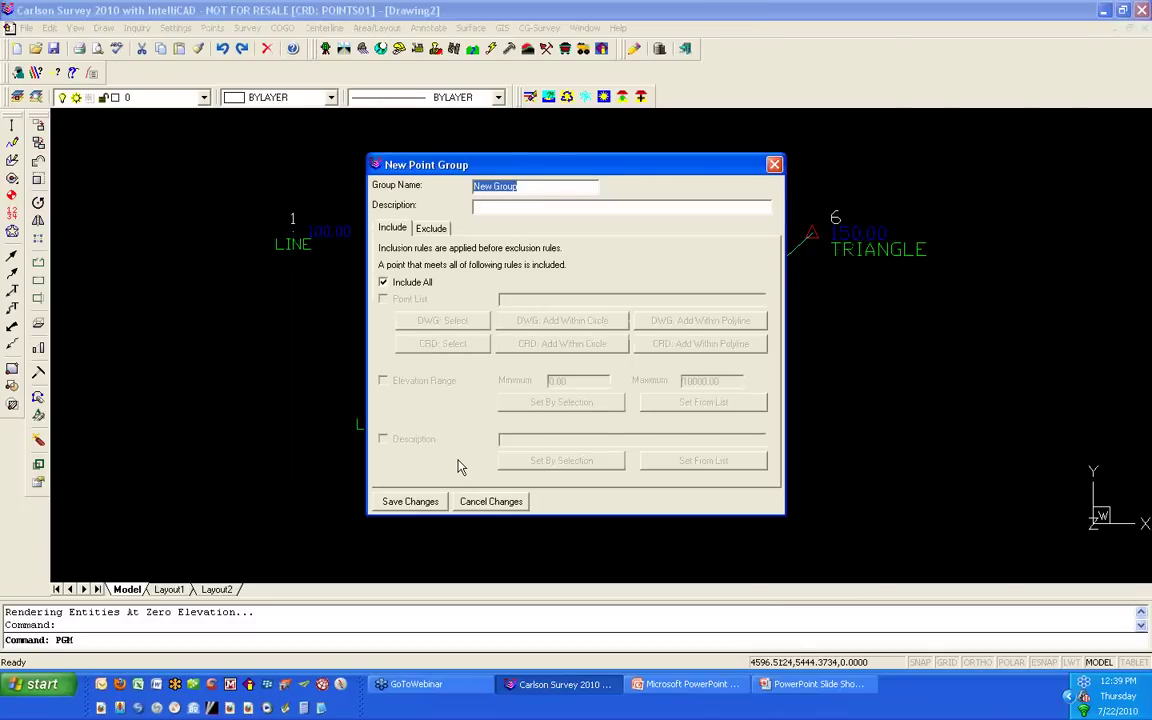
pyautogui.write('LINES')
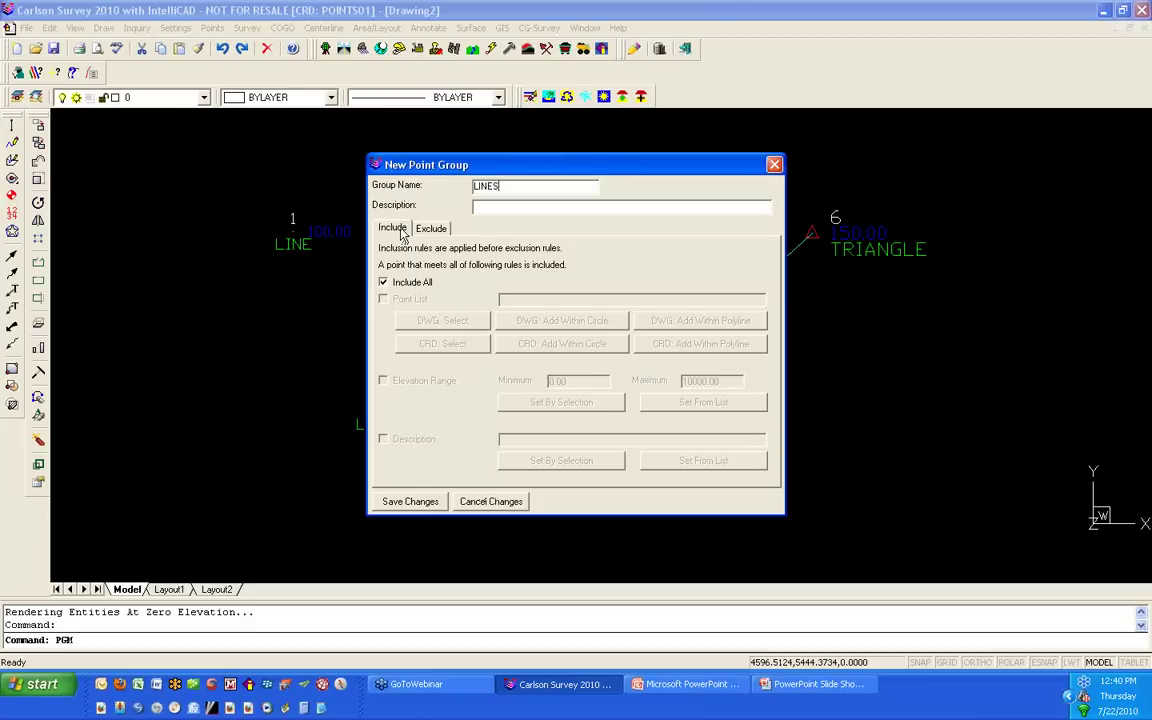
pyautogui.click(396, 287)
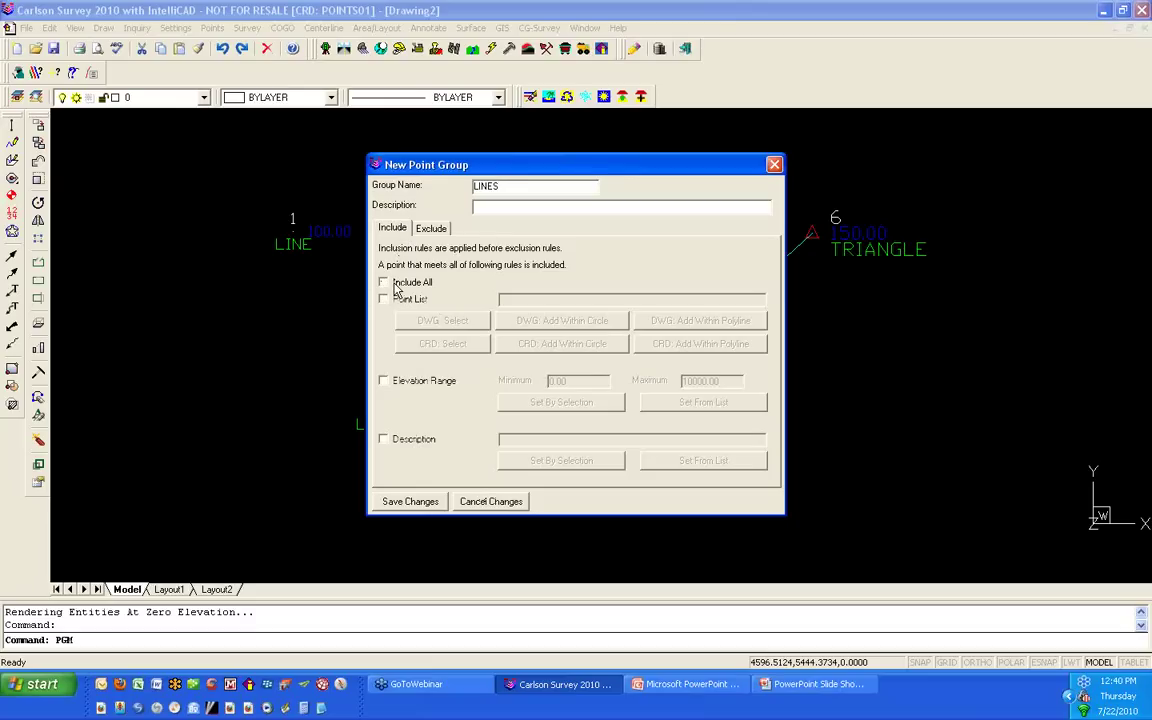
pyautogui.click(418, 441)
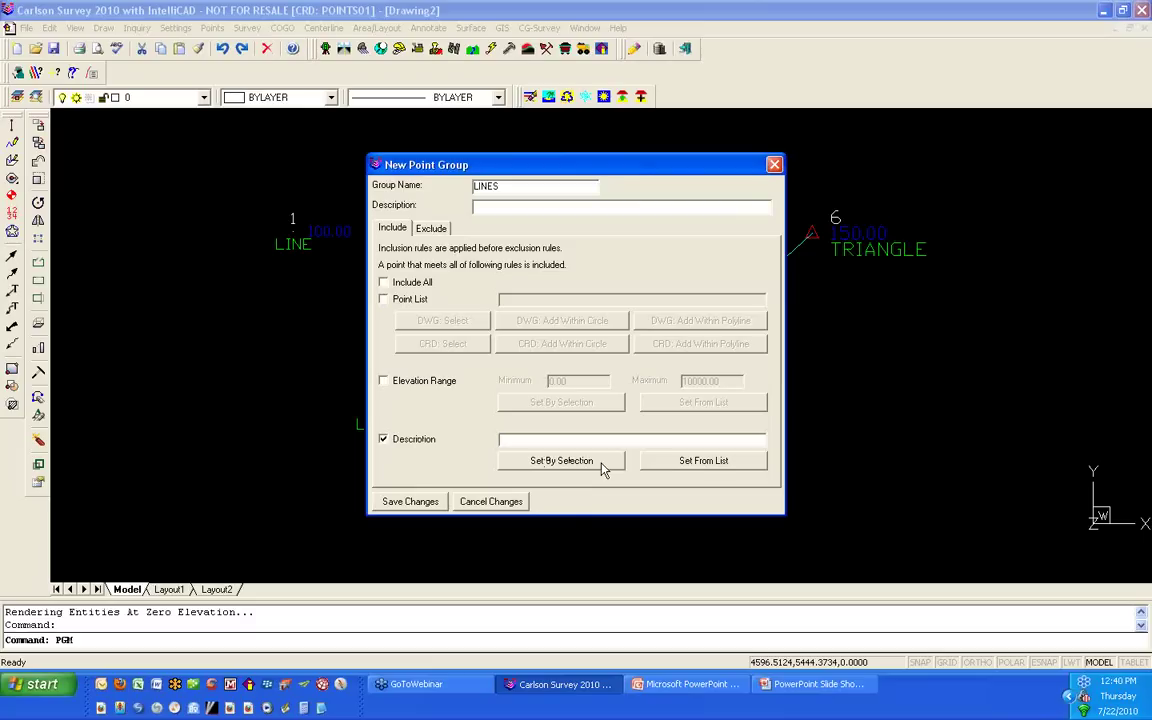
pyautogui.click(734, 467)
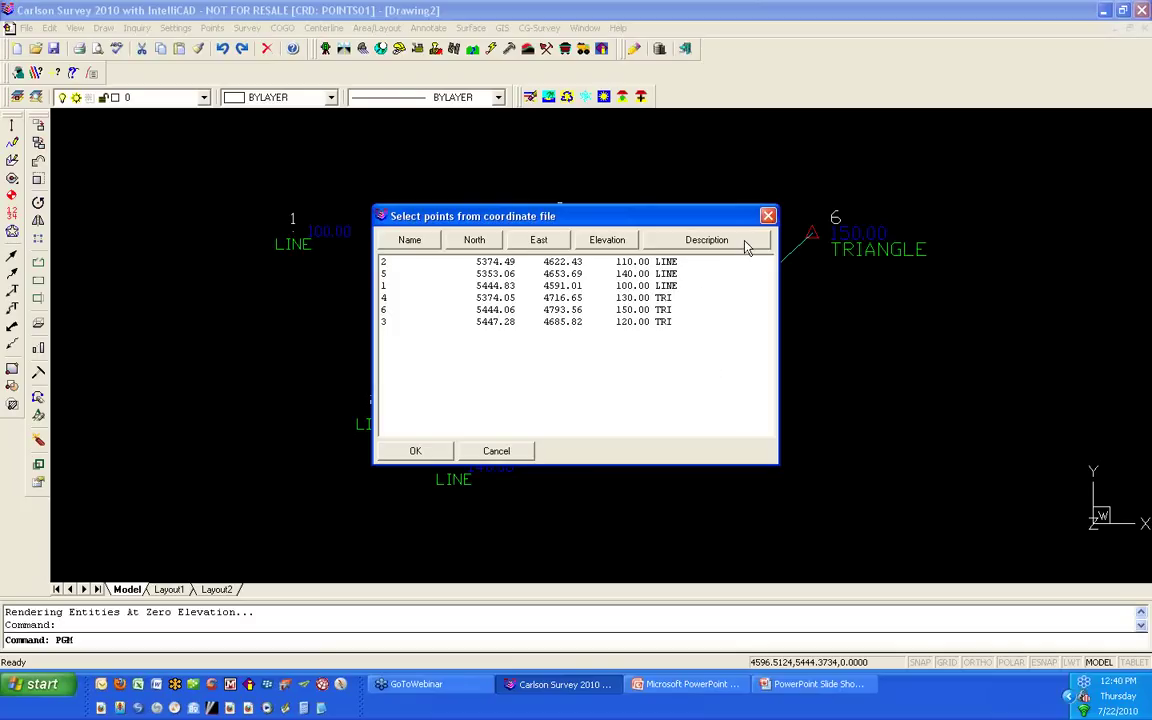
pyautogui.click(667, 265)
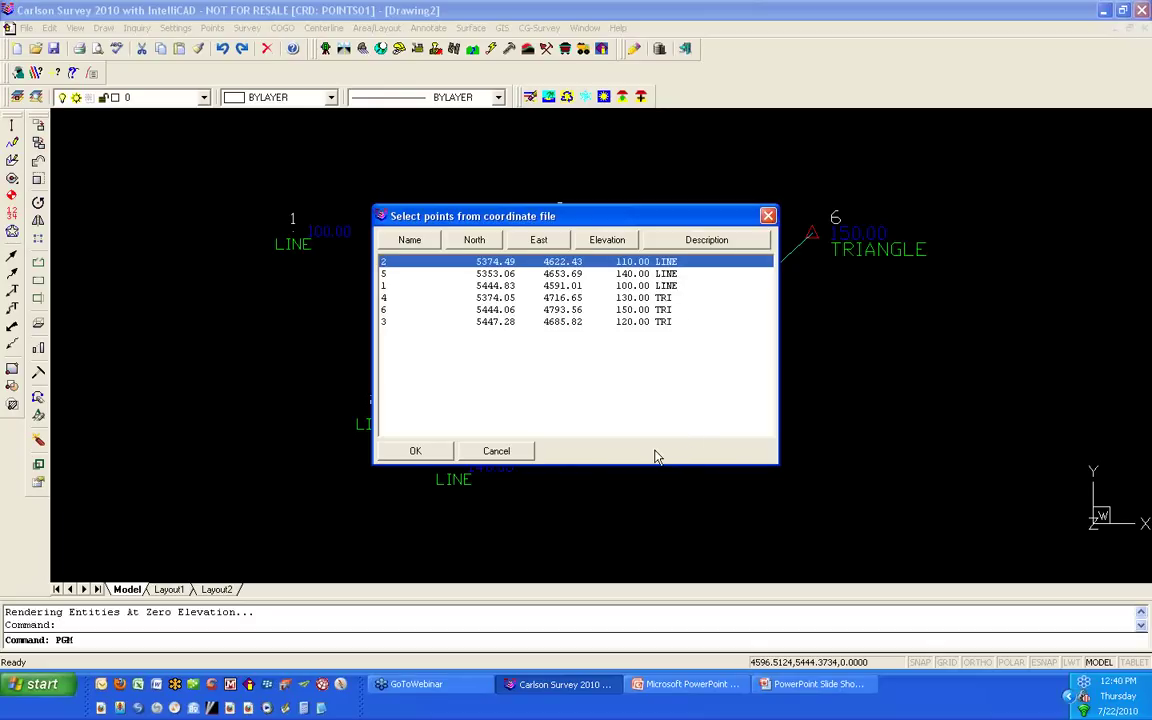
pyautogui.click(415, 451)
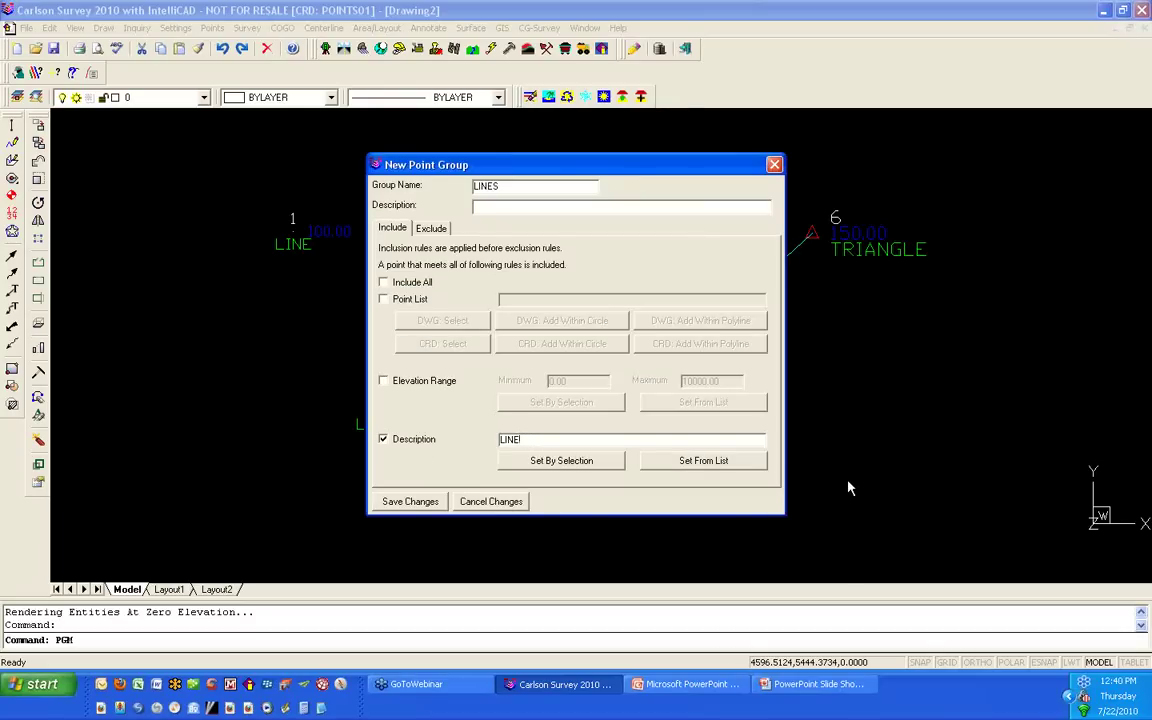
pyautogui.click(410, 503)
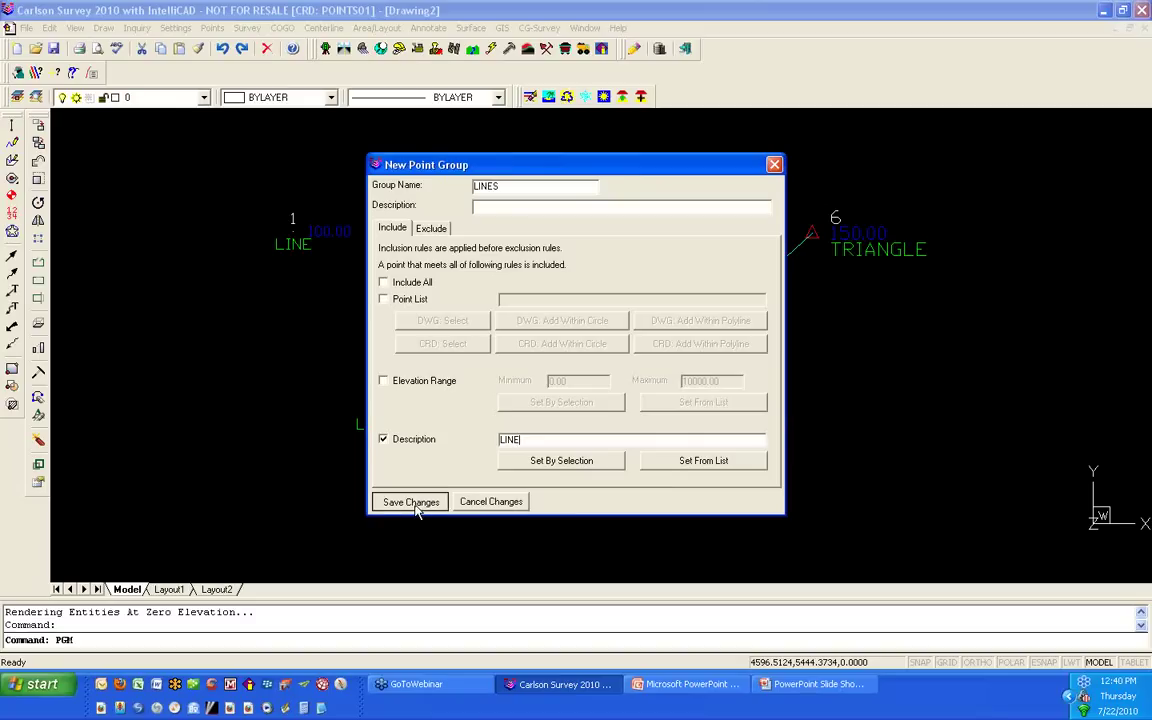
pyautogui.click(328, 266)
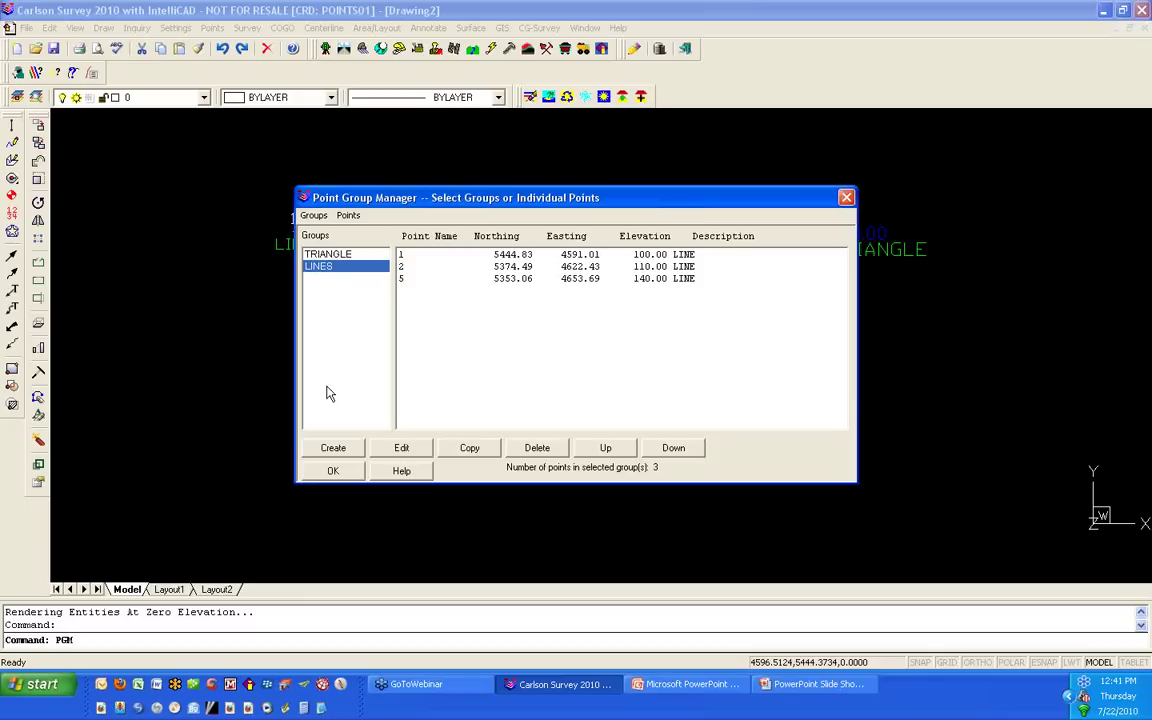
# Step: Start a new point group named VIP with description 'VERY IMPORTANT POINTS'
pyautogui.click(314, 216)
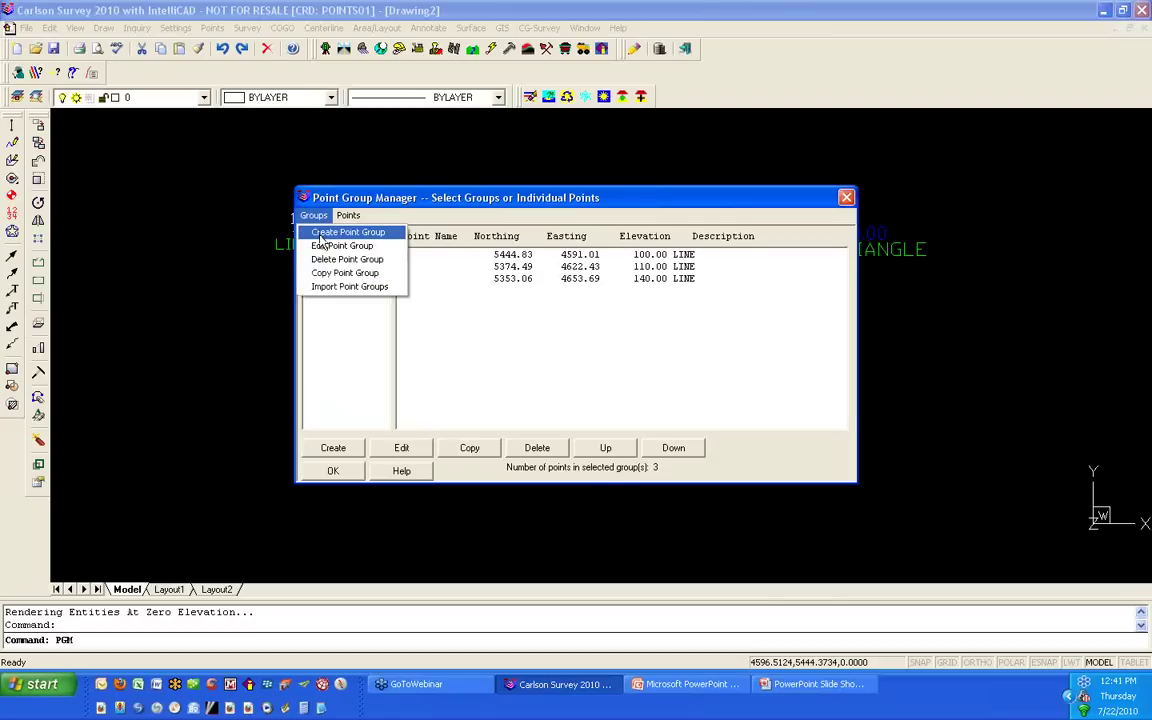
pyautogui.click(323, 234)
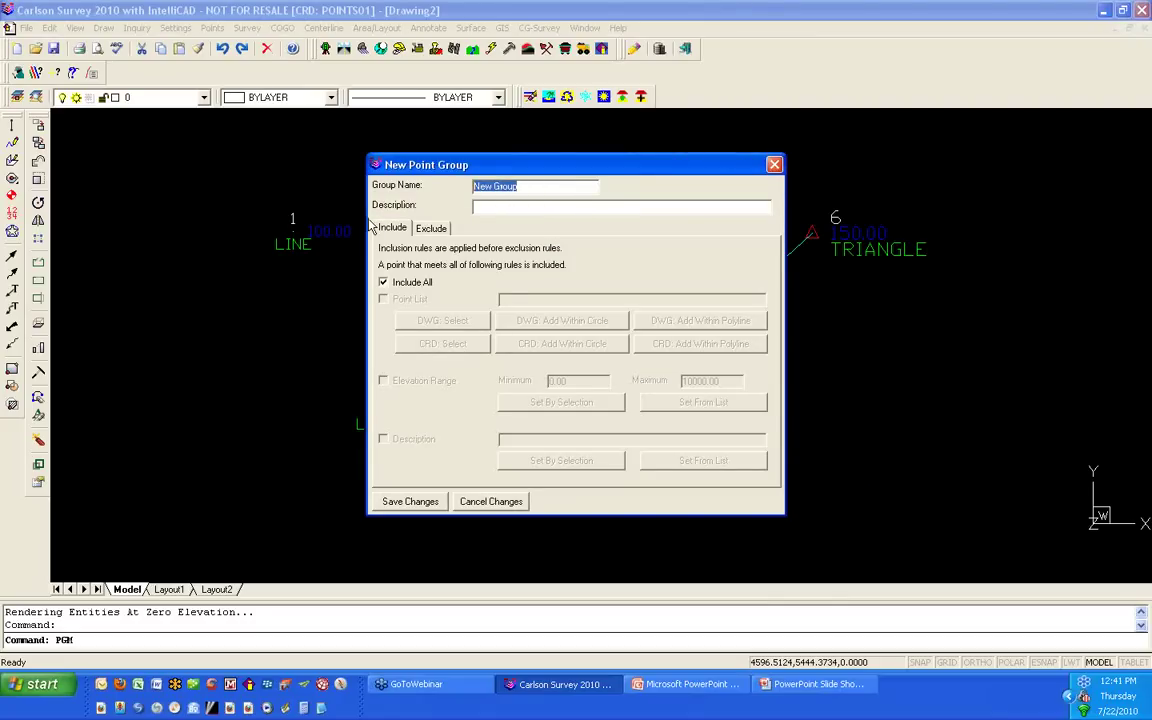
pyautogui.write('VIP')
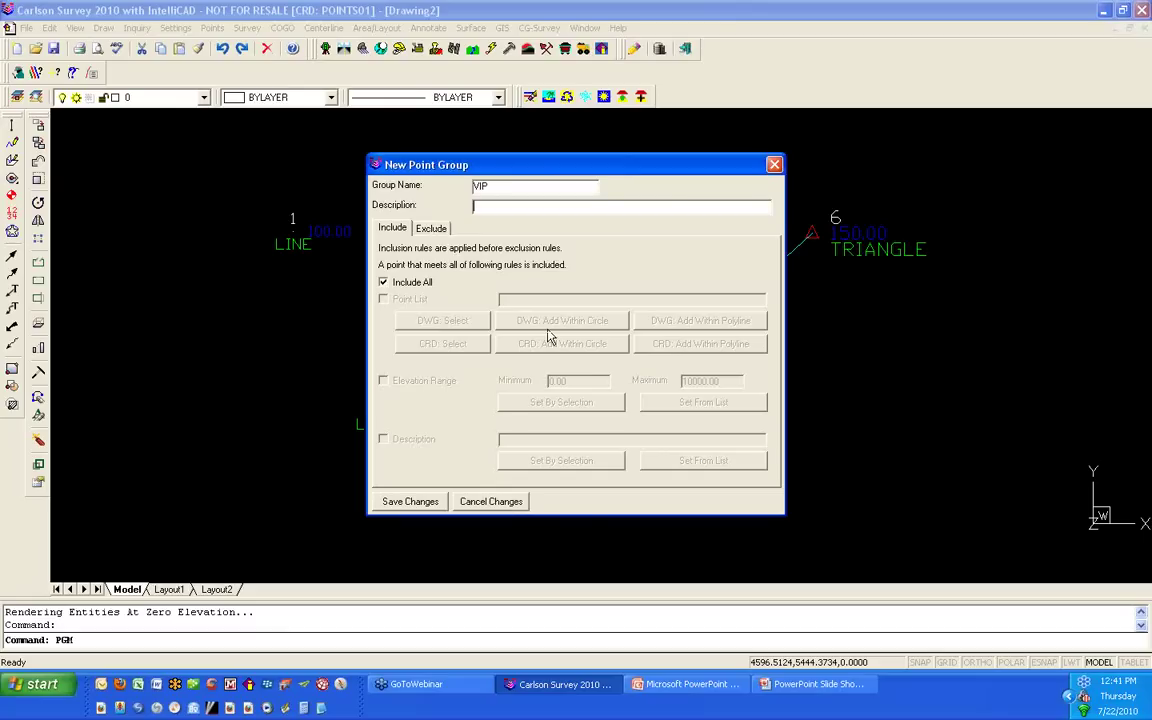
pyautogui.press('Tab')
pyautogui.write('VERY IMPORTANT POINTS')
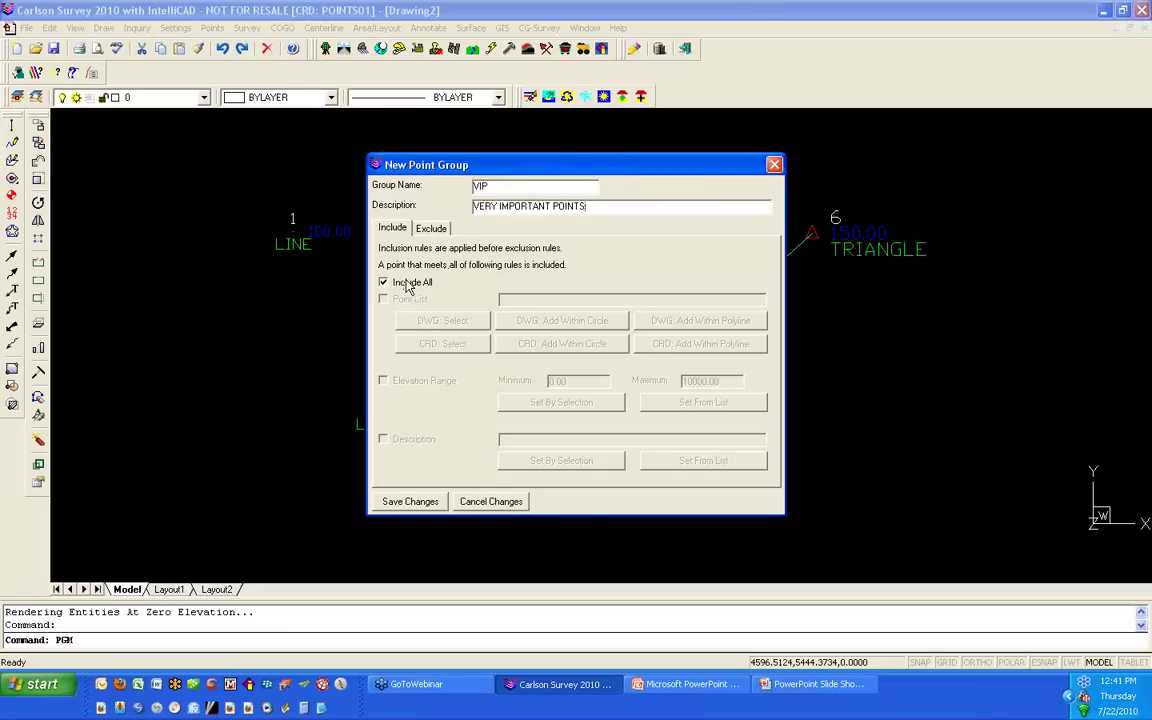
# Step: Give VIP a point list of points 2, 4 and 5 picked from the drawing, and save it
pyautogui.click(407, 283)
pyautogui.click(396, 300)
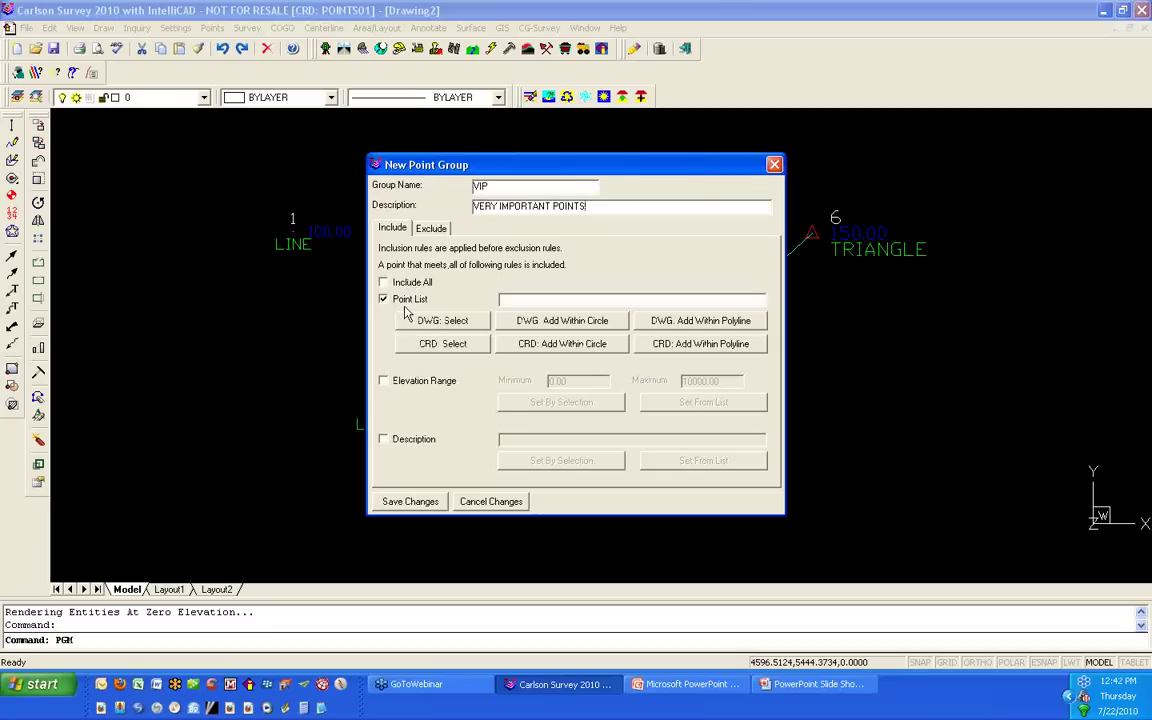
pyautogui.click(470, 330)
pyautogui.click(804, 514)
pyautogui.click(470, 452)
pyautogui.press('Return')
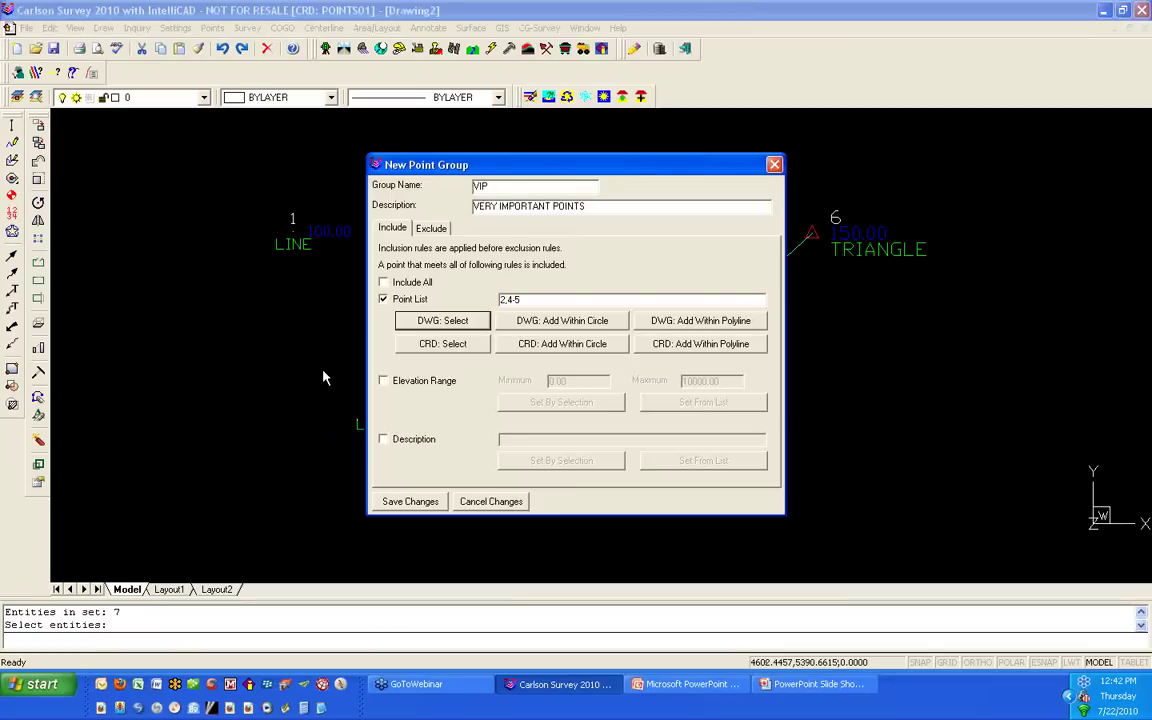
pyautogui.click(420, 505)
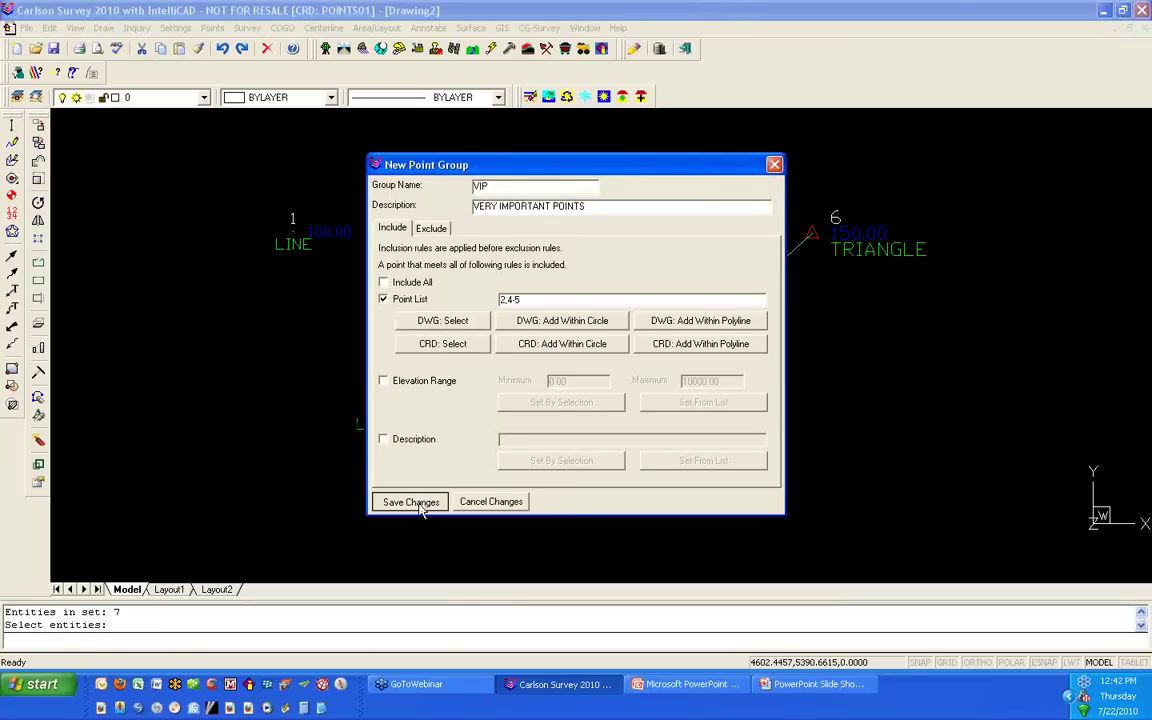
pyautogui.click(349, 280)
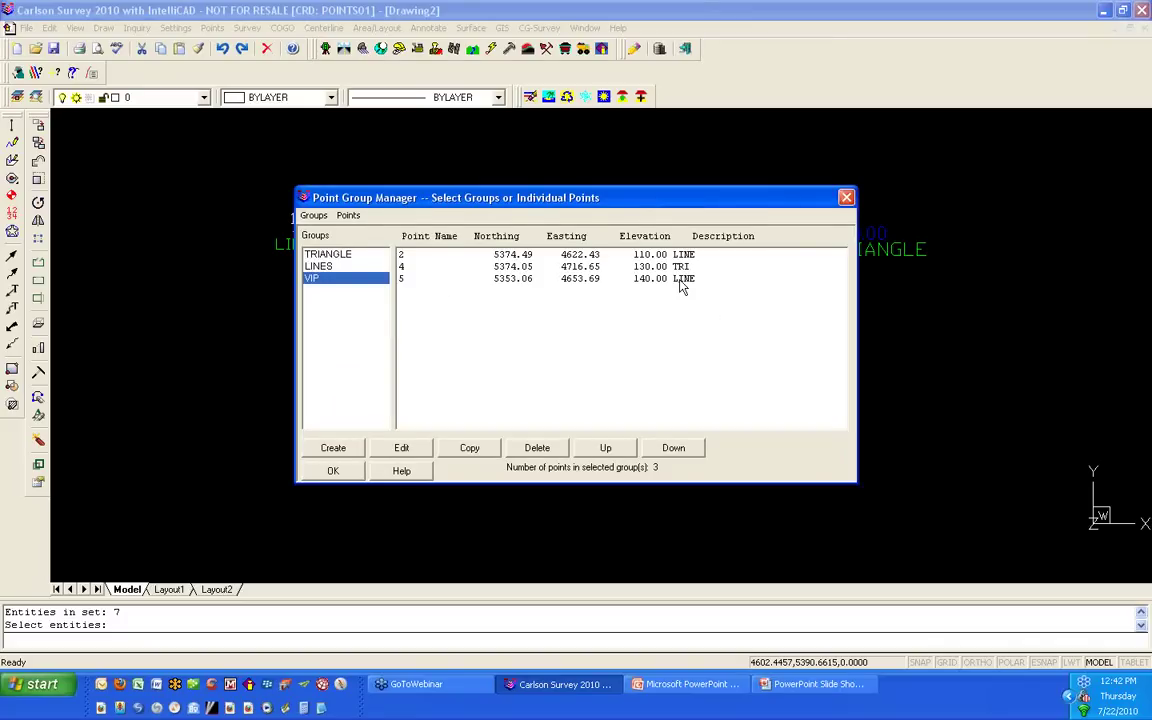
# Step: Start a new point group named TEST and bring up its exclusion rules
pyautogui.click(313, 215)
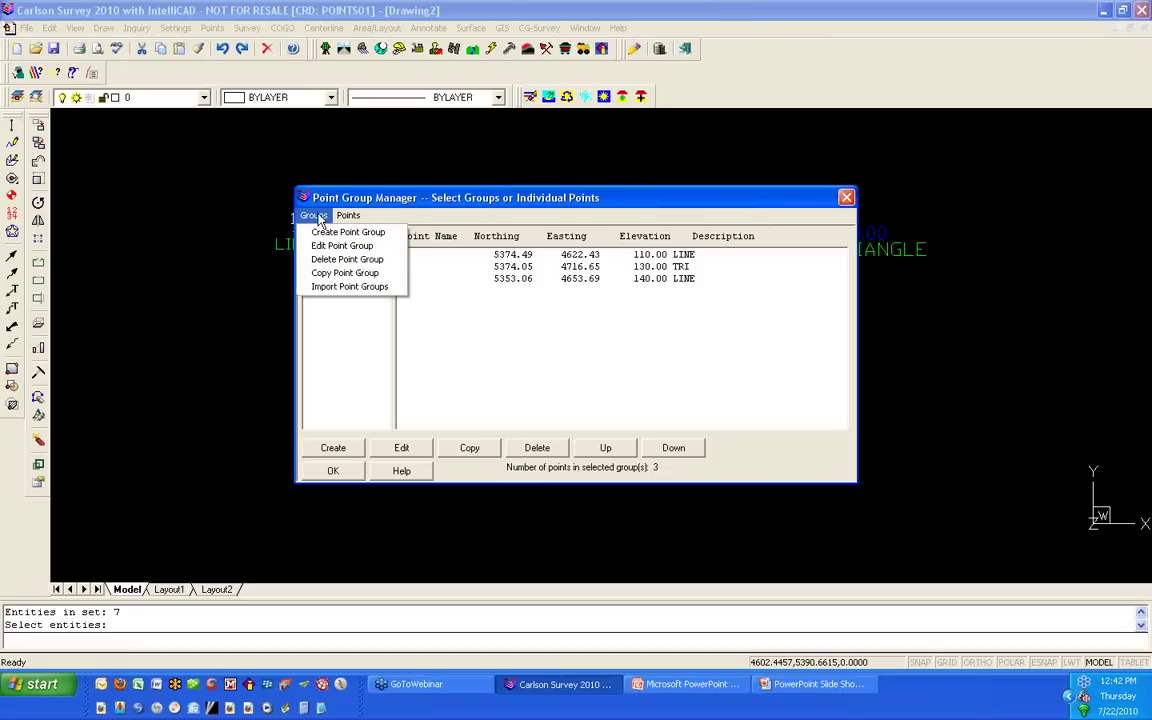
pyautogui.click(318, 232)
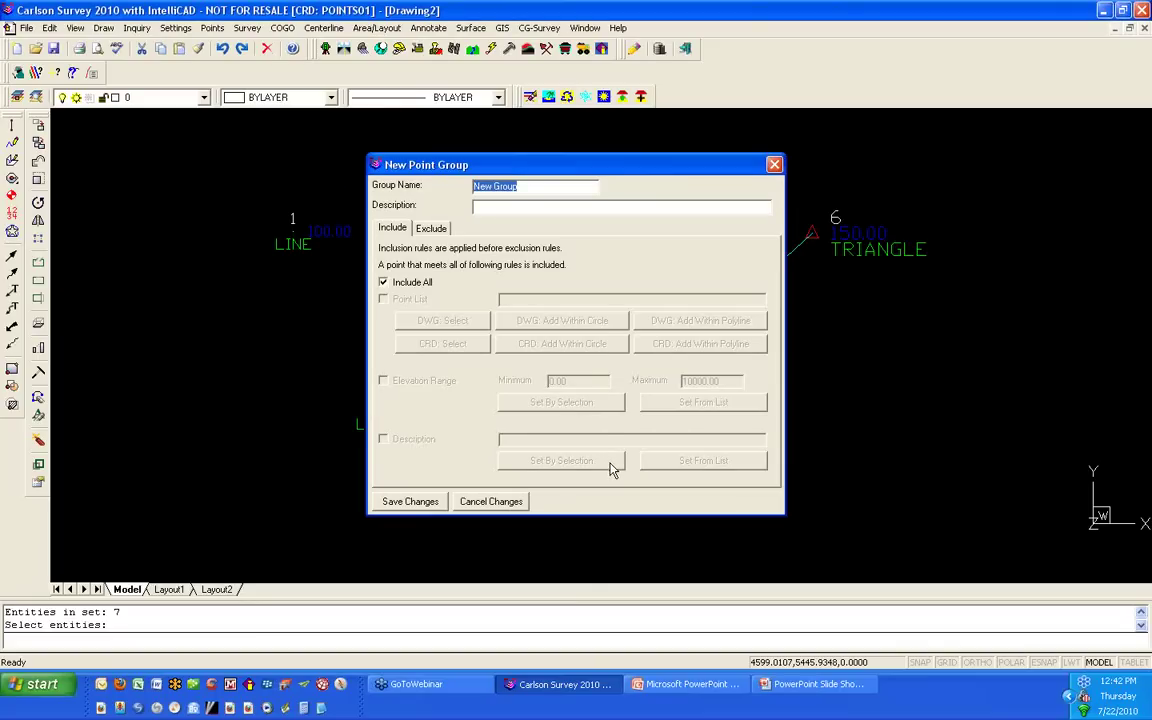
pyautogui.write('TEST')
pyautogui.write('!')
pyautogui.press('BackSpace')
pyautogui.click(438, 229)
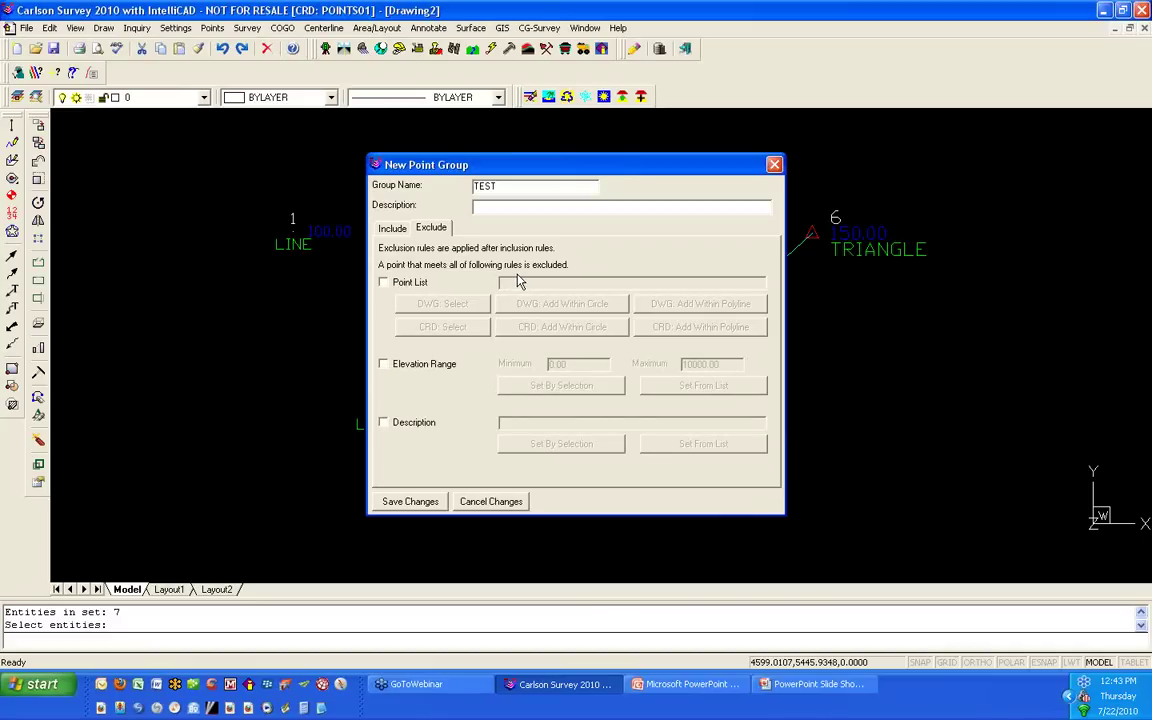
pyautogui.moveTo(541, 172); pyautogui.dragTo(522, 511)
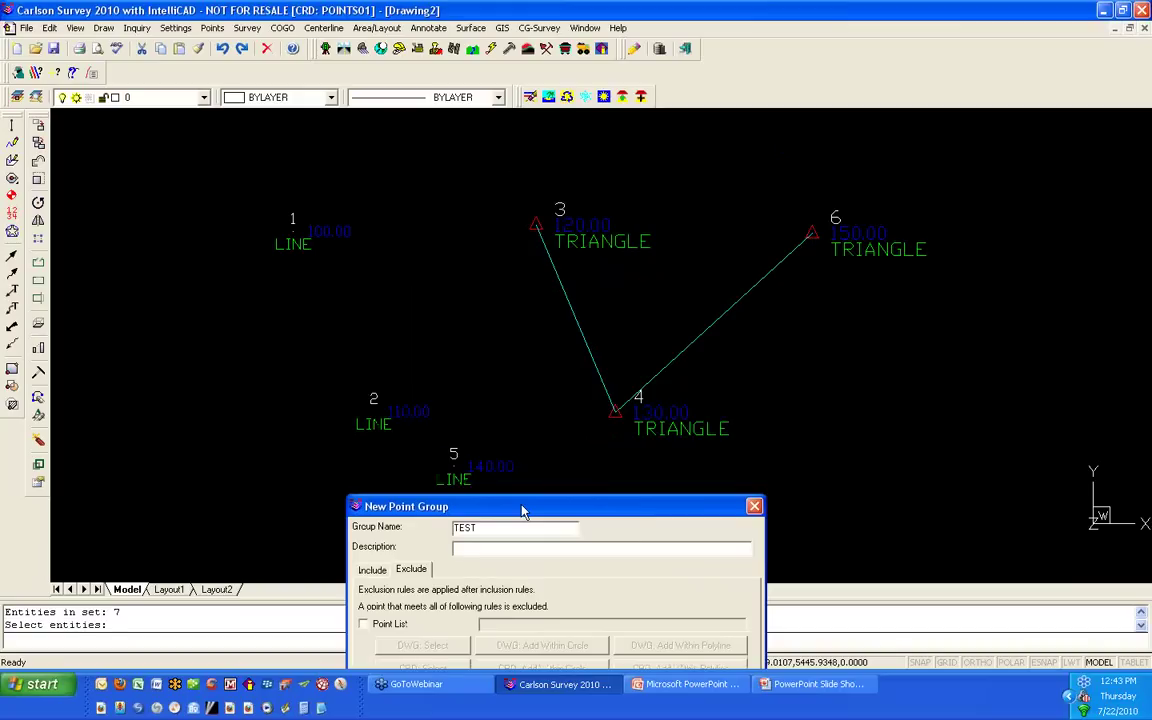
pyautogui.moveTo(522, 512); pyautogui.dragTo(475, 100)
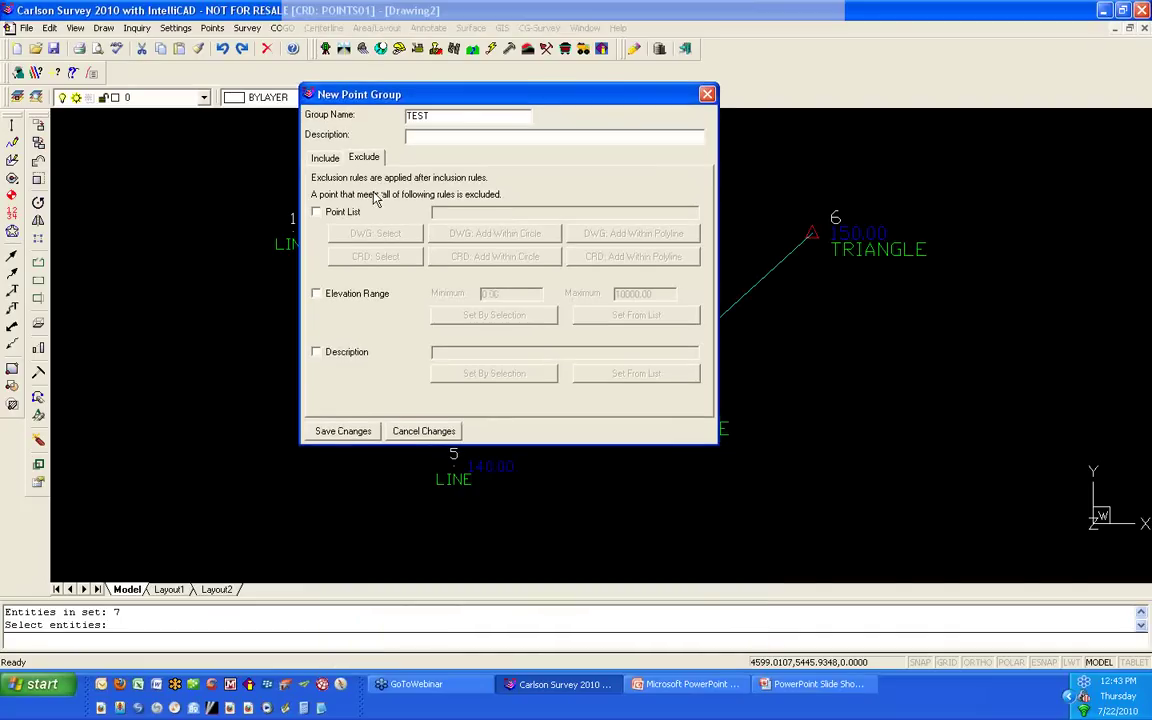
# Step: Exclude elevations 105 to 125 from TEST, save it, and view its points 1, 4, 5, 6
pyautogui.click(368, 294)
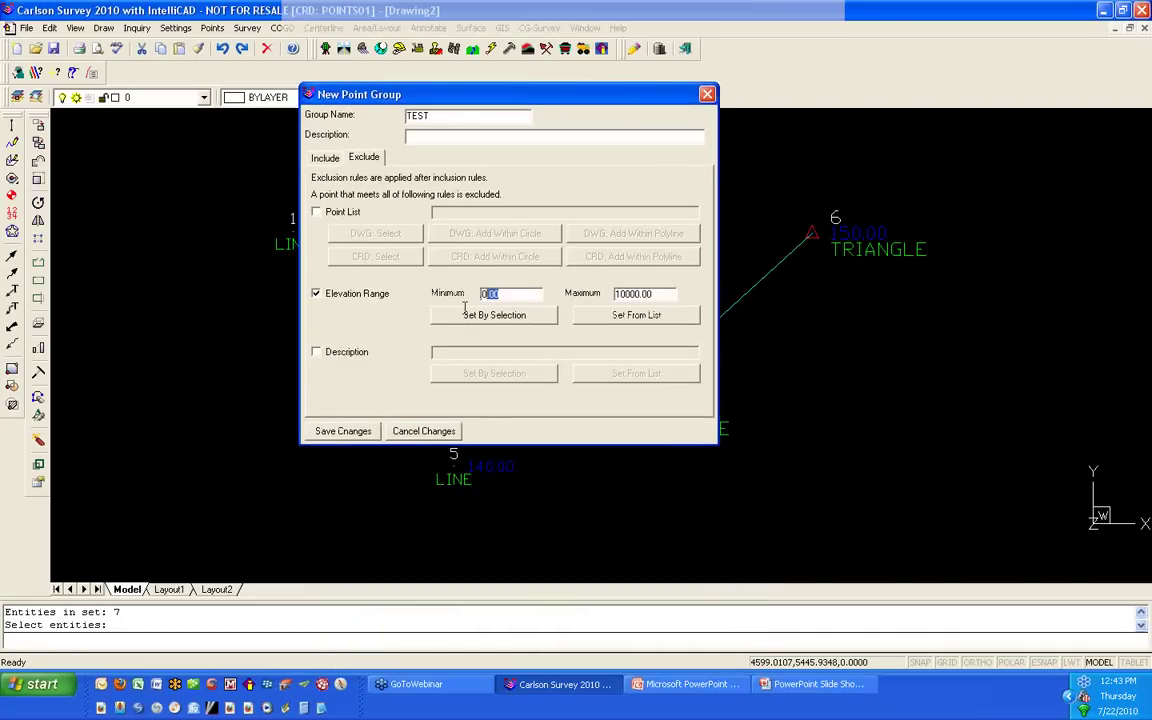
pyautogui.write('105')
pyautogui.press('Tab')
pyautogui.write('125')
pyautogui.click(343, 431)
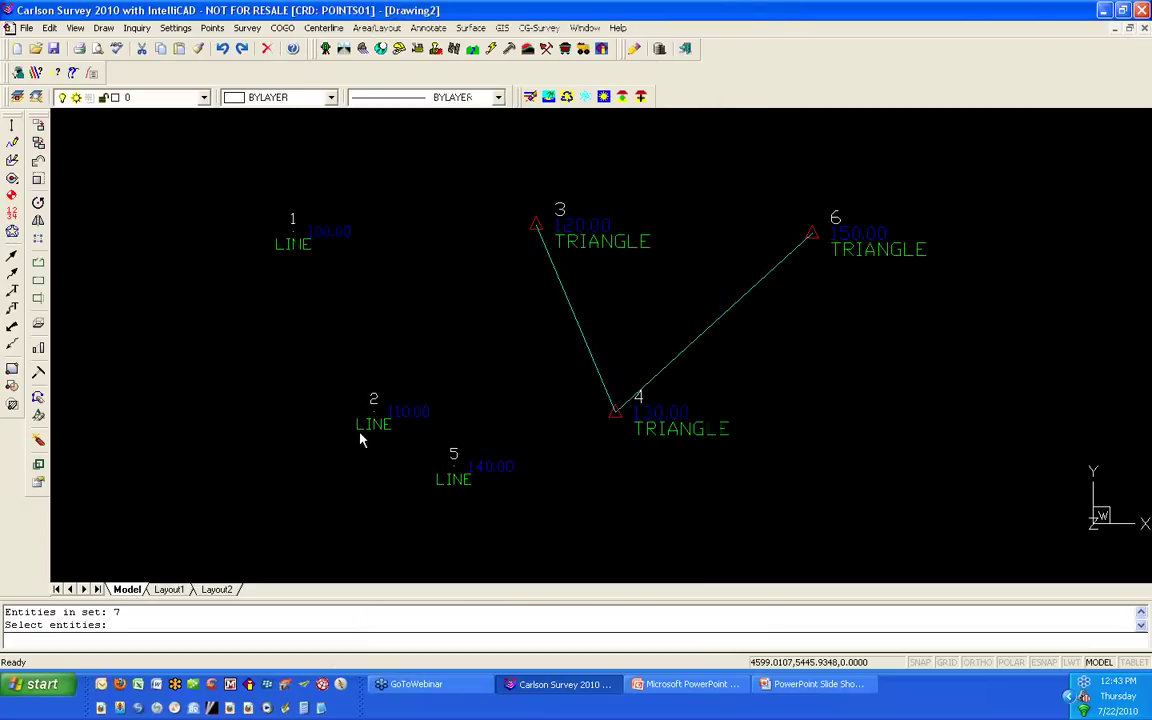
pyautogui.click(328, 291)
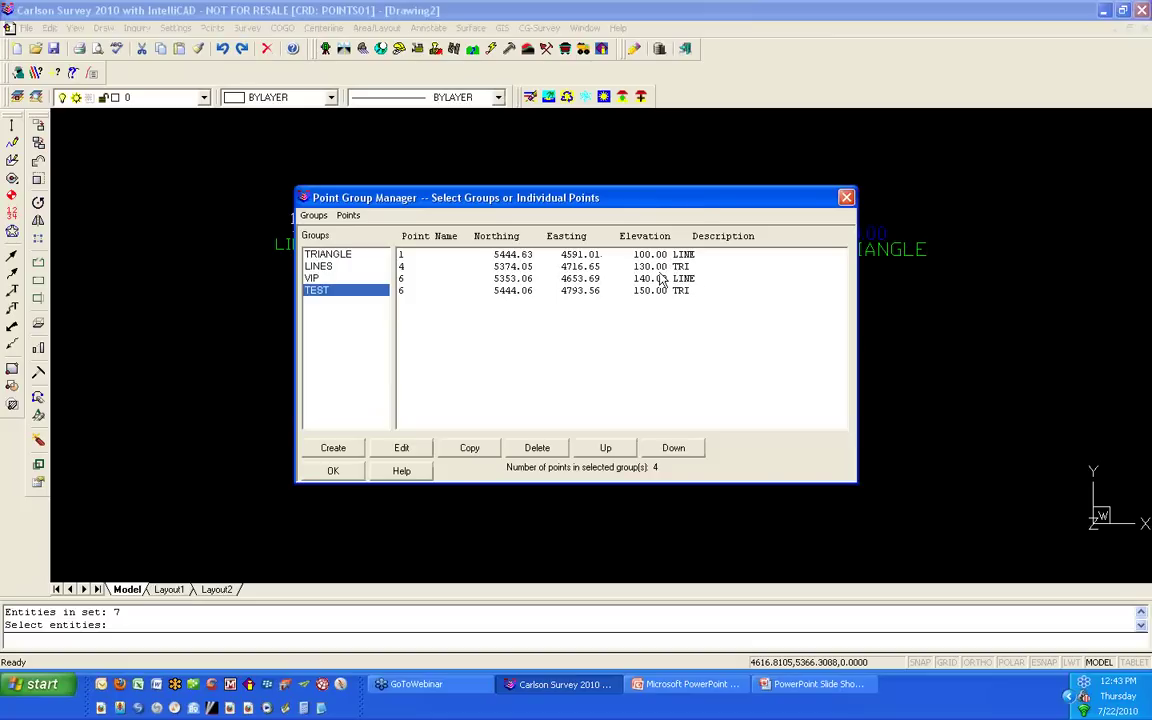
pyautogui.moveTo(667, 197)
pyautogui.mouseDown()
pyautogui.moveTo(544, 250)
pyautogui.moveTo(612, 407)
pyautogui.moveTo(618, 463)
pyautogui.mouseUp()
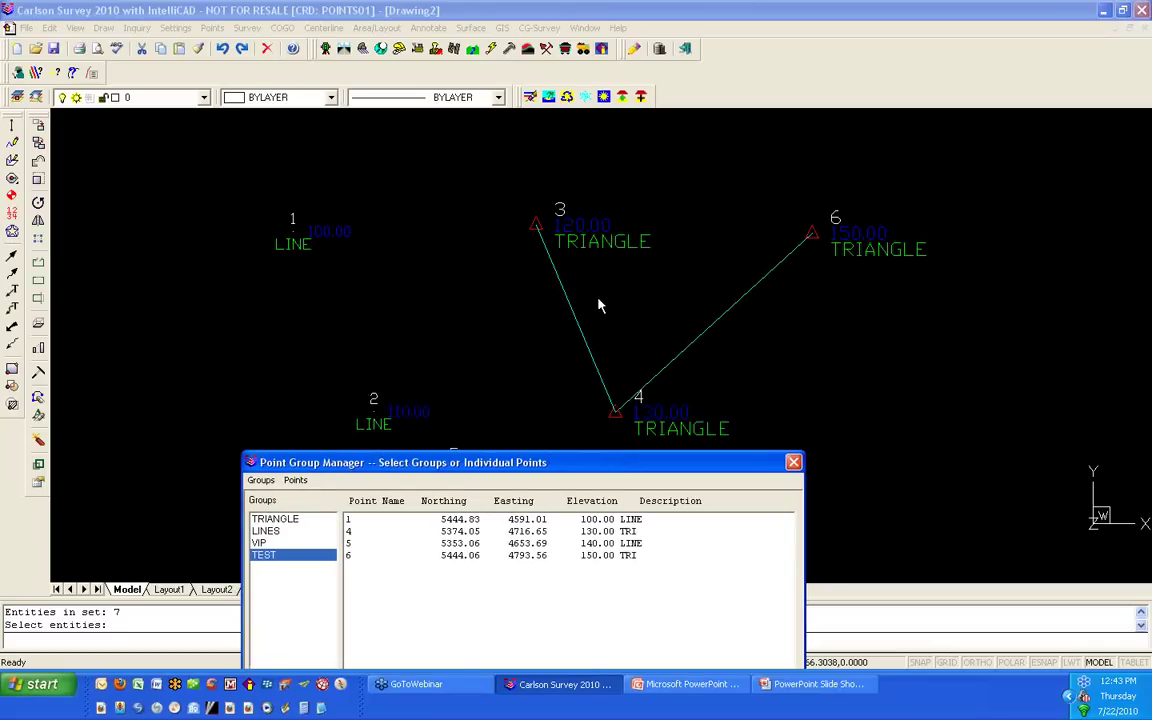
pyautogui.moveTo(595, 467); pyautogui.dragTo(579, 179)
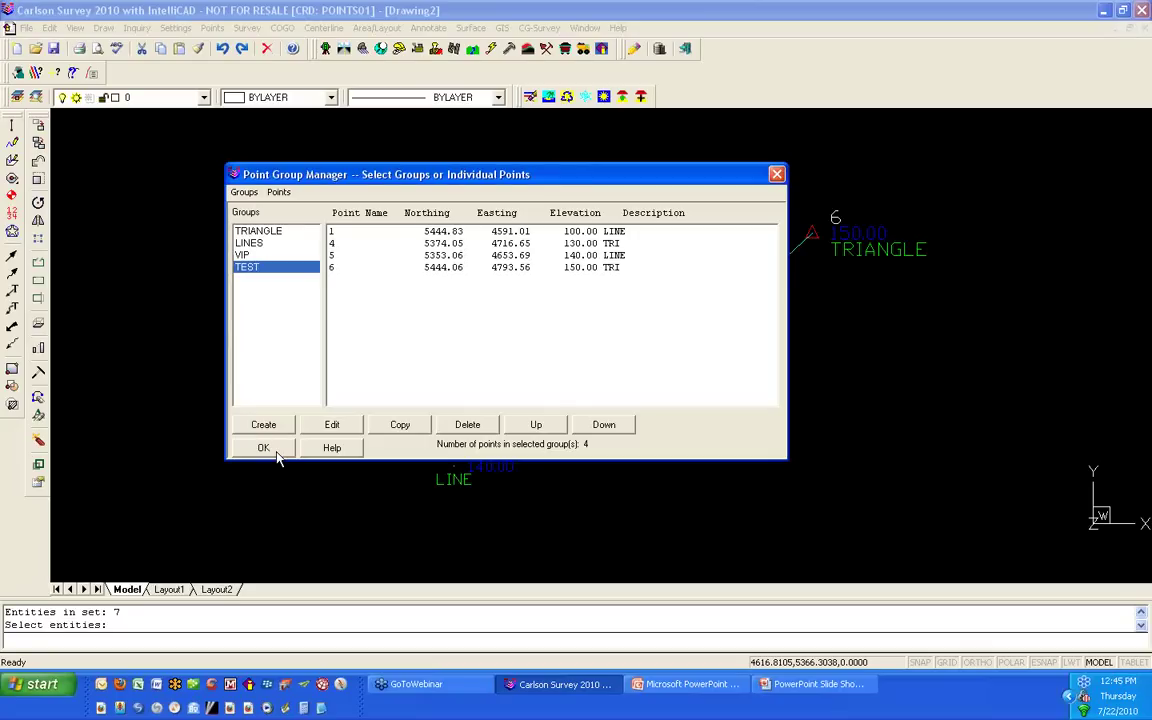
# Step: Close the Point Group Manager and set Triangulate and Contour to use a file or point group
pyautogui.click(274, 452)
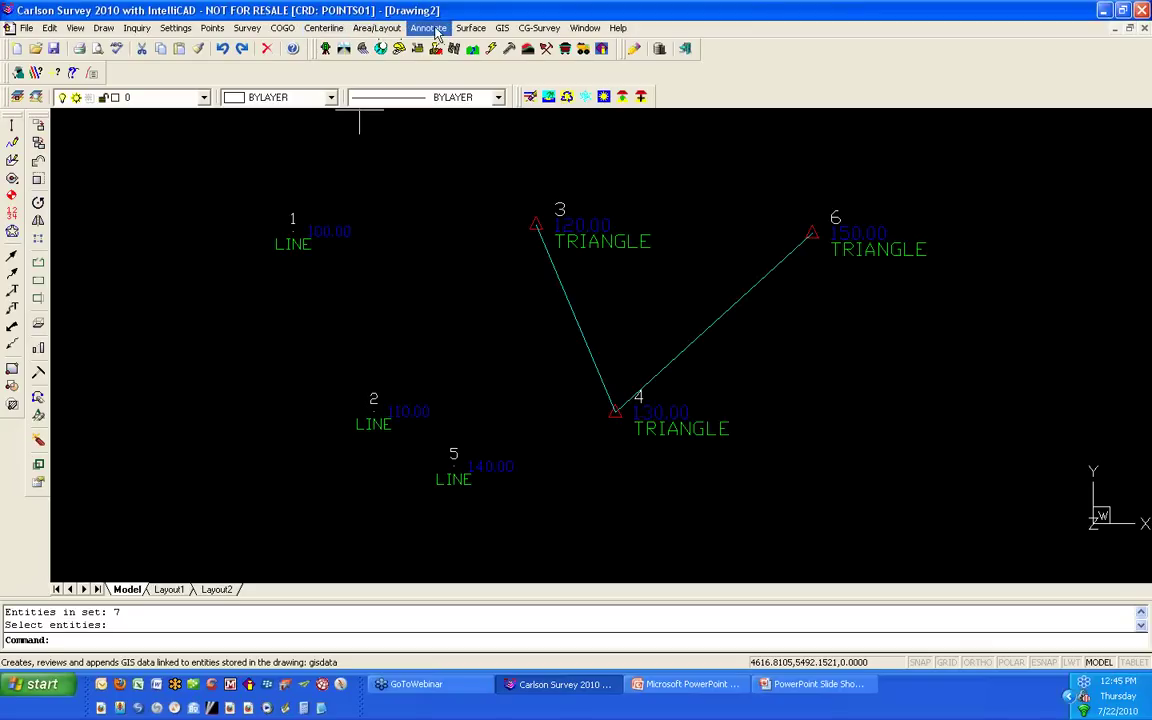
pyautogui.click(470, 28)
pyautogui.click(450, 72)
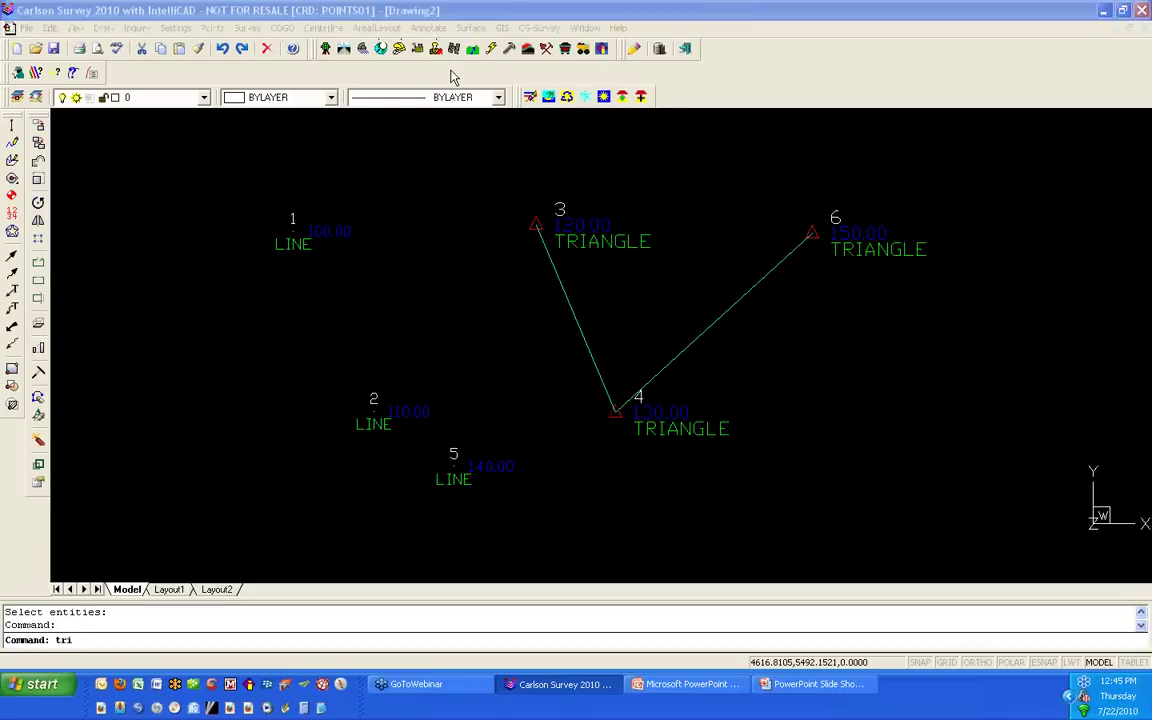
pyautogui.click(534, 137)
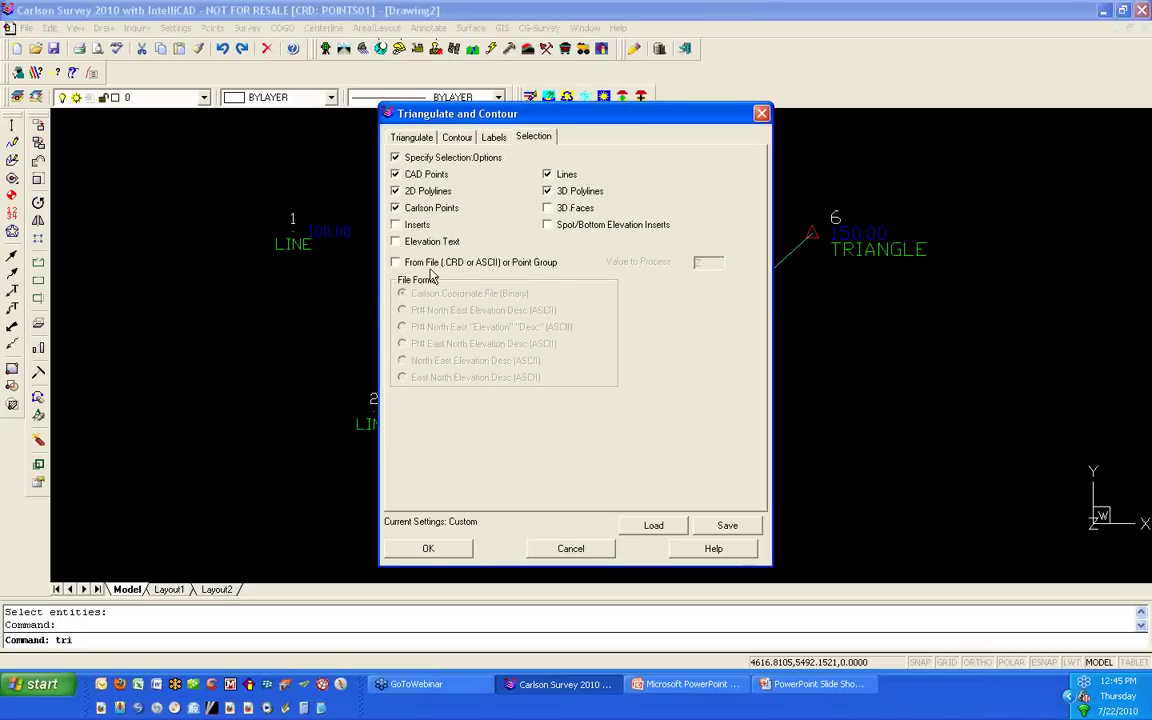
pyautogui.click(421, 176)
pyautogui.click(415, 208)
pyautogui.click(396, 262)
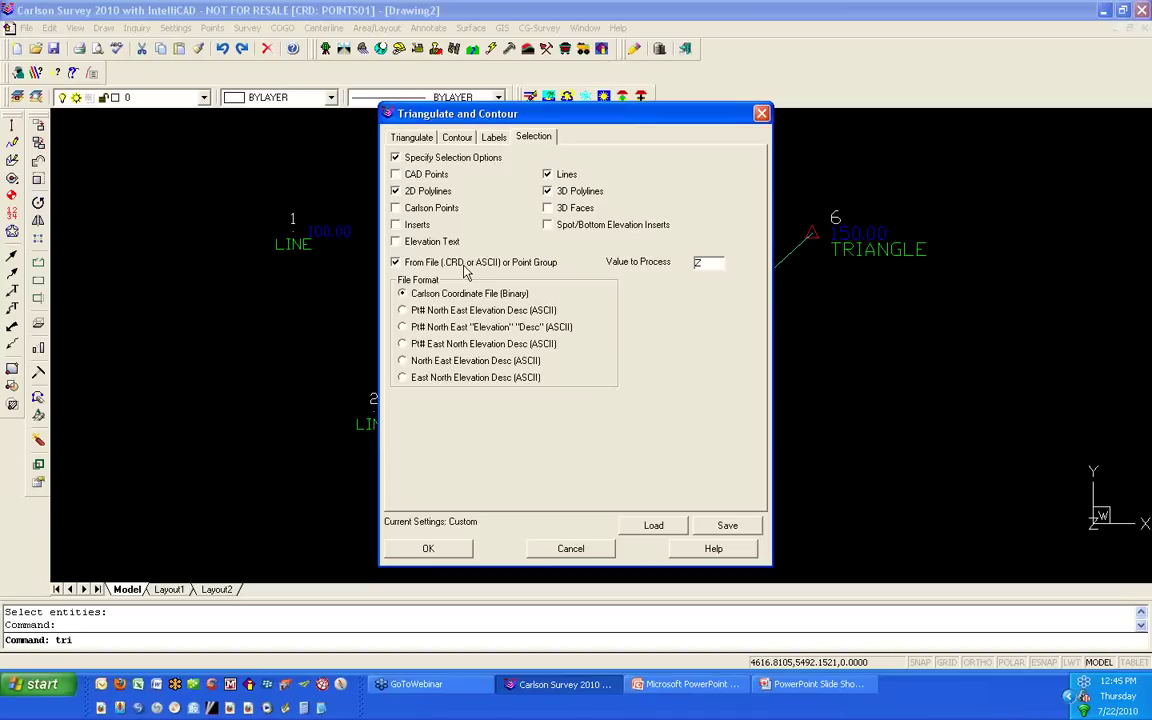
# Step: Attempt the triangulation, dismiss the missing file name warning, and cancel
pyautogui.click(447, 557)
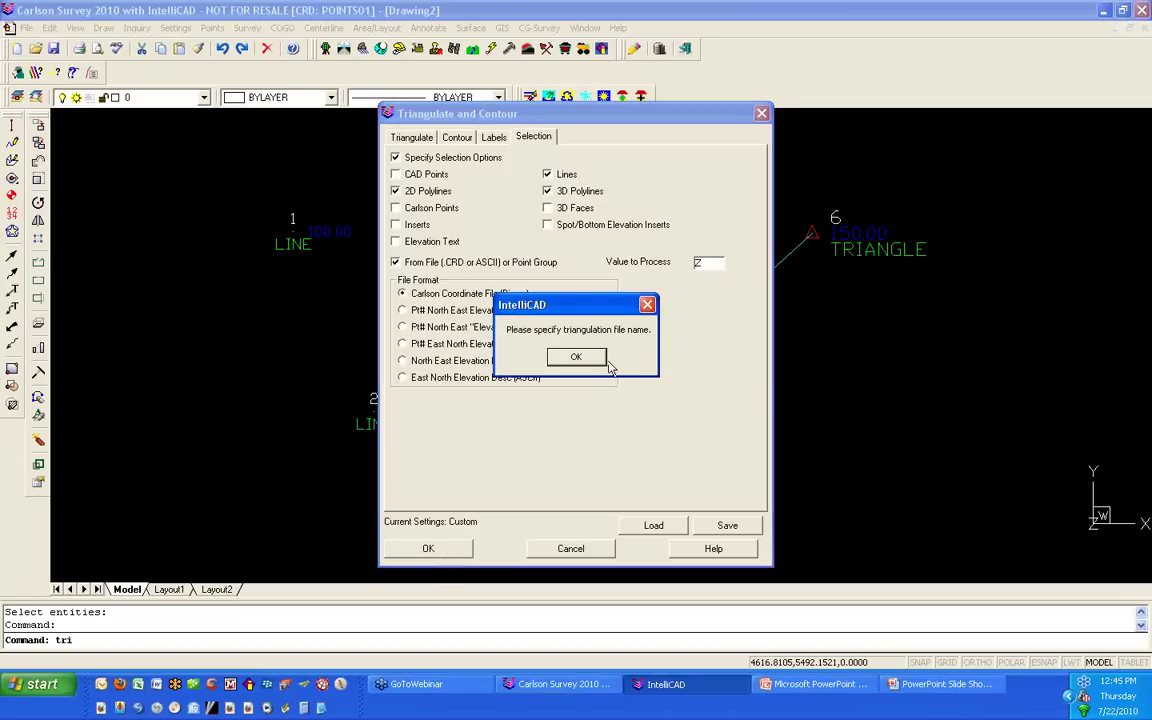
pyautogui.click(587, 358)
pyautogui.click(574, 555)
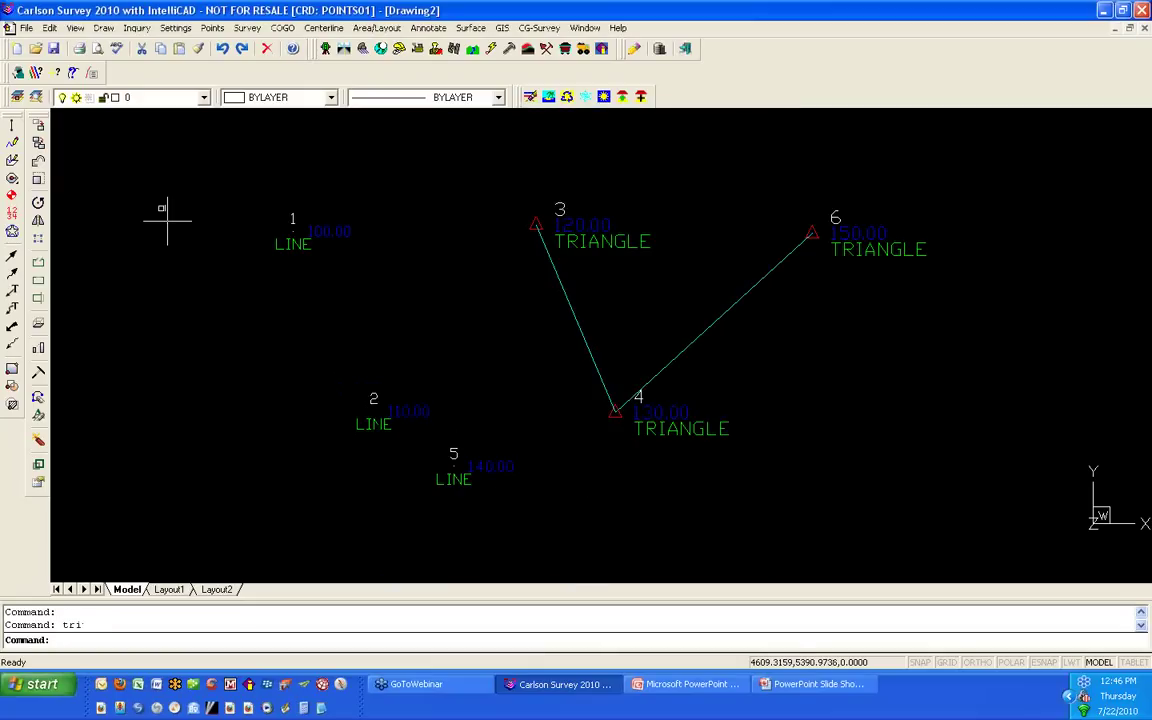
# Step: Open the drawing 2010-07-22_Translate-Rotate-Compare.dwg
pyautogui.click(37, 50)
pyautogui.click(496, 213)
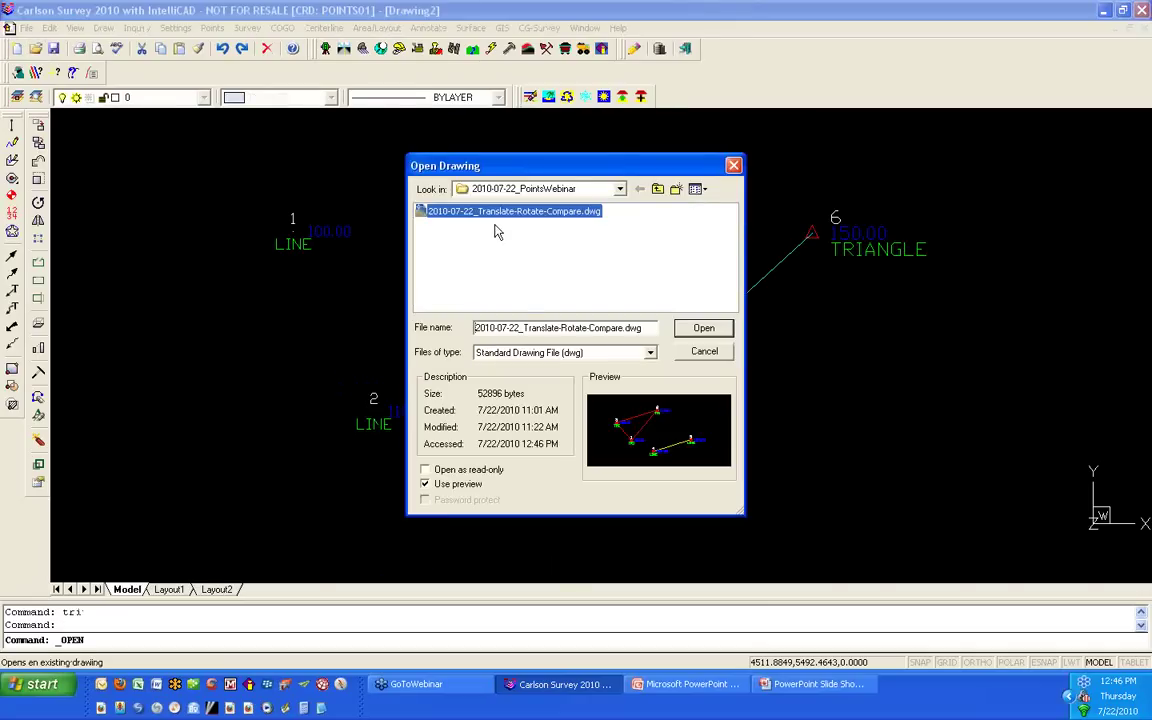
pyautogui.click(729, 334)
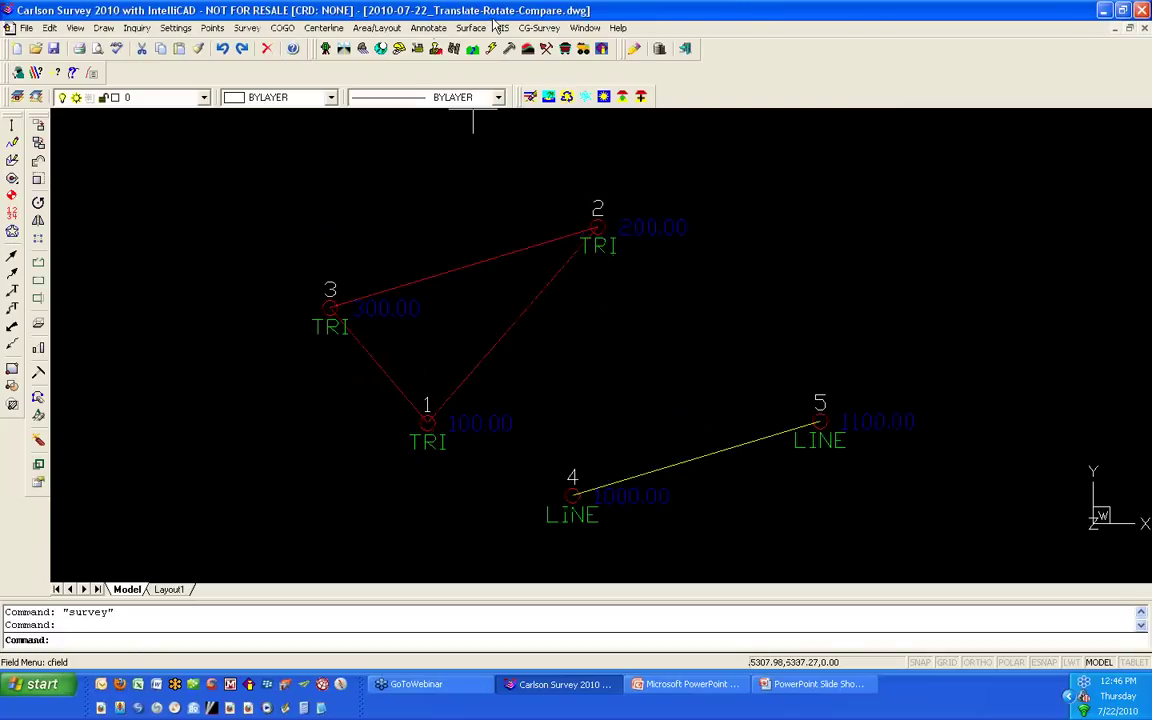
# Step: Make the existing file 2010-07-22_T-R-C.crd the active coordinate file
pyautogui.click(208, 30)
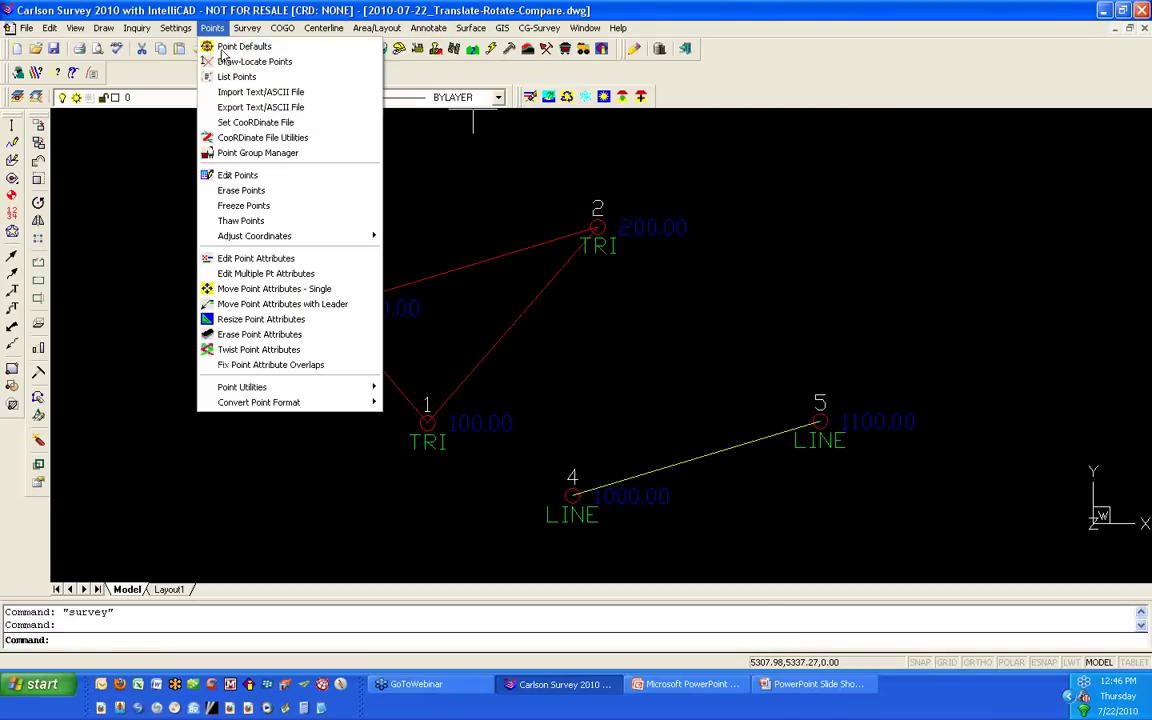
pyautogui.click(259, 121)
pyautogui.click(340, 186)
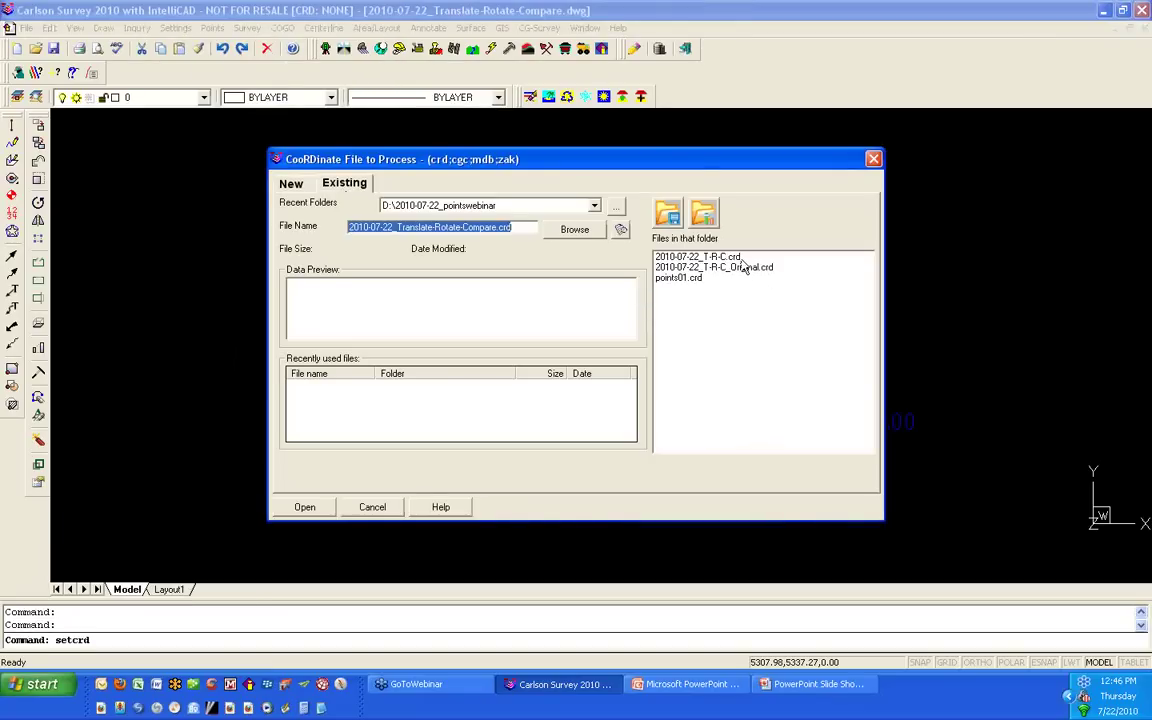
pyautogui.click(693, 257)
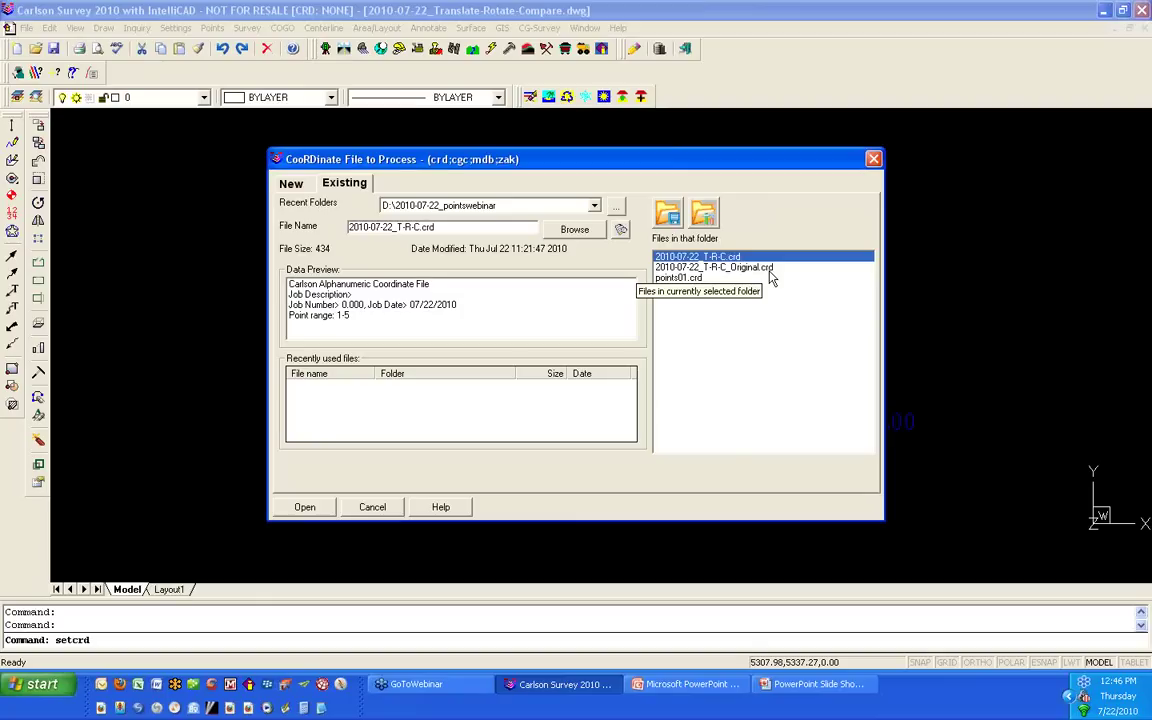
pyautogui.click(323, 507)
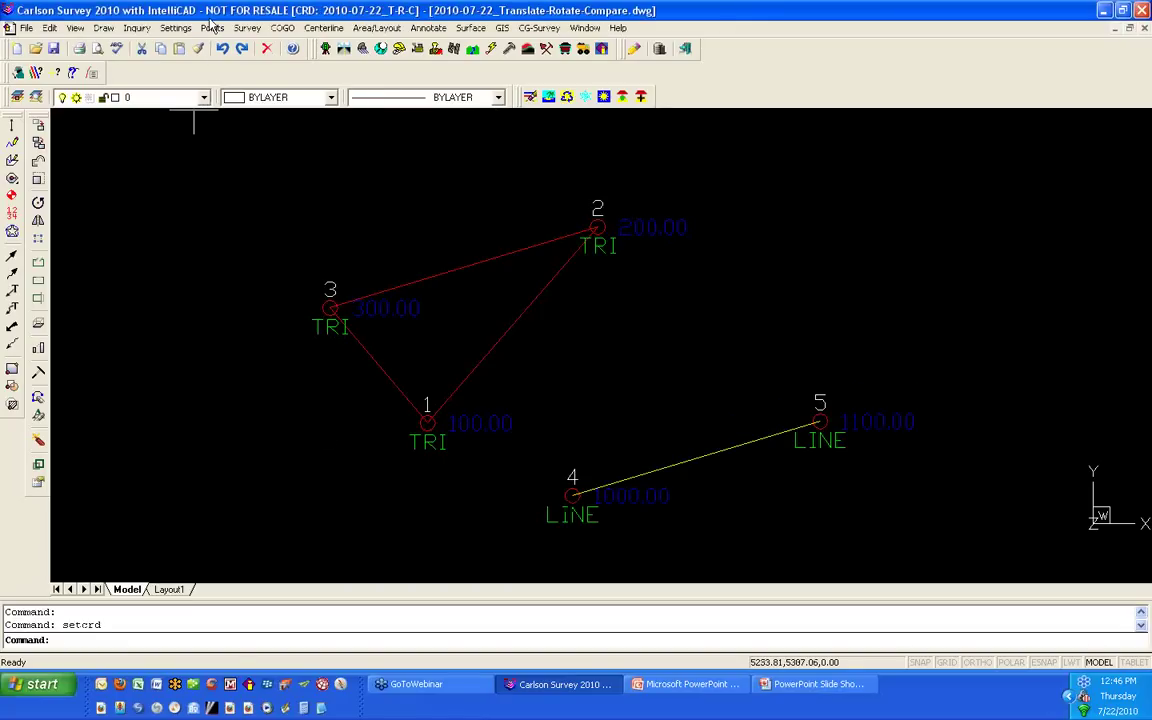
pyautogui.click(211, 28)
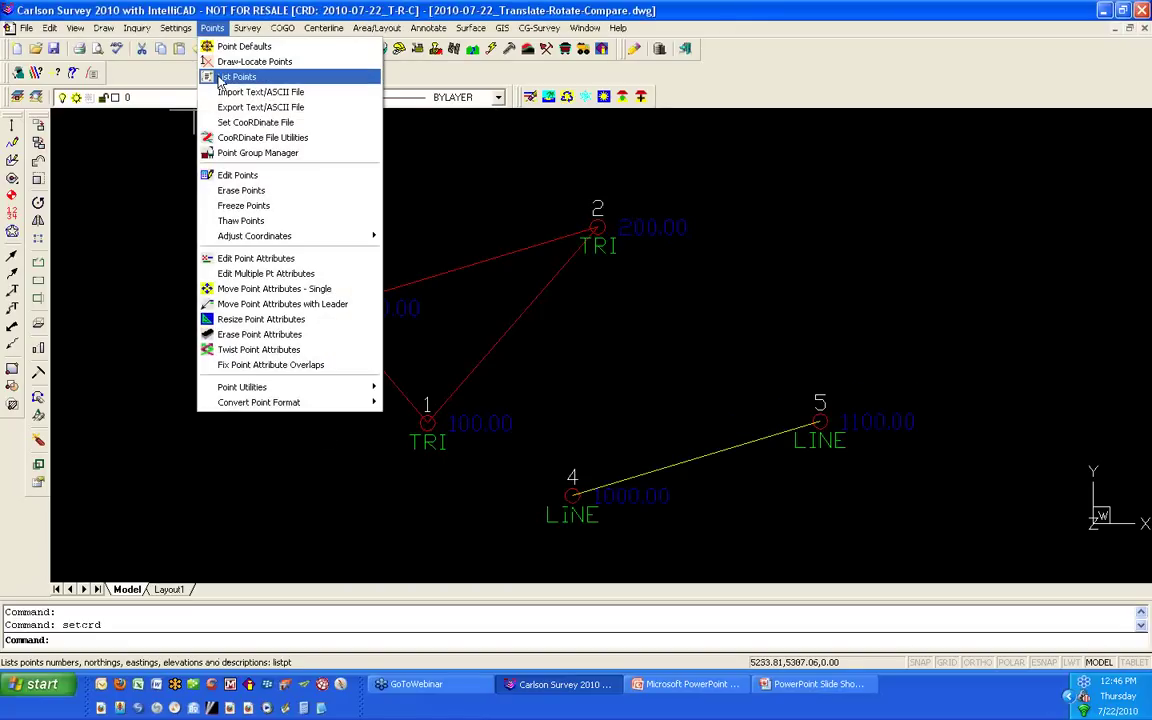
pyautogui.click(230, 77)
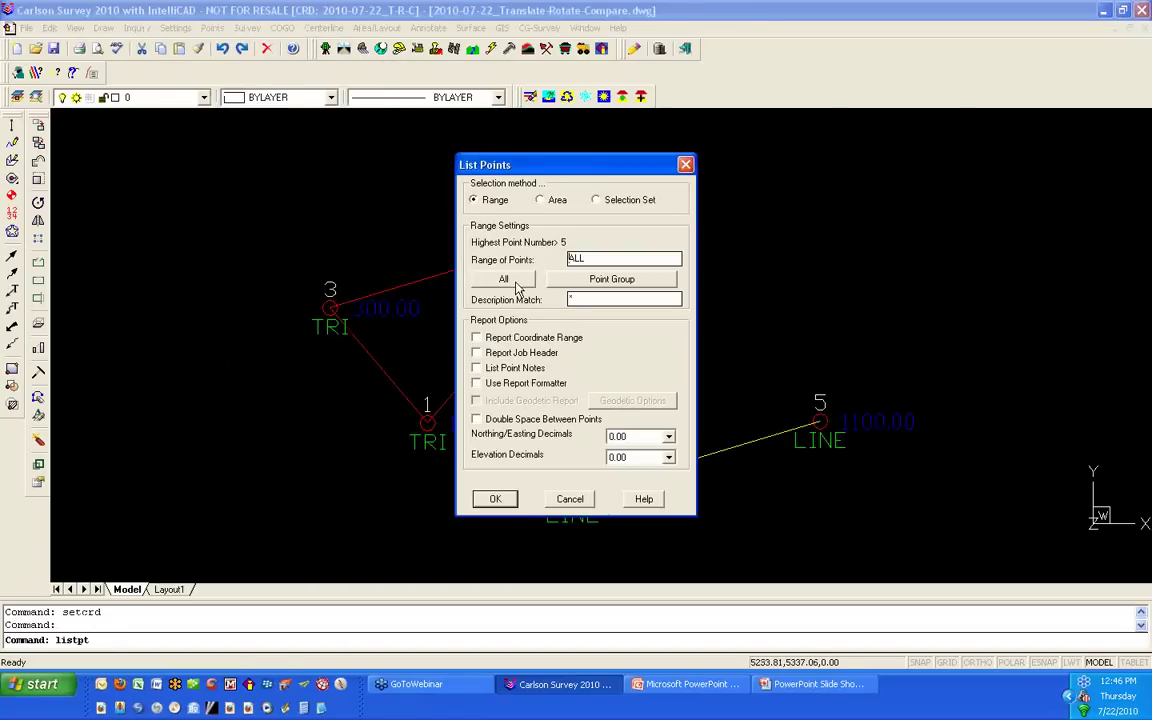
pyautogui.click(503, 506)
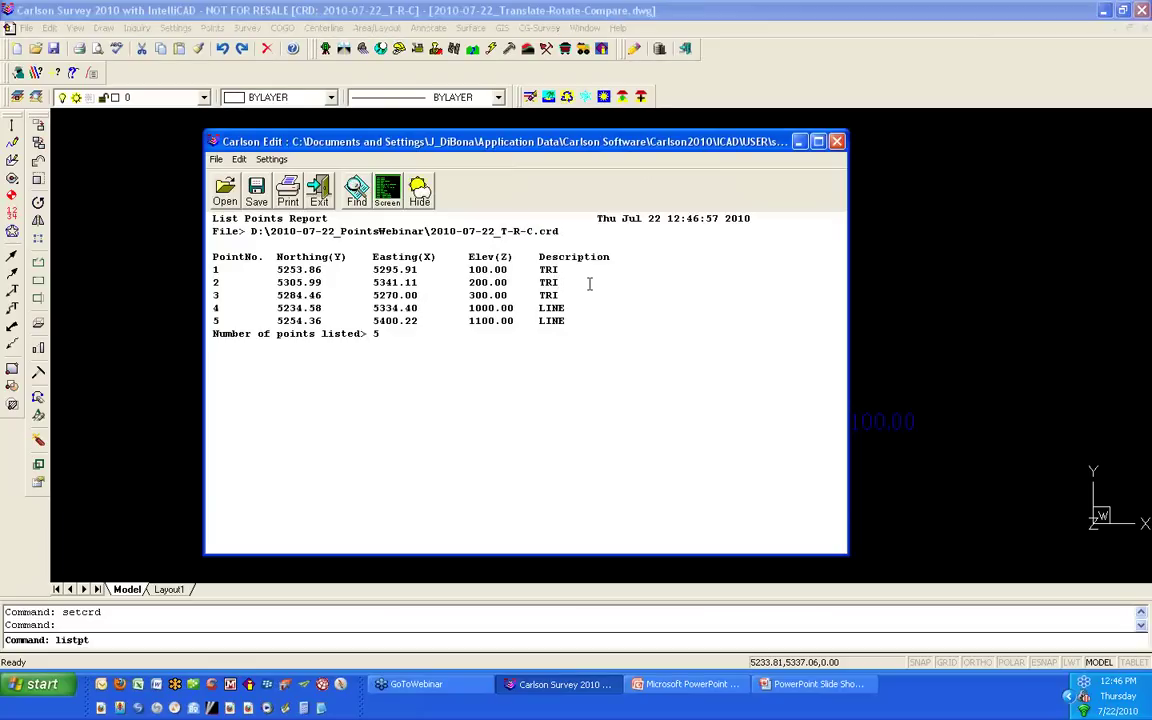
pyautogui.click(837, 141)
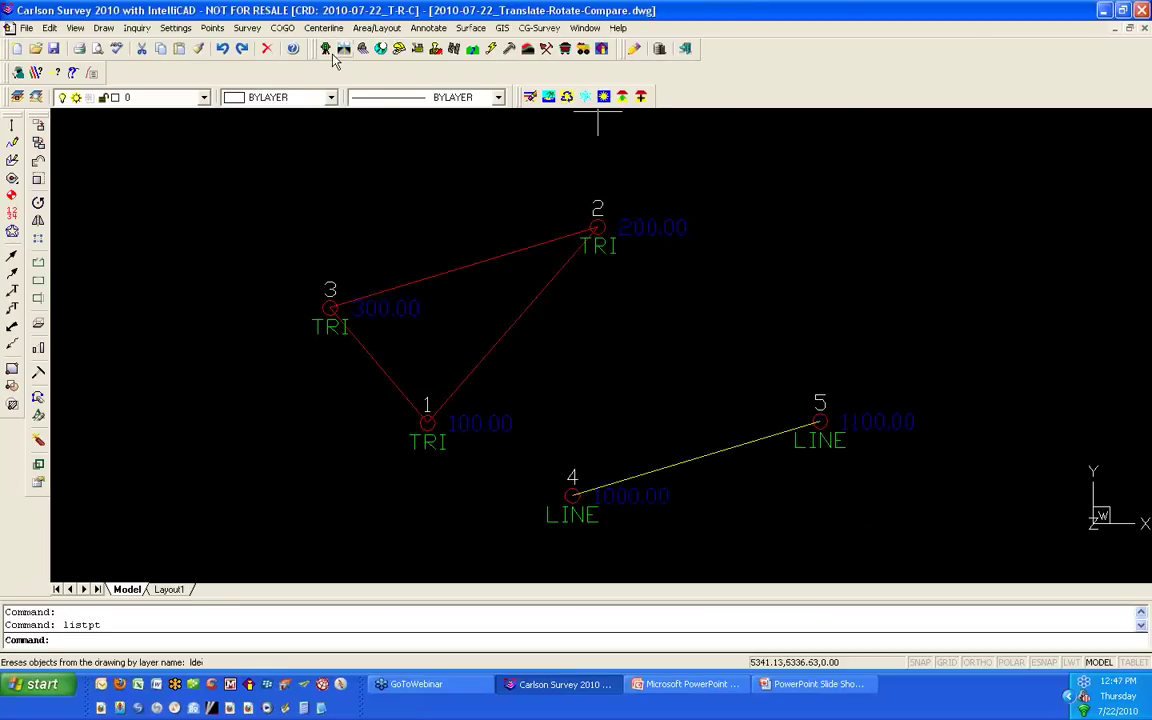
pyautogui.click(250, 28)
pyautogui.moveTo(212, 28)
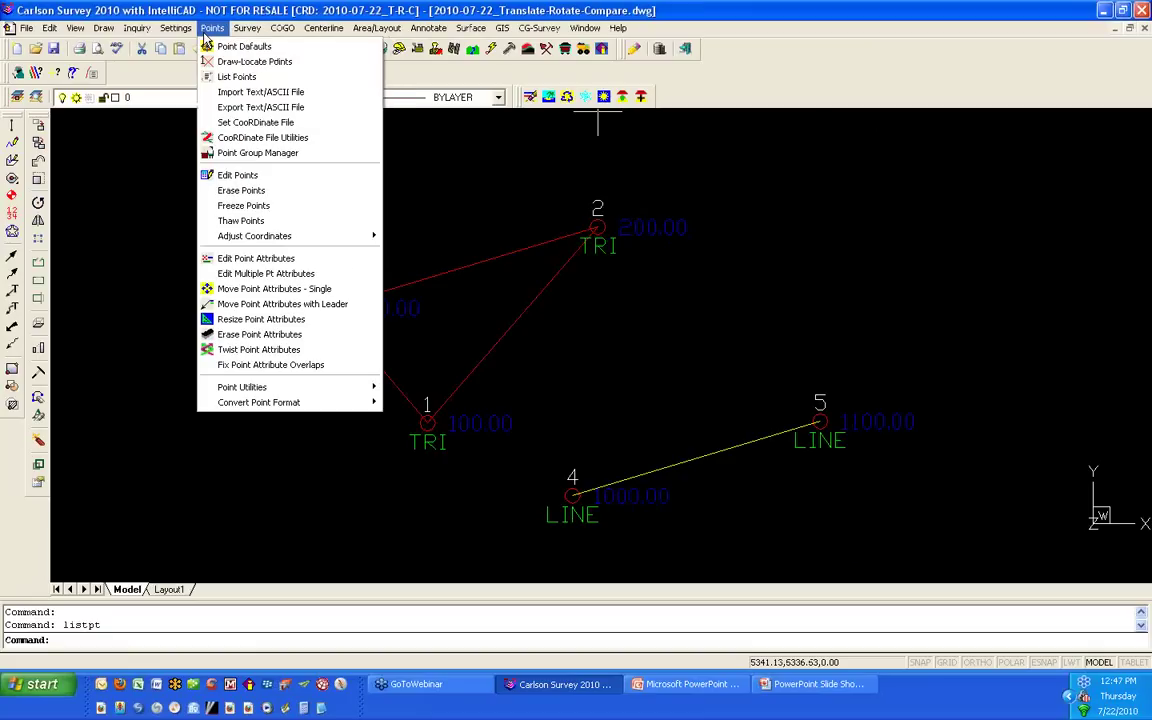
pyautogui.moveTo(243, 238)
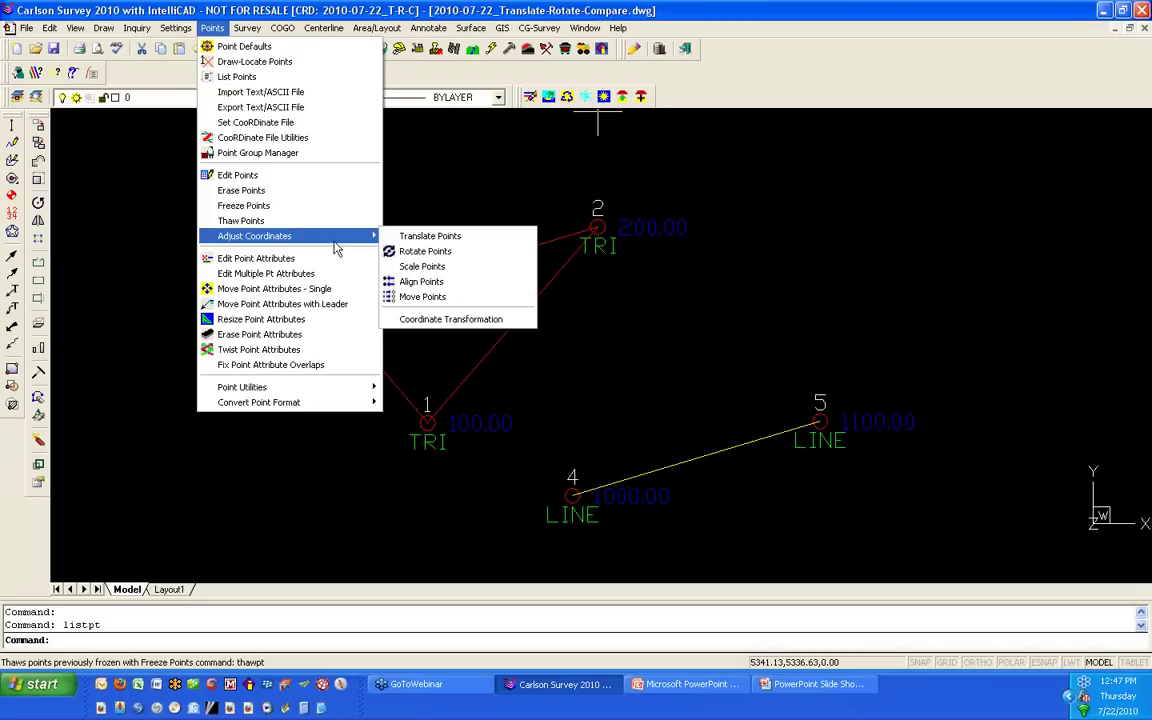
pyautogui.click(481, 240)
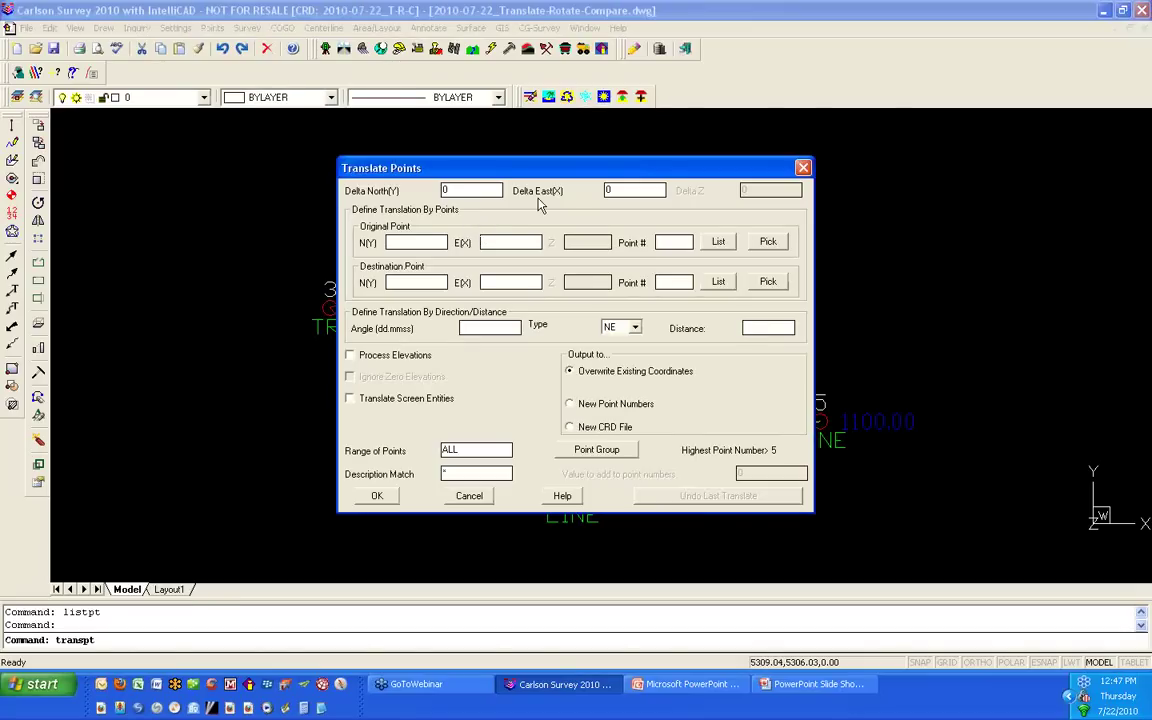
pyautogui.click(470, 496)
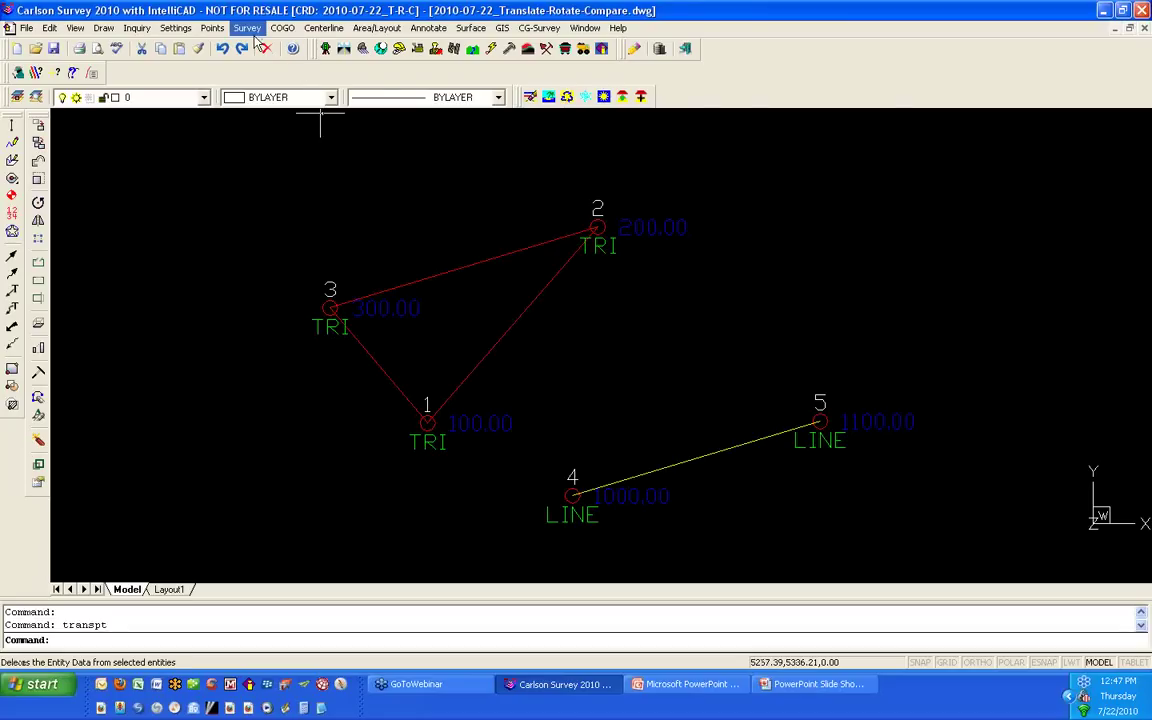
# Step: Start Translate Points with original point 1 and destination point 4 from the list
pyautogui.click(207, 31)
pyautogui.moveTo(330, 235)
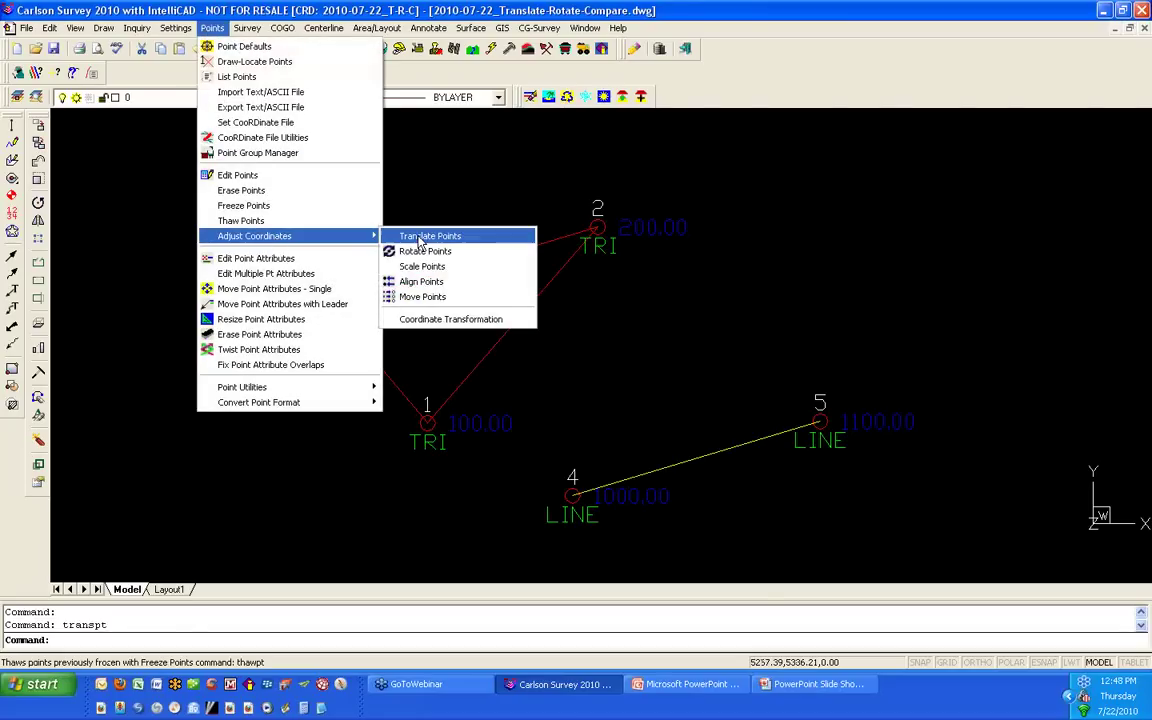
pyautogui.click(420, 238)
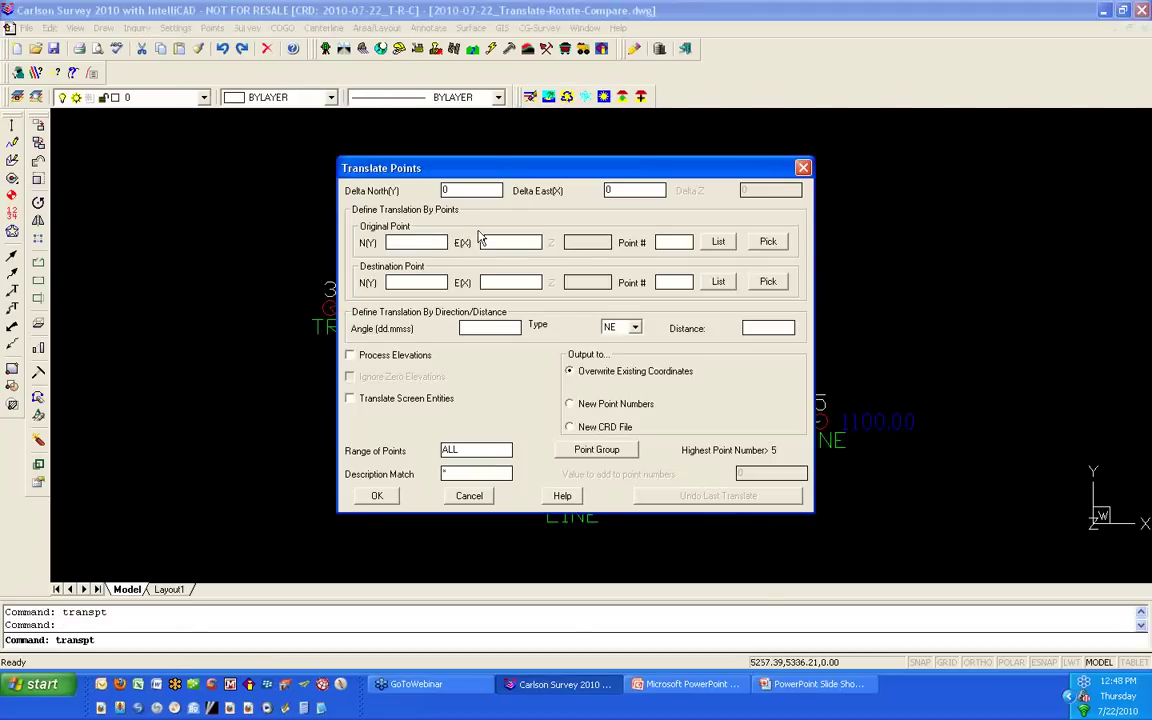
pyautogui.click(674, 243)
pyautogui.write('1,')
pyautogui.press('Tab')
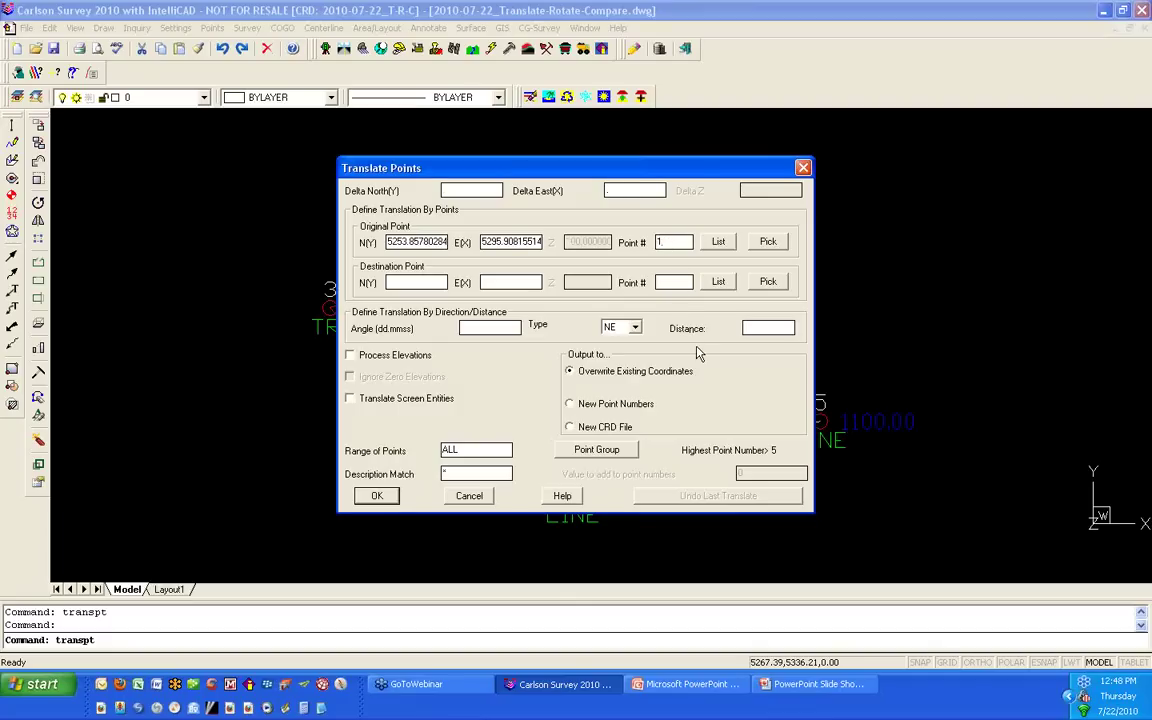
pyautogui.click(731, 287)
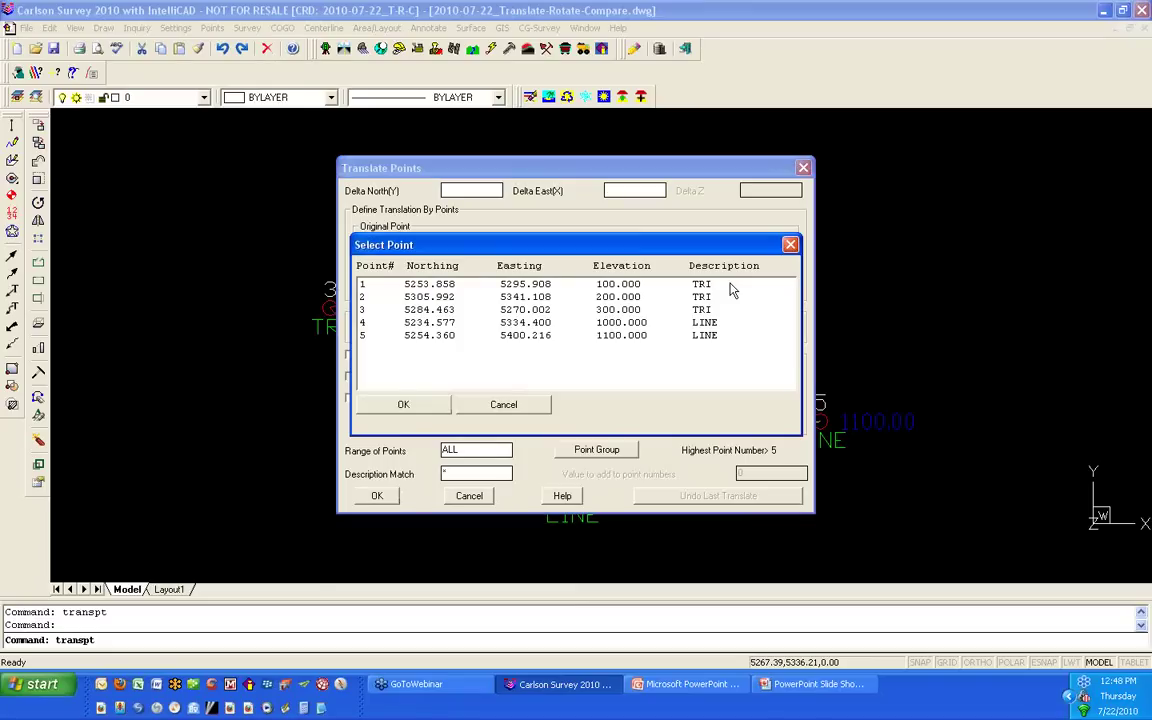
pyautogui.click(430, 322)
pyautogui.click(430, 405)
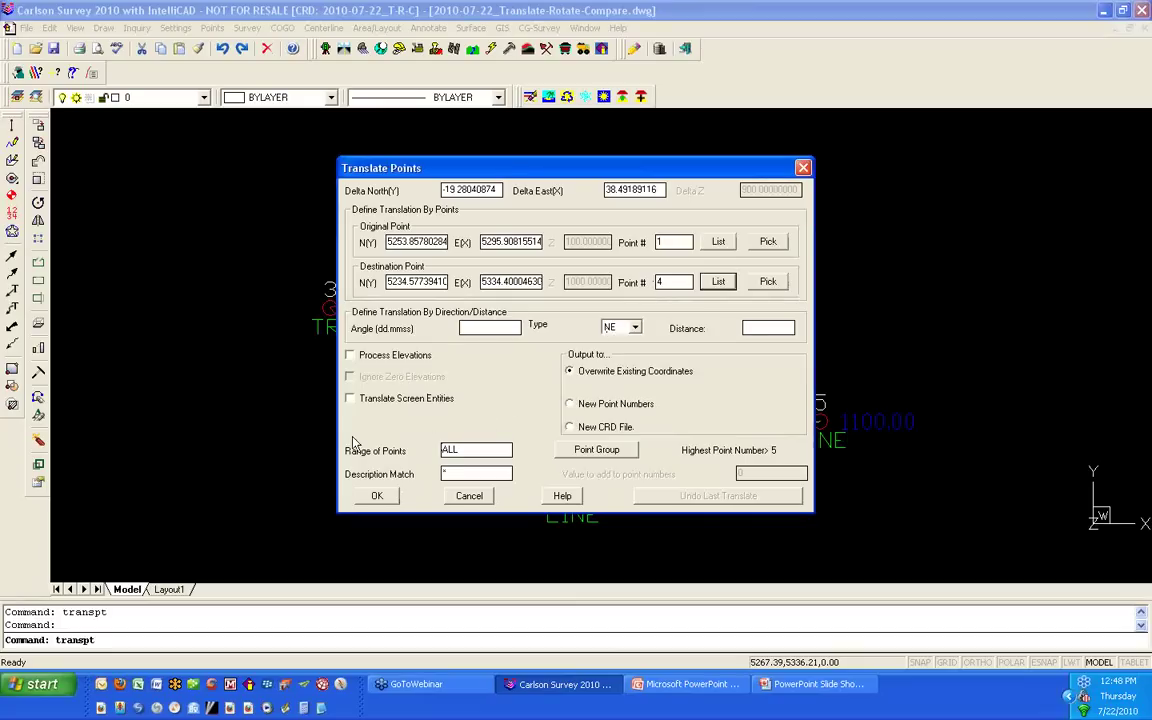
# Step: Enable Translate Screen Entities, set the point range to 1-3, and apply
pyautogui.click(351, 399)
pyautogui.moveTo(541, 168); pyautogui.dragTo(552, 465)
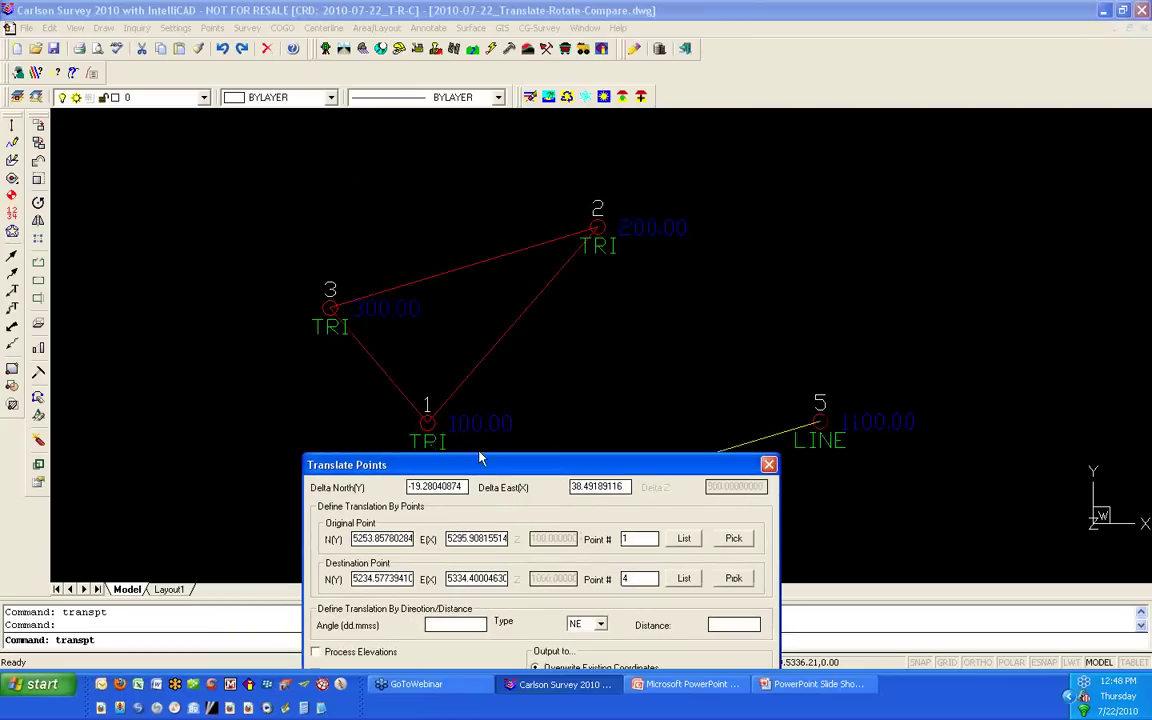
pyautogui.moveTo(490, 470); pyautogui.dragTo(458, 168)
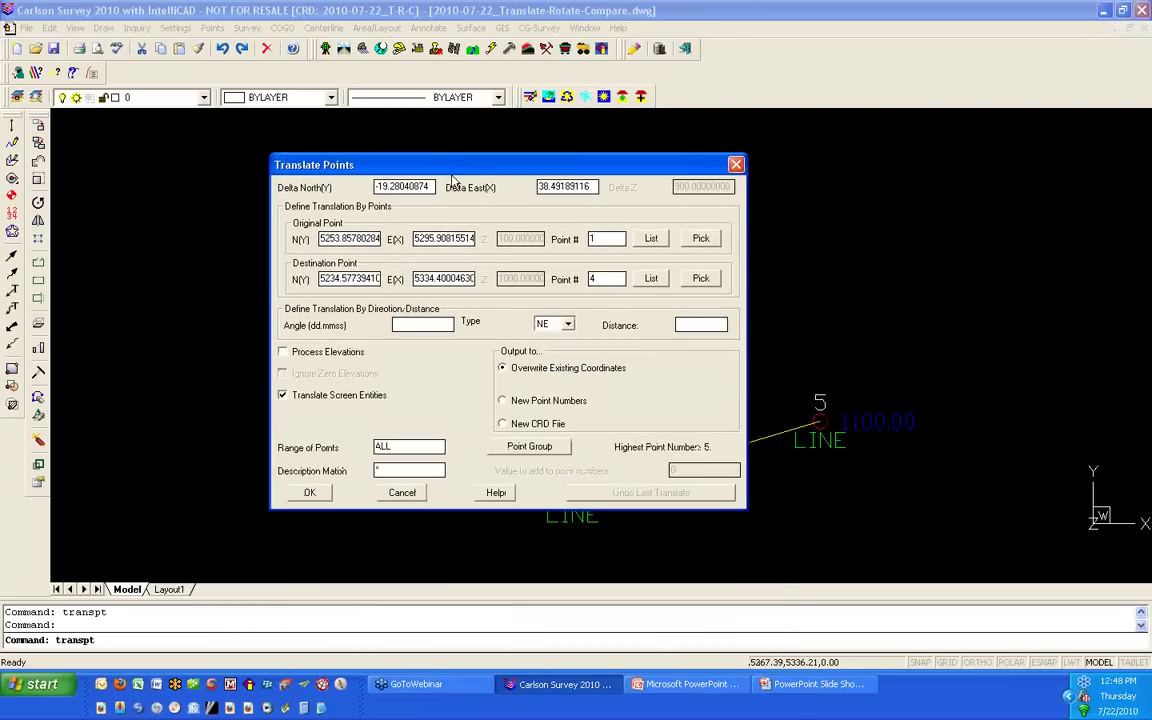
pyautogui.doubleClick(427, 446)
pyautogui.write('1-3')
pyautogui.click(324, 495)
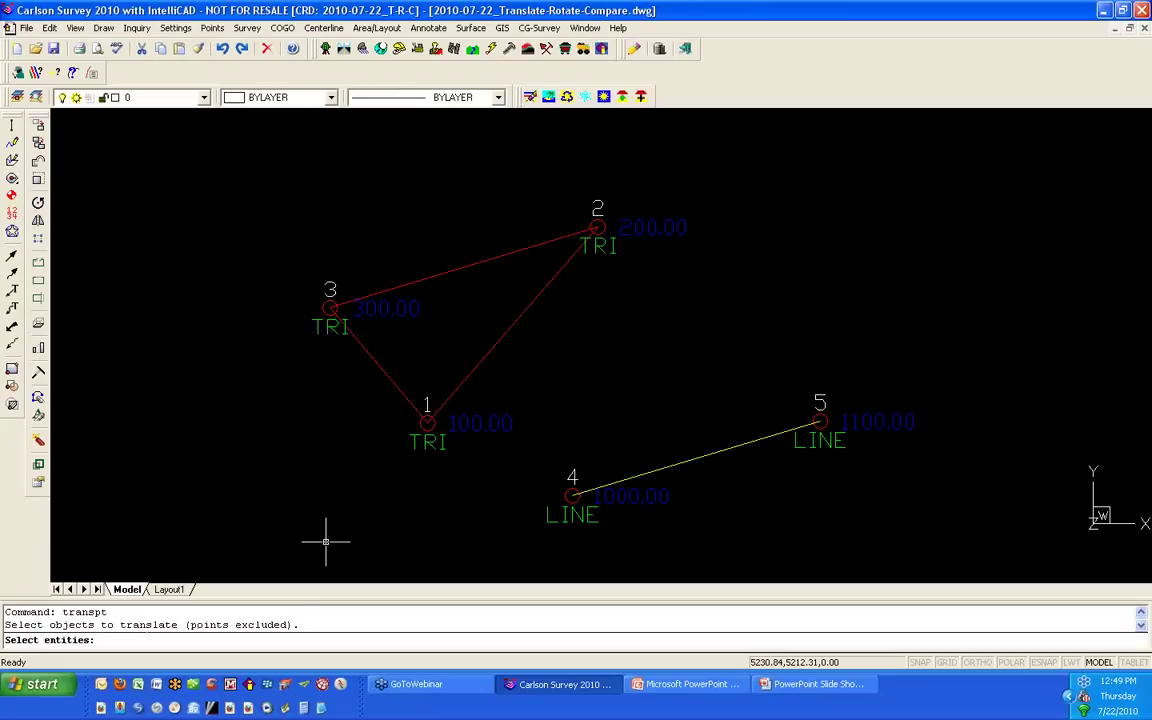
# Step: Select the triangle lines, including line 3–1, and confirm the 3 translated points
pyautogui.click(669, 353)
pyautogui.click(527, 173)
pyautogui.click(388, 381)
pyautogui.click(388, 381)
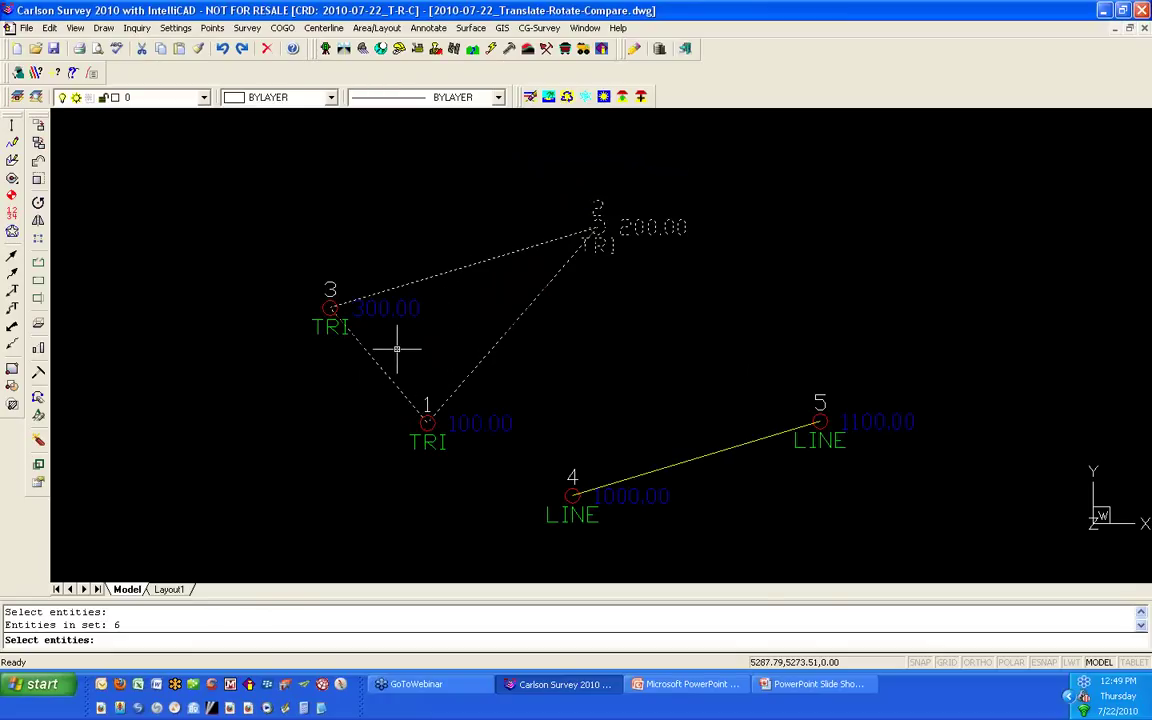
pyautogui.press('Return')
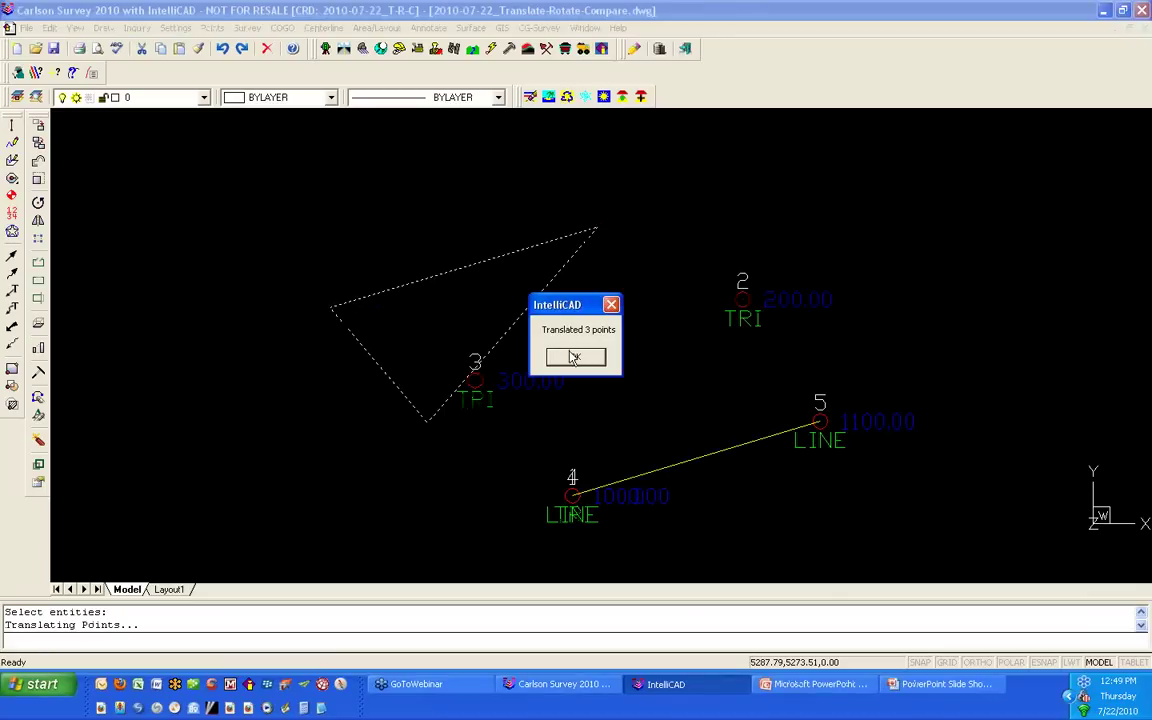
pyautogui.click(588, 359)
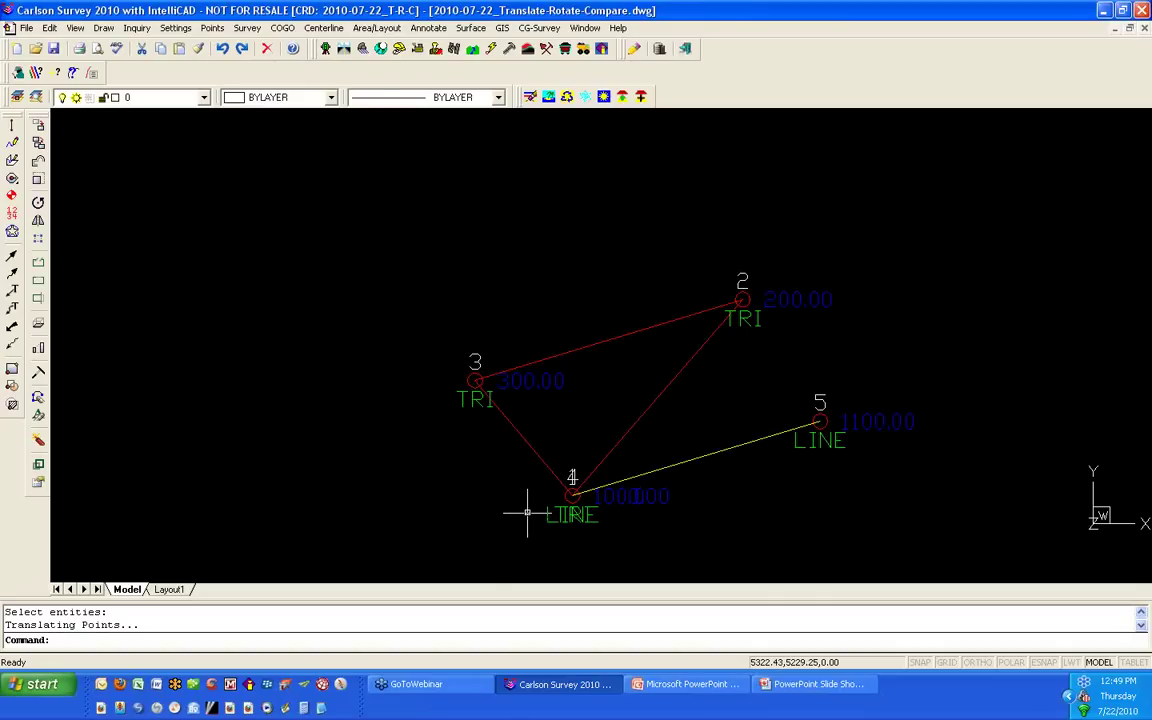
pyautogui.click(213, 28)
pyautogui.click(235, 75)
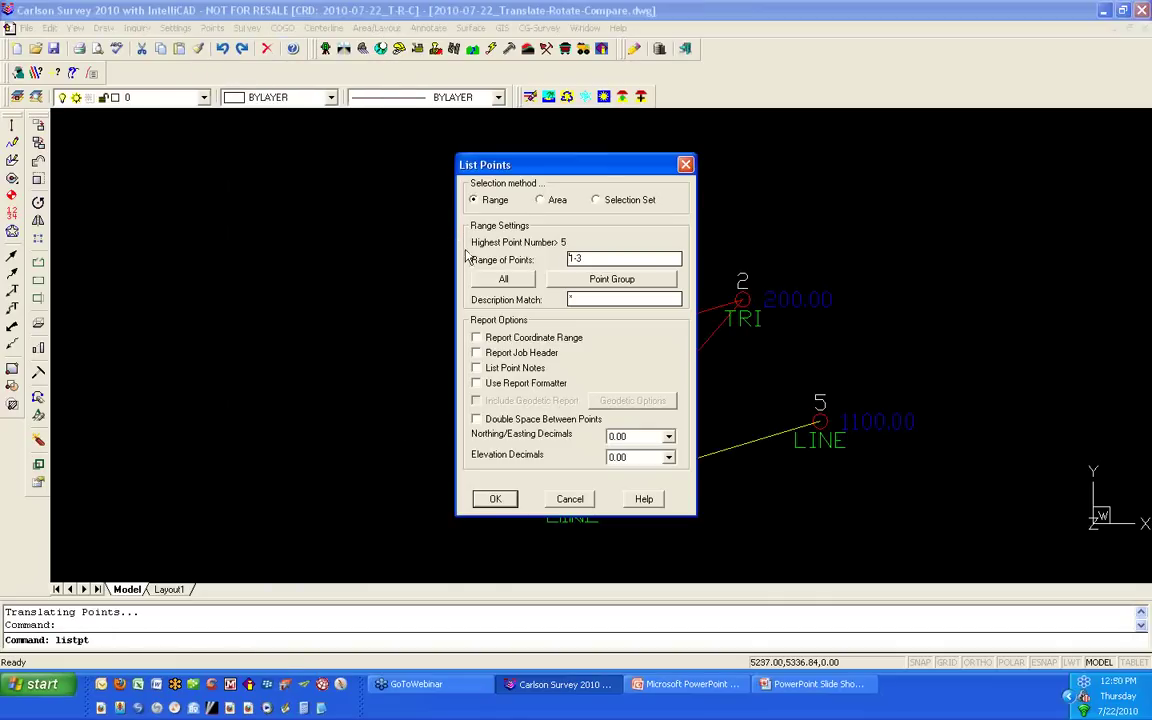
pyautogui.click(502, 279)
pyautogui.click(496, 499)
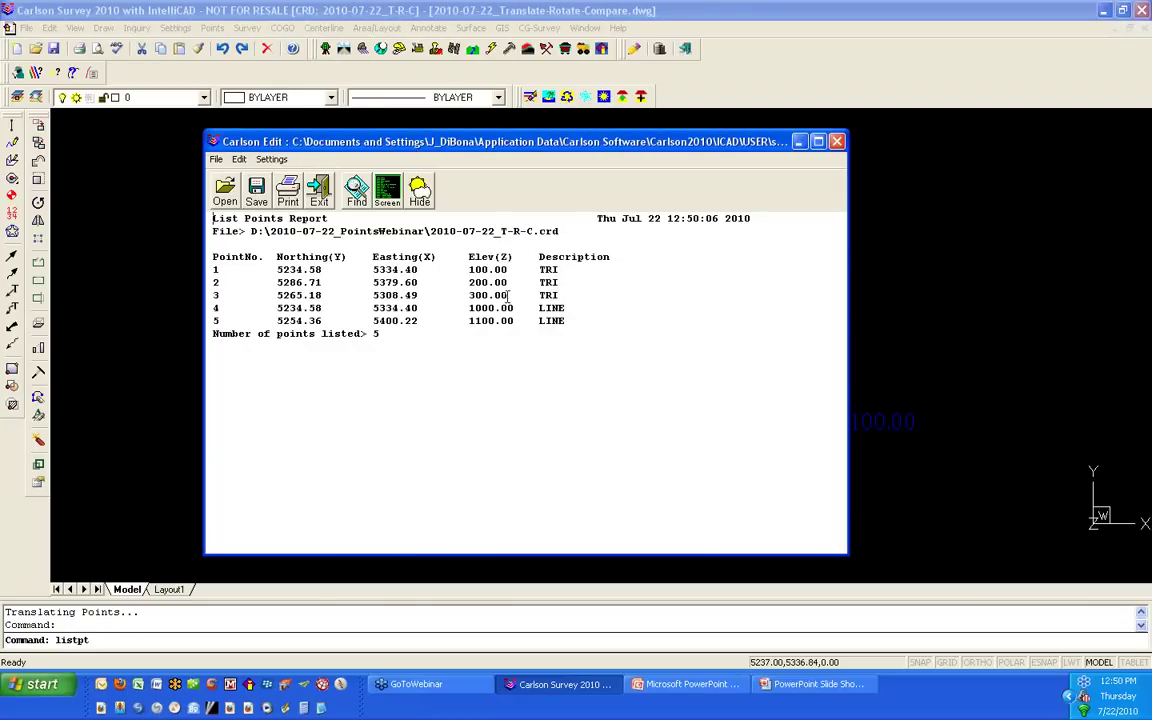
pyautogui.click(838, 143)
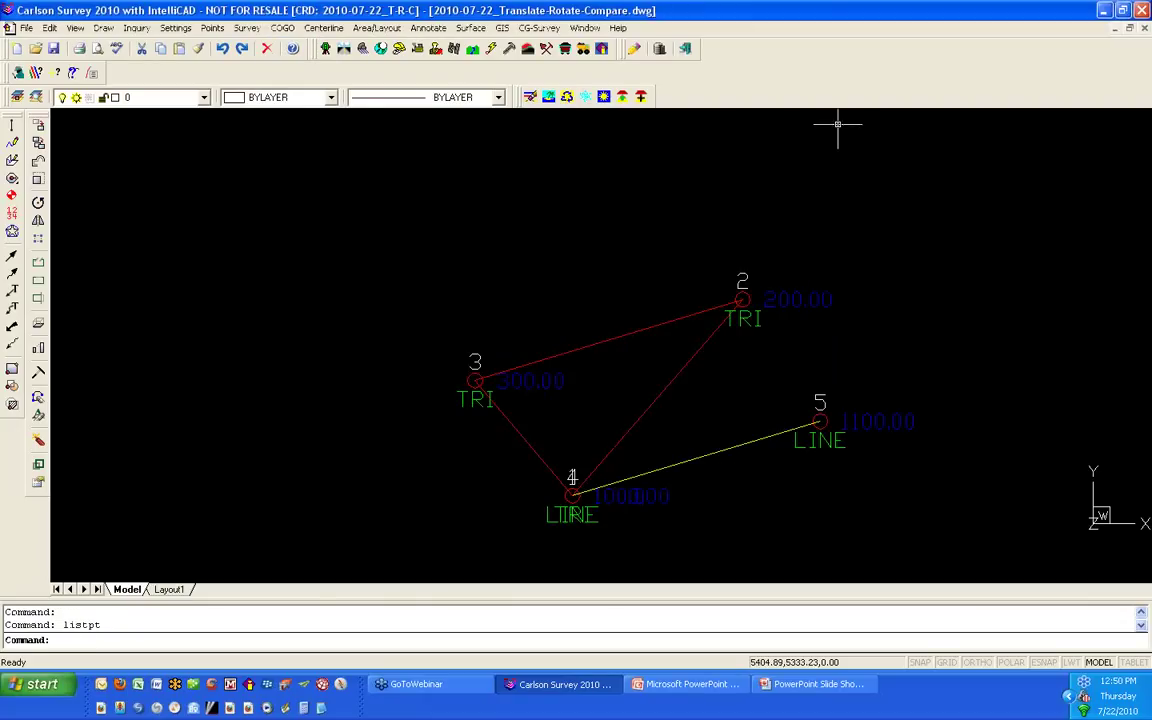
# Step: Undo the last point translation, returning triangle 1–3 to its original position
pyautogui.click(215, 28)
pyautogui.moveTo(330, 236)
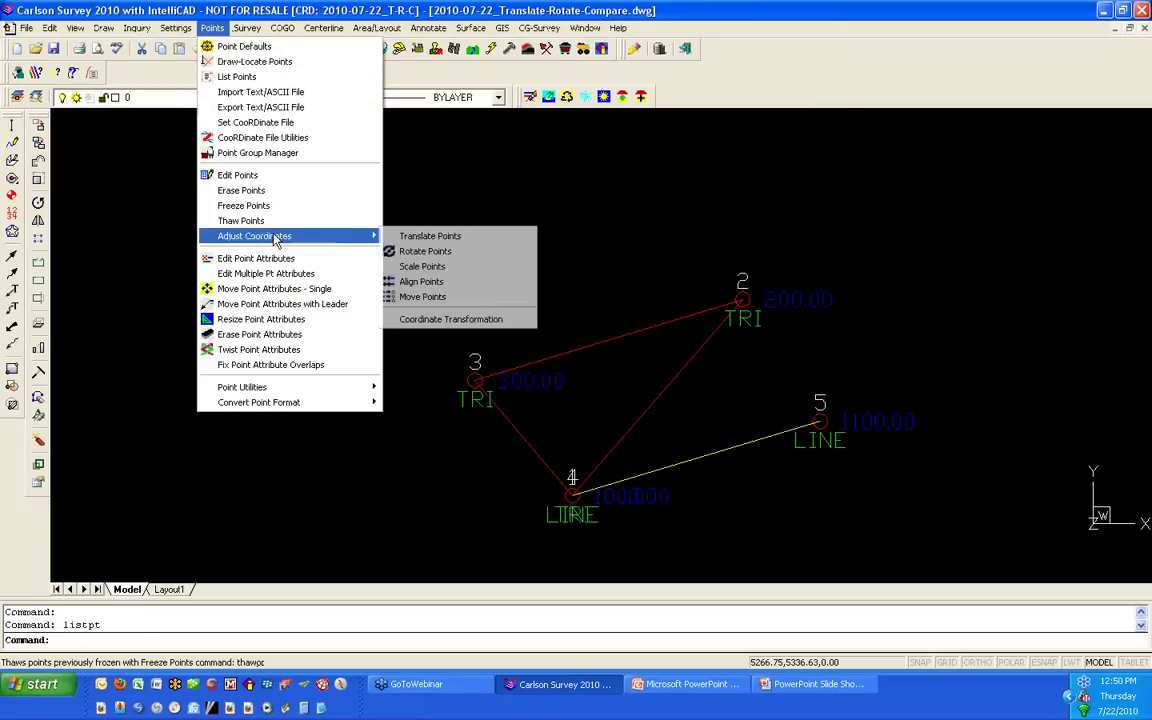
pyautogui.click(449, 238)
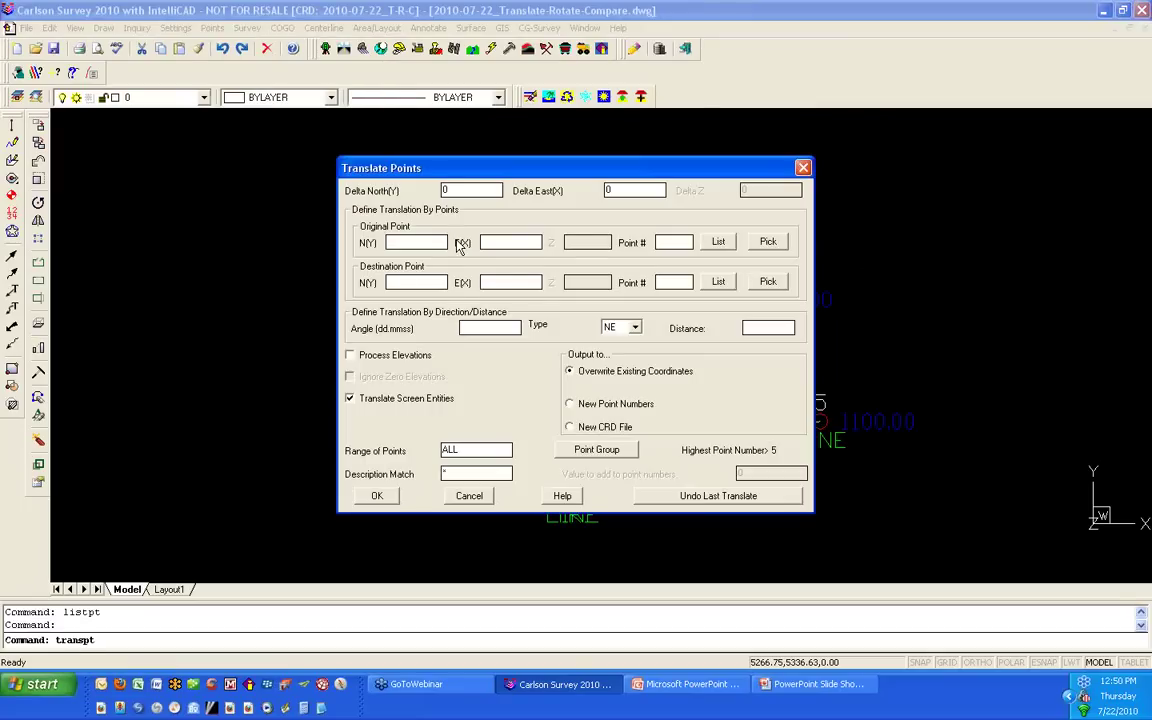
pyautogui.click(662, 504)
pyautogui.click(591, 359)
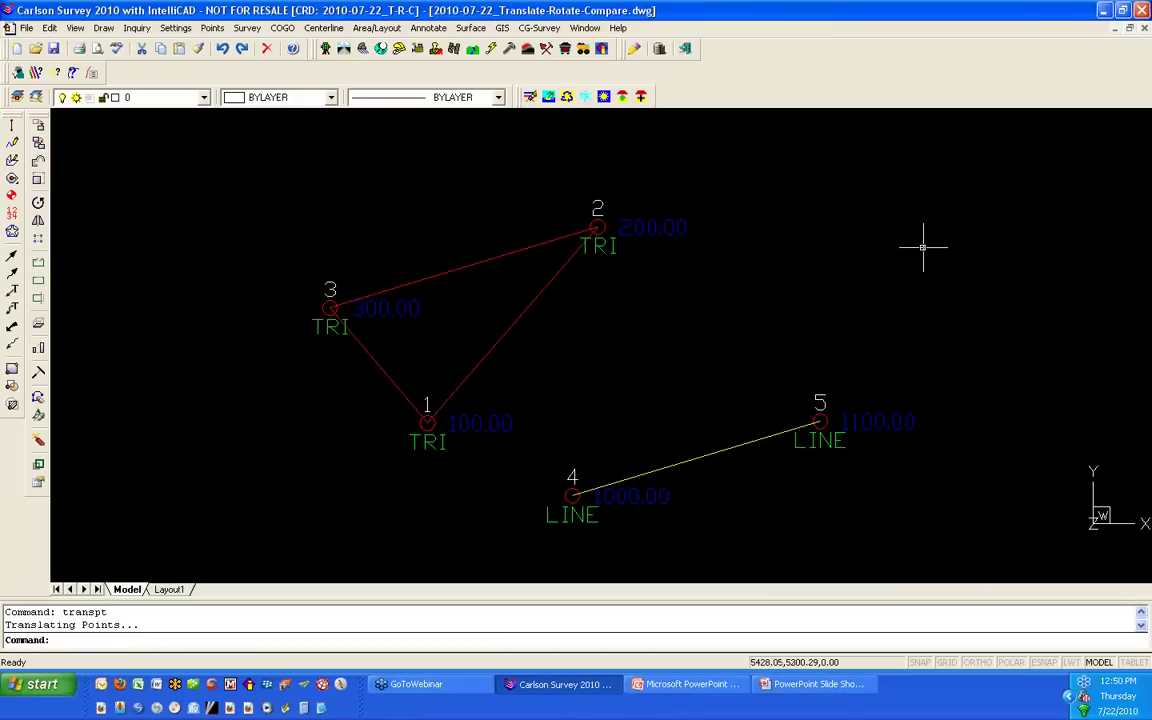
pyautogui.press('Return')
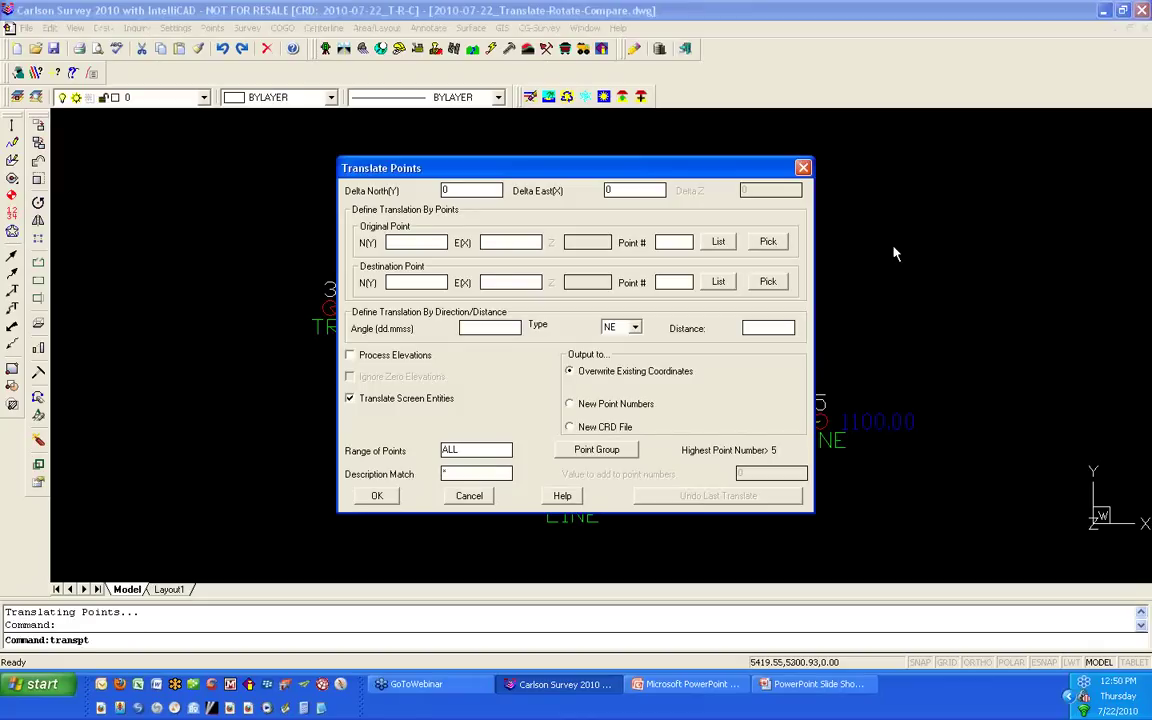
# Step: Translate from point 1 to 4 with elevations, range 1-3, new point numbers plus 100
pyautogui.click(663, 242)
pyautogui.write('1')
pyautogui.click(668, 282)
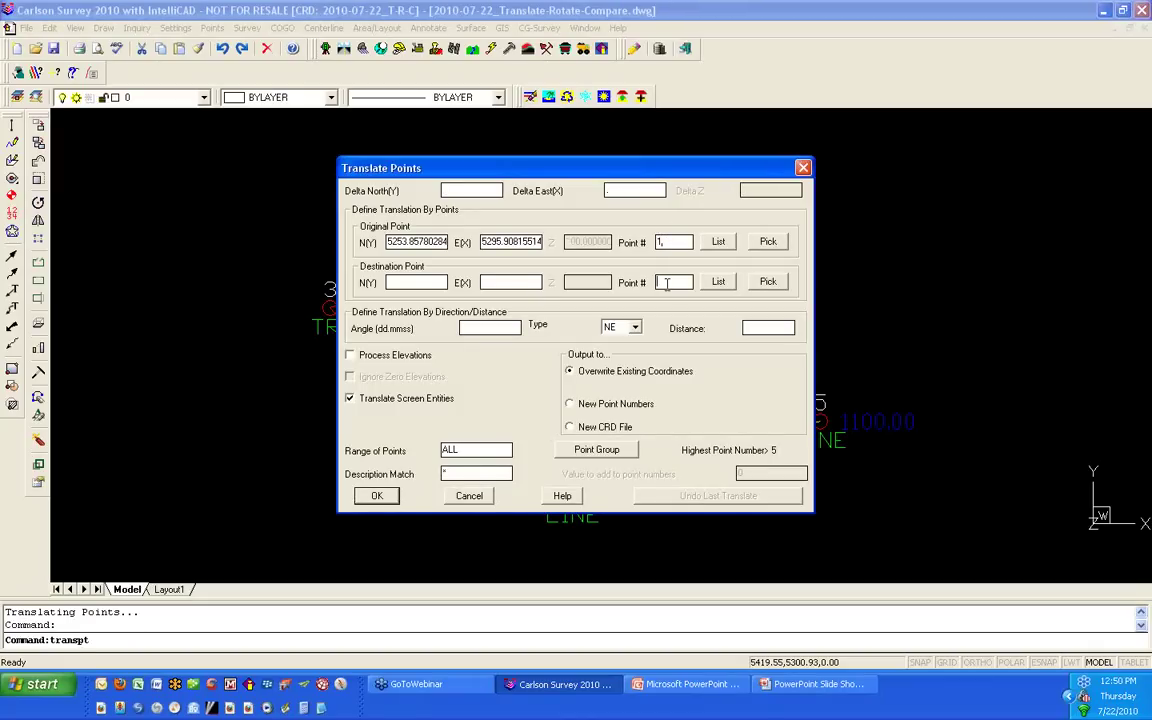
pyautogui.write('4')
pyautogui.click(350, 355)
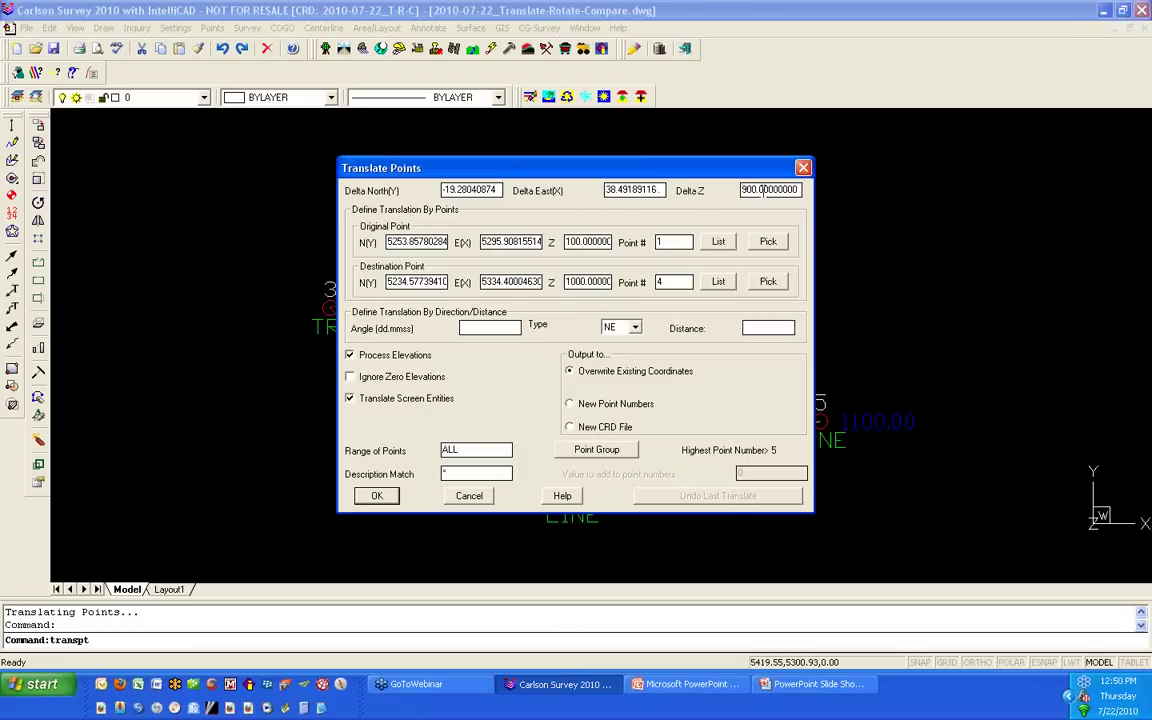
pyautogui.doubleClick(452, 450)
pyautogui.write('1-3')
pyautogui.click(570, 405)
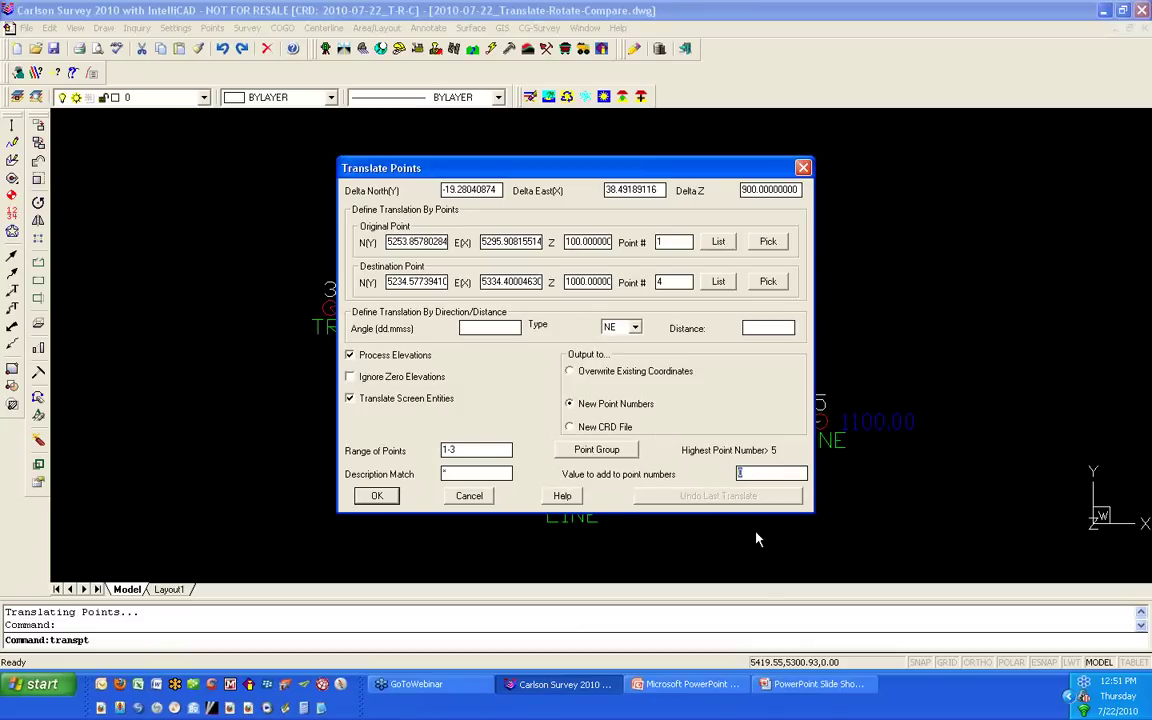
pyautogui.write('180')
pyautogui.press('BackSpace')
pyautogui.press('BackSpace')
pyautogui.write('00')
# Step: Apply the translation to the three triangle lines and confirm the translated points
pyautogui.click(393, 503)
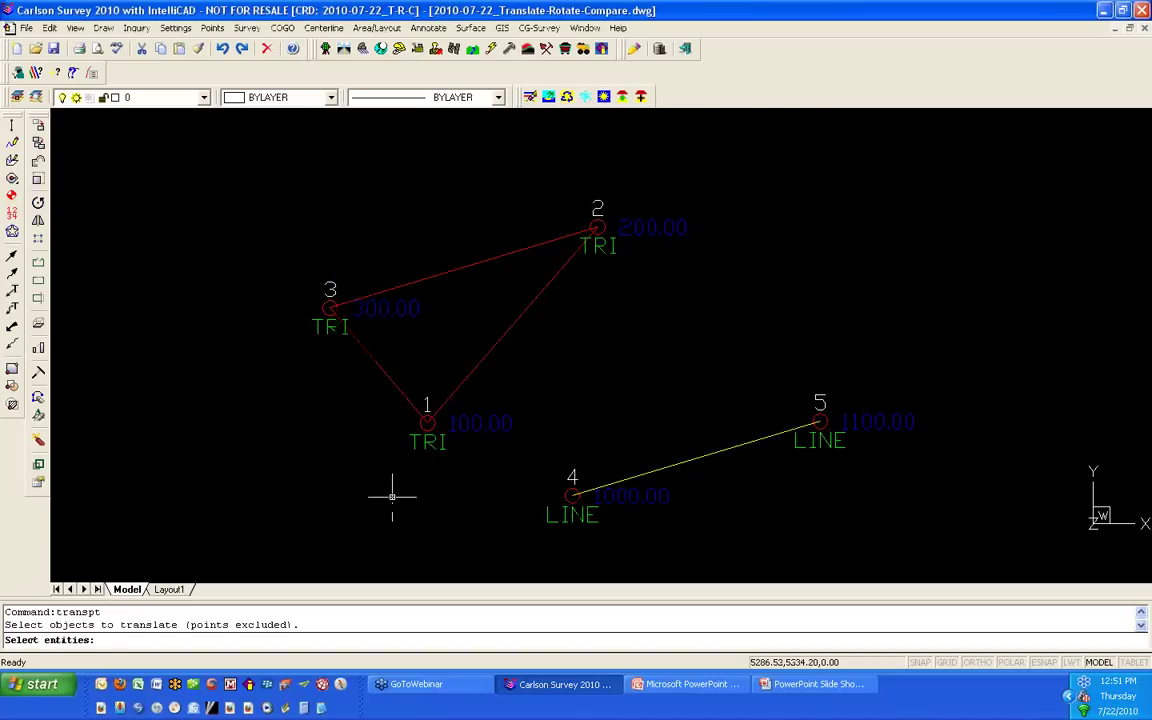
pyautogui.click(504, 334)
pyautogui.click(483, 259)
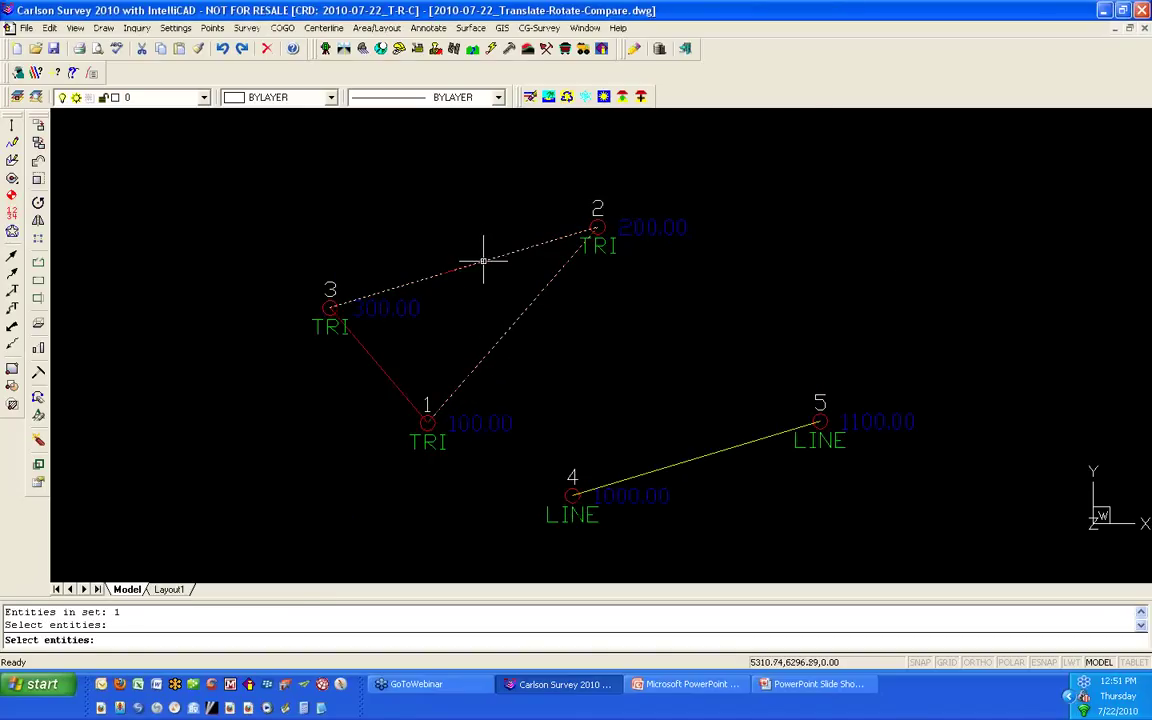
pyautogui.click(378, 365)
pyautogui.press('Return')
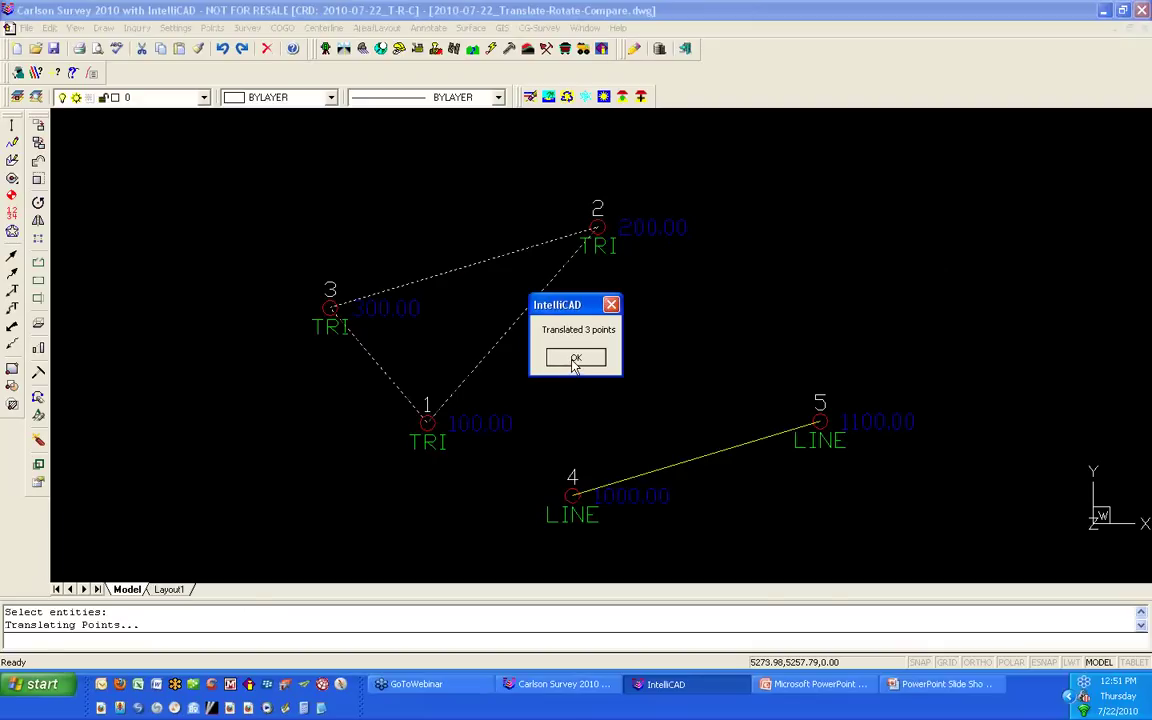
pyautogui.click(575, 357)
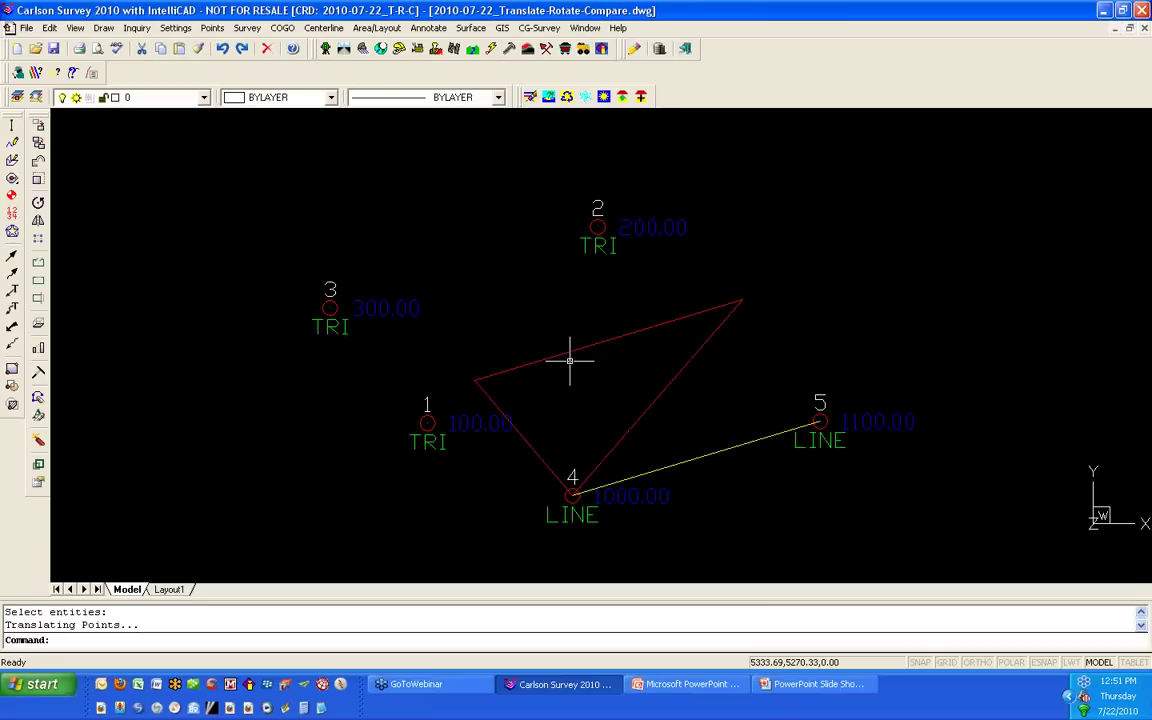
pyautogui.click(209, 30)
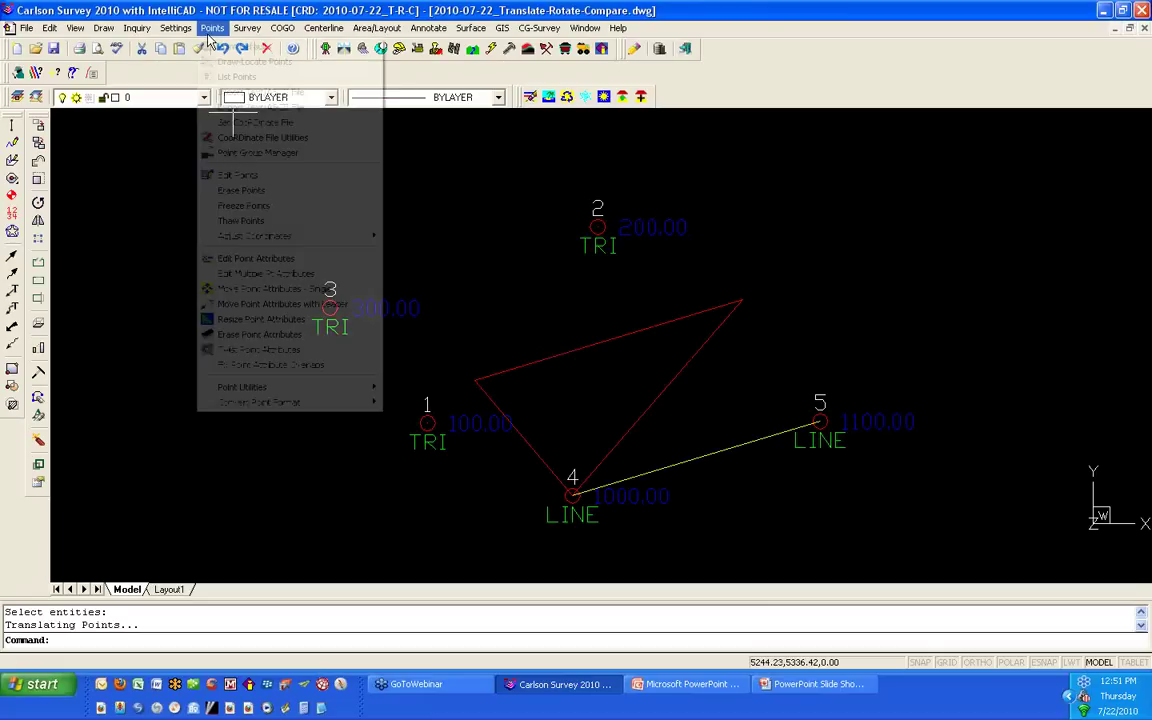
pyautogui.click(225, 74)
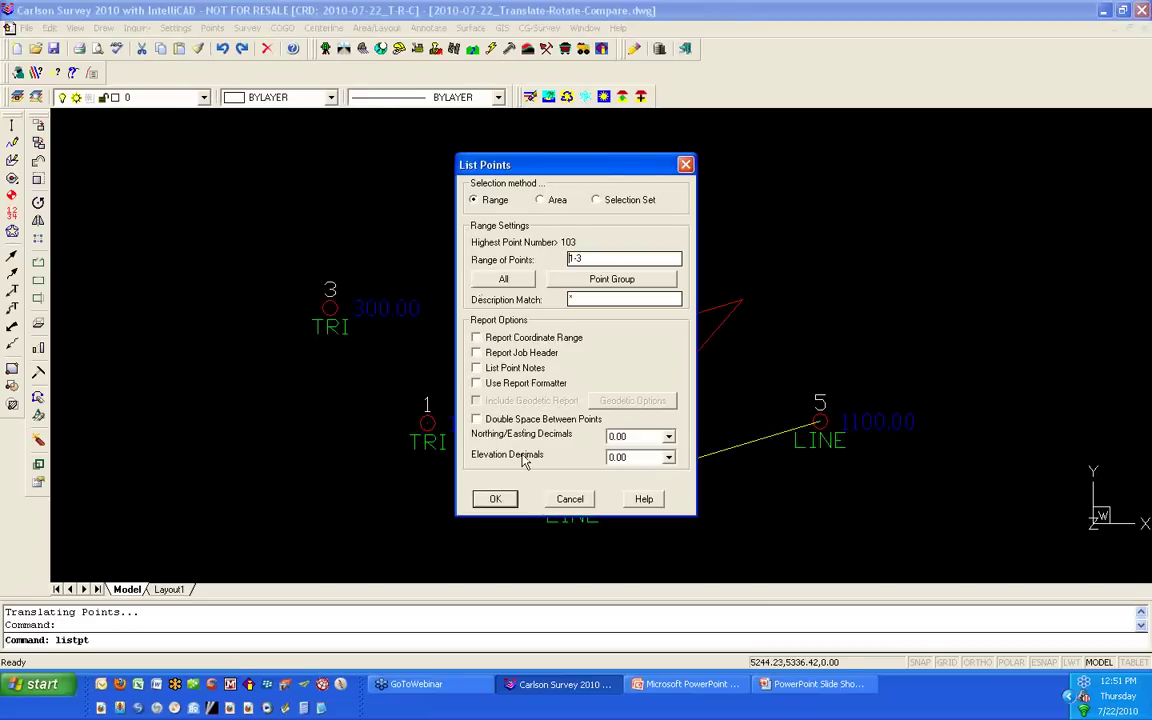
pyautogui.click(503, 279)
pyautogui.click(495, 500)
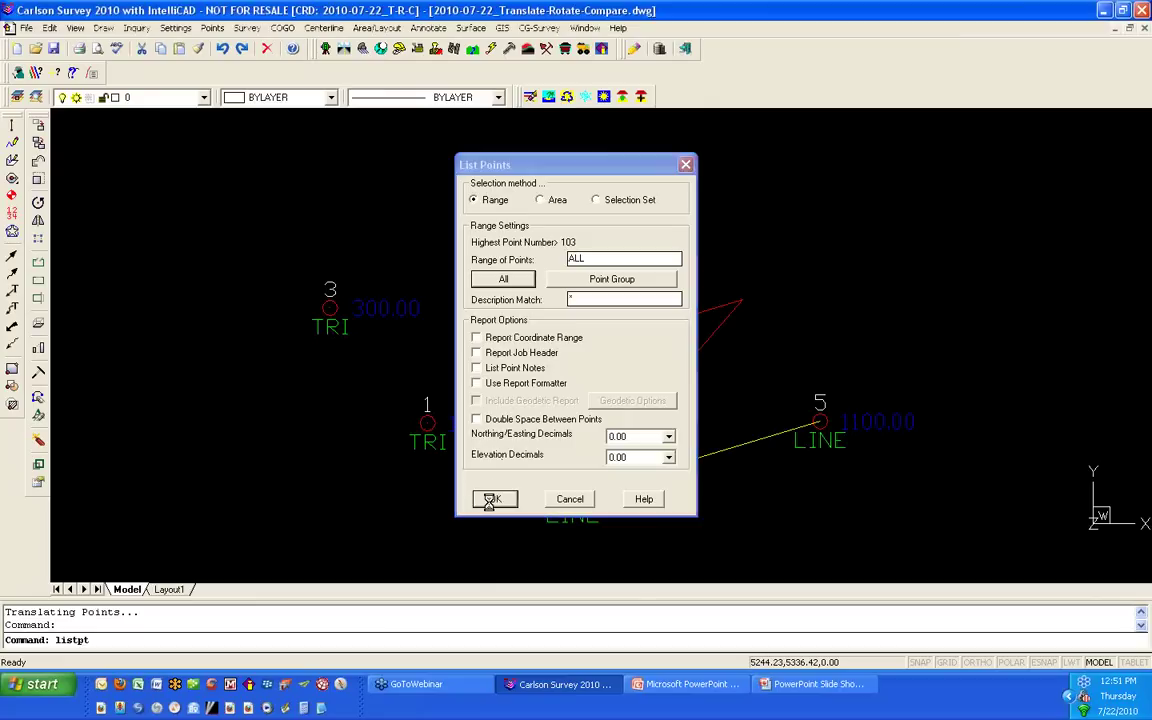
pyautogui.moveTo(588, 340); pyautogui.dragTo(591, 357)
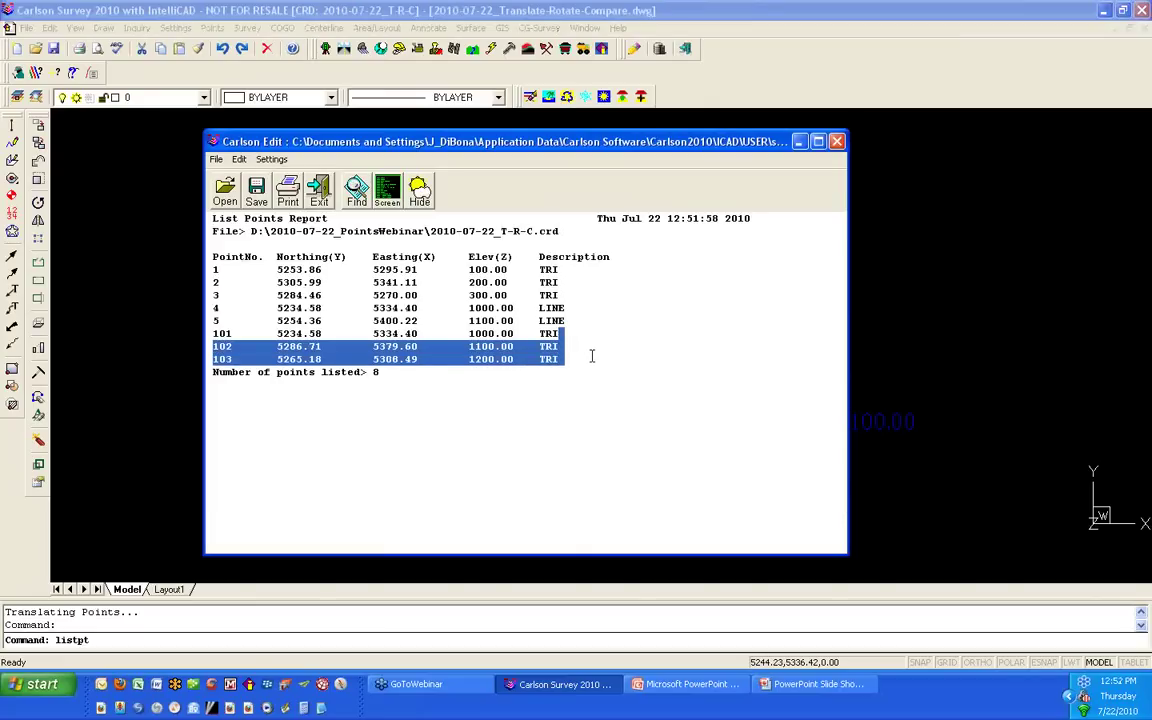
pyautogui.click(836, 141)
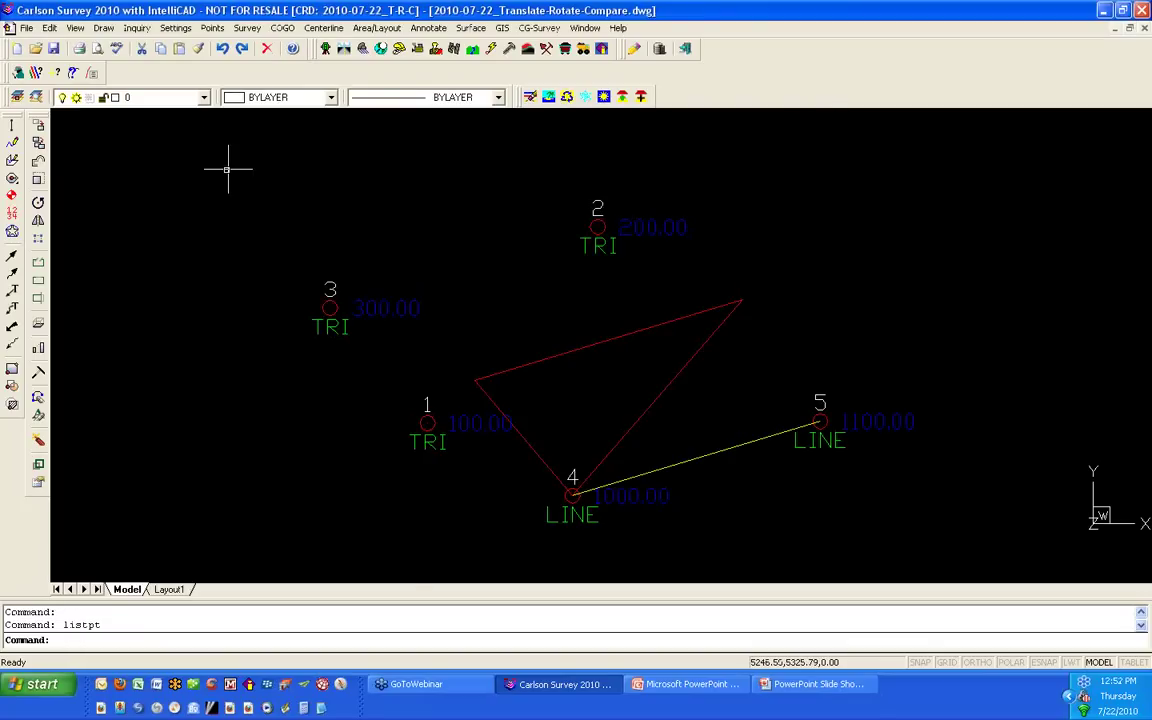
# Step: Redraw all points in the drawing with Draw-Locate Points
pyautogui.click(214, 29)
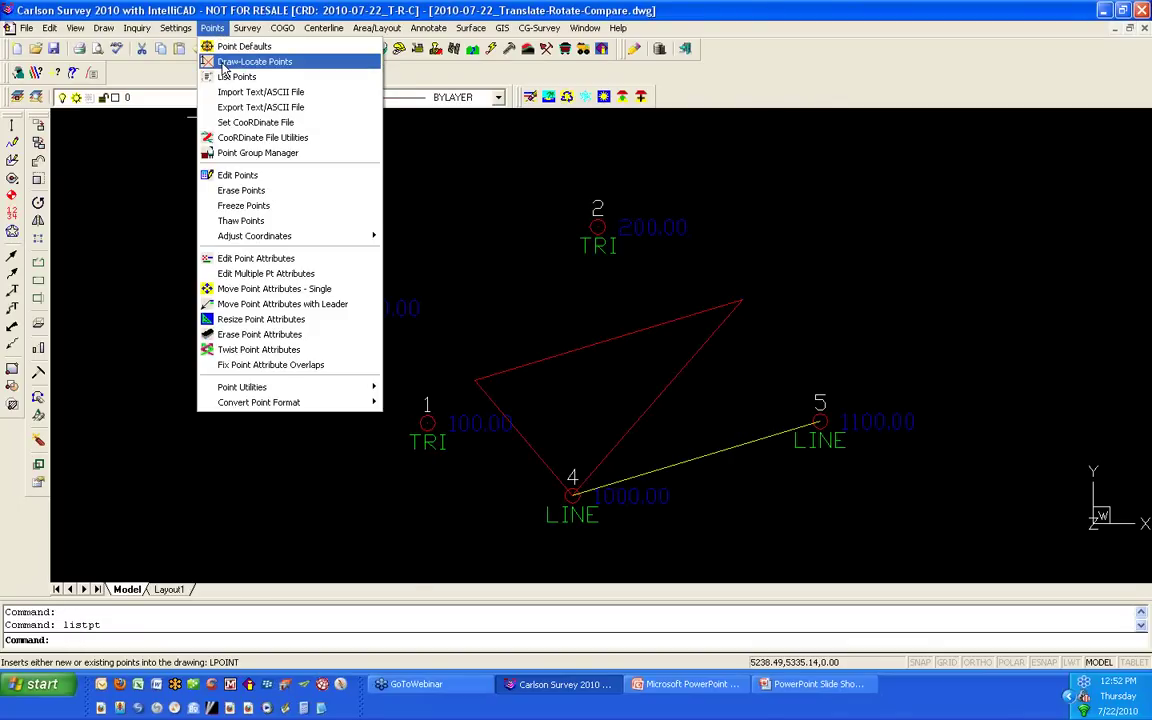
pyautogui.click(240, 62)
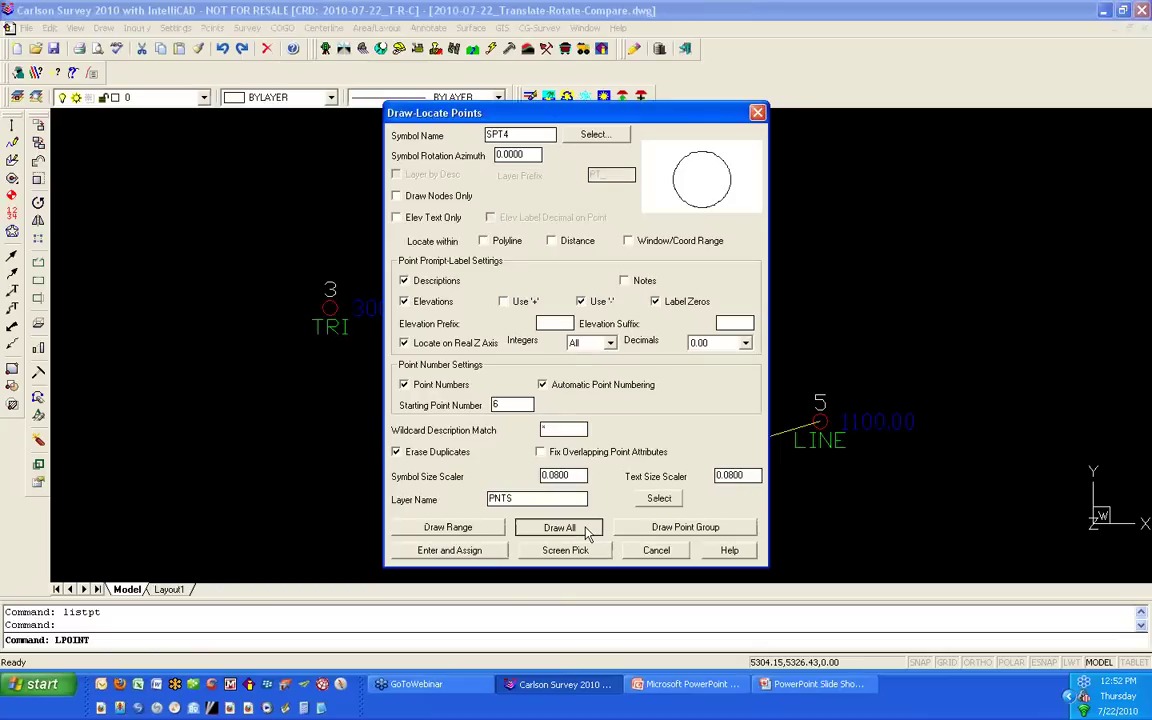
pyautogui.click(560, 527)
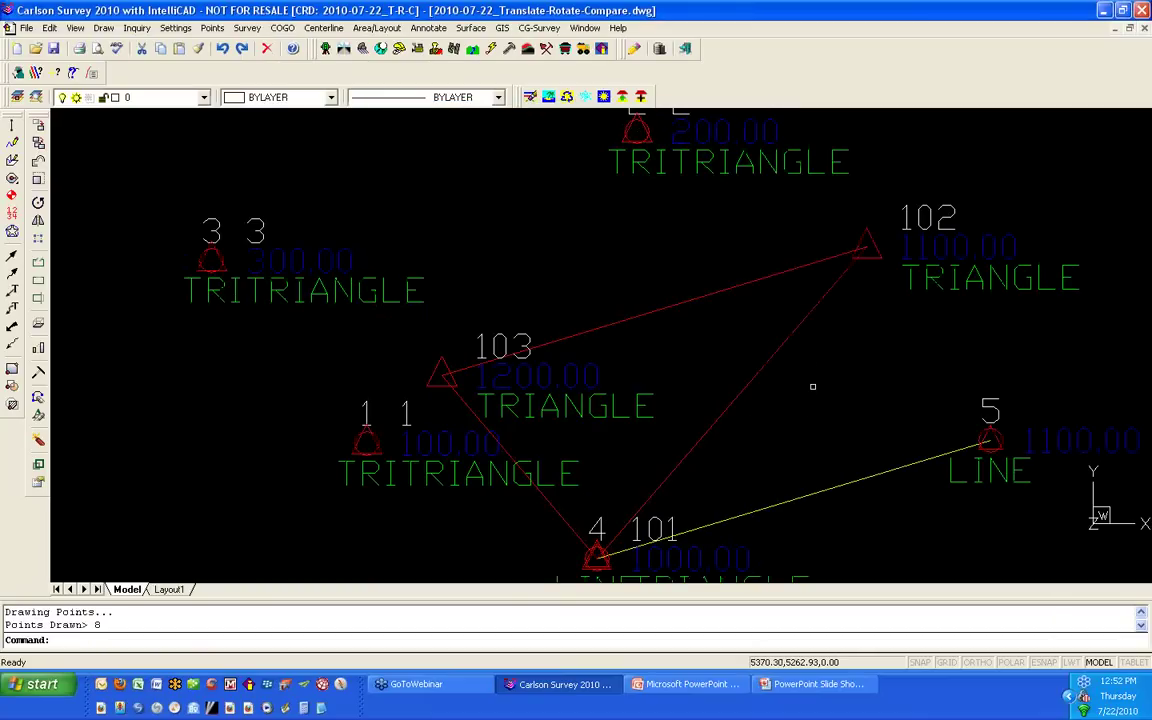
pyautogui.scroll(-3, 812, 386)
# Step: Turn off all Use Field to Finish options in Point Defaults, leaving no code table
pyautogui.click(212, 28)
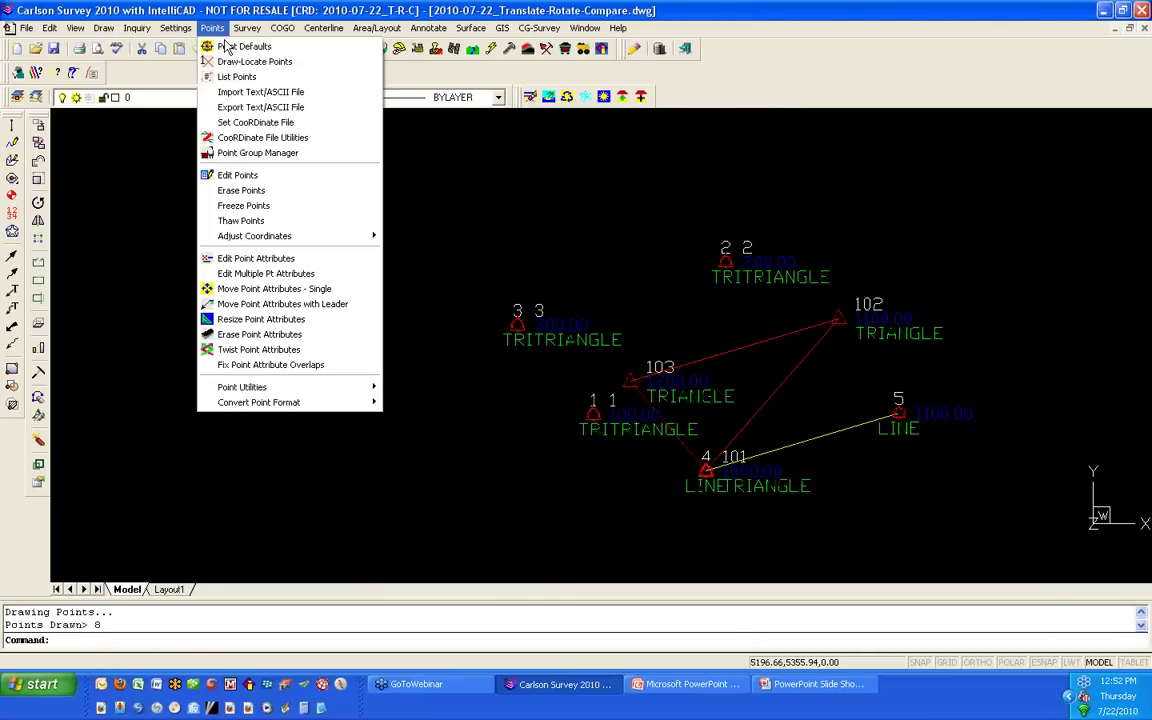
pyautogui.click(228, 47)
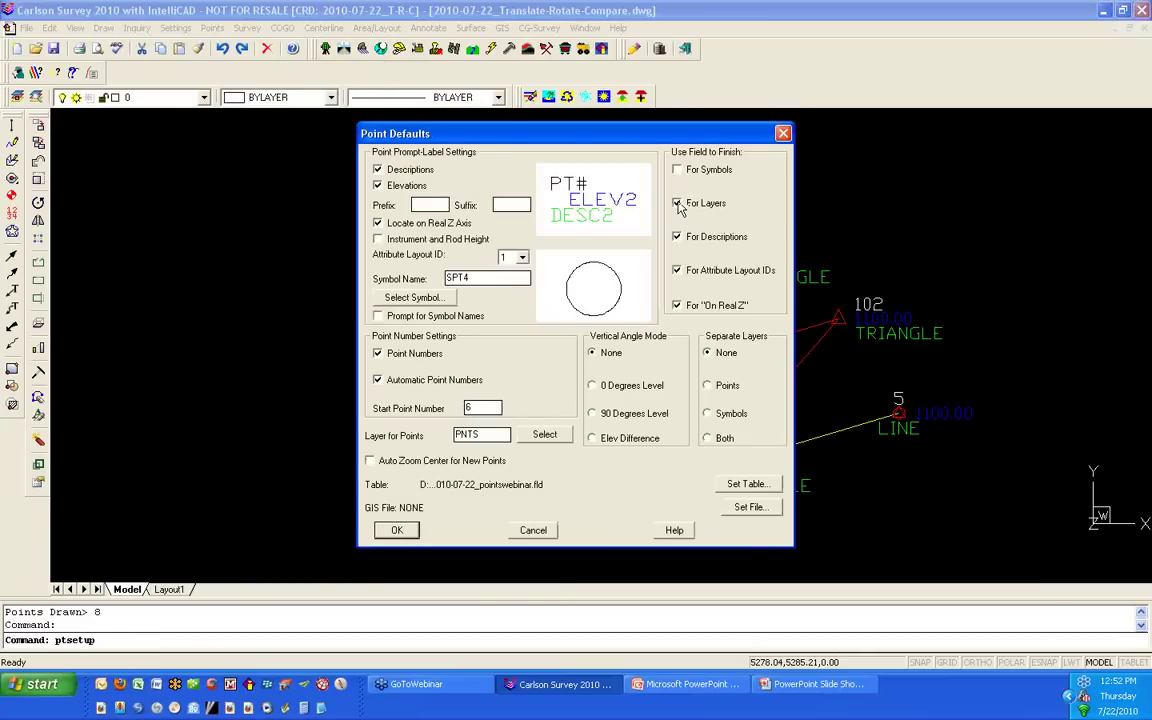
pyautogui.click(677, 203)
pyautogui.click(677, 236)
pyautogui.click(677, 270)
pyautogui.click(677, 305)
pyautogui.click(747, 484)
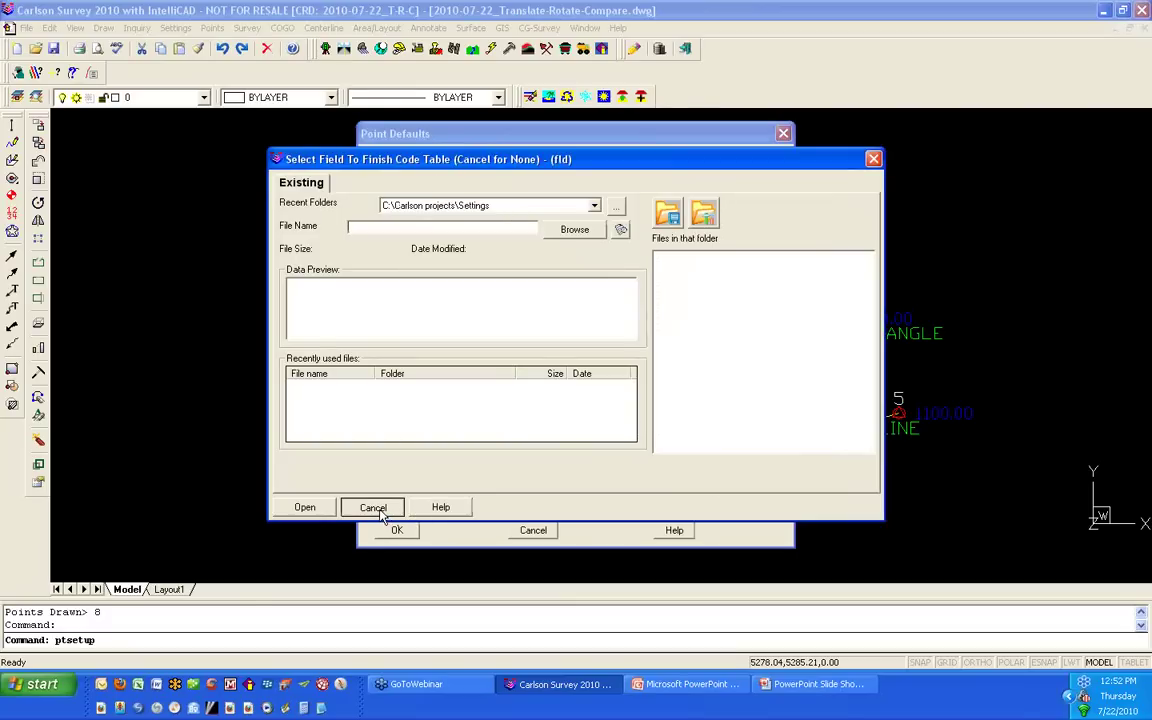
pyautogui.click(372, 508)
pyautogui.click(396, 530)
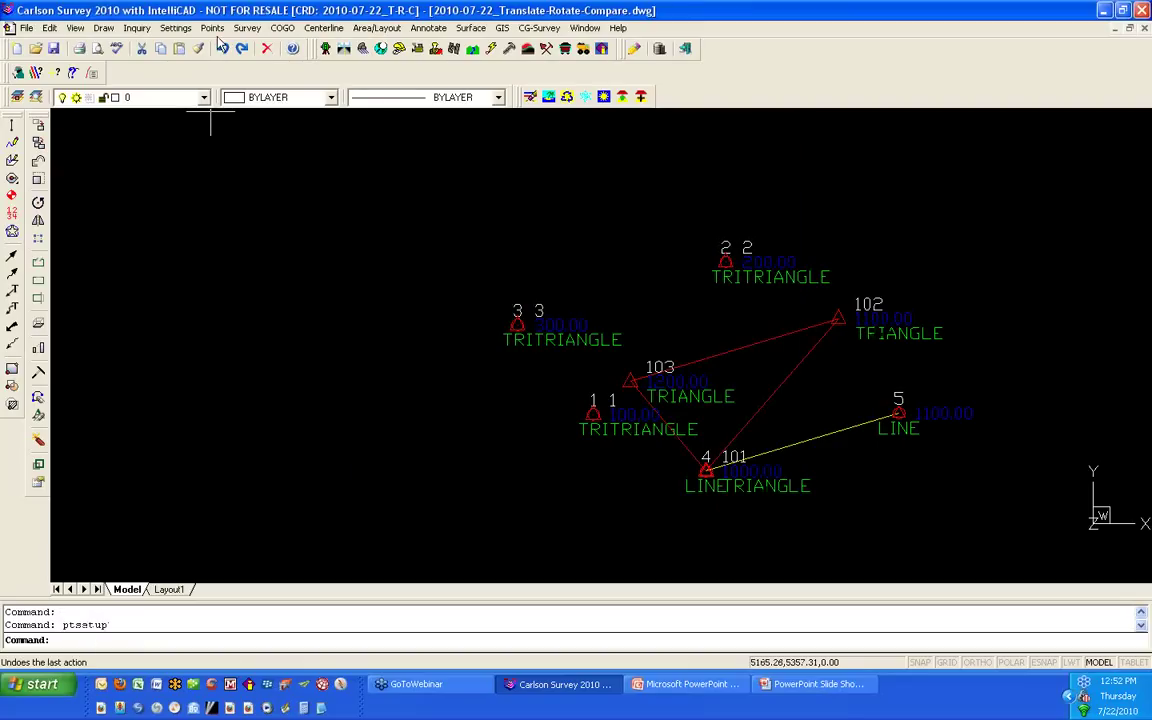
# Step: Redraw all eight points with the new plain-description defaults
pyautogui.click(213, 30)
pyautogui.click(285, 272)
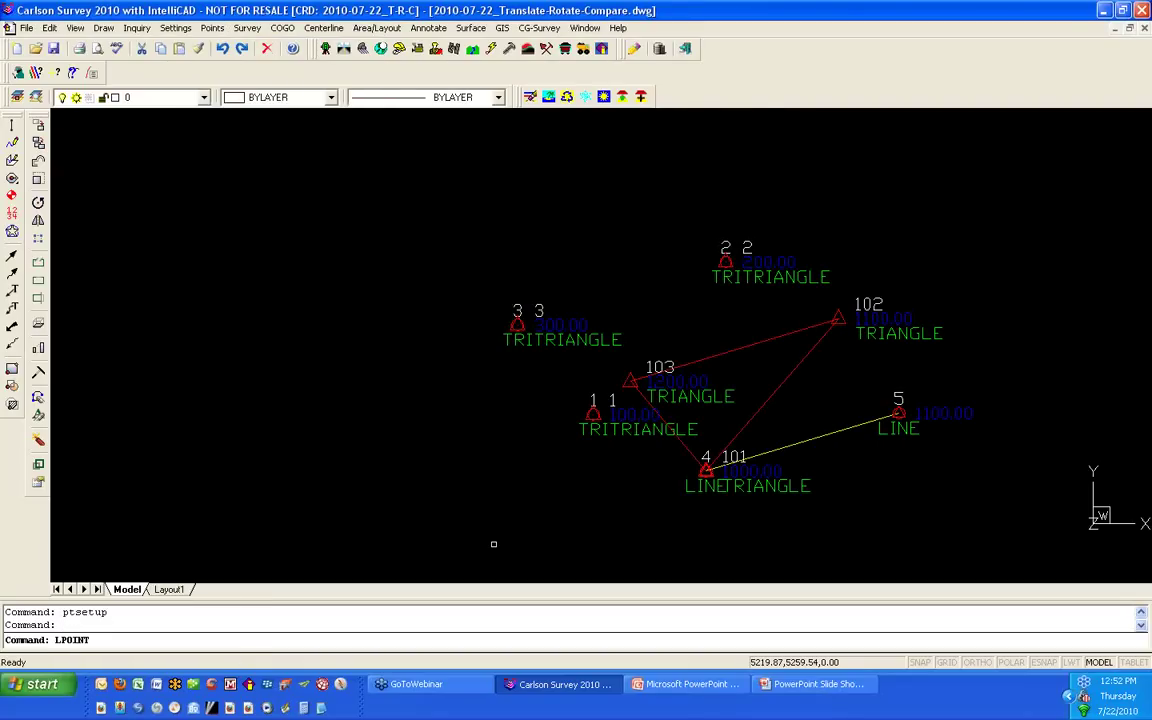
pyautogui.click(558, 527)
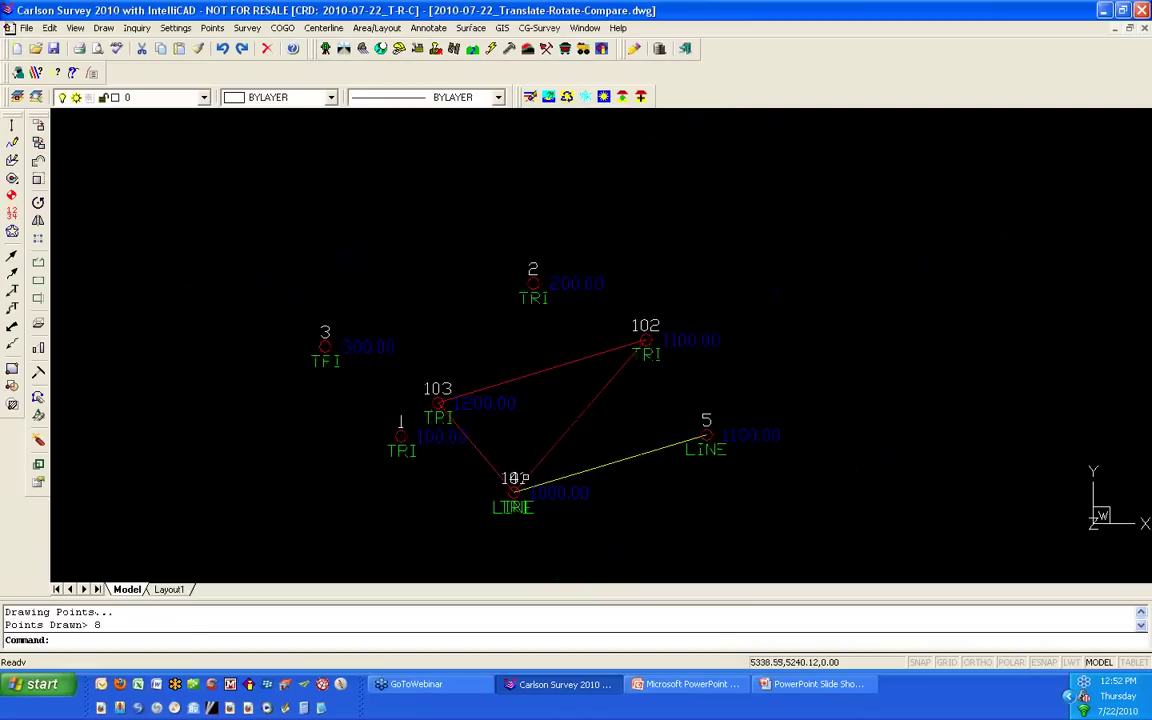
pyautogui.scroll(3, 520, 476)
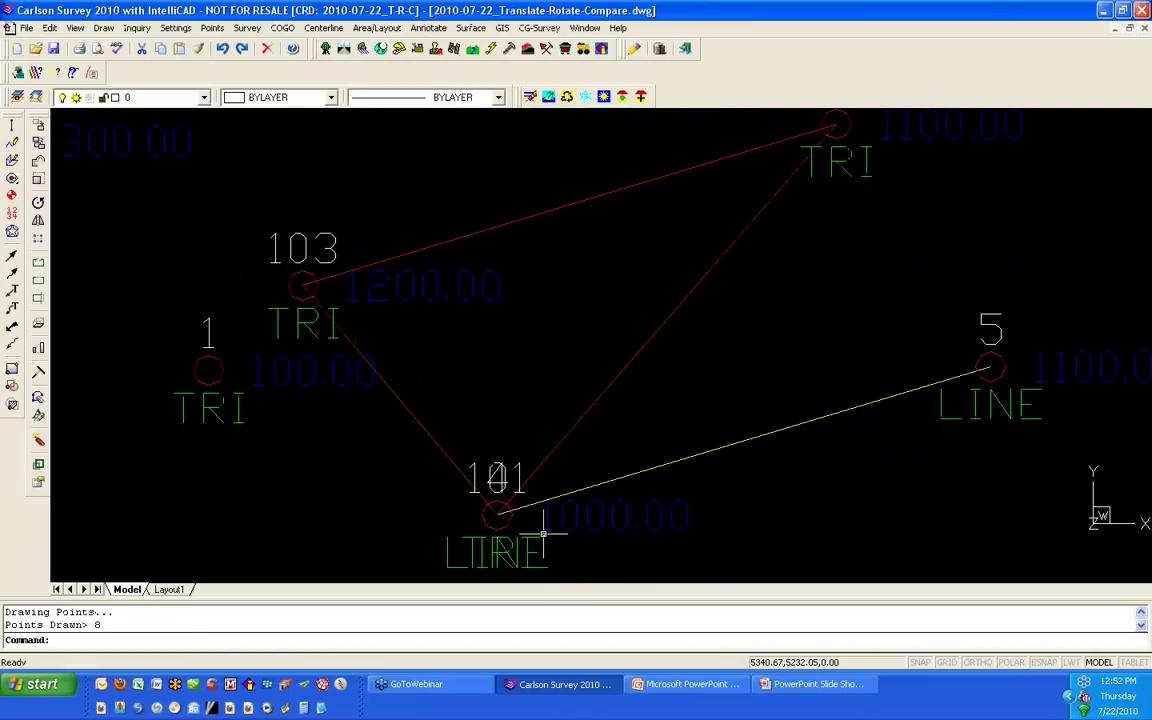
pyautogui.scroll(-3, 529, 527)
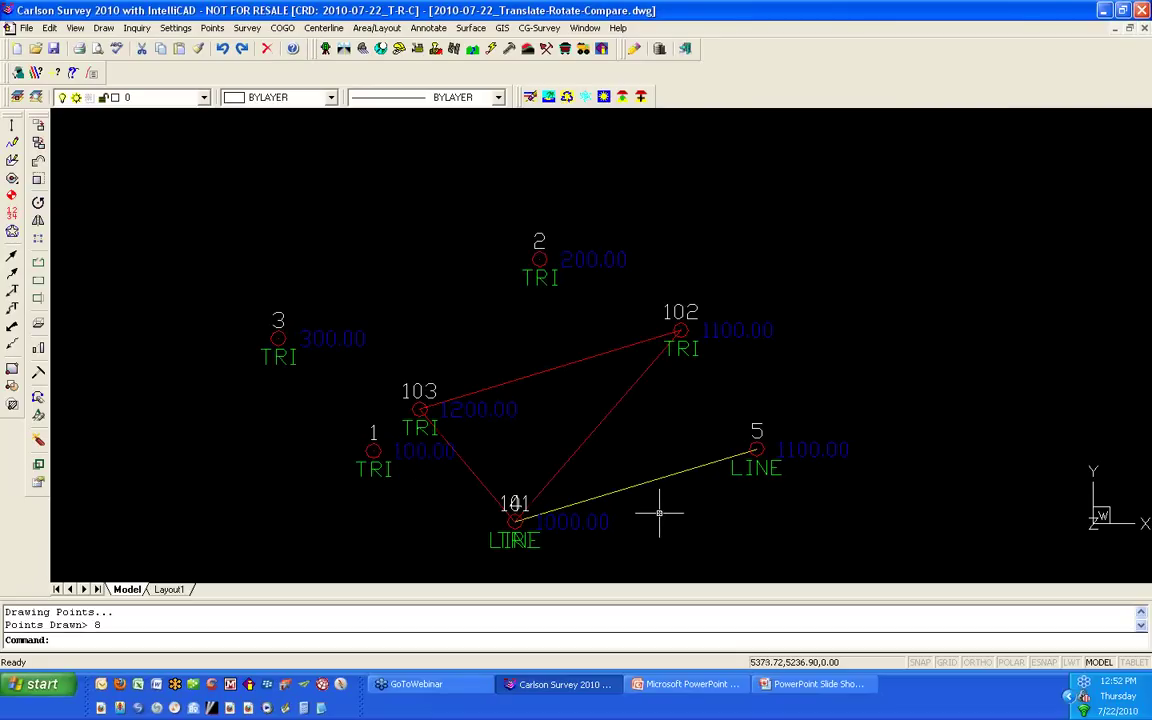
# Step: Start Rotate Points with point 4 as the rotation point
pyautogui.click(212, 28)
pyautogui.moveTo(290, 235)
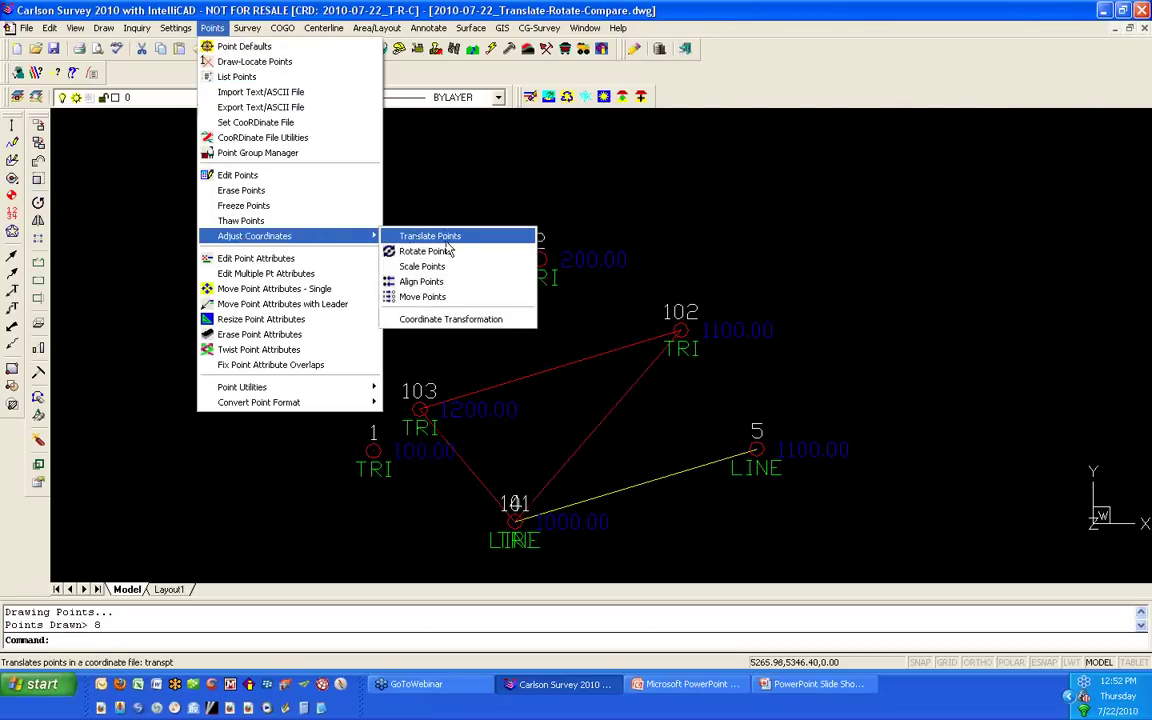
pyautogui.click(445, 252)
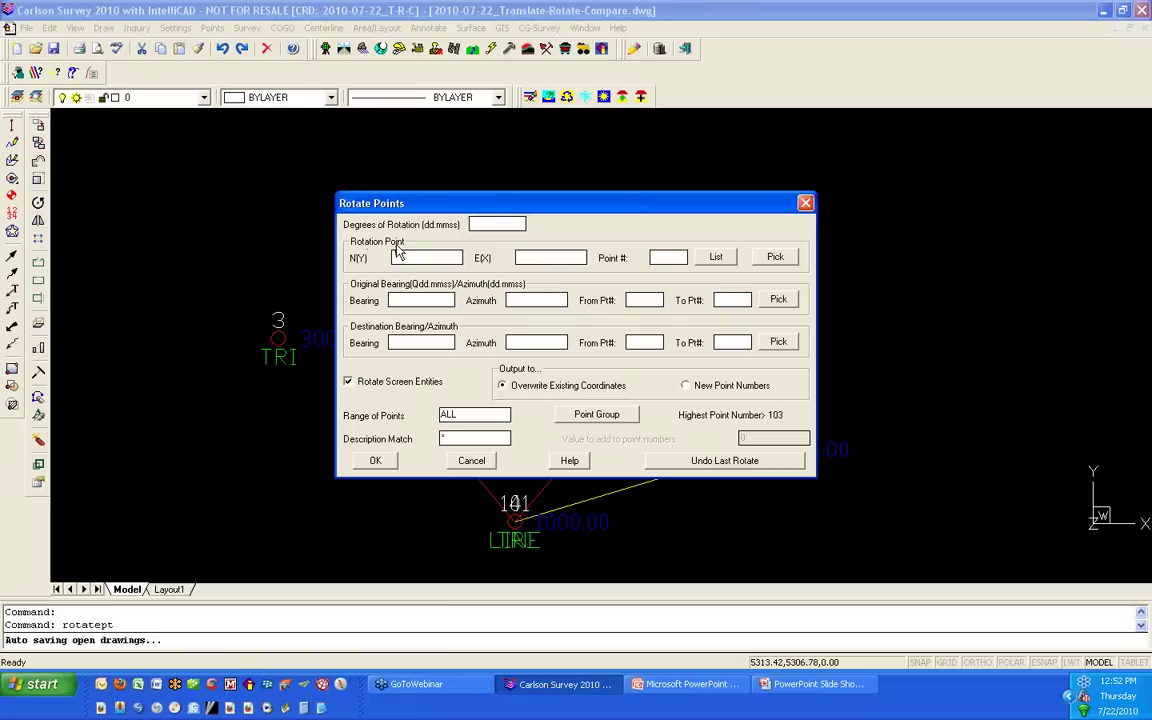
pyautogui.click(669, 258)
pyautogui.moveTo(674, 203); pyautogui.dragTo(644, 159)
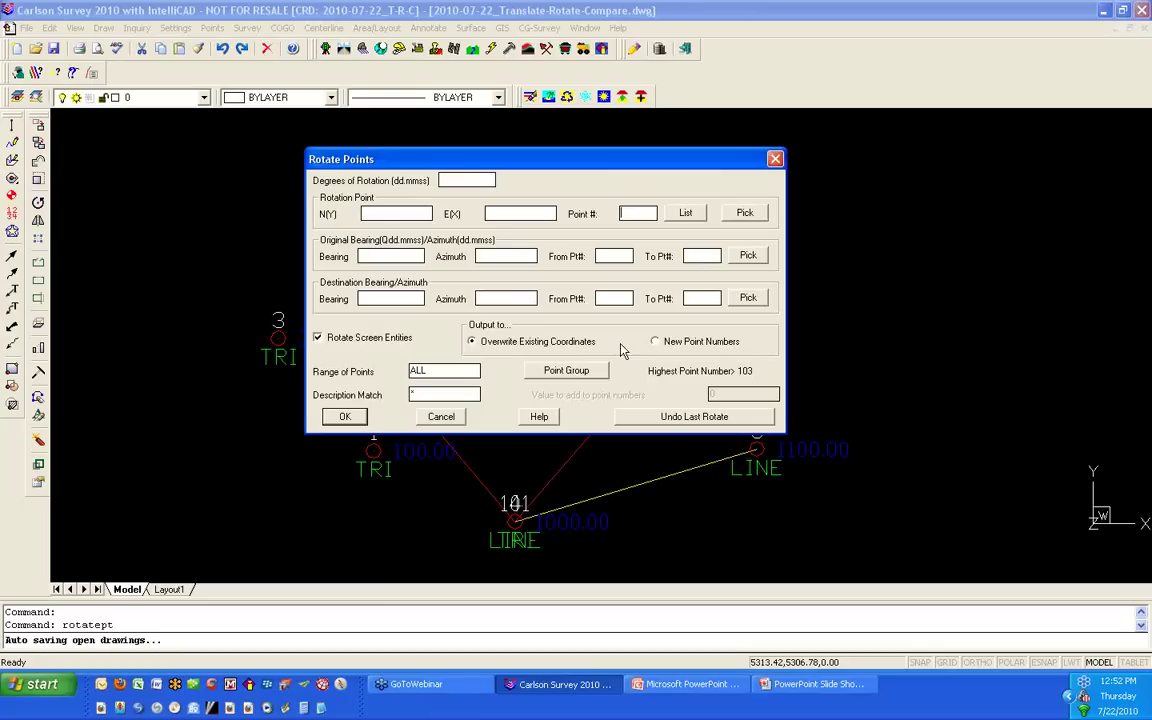
pyautogui.write('4')
# Step: Define the rotation from original bearing 101–102 to destination bearing 4–5
pyautogui.click(597, 257)
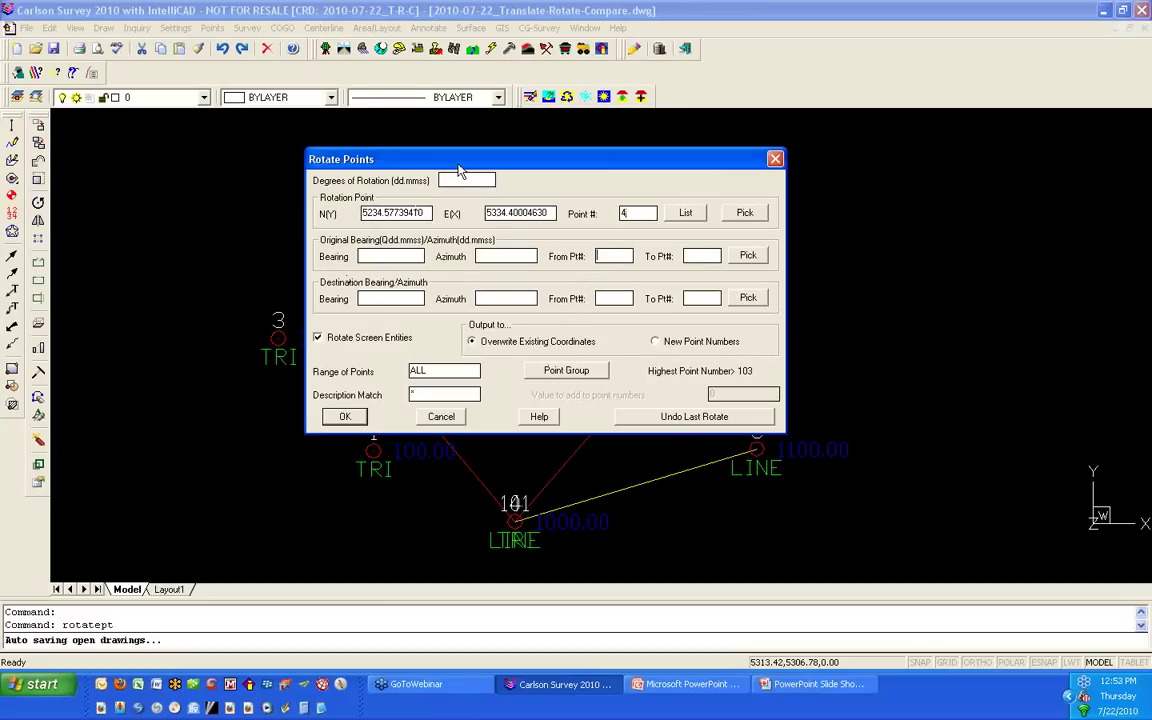
pyautogui.moveTo(458, 168); pyautogui.dragTo(294, 70)
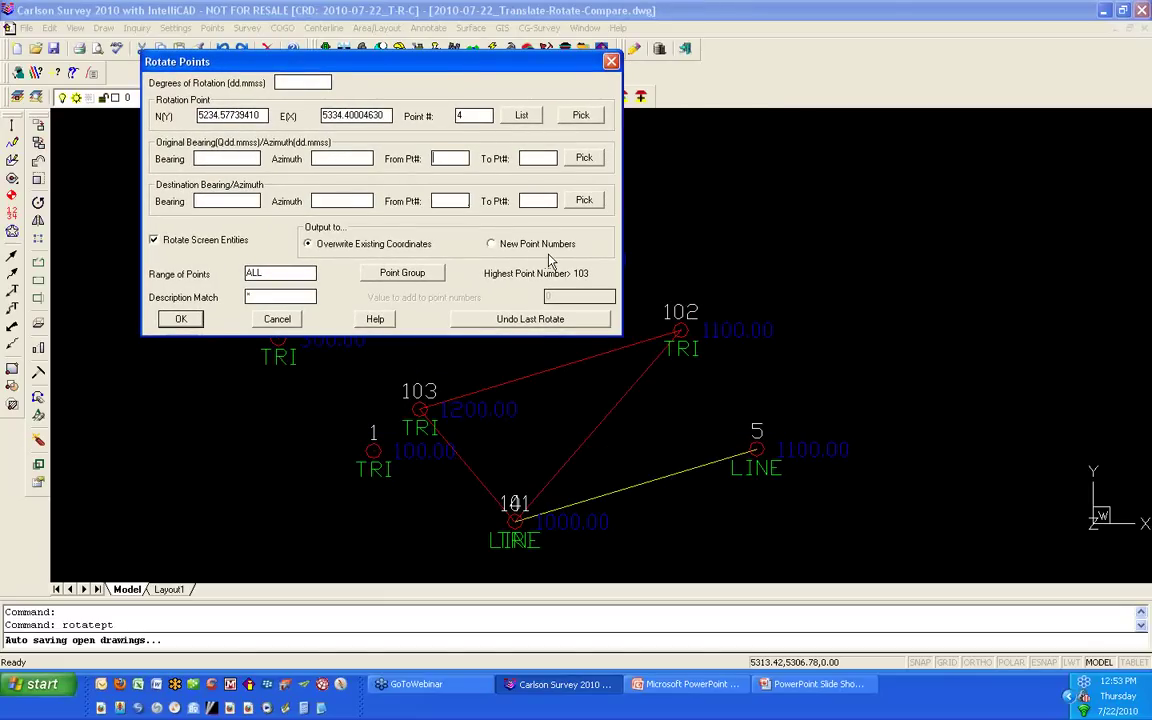
pyautogui.write('101')
pyautogui.click(540, 160)
pyautogui.write('102')
pyautogui.press('Tab')
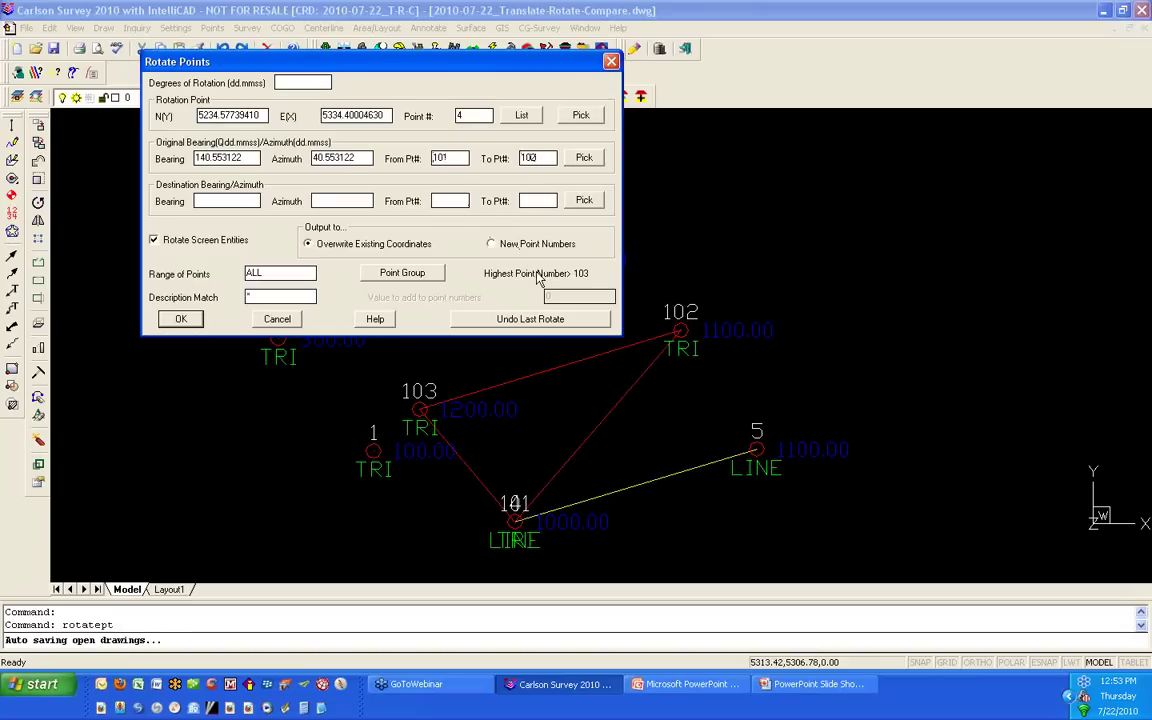
pyautogui.press('Tab')
pyautogui.write('4')
pyautogui.press('Tab')
pyautogui.write('5')
# Step: Set the range of points to rotate to 101-103
pyautogui.doubleClick(278, 272)
pyautogui.write('1-')
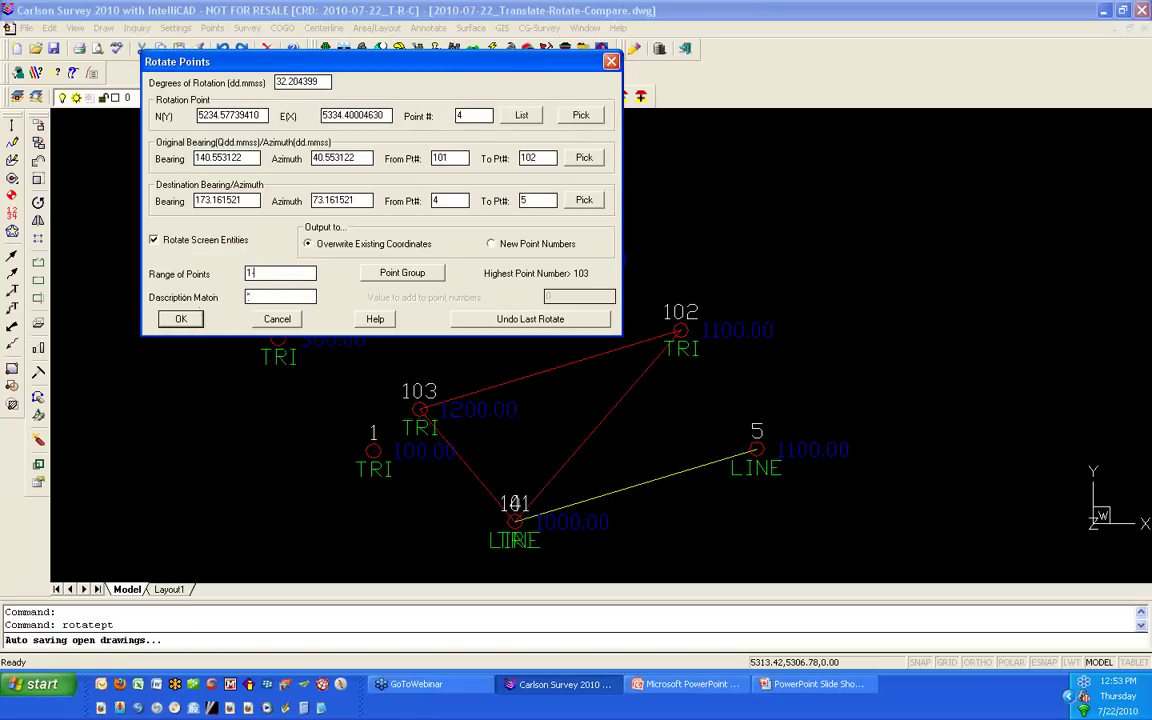
pyautogui.write('1')
pyautogui.press('BackSpace')
pyautogui.press('BackSpace')
pyautogui.press('BackSpace')
pyautogui.write('101-103')
# Step: Rotate points 101–103 together with their three triangle lines about point 4
pyautogui.click(197, 322)
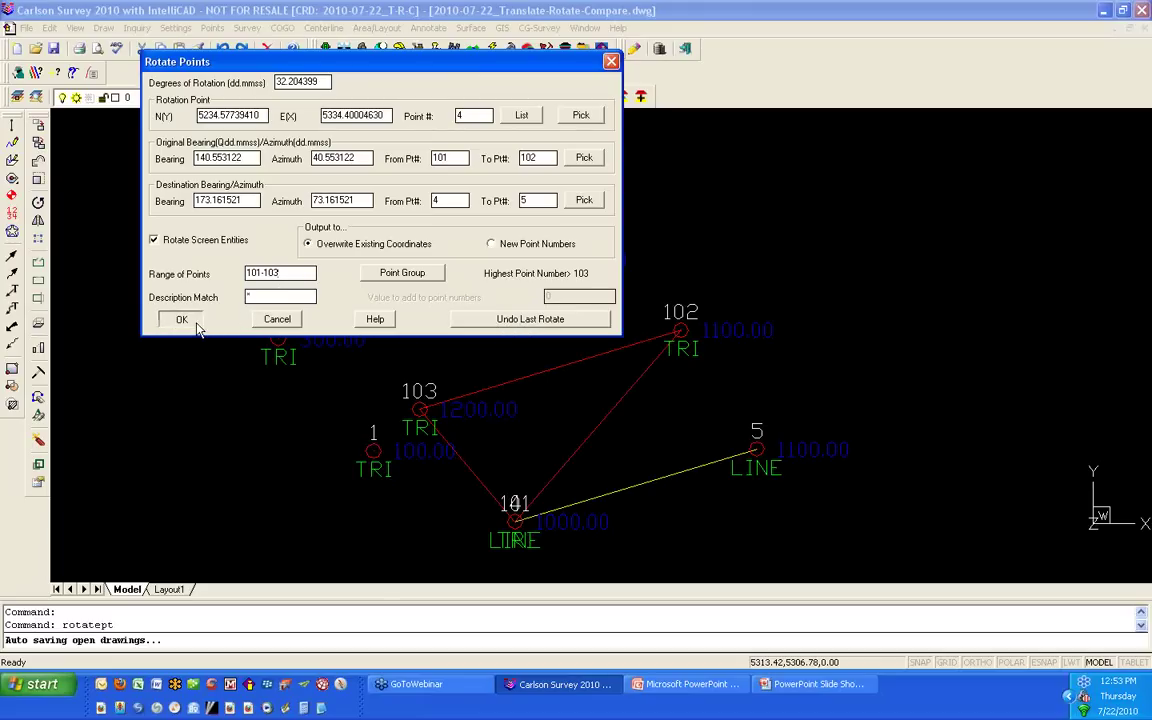
pyautogui.click(602, 417)
pyautogui.click(584, 374)
pyautogui.click(466, 456)
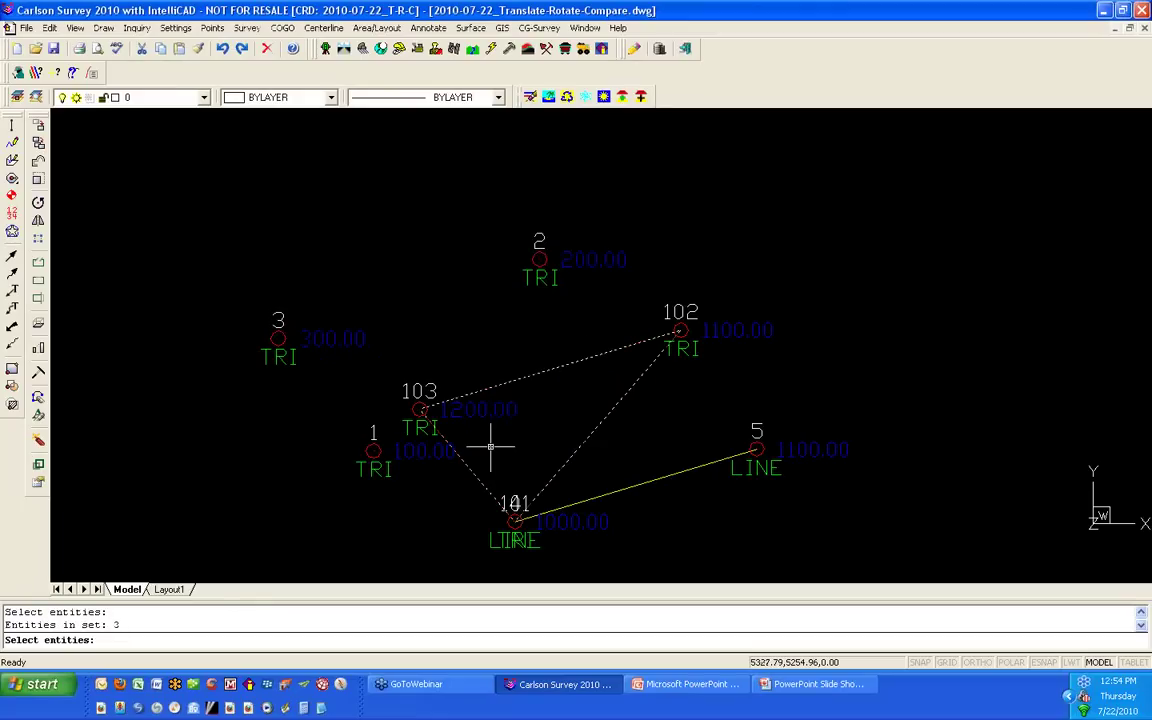
pyautogui.press('Return')
pyautogui.press('Return')
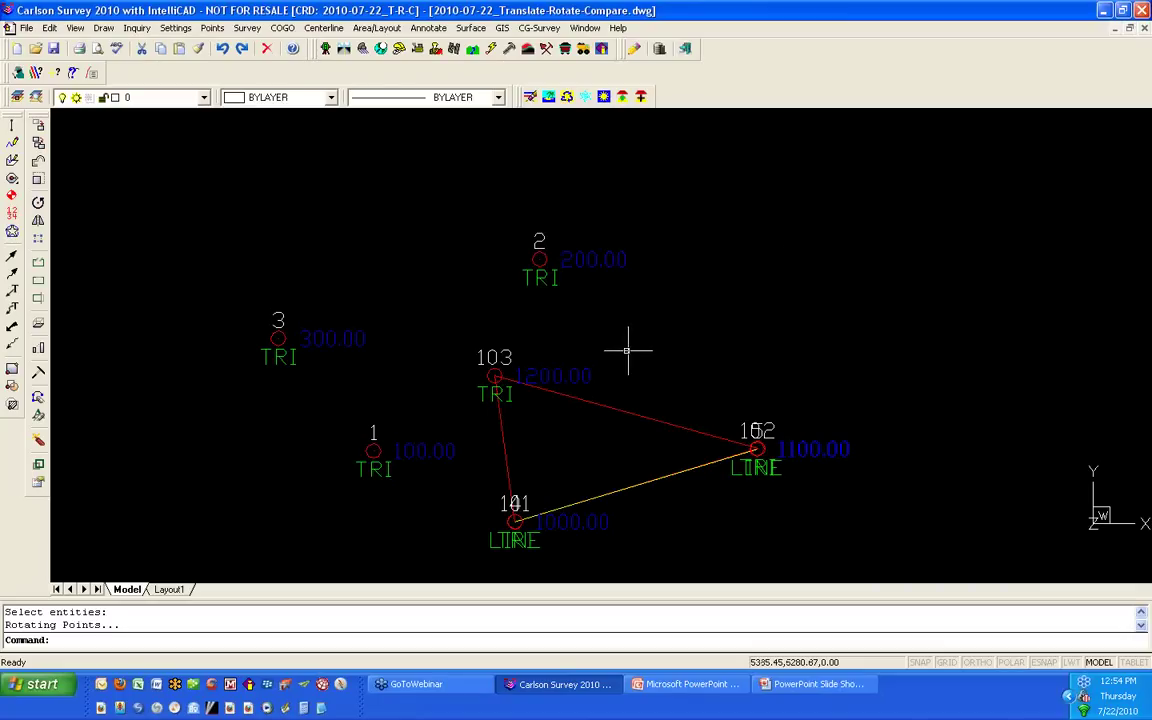
pyautogui.moveTo(630, 347); pyautogui.dragTo(621, 293, button='middle')
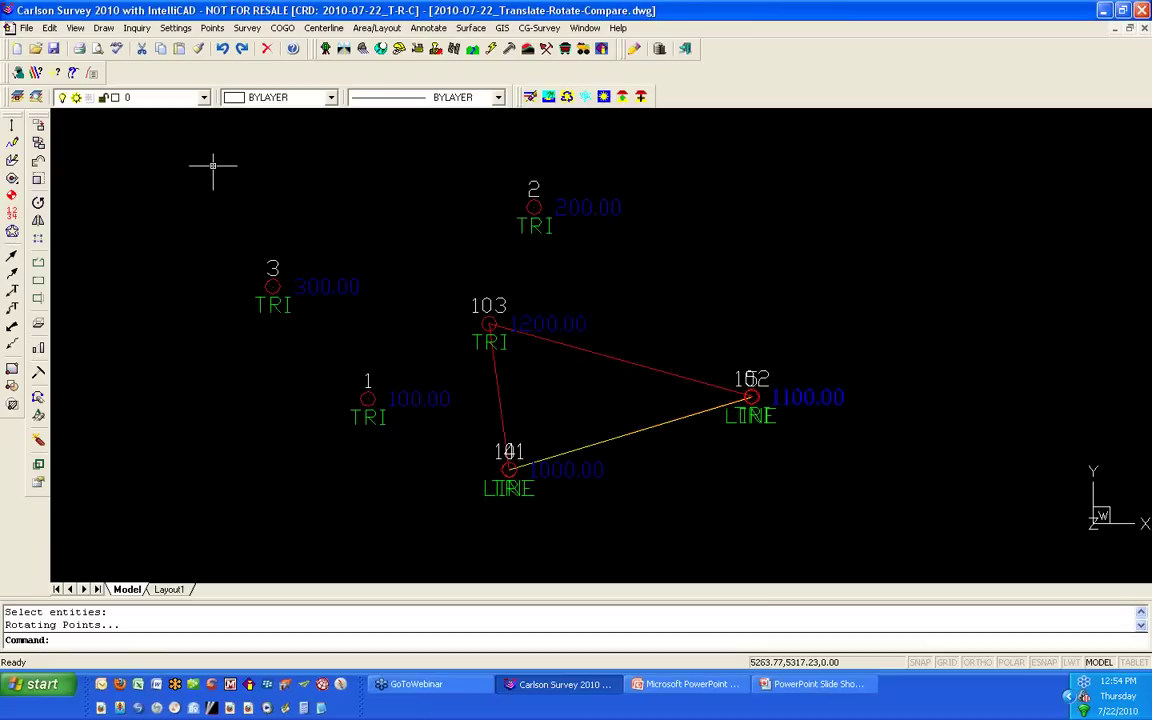
pyautogui.click(214, 28)
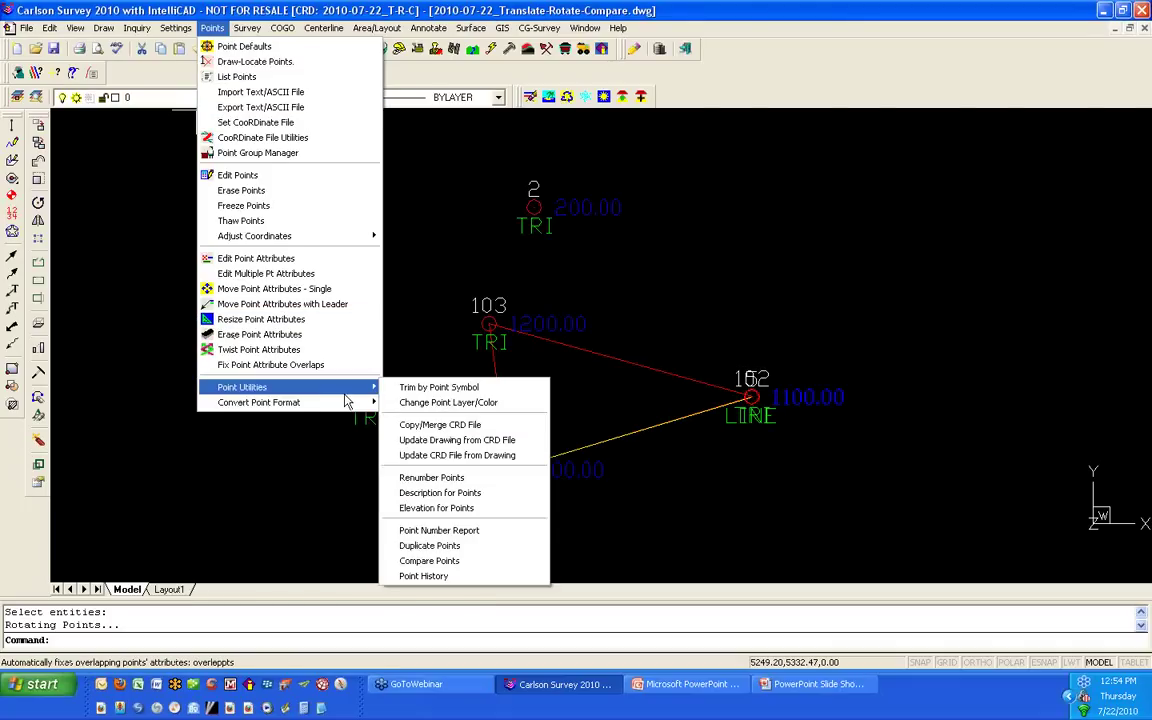
# Step: Run Compare Points with horizontal and vertical tolerances of 0.1
pyautogui.click(519, 569)
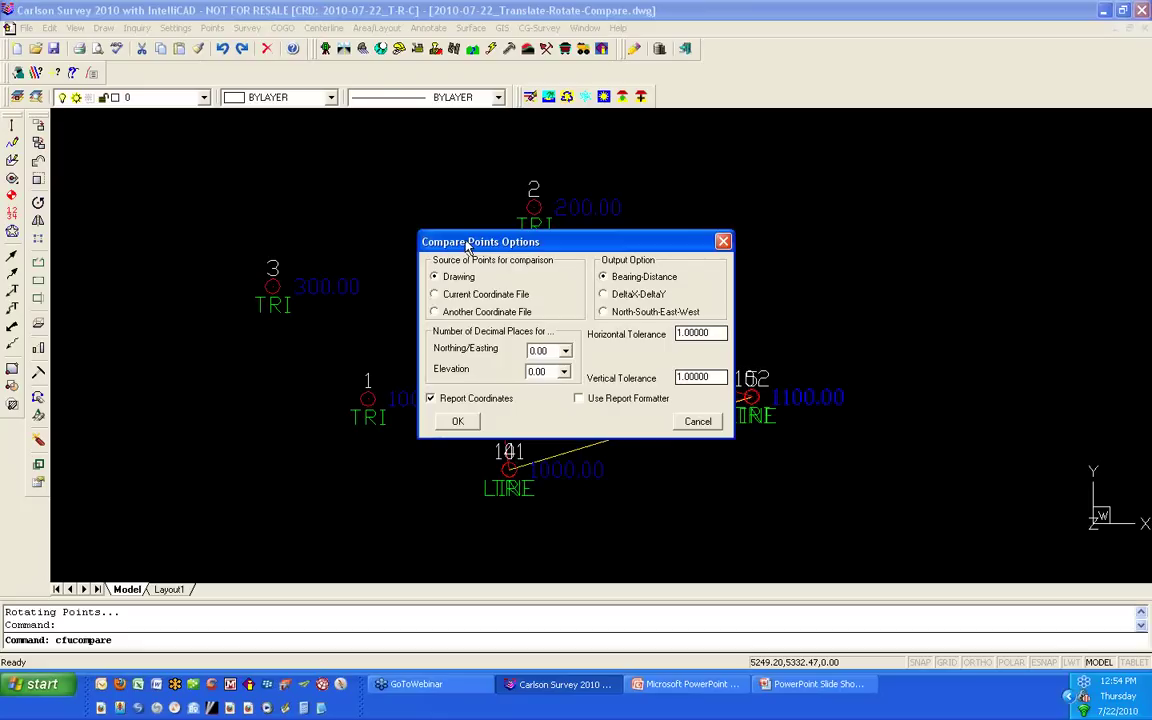
pyautogui.moveTo(469, 244); pyautogui.dragTo(206, 341)
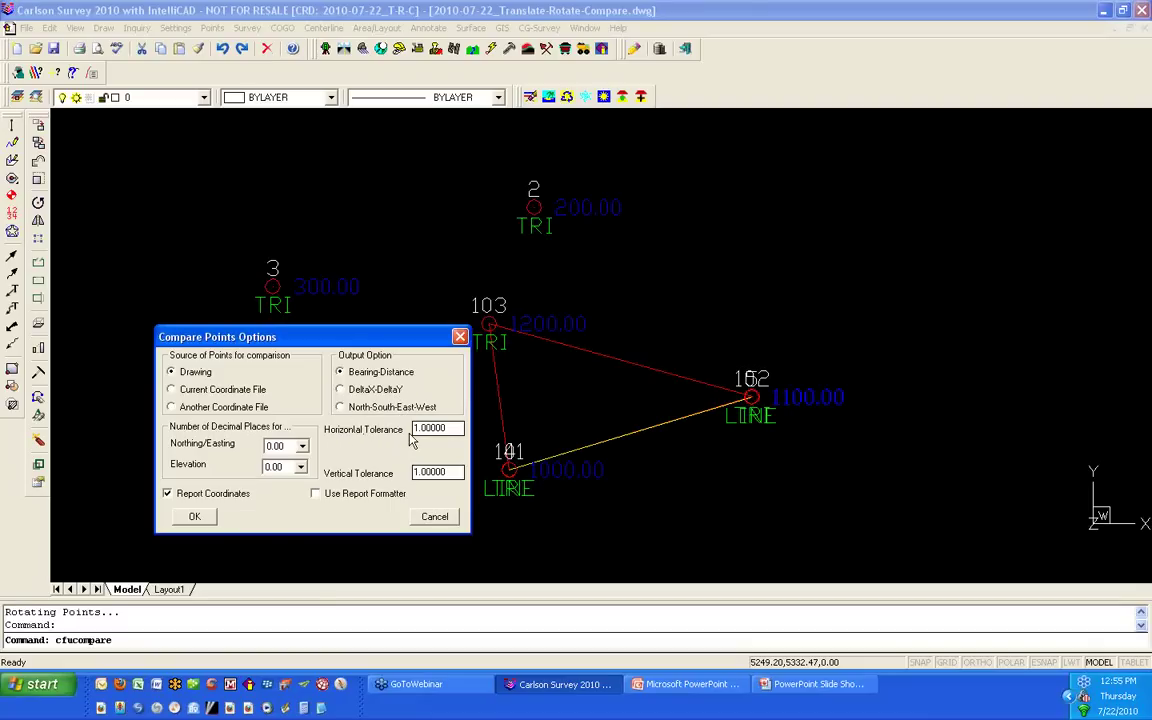
pyautogui.press('Tab')
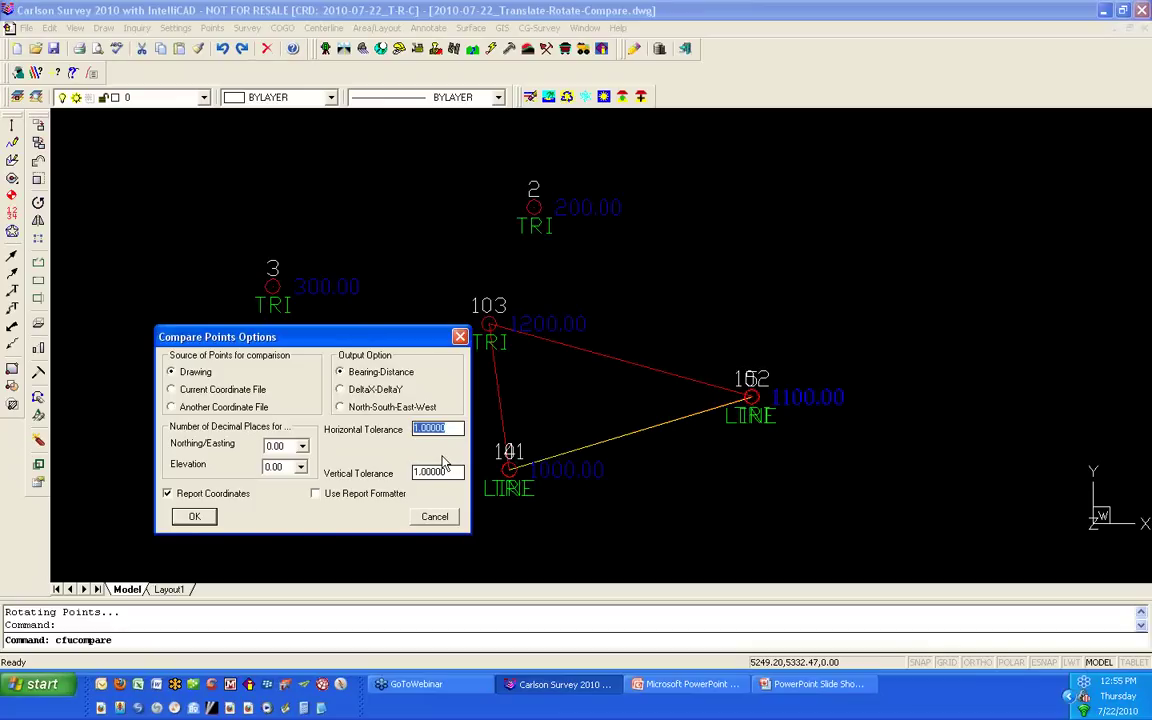
pyautogui.write('.1')
pyautogui.press('Tab')
pyautogui.doubleClick(450, 472)
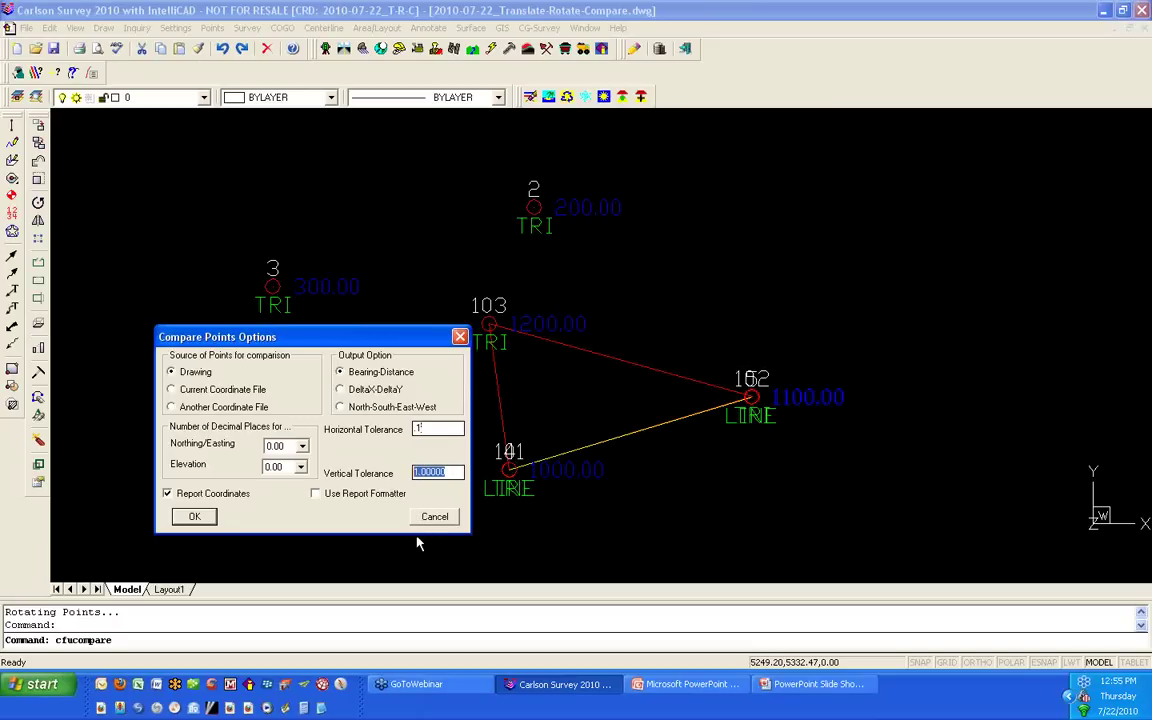
pyautogui.write('.1')
pyautogui.click(211, 522)
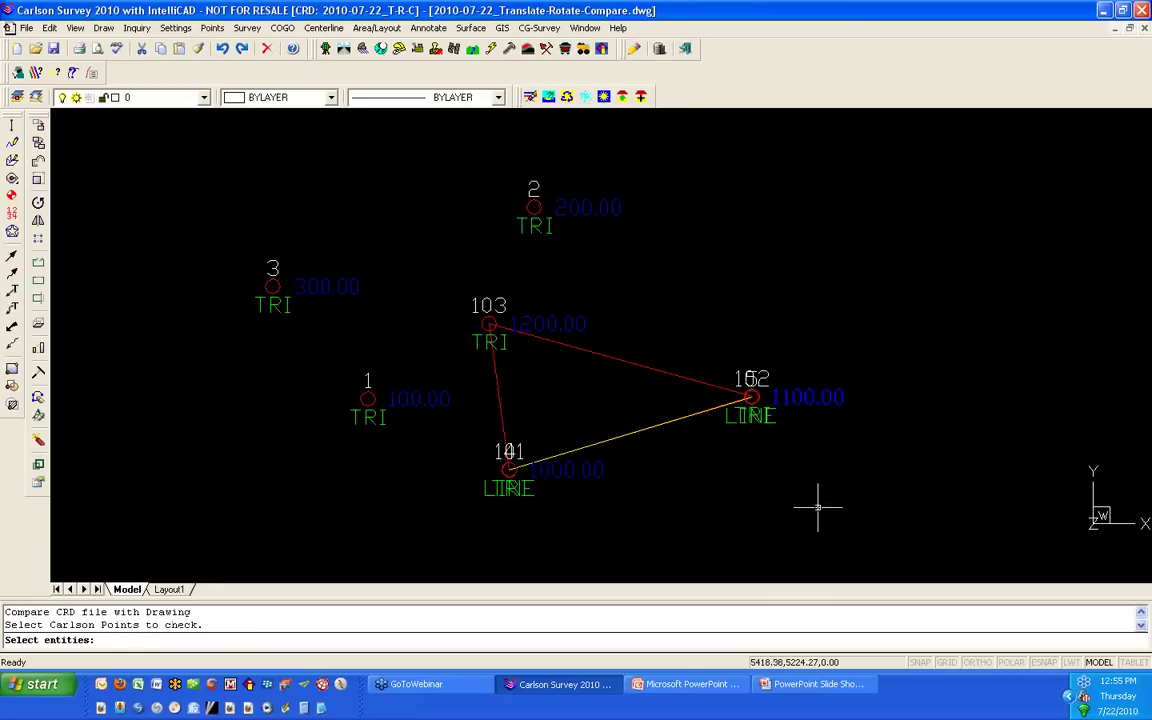
# Step: Window-select every point and line and run the comparison, which finds no differences beyond tolerance
pyautogui.click(917, 545)
pyautogui.click(190, 141)
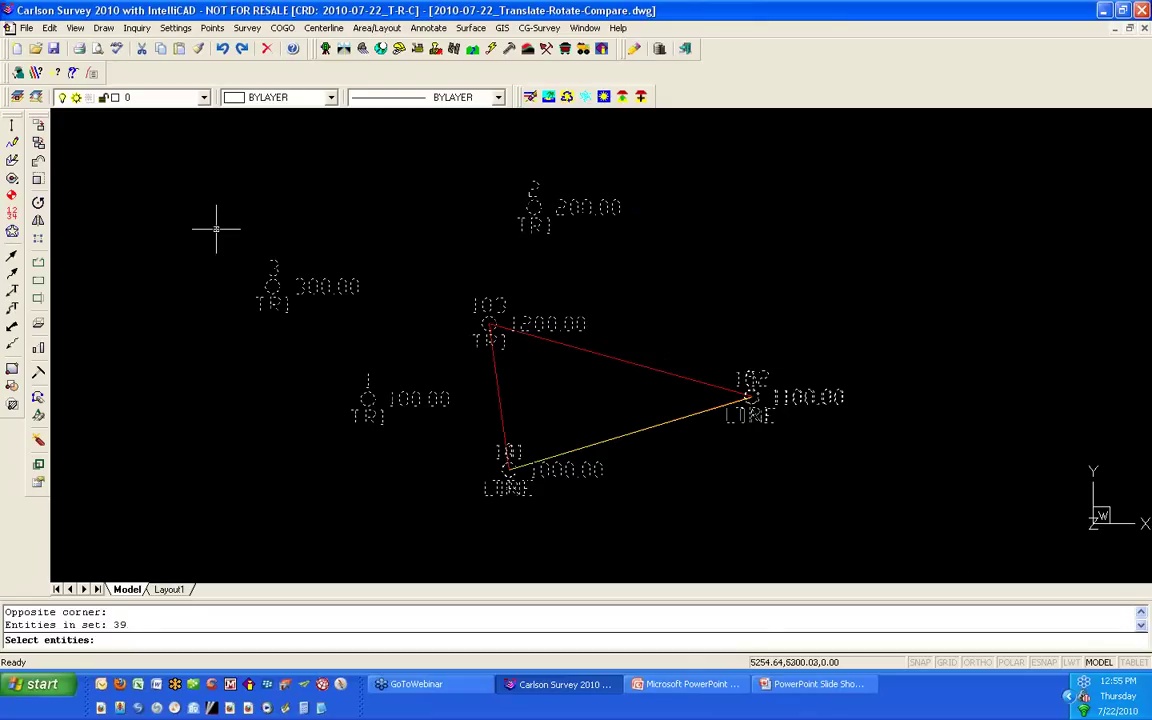
pyautogui.press('Return')
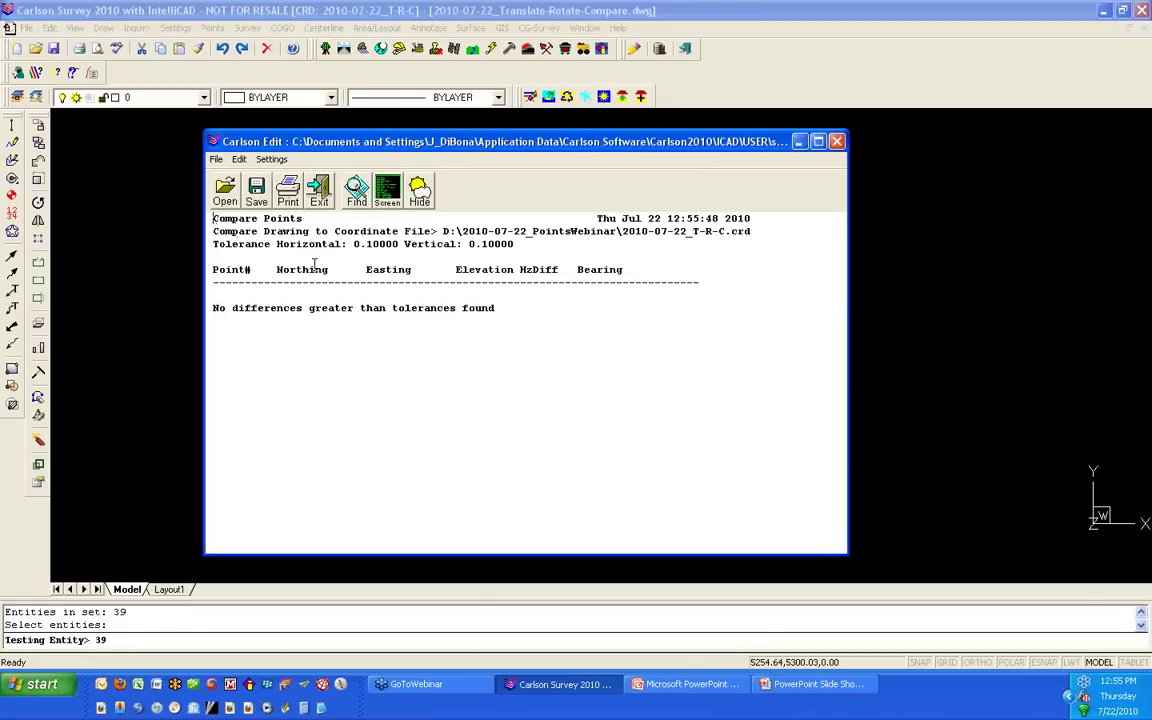
pyautogui.moveTo(495, 308); pyautogui.dragTo(175, 308)
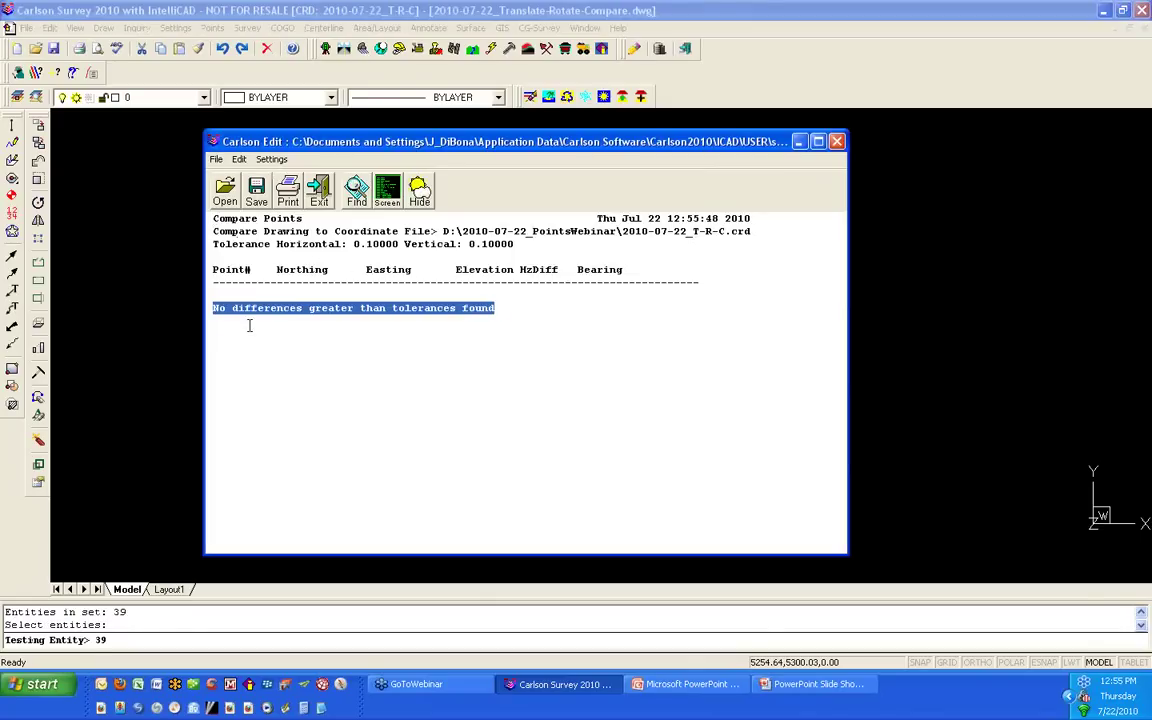
pyautogui.click(596, 318)
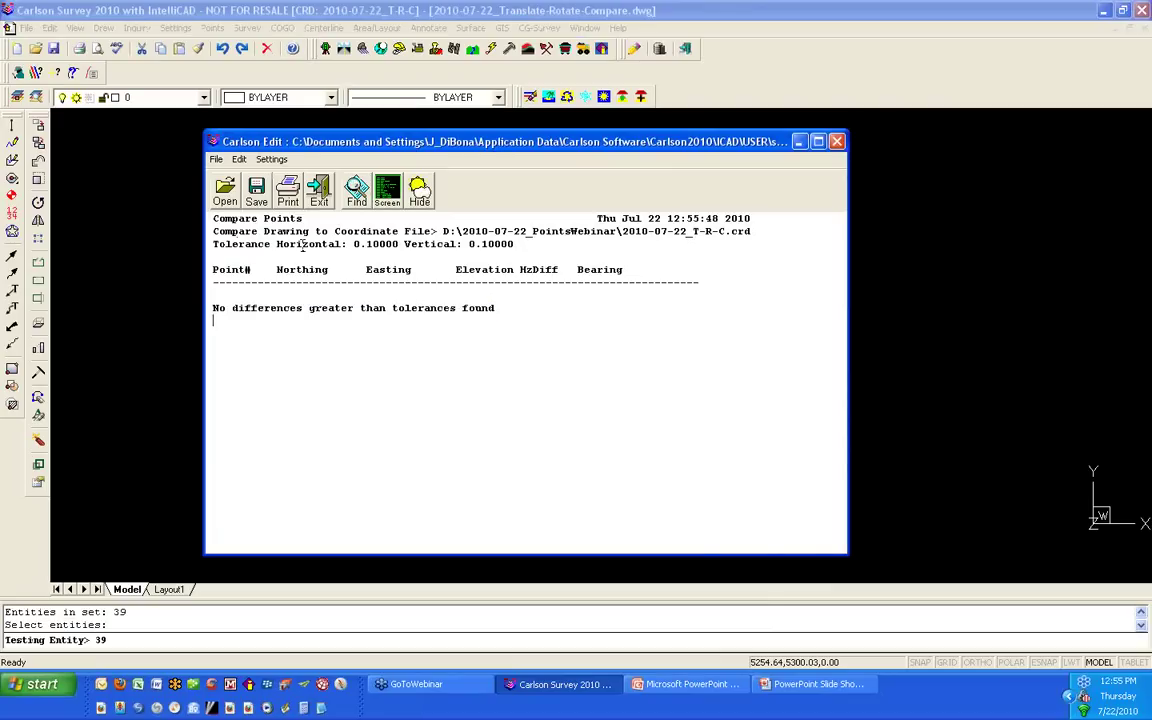
# Step: Add blank lines below the report's title and coordinate file lines, then close it without saving
pyautogui.click(751, 218)
pyautogui.press('Return')
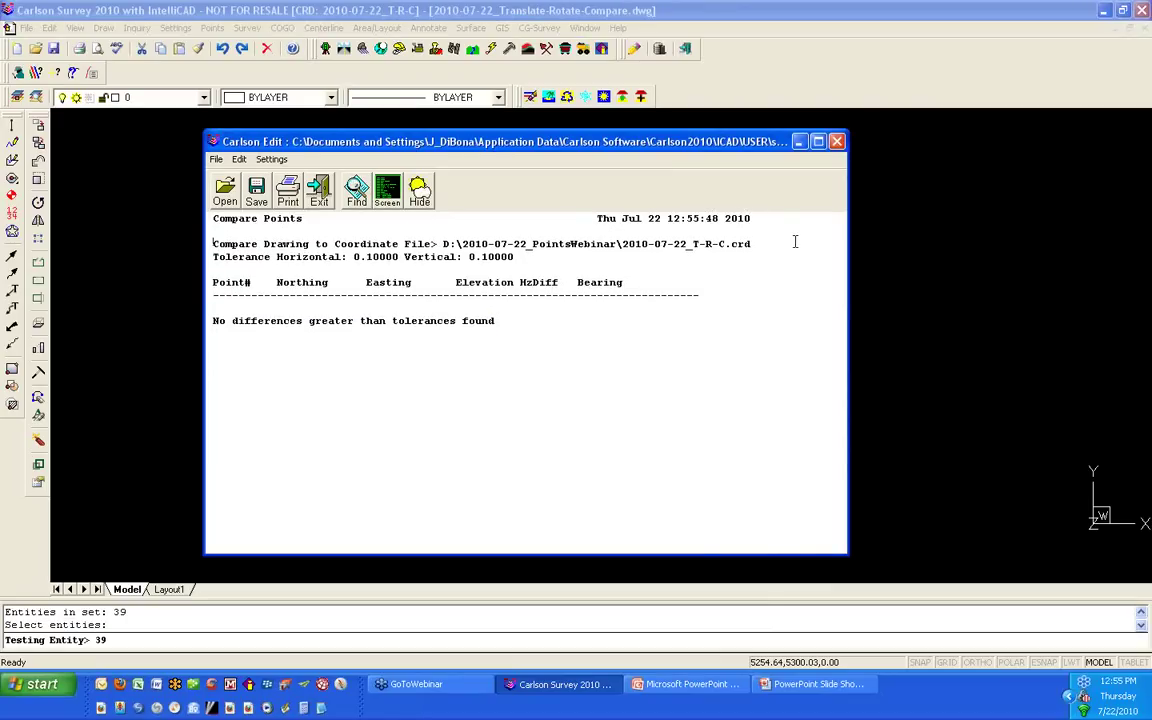
pyautogui.click(794, 242)
pyautogui.press('Return')
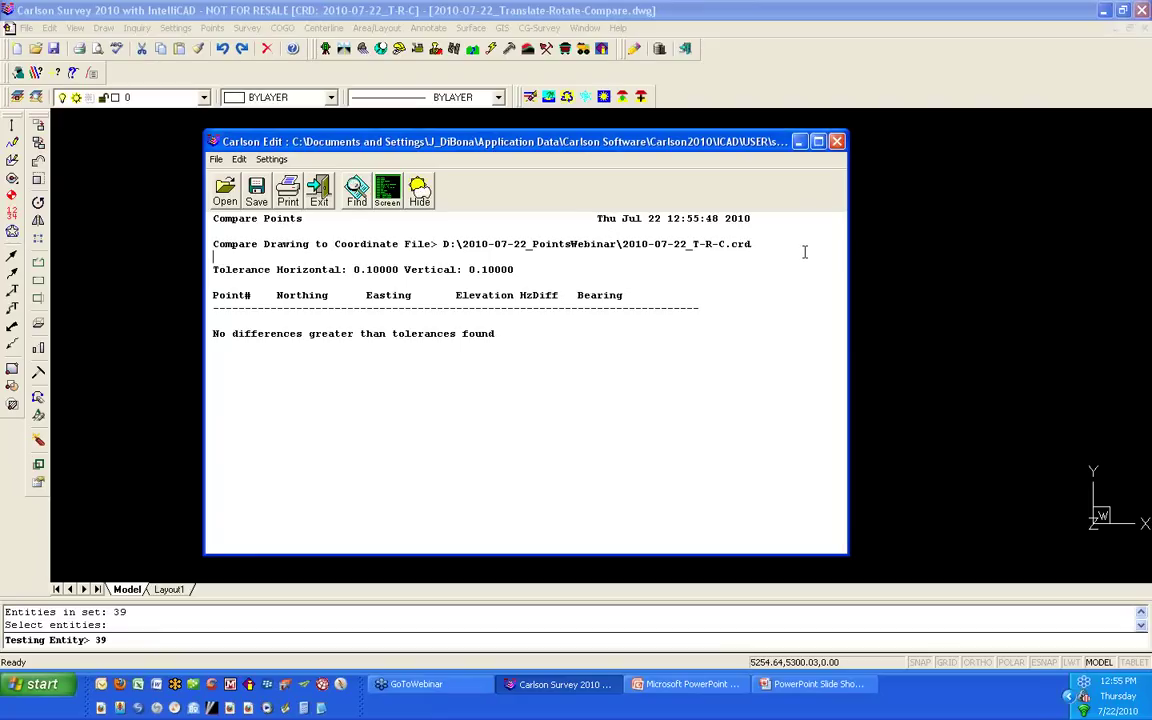
pyautogui.moveTo(798, 243); pyautogui.dragTo(212, 243)
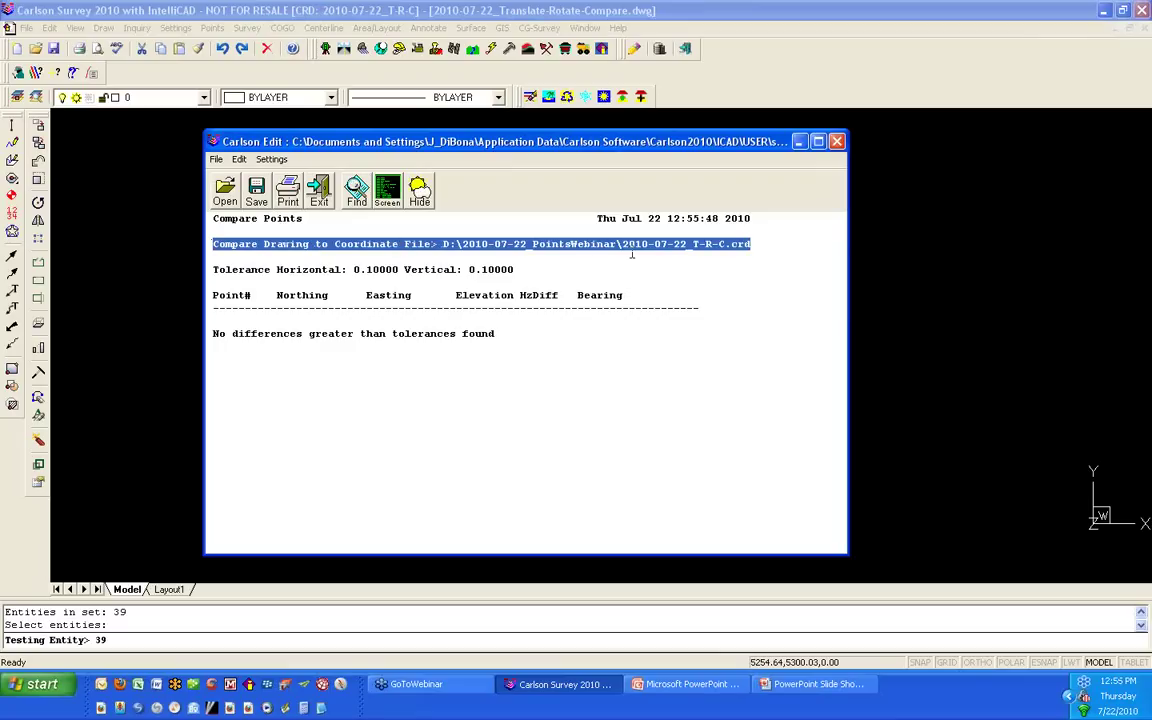
pyautogui.click(532, 405)
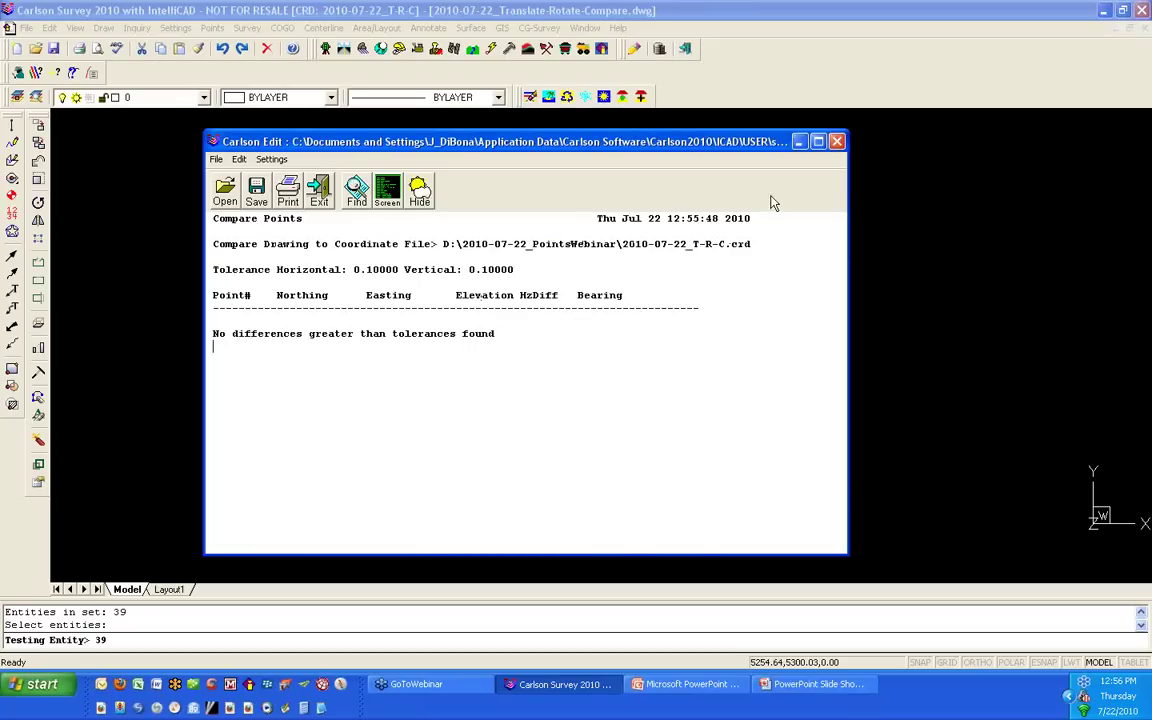
pyautogui.click(837, 143)
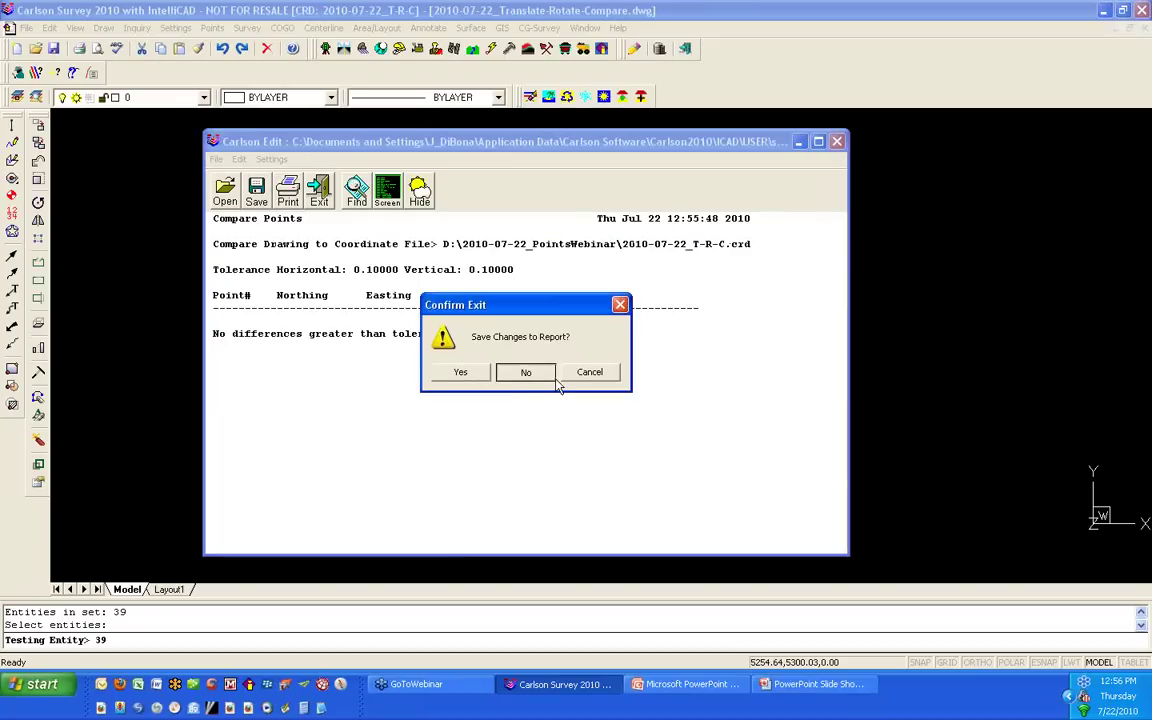
pyautogui.click(550, 376)
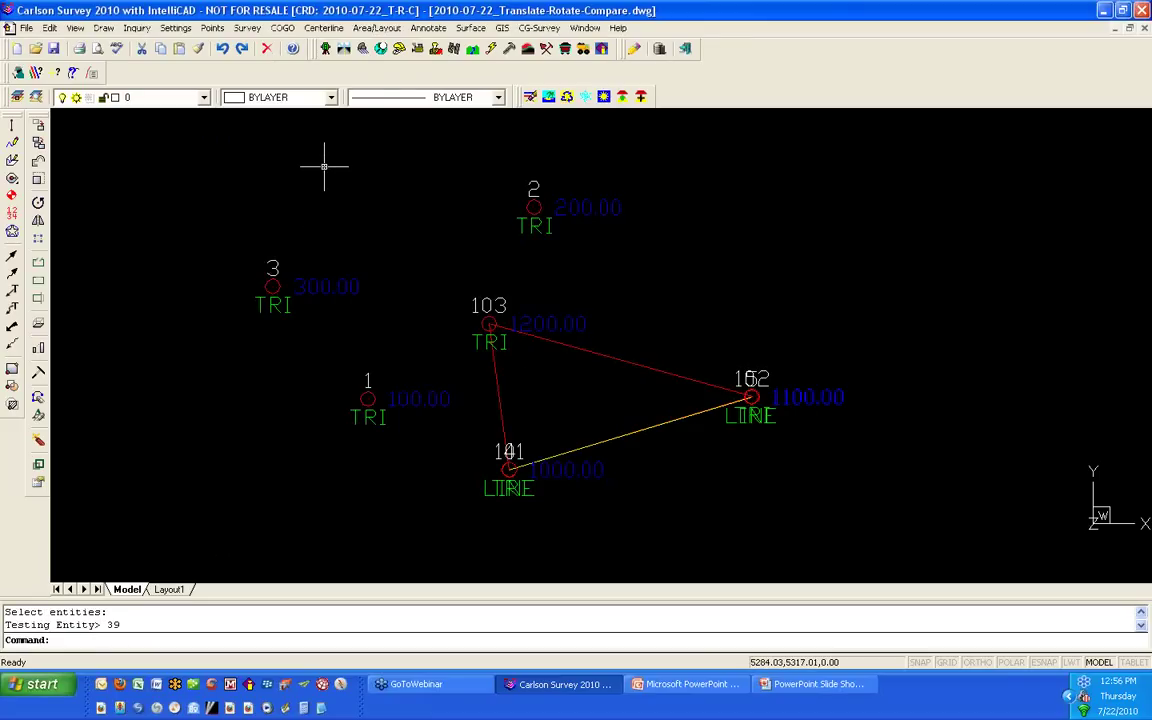
# Step: Rerun the point comparison against the current coordinate file with the typed point ranges 45101-102
pyautogui.press('Return')
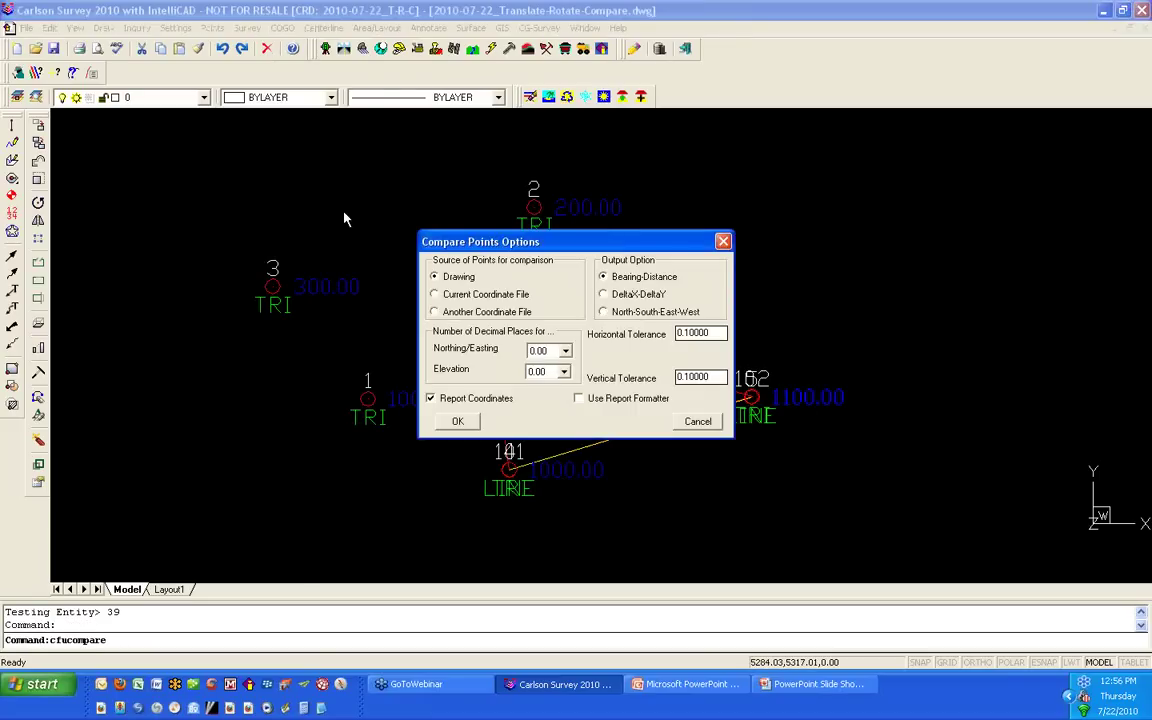
pyautogui.click(435, 294)
pyautogui.click(457, 421)
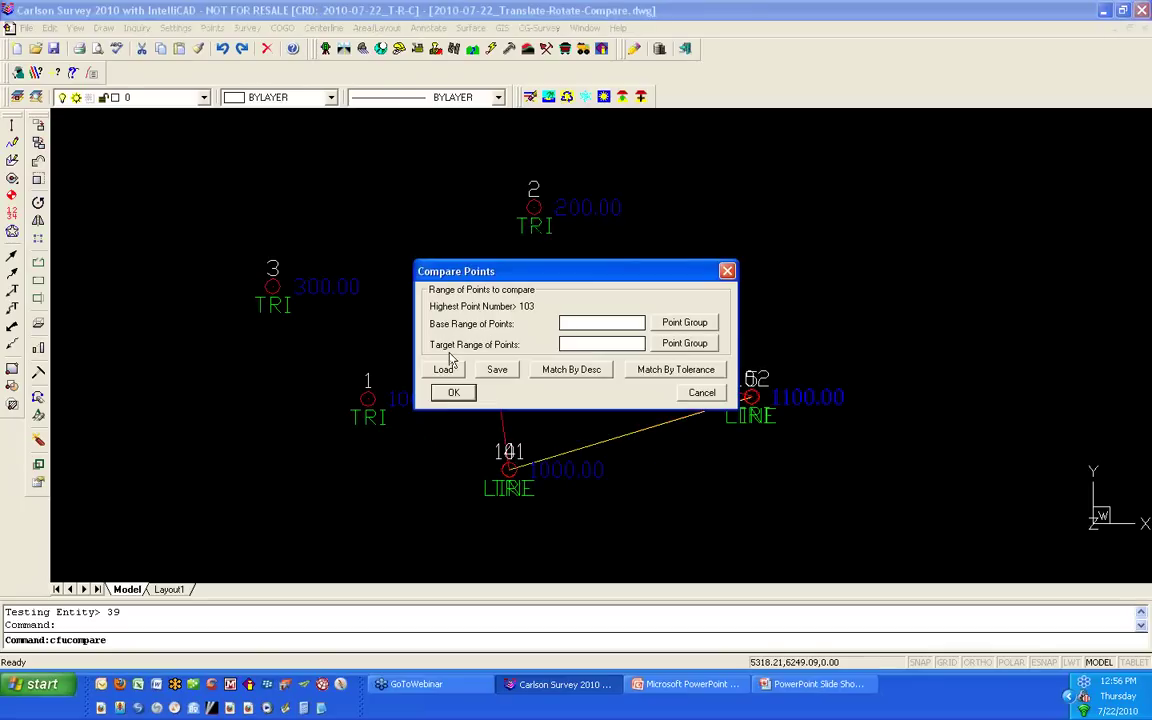
pyautogui.moveTo(538, 270); pyautogui.dragTo(342, 173)
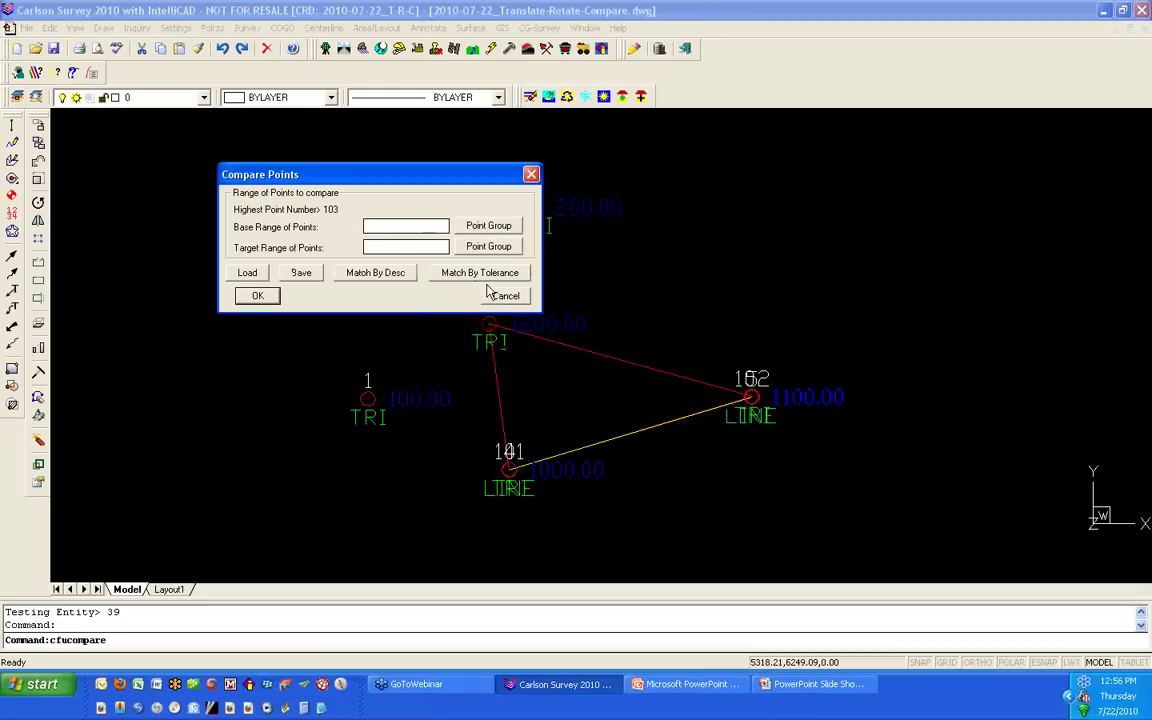
pyautogui.write('4')
pyautogui.write('5')
pyautogui.write('101-1')
pyautogui.write('02')
pyautogui.click(255, 297)
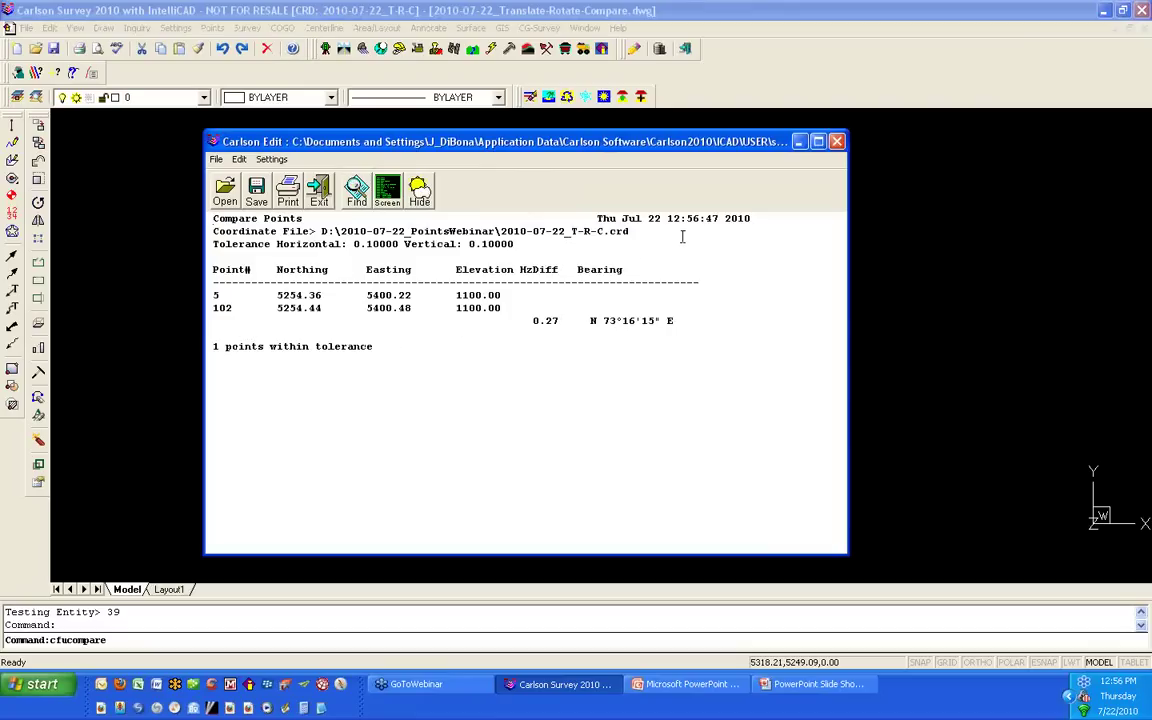
# Step: Review the report showing points 5 and 102 are 0.27 apart, close it unsaved, and rerun the comparison
pyautogui.press('Return')
pyautogui.press('Return')
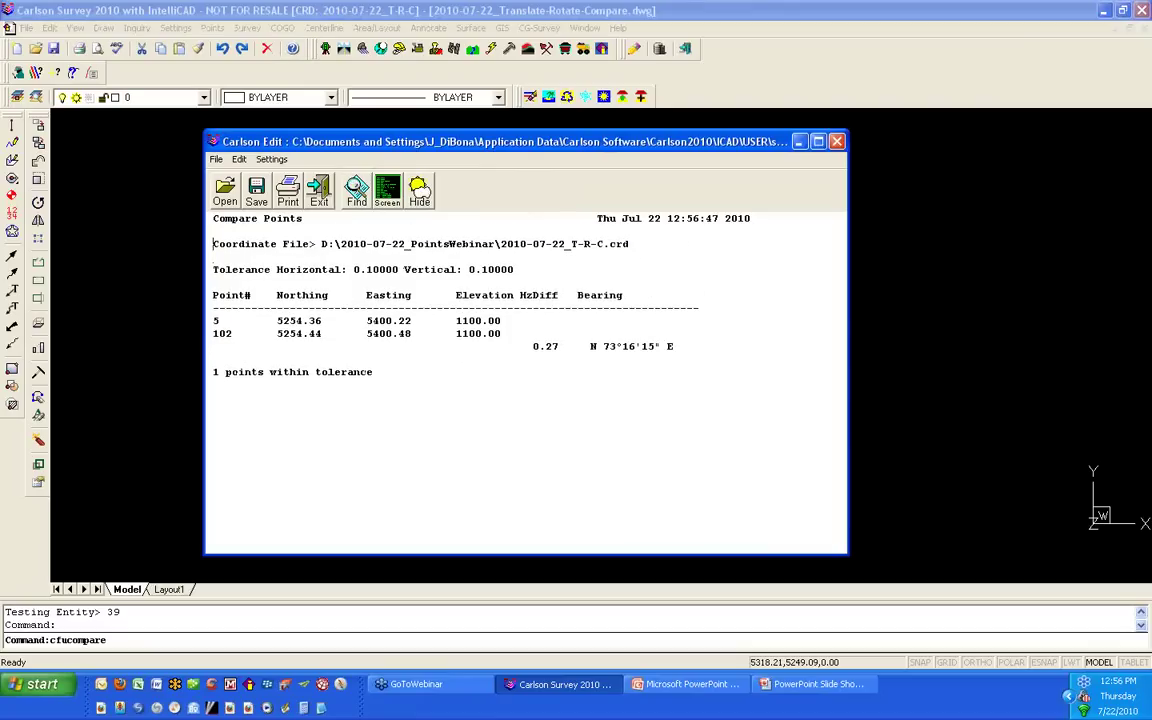
pyautogui.moveTo(674, 244); pyautogui.dragTo(203, 244)
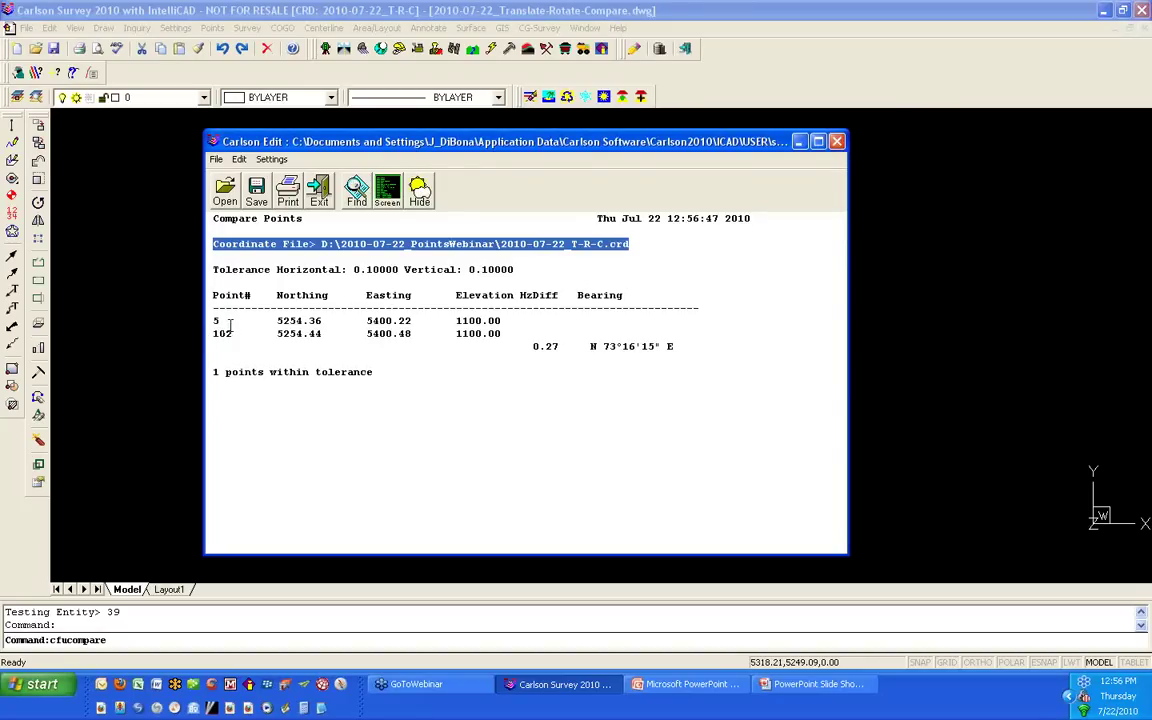
pyautogui.moveTo(354, 146)
pyautogui.mouseDown()
pyautogui.moveTo(101, 117)
pyautogui.moveTo(144, 117)
pyautogui.moveTo(229, 415)
pyautogui.moveTo(234, 494)
pyautogui.mouseUp()
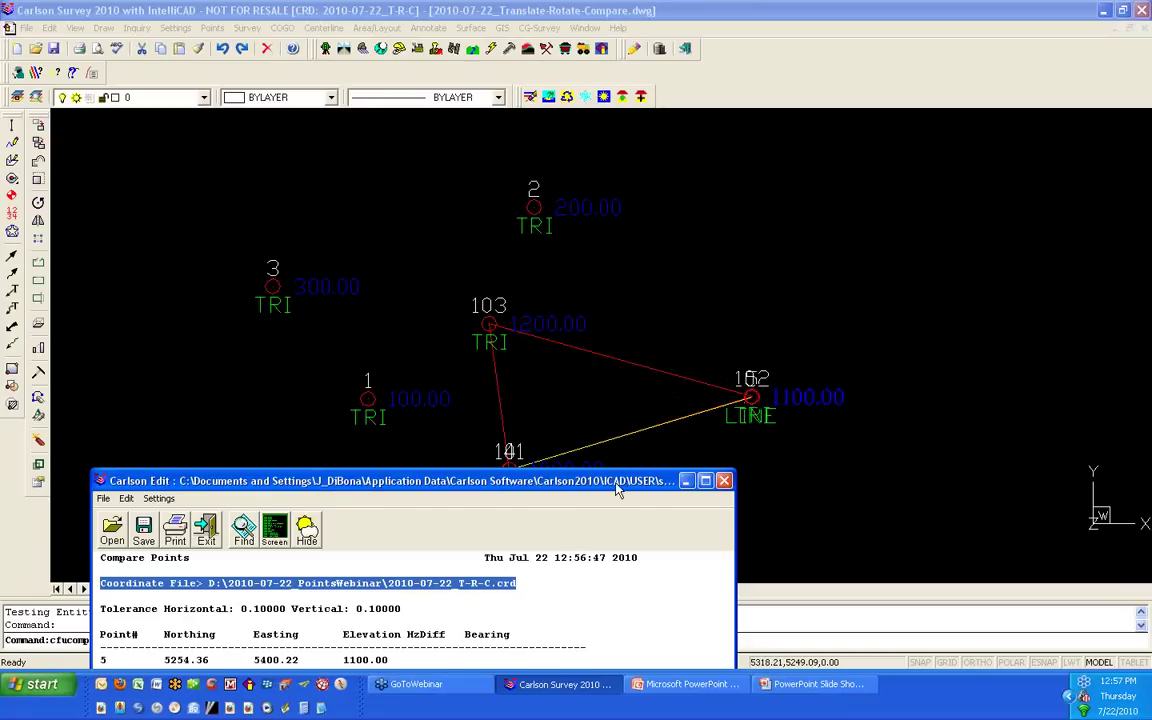
pyautogui.moveTo(617, 488); pyautogui.dragTo(602, 141)
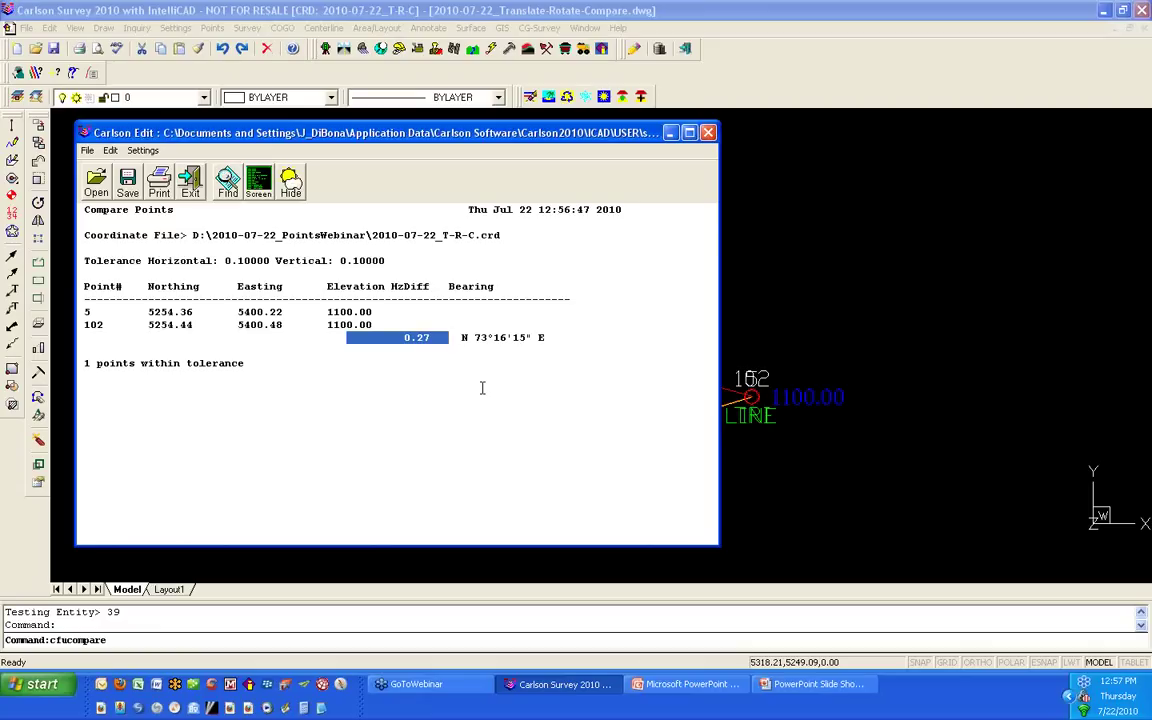
pyautogui.moveTo(548, 337); pyautogui.dragTo(461, 337)
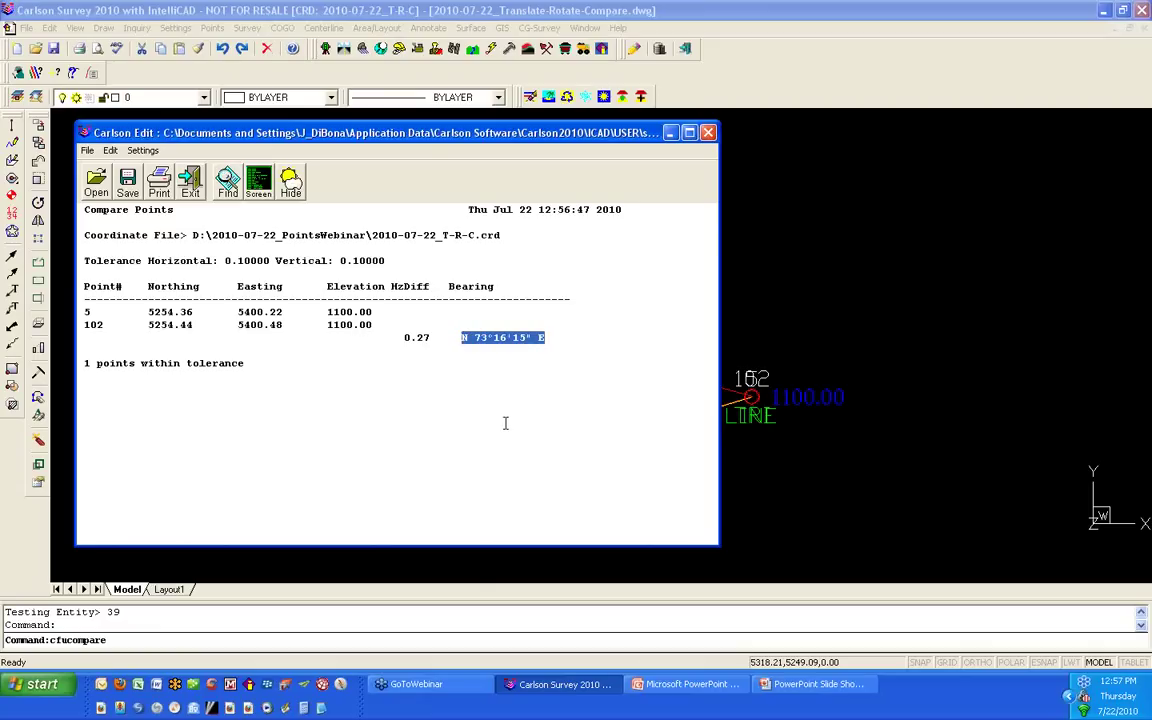
pyautogui.click(707, 134)
pyautogui.click(405, 364)
pyautogui.press('Return')
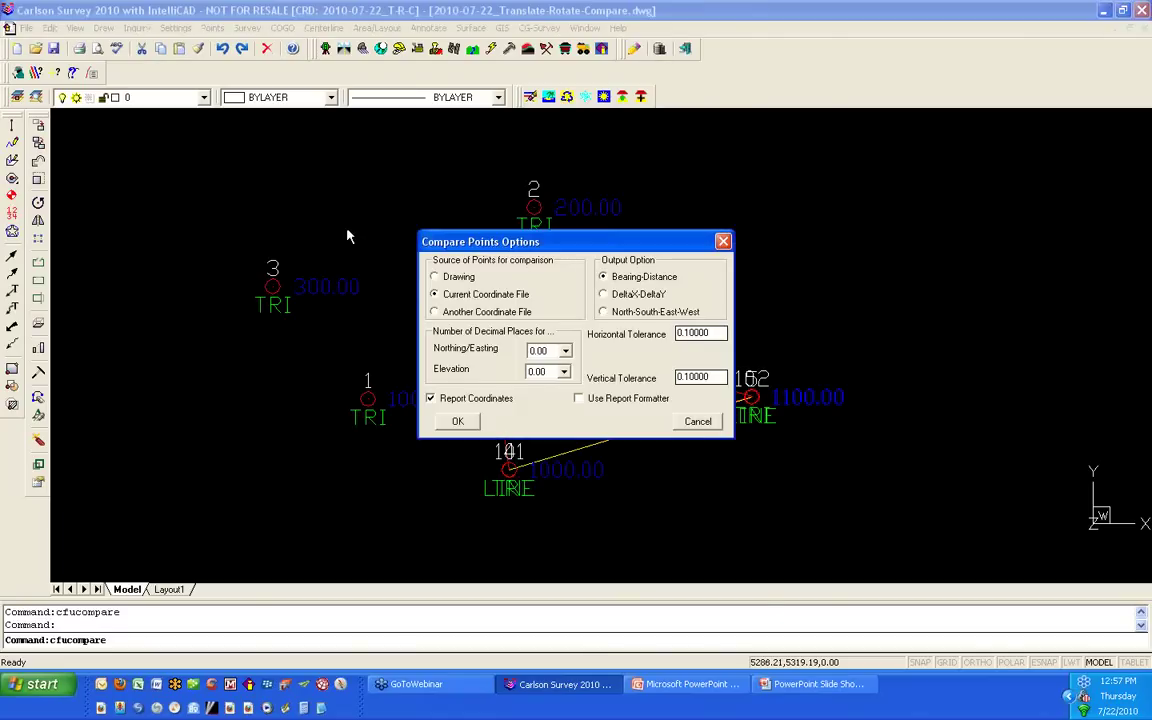
# Step: Compare all points against the other coordinate file 2010-07-22_T-R-C_Original.crd
pyautogui.click(476, 313)
pyautogui.click(472, 423)
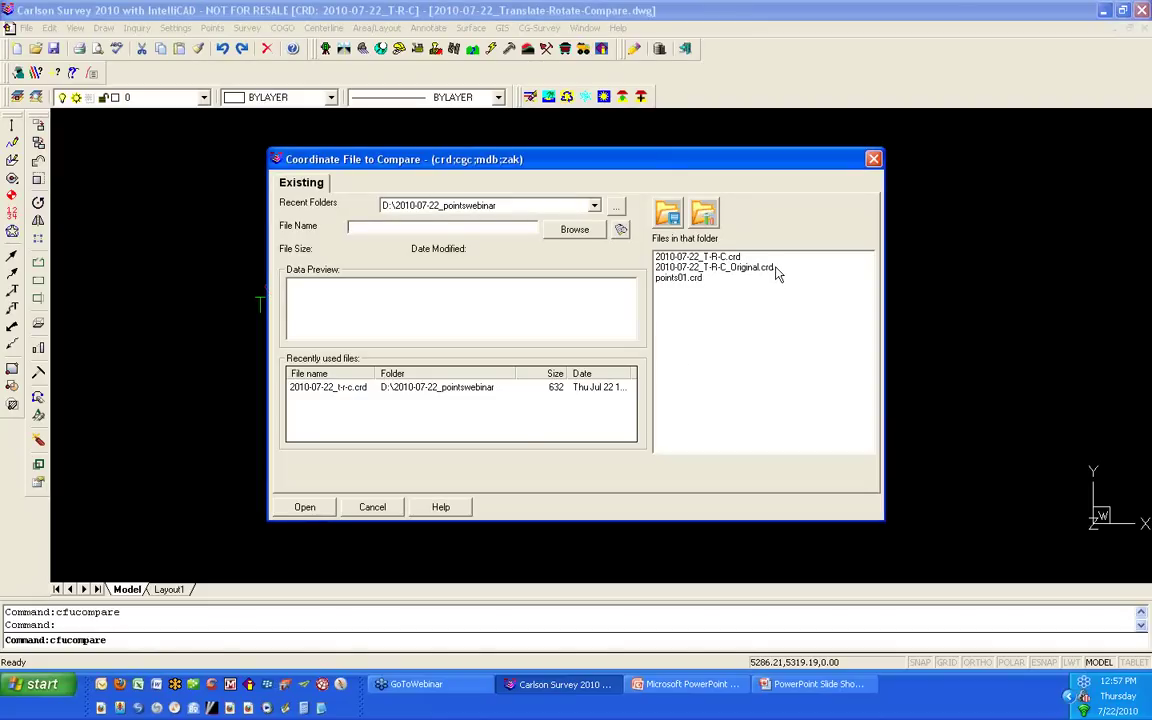
pyautogui.click(774, 268)
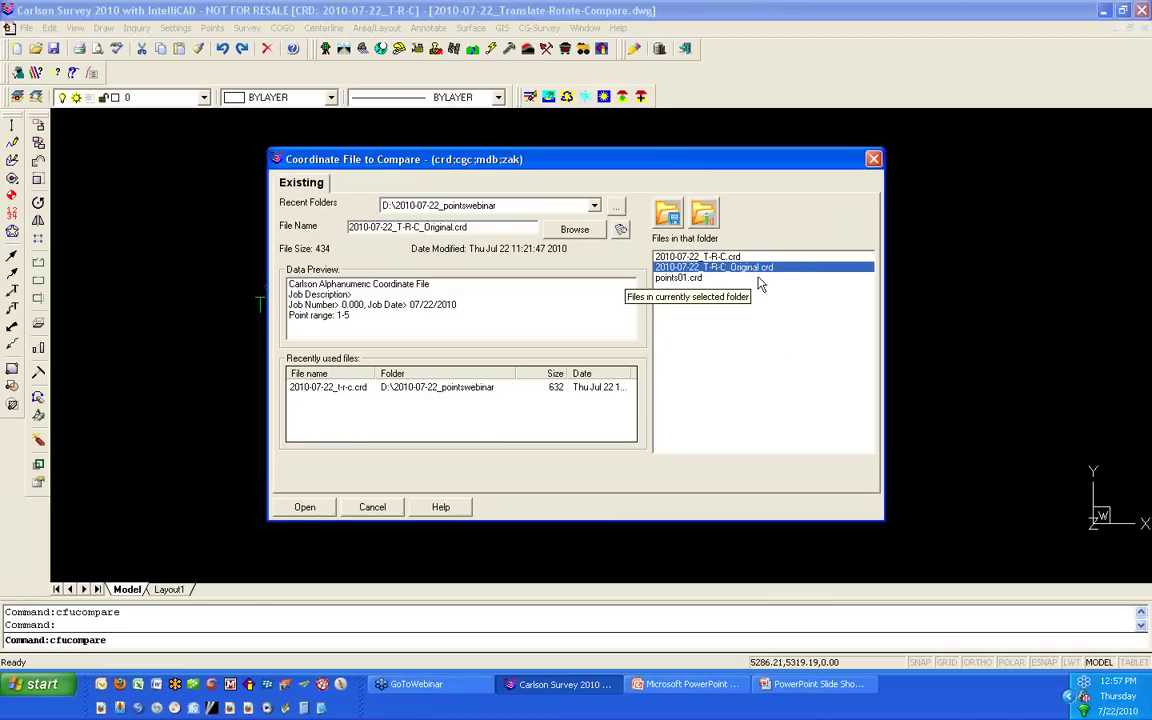
pyautogui.click(306, 507)
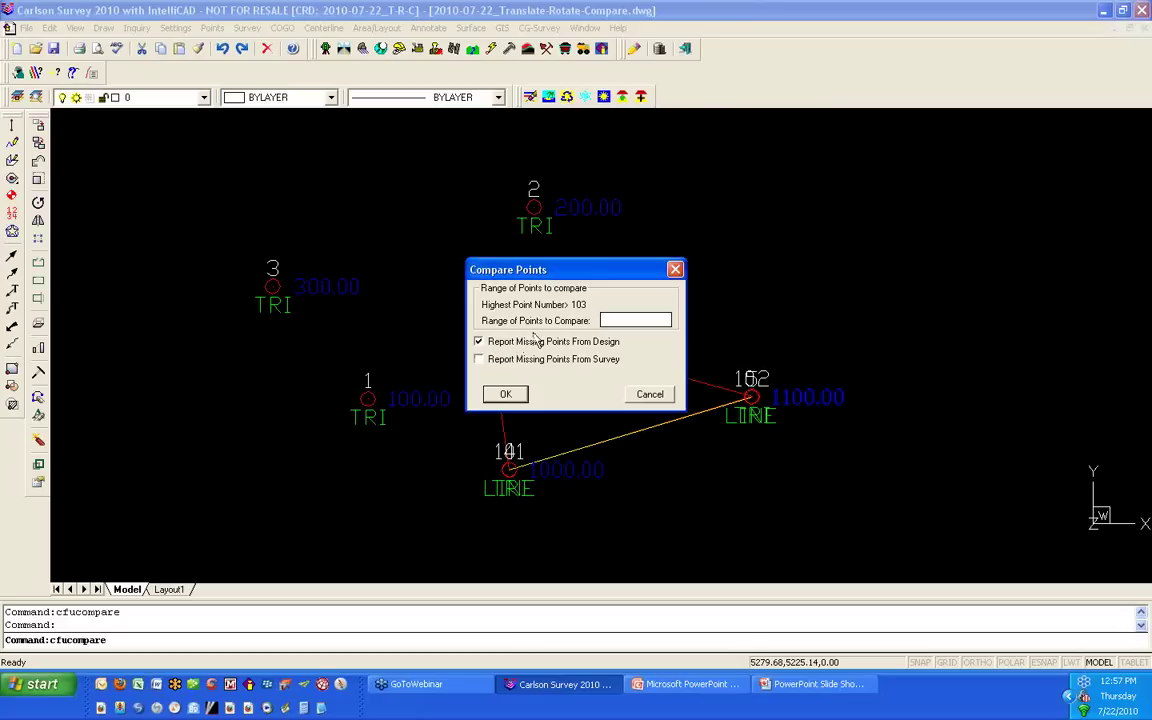
pyautogui.write('LL')
pyautogui.click(495, 395)
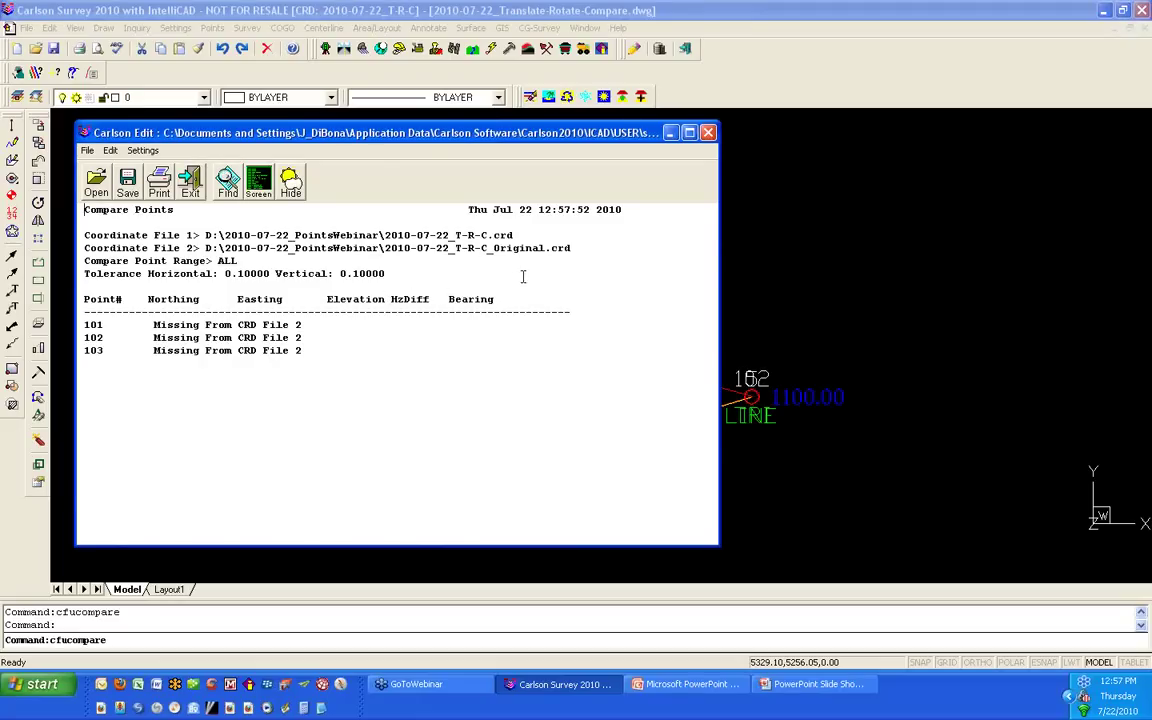
# Step: Space out the report listing points 101–103 as missing, then close it without saving
pyautogui.click(599, 248)
pyautogui.press('Return')
pyautogui.press('Return')
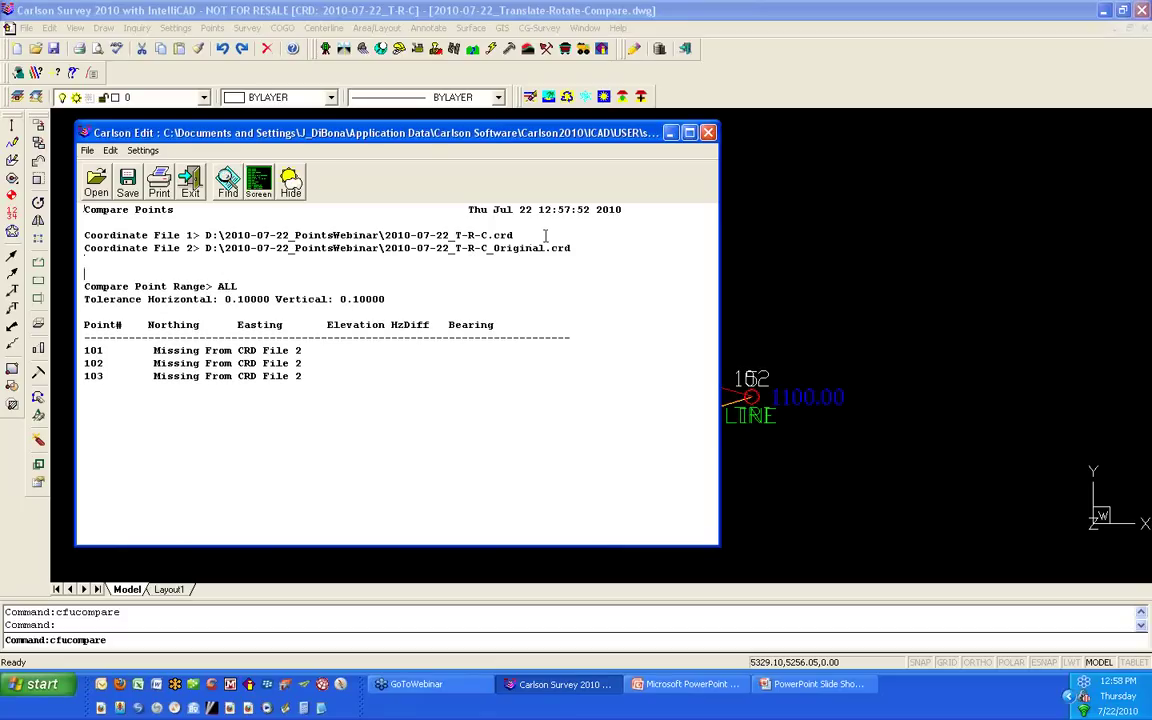
pyautogui.click(562, 233)
pyautogui.click(558, 274)
pyautogui.press('Down')
pyautogui.press('Return')
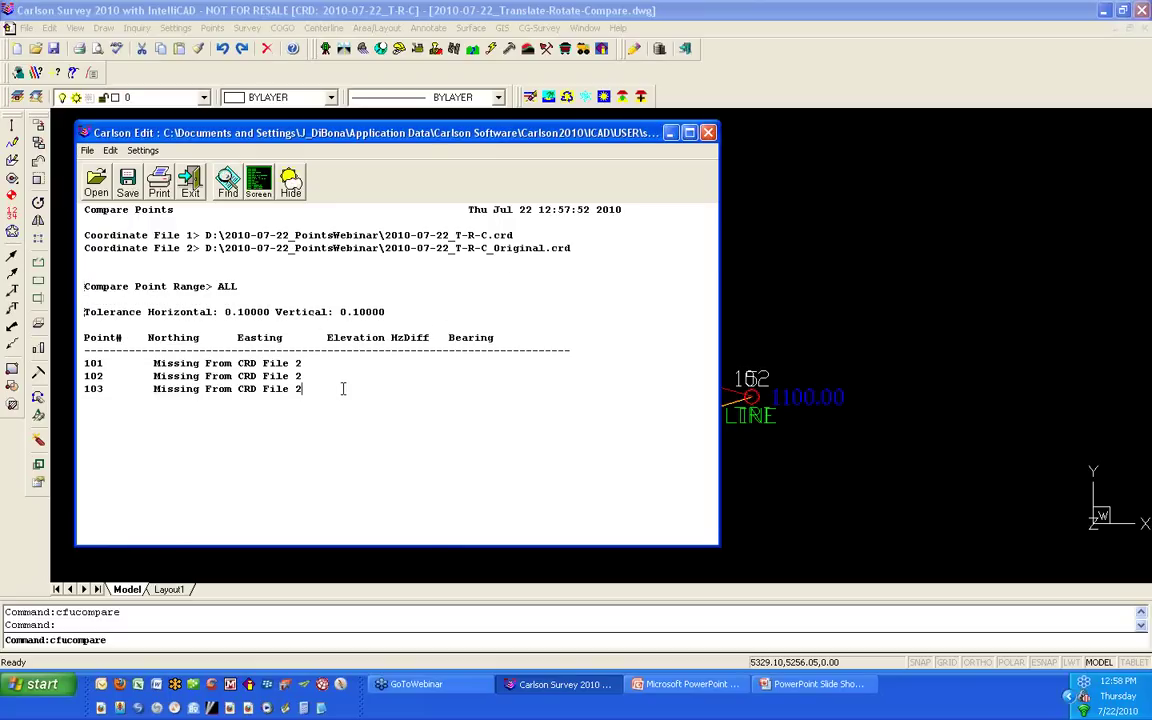
pyautogui.click(373, 404)
pyautogui.click(589, 248)
pyautogui.click(708, 133)
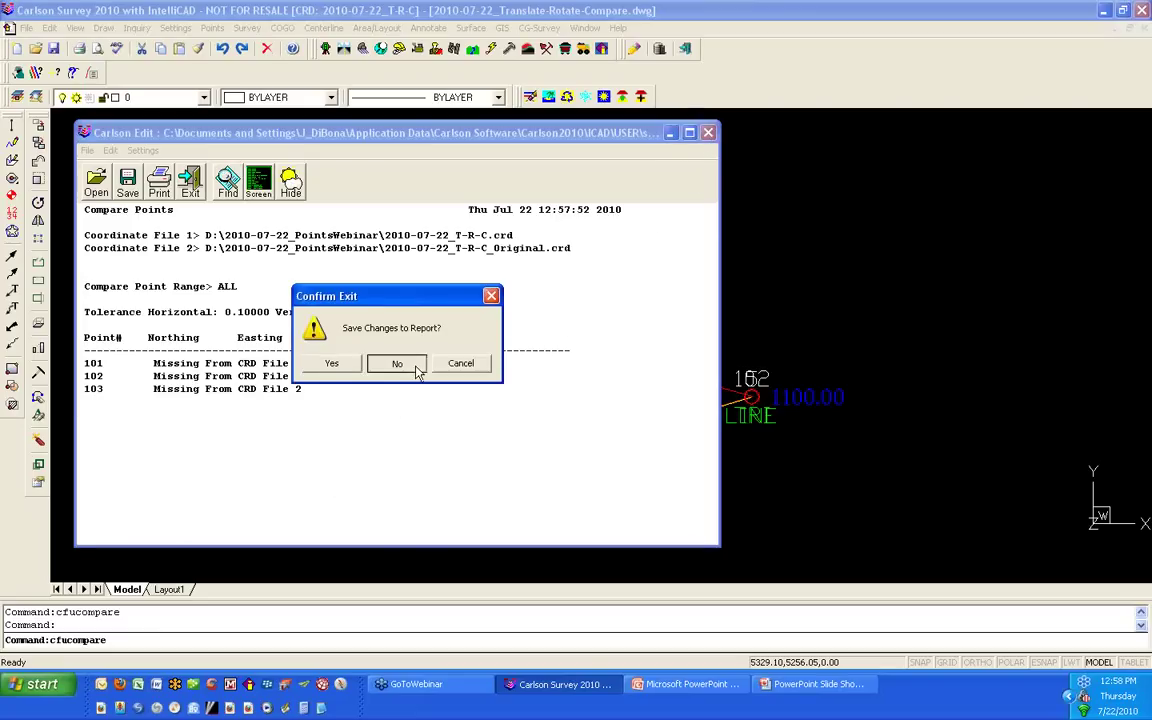
pyautogui.click(393, 363)
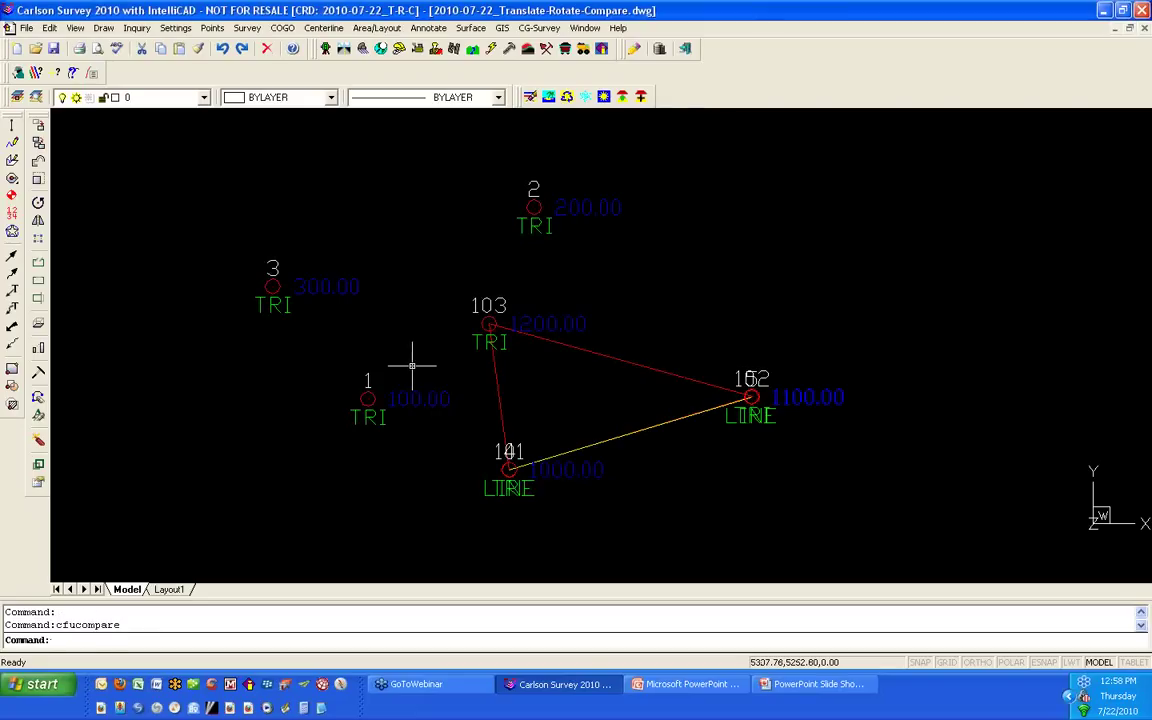
# Step: Open Points > Coordinate File Utilities for 2010-07-22_t-r-c.crd
pyautogui.click(212, 29)
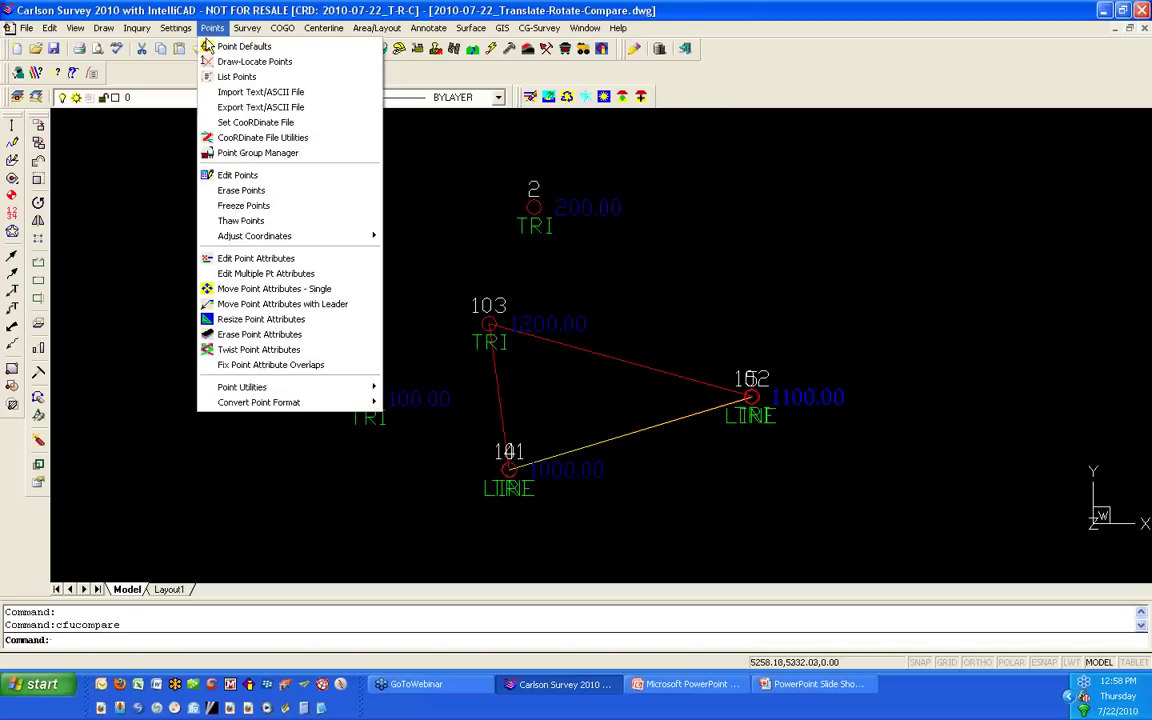
pyautogui.click(320, 137)
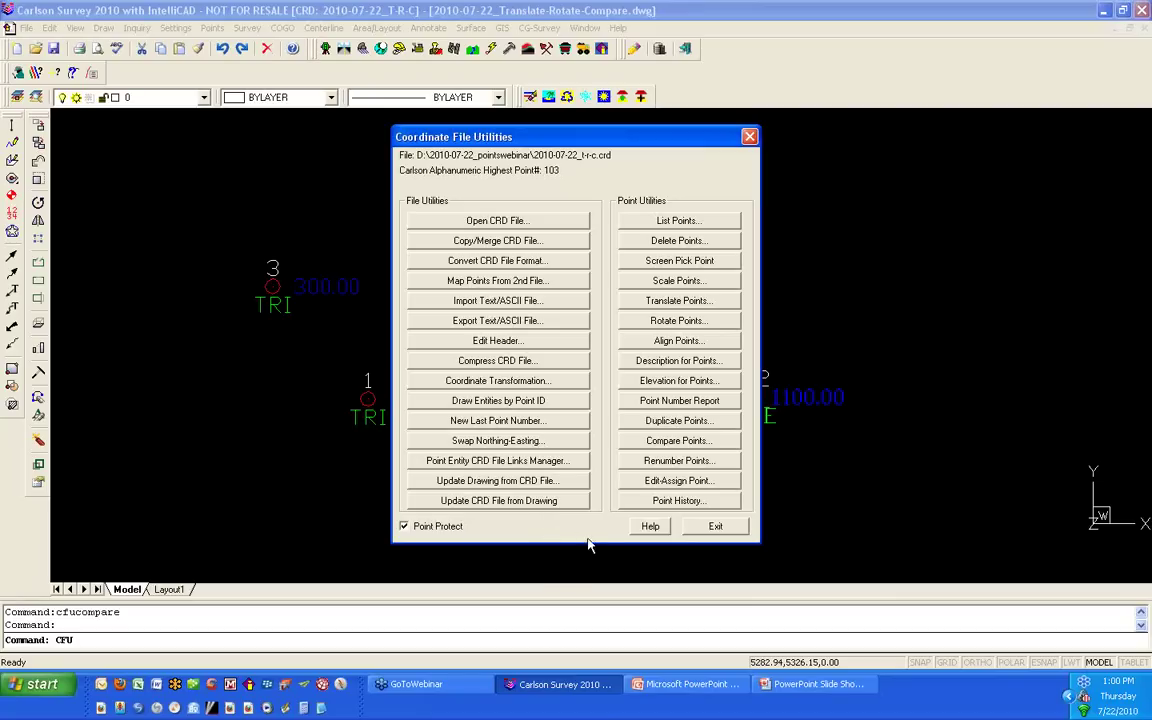
# Step: Open Point History and review each logged command: two Translates of 1–3, Translate and Rotate of 101–103
pyautogui.click(724, 508)
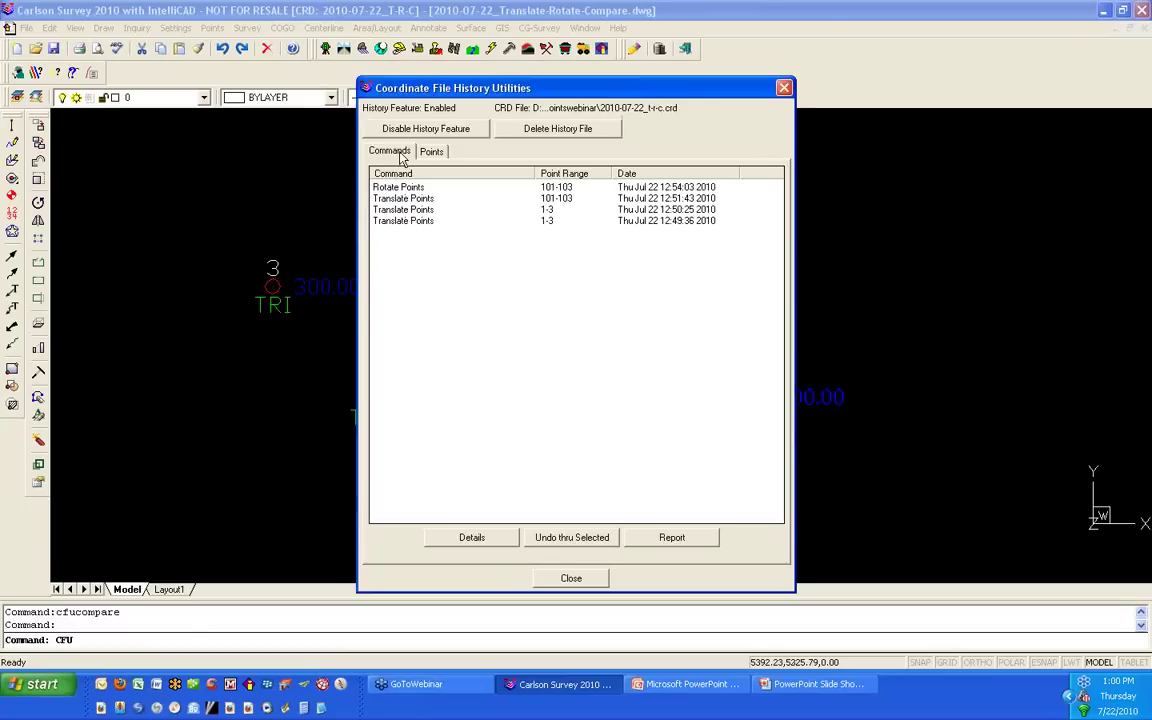
pyautogui.click(436, 224)
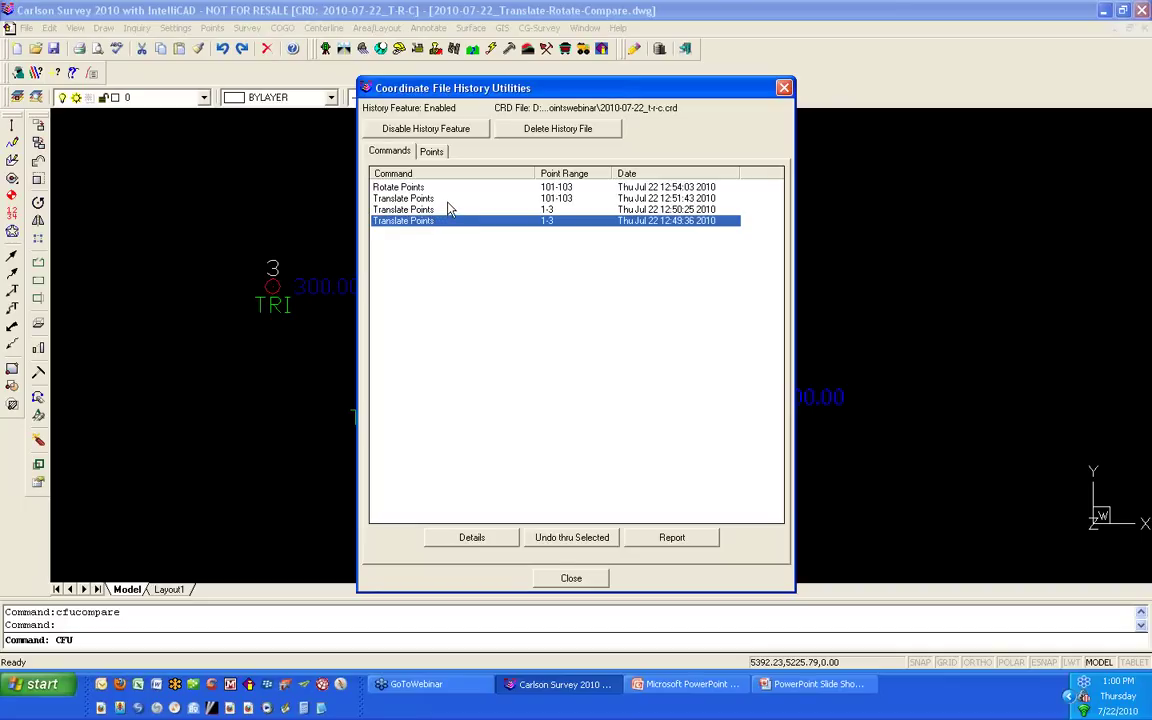
pyautogui.click(447, 211)
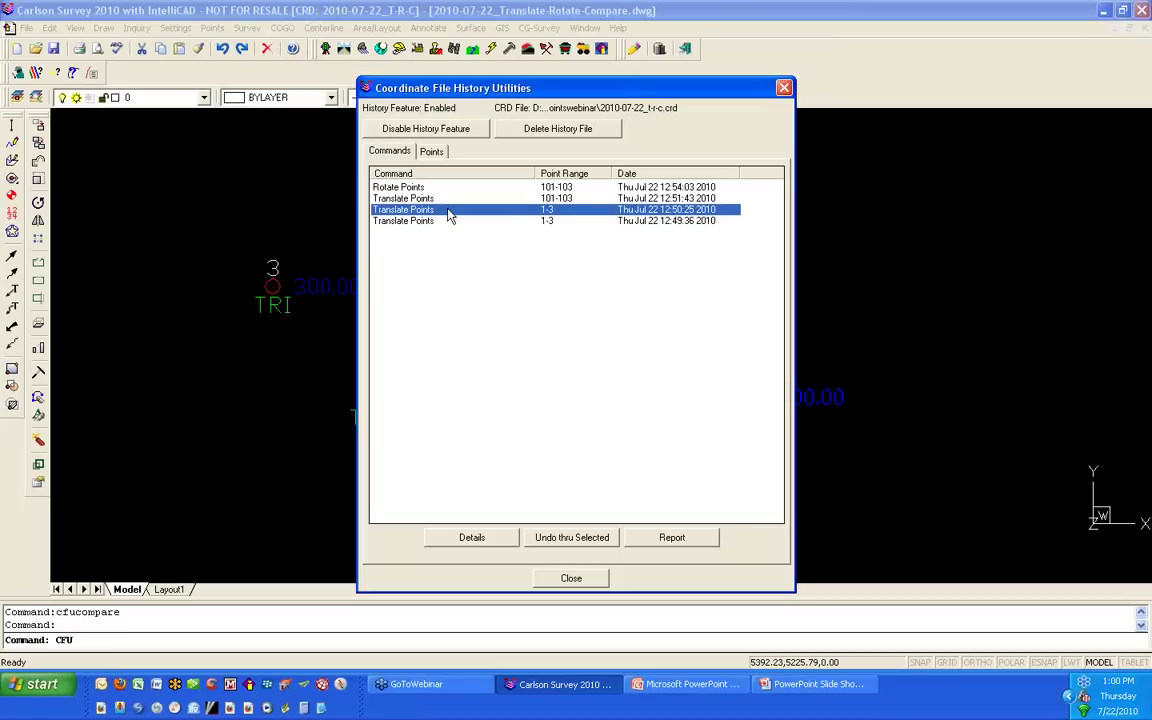
pyautogui.click(447, 199)
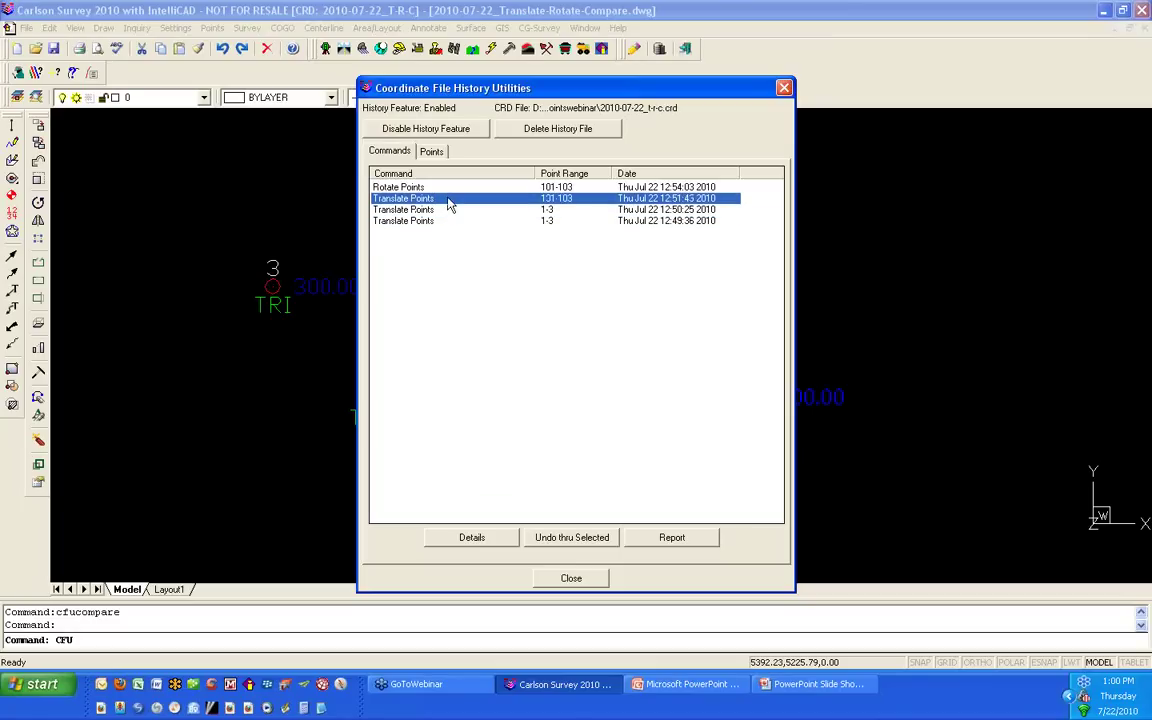
pyautogui.click(584, 188)
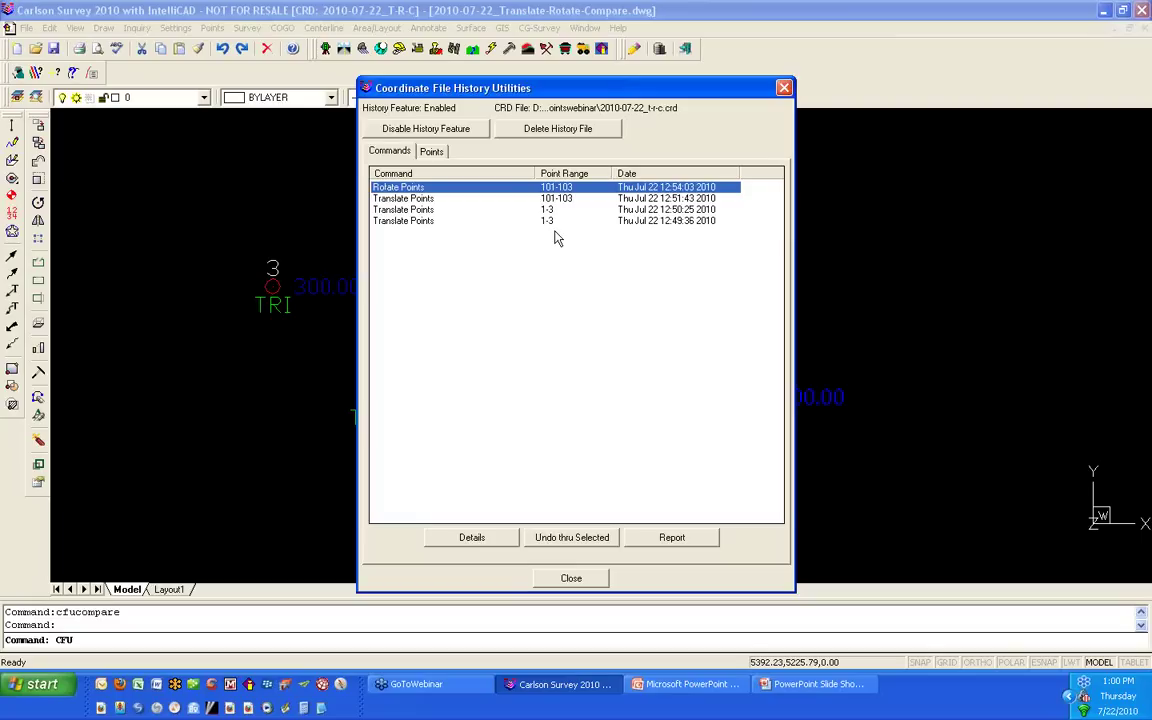
# Step: Show point 103's history: Rotate by 32°20'44" and Translate of DX 38.492, DY -19.280
pyautogui.click(432, 153)
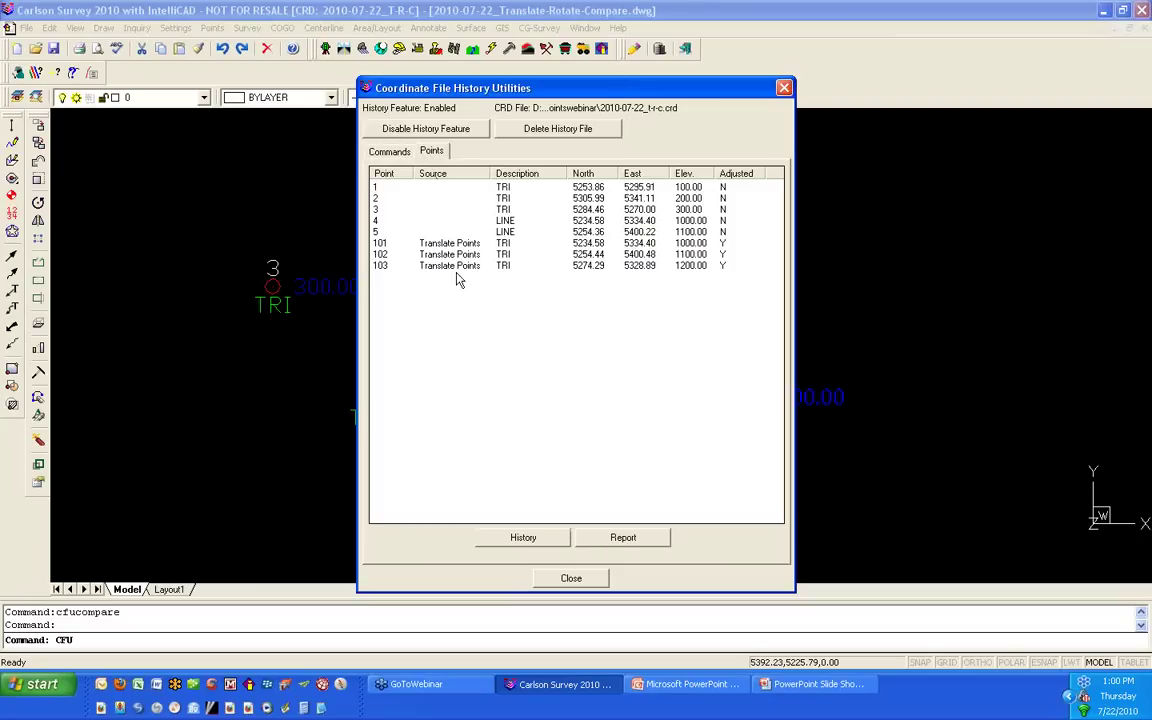
pyautogui.click(381, 188)
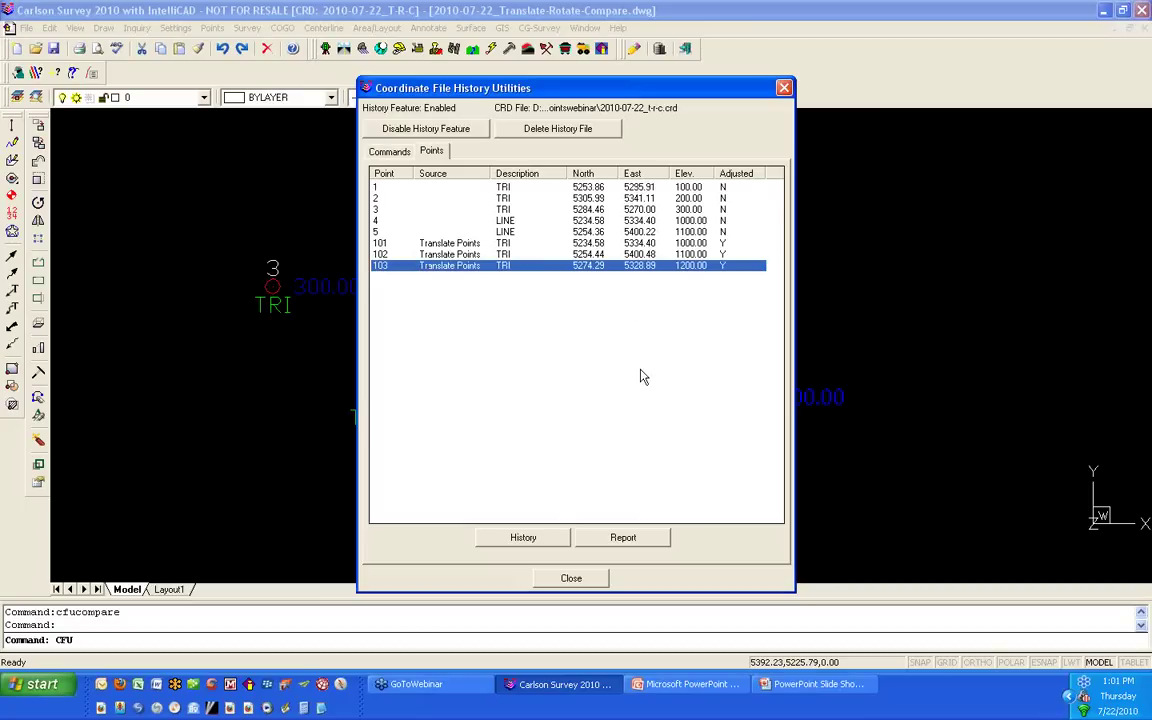
pyautogui.click(535, 539)
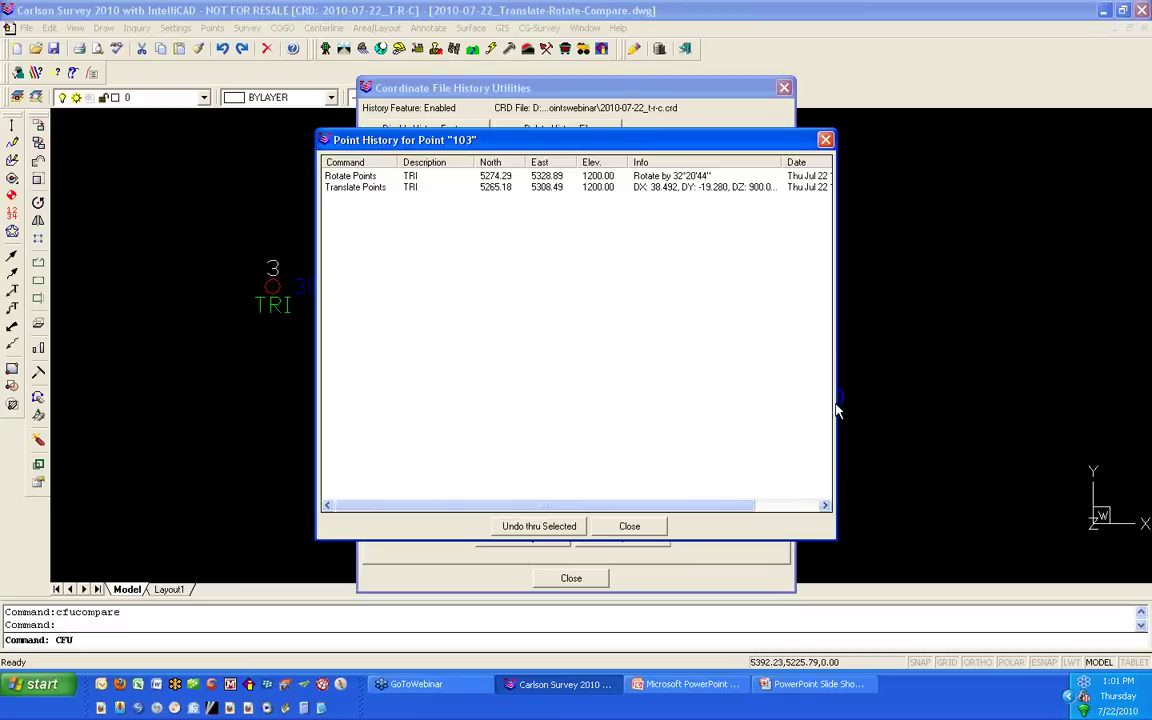
# Step: Inspect point 103's rotate and translate entries, then close its history
pyautogui.click(360, 189)
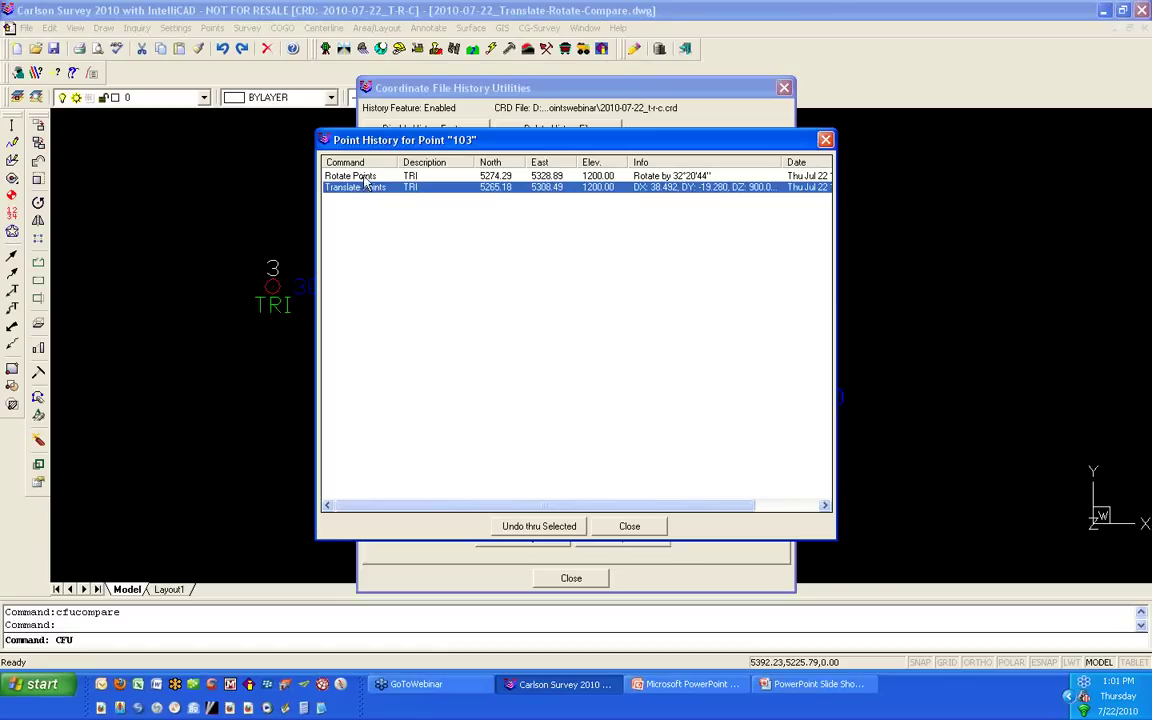
pyautogui.click(367, 177)
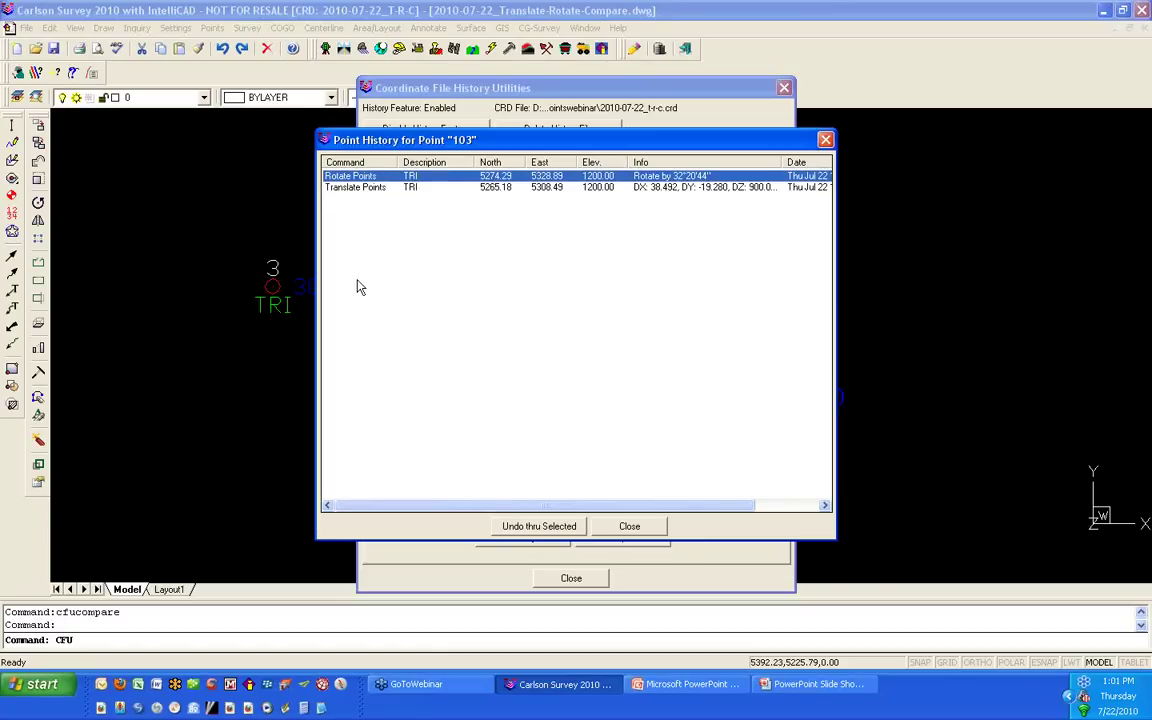
pyautogui.click(420, 187)
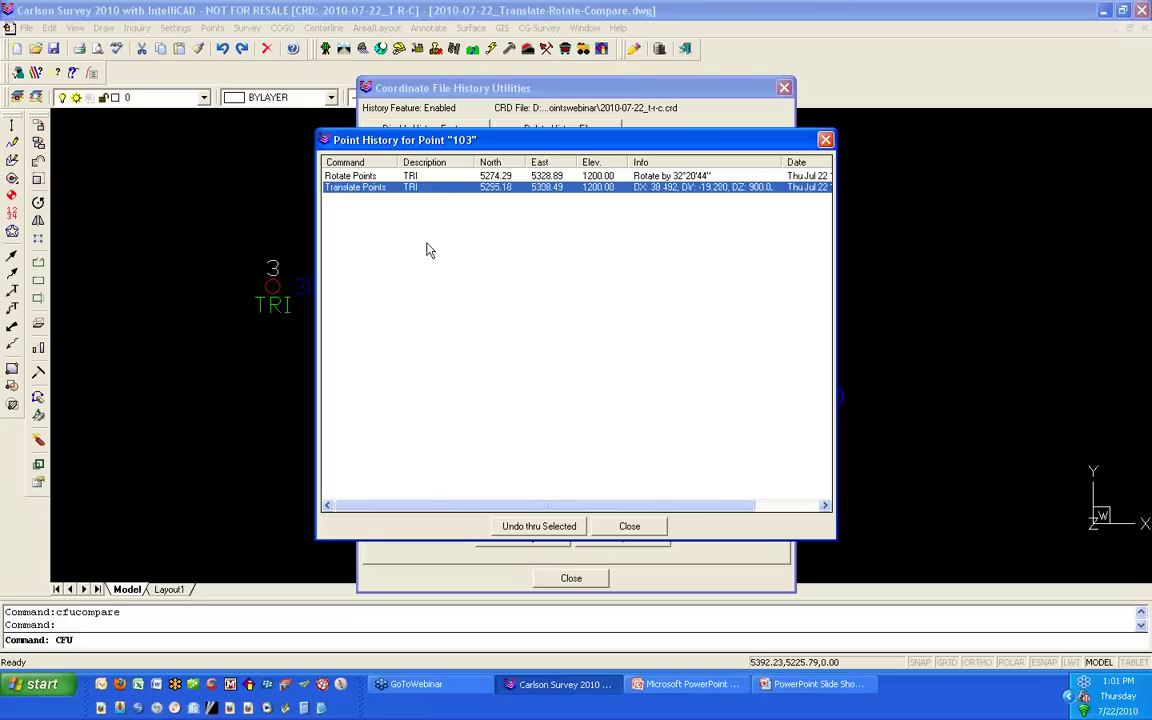
pyautogui.click(457, 176)
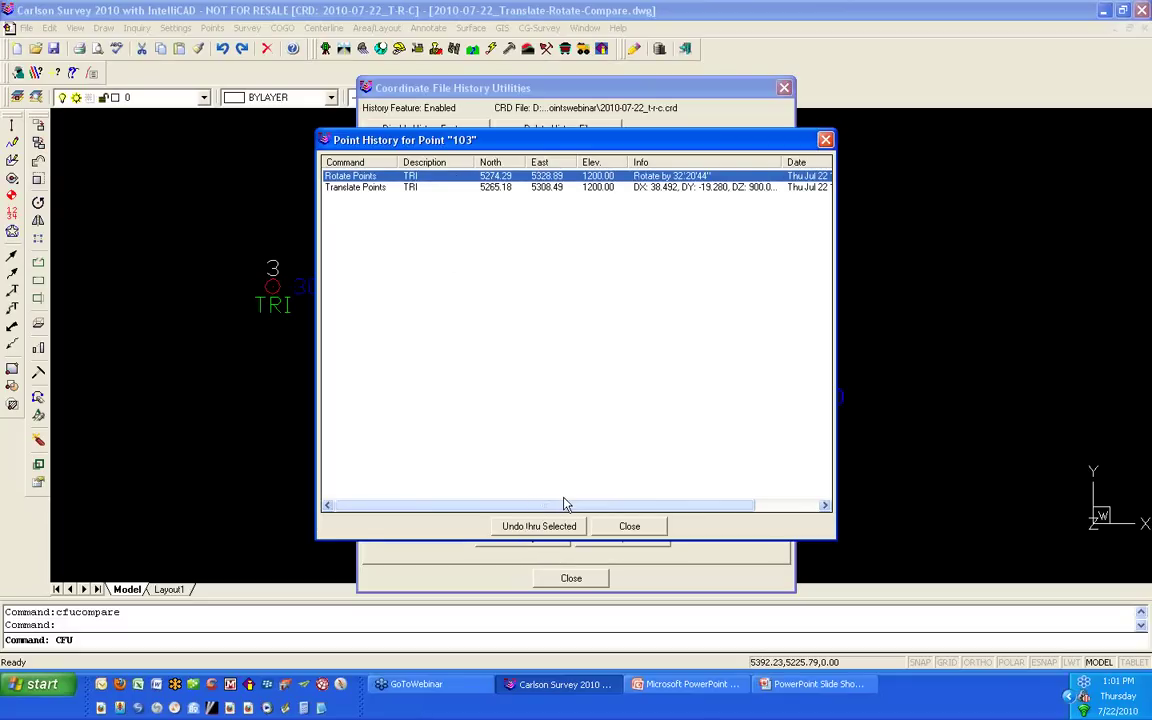
pyautogui.moveTo(566, 504); pyautogui.dragTo(663, 499)
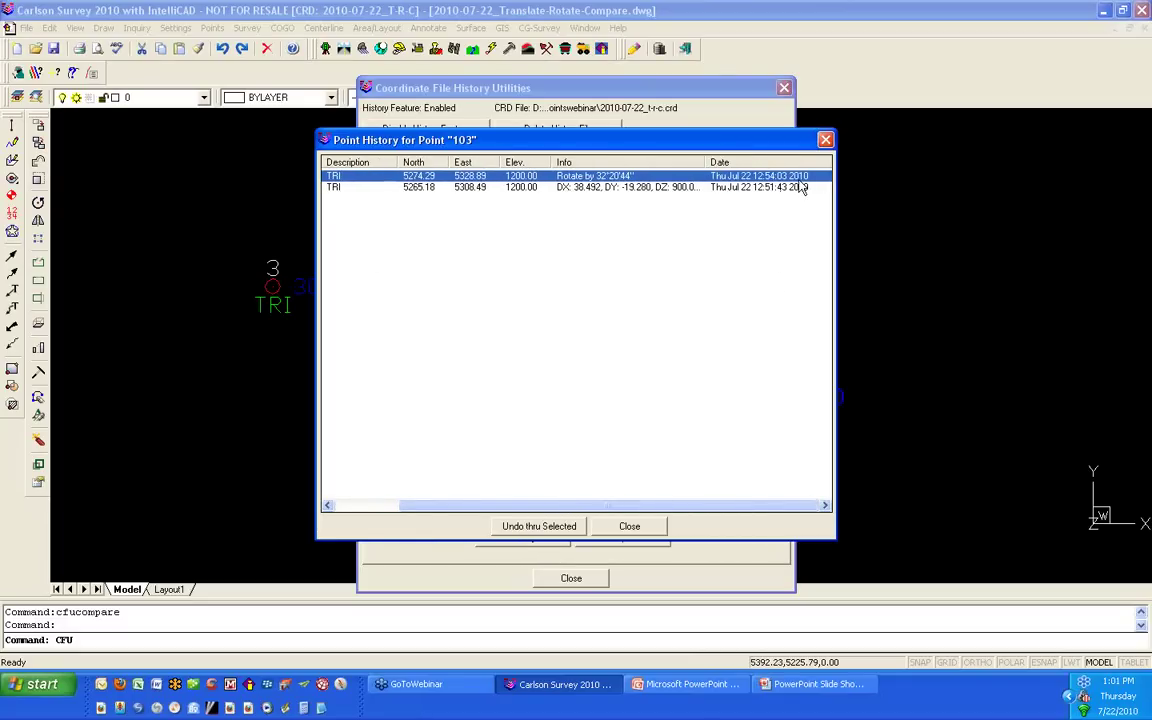
pyautogui.click(629, 527)
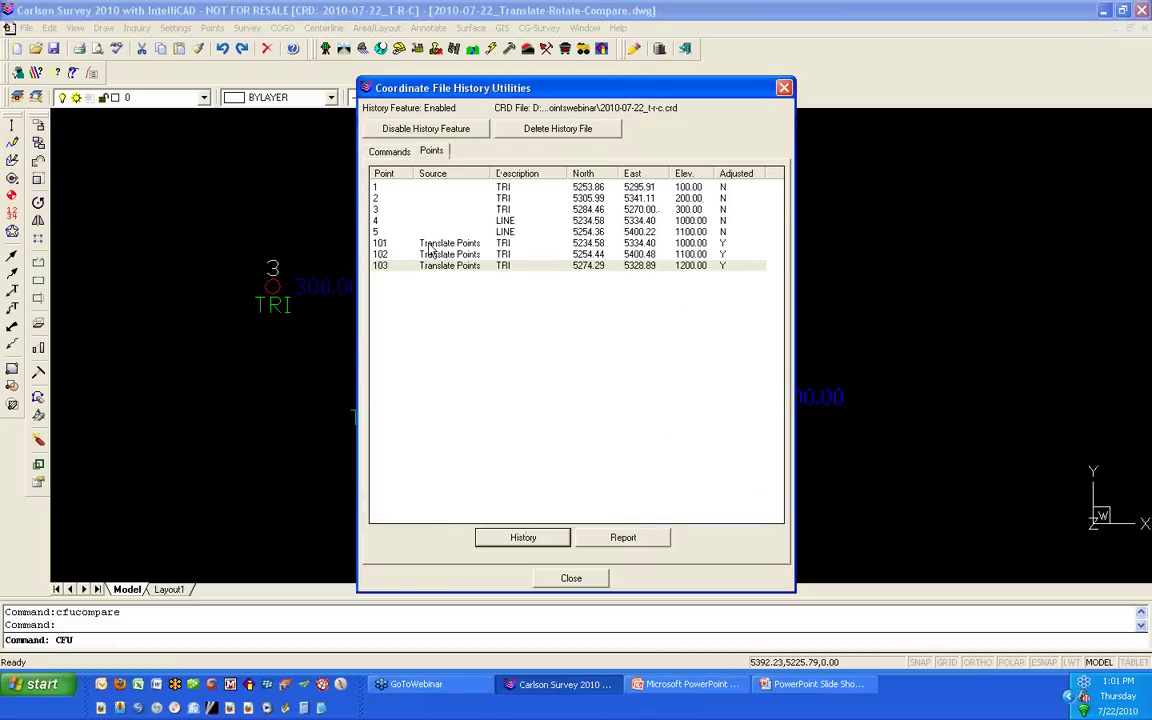
# Step: Review point 3's earlier translate record, close it, and bring up Point History Report options for all points
pyautogui.click(378, 187)
pyautogui.click(385, 209)
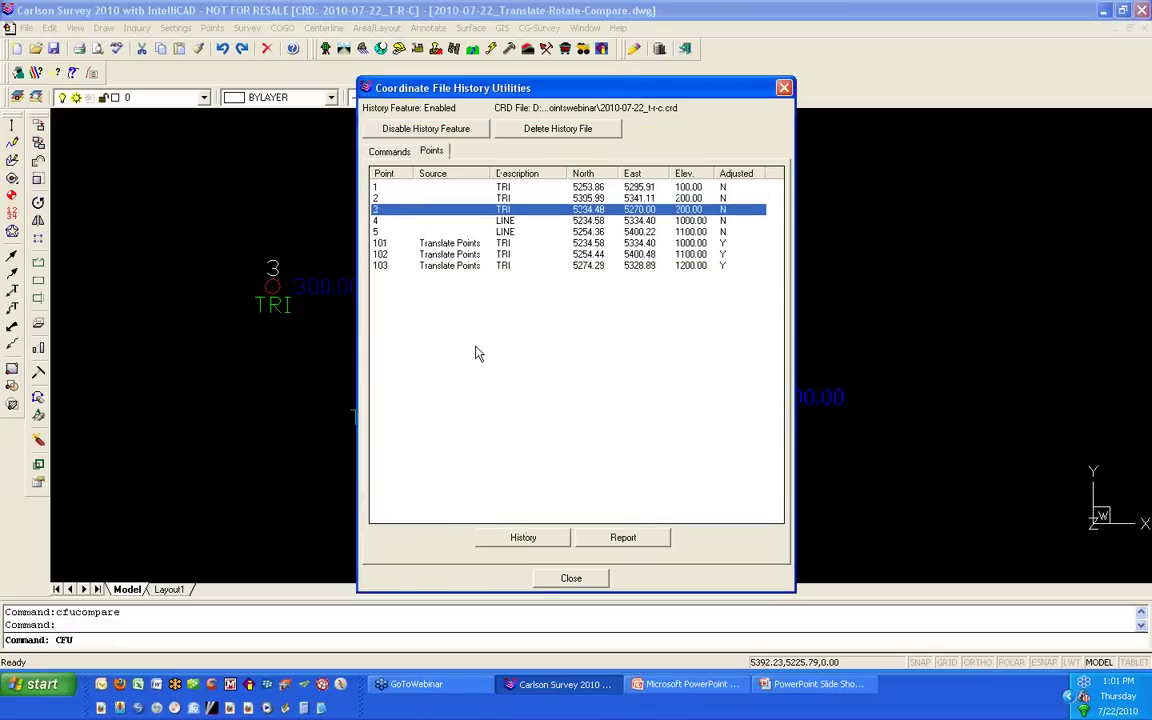
pyautogui.click(537, 541)
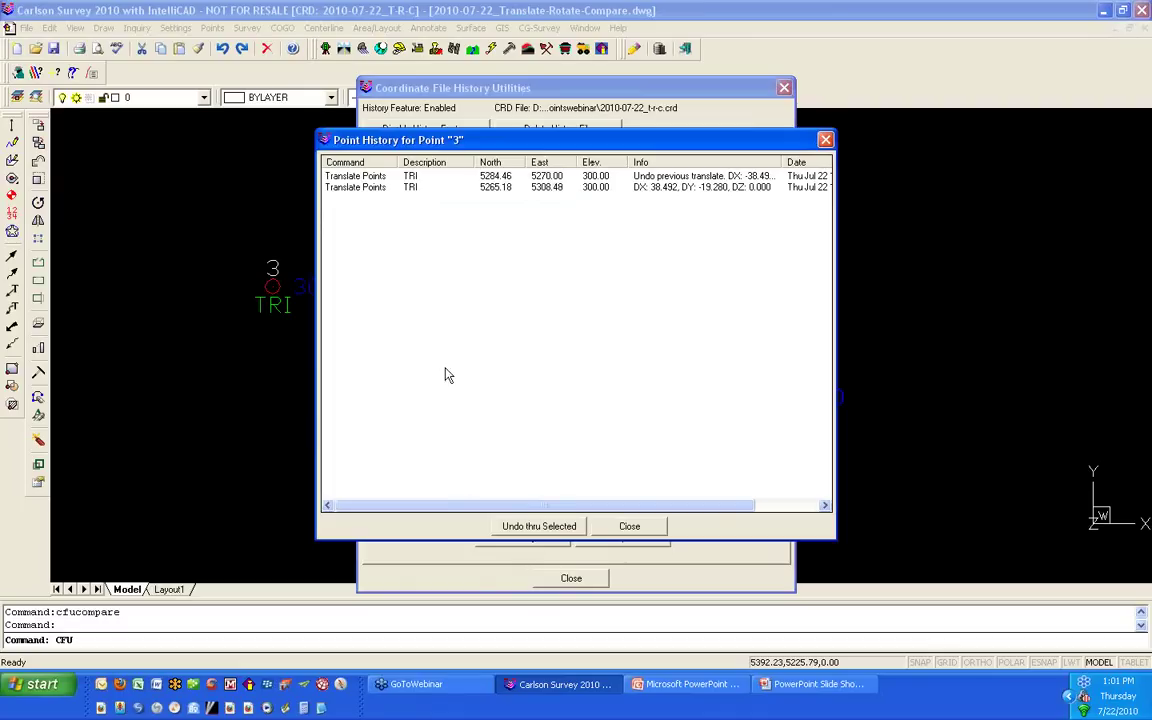
pyautogui.click(360, 187)
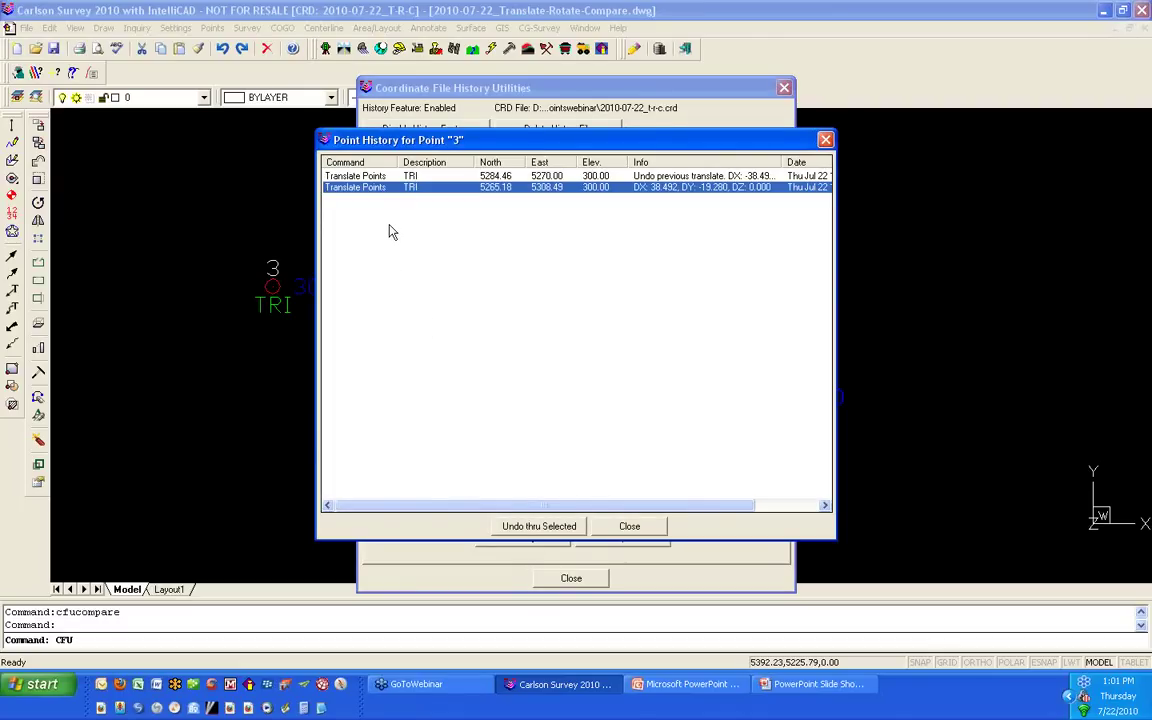
pyautogui.click(682, 176)
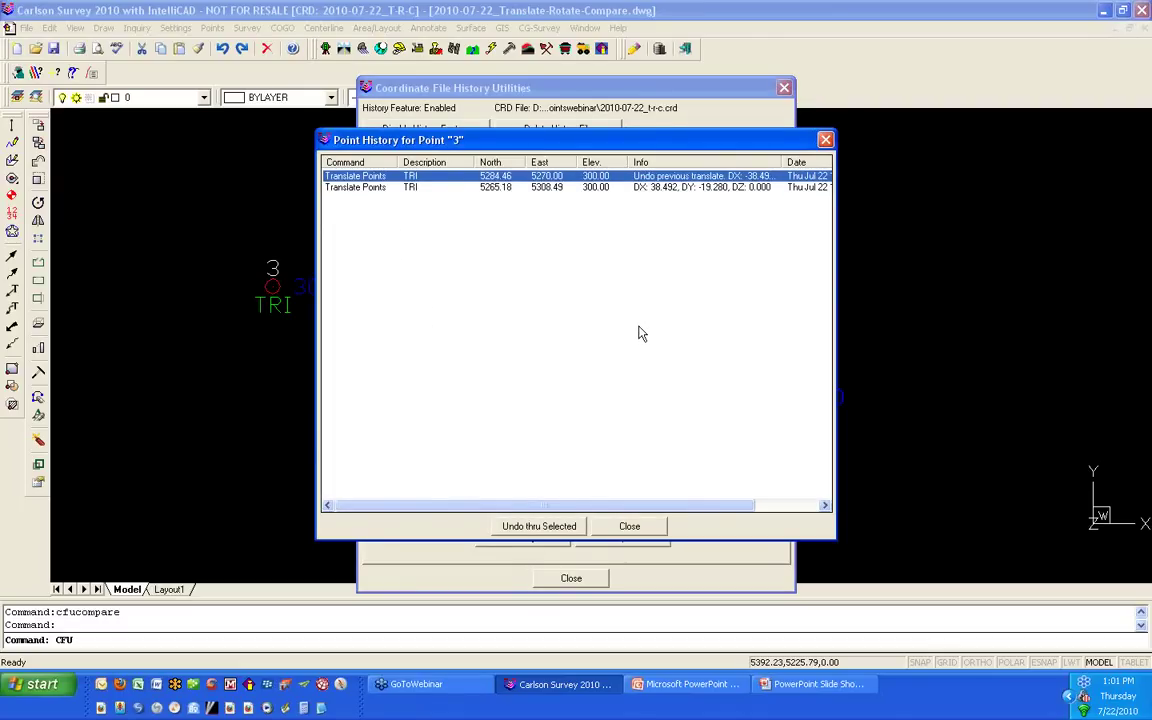
pyautogui.click(621, 532)
pyautogui.click(615, 540)
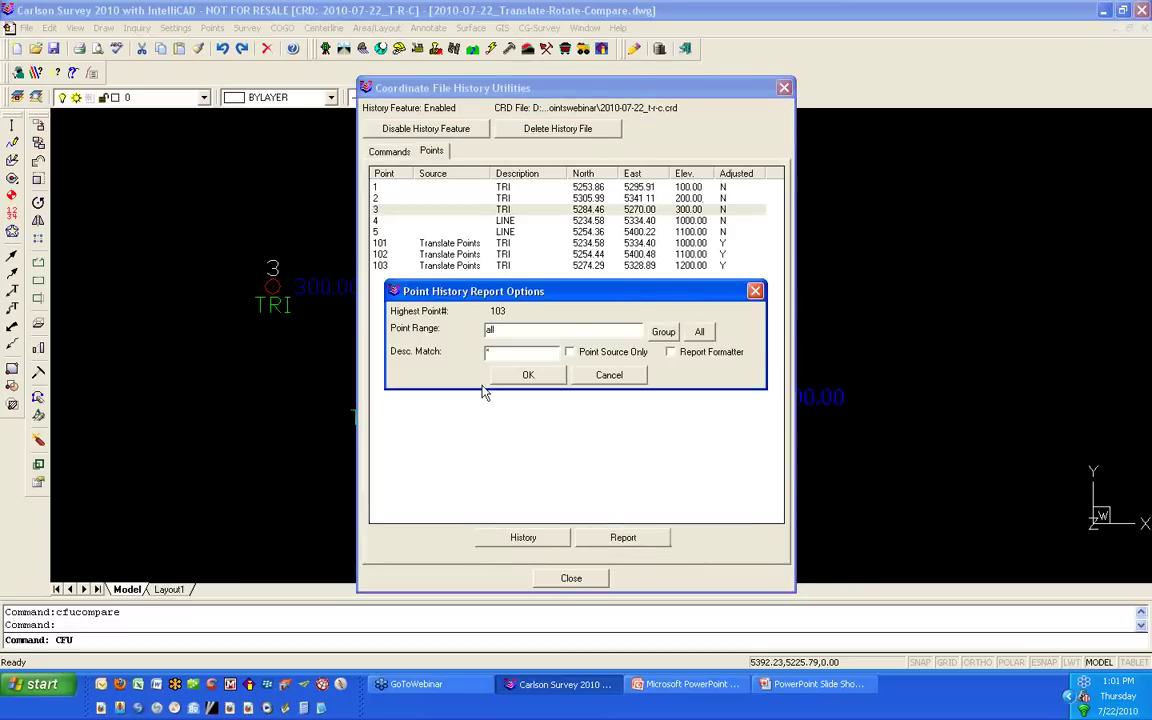
# Step: Generate and review the all-points history report, then close the report, History Utilities and Coordinate File Utilities
pyautogui.click(550, 382)
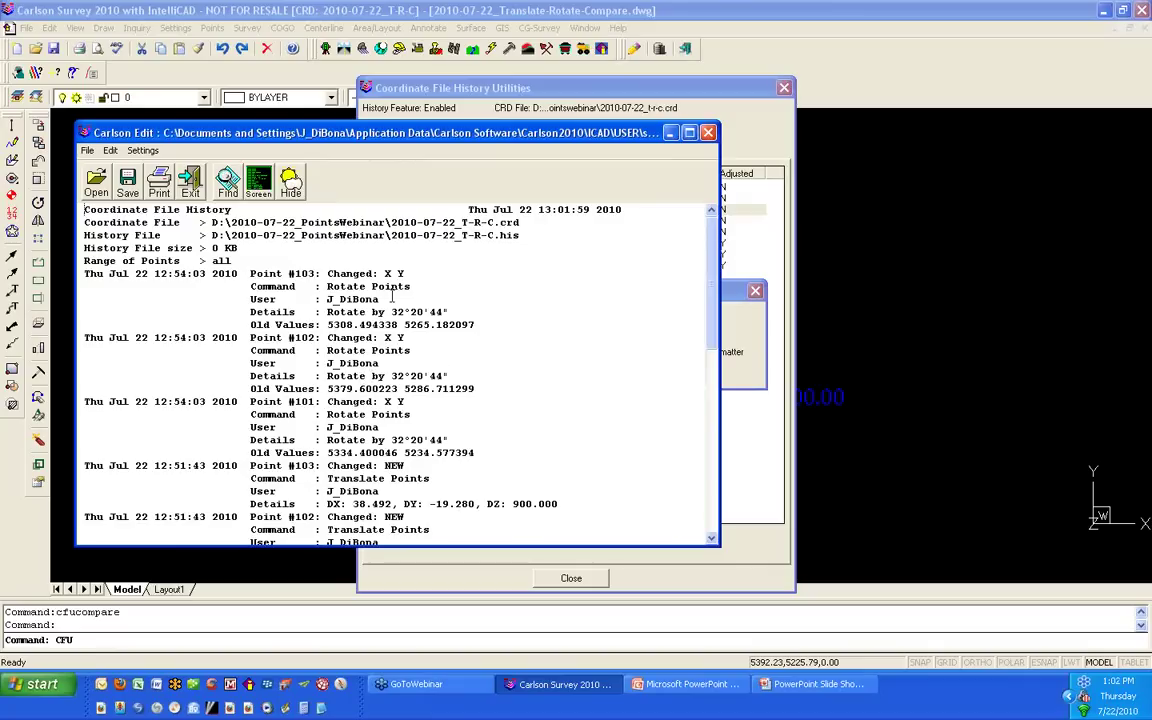
pyautogui.moveTo(388, 298); pyautogui.dragTo(238, 299)
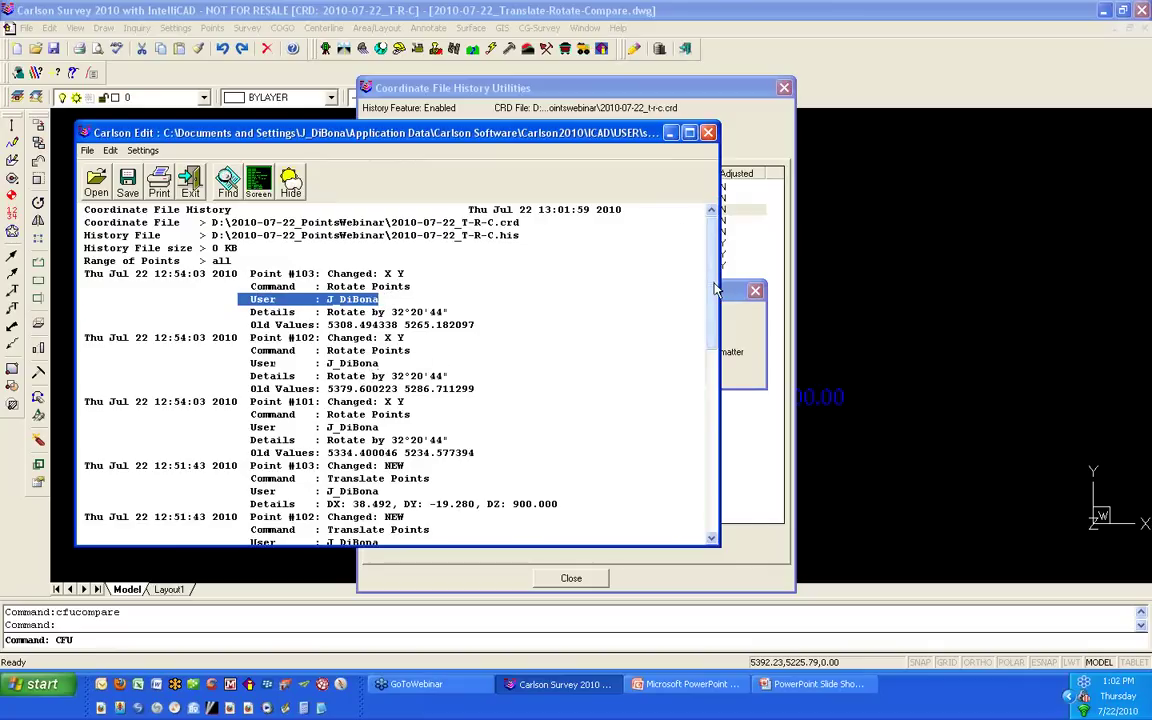
pyautogui.moveTo(714, 288)
pyautogui.mouseDown()
pyautogui.moveTo(708, 437)
pyautogui.moveTo(712, 290)
pyautogui.mouseUp()
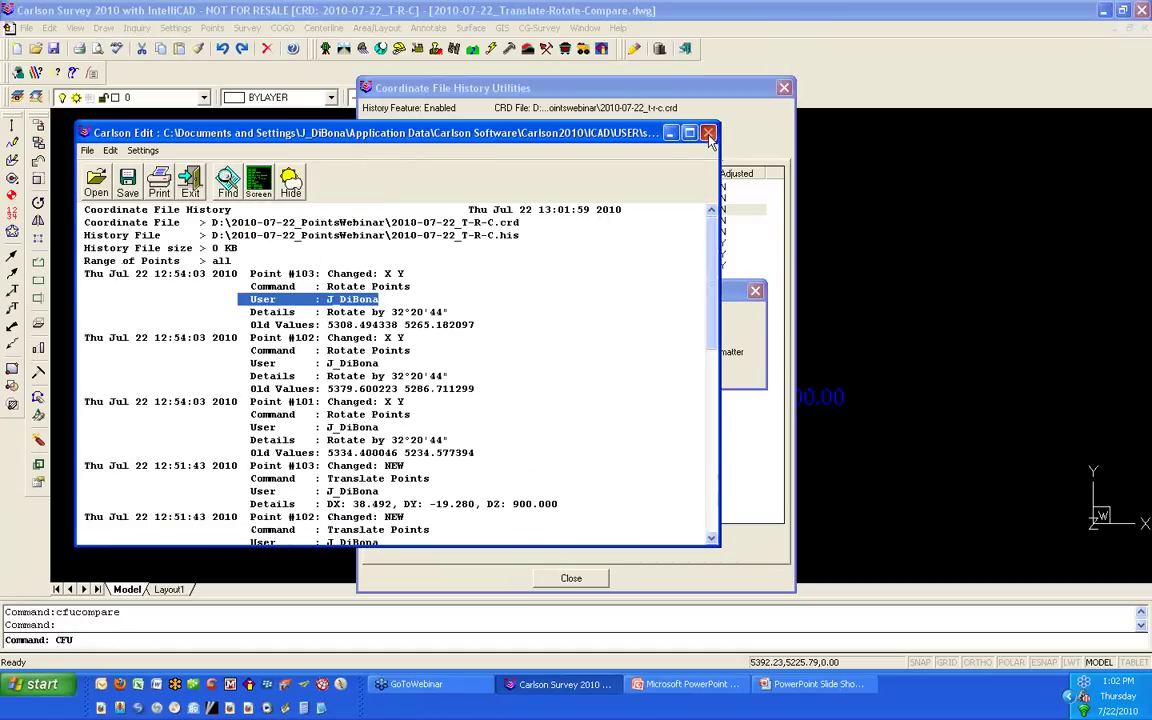
pyautogui.click(708, 133)
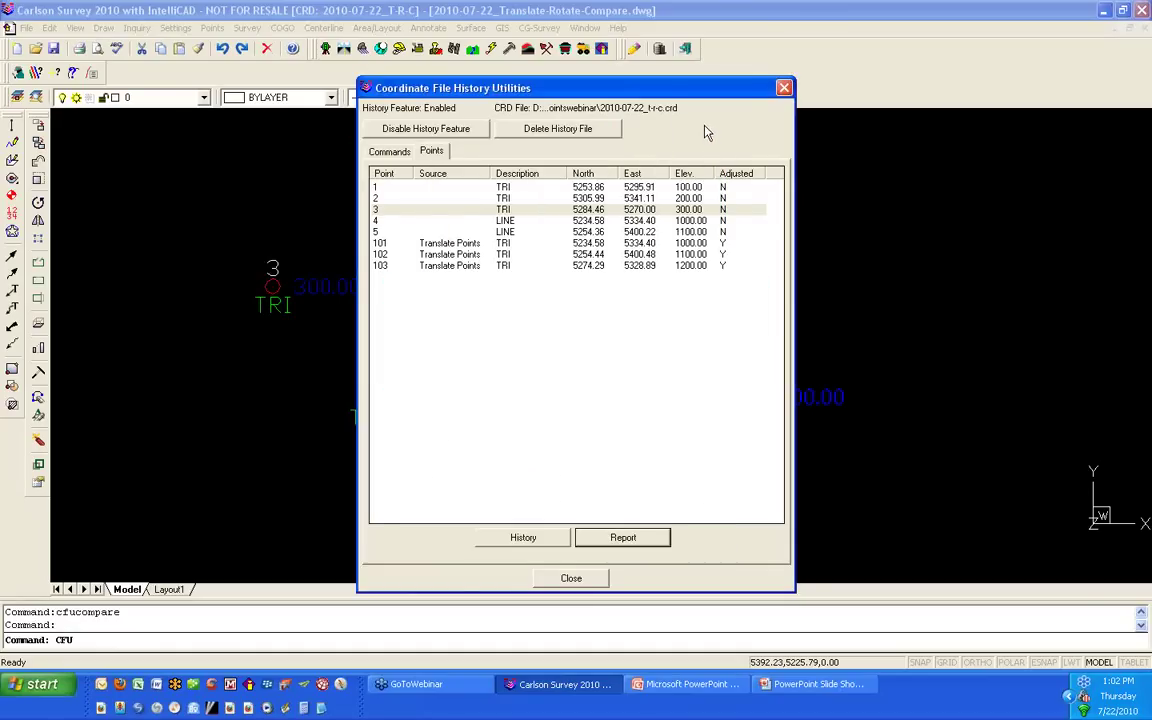
pyautogui.click(786, 88)
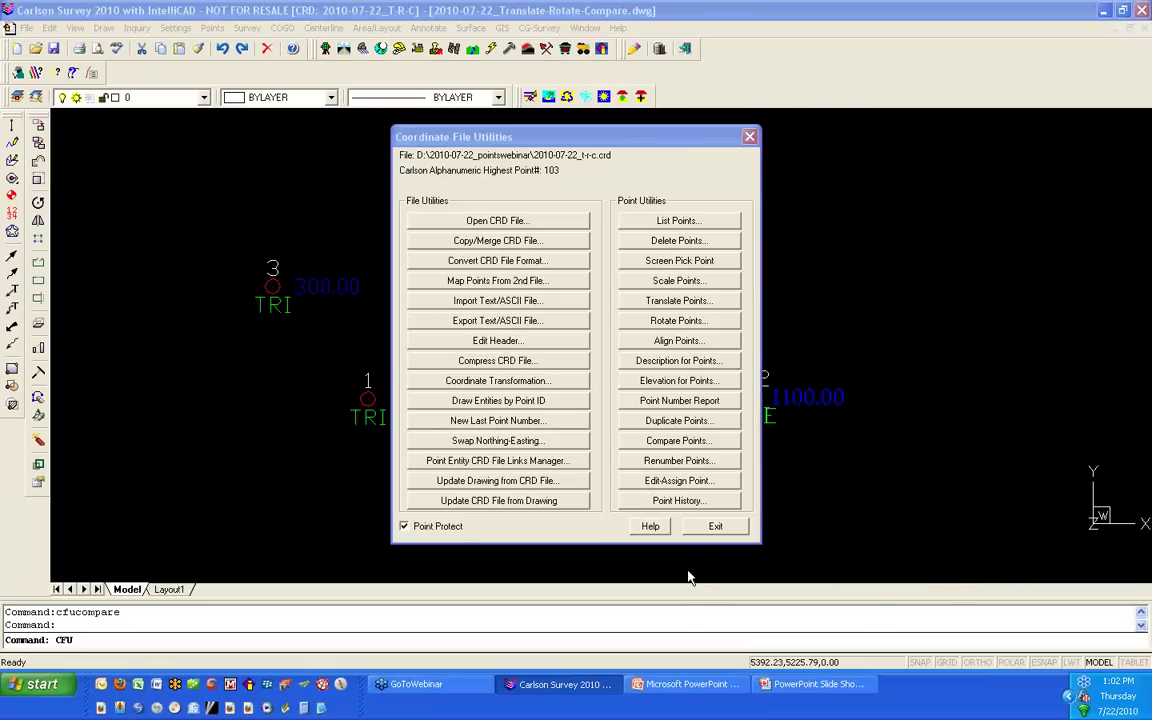
pyautogui.click(730, 526)
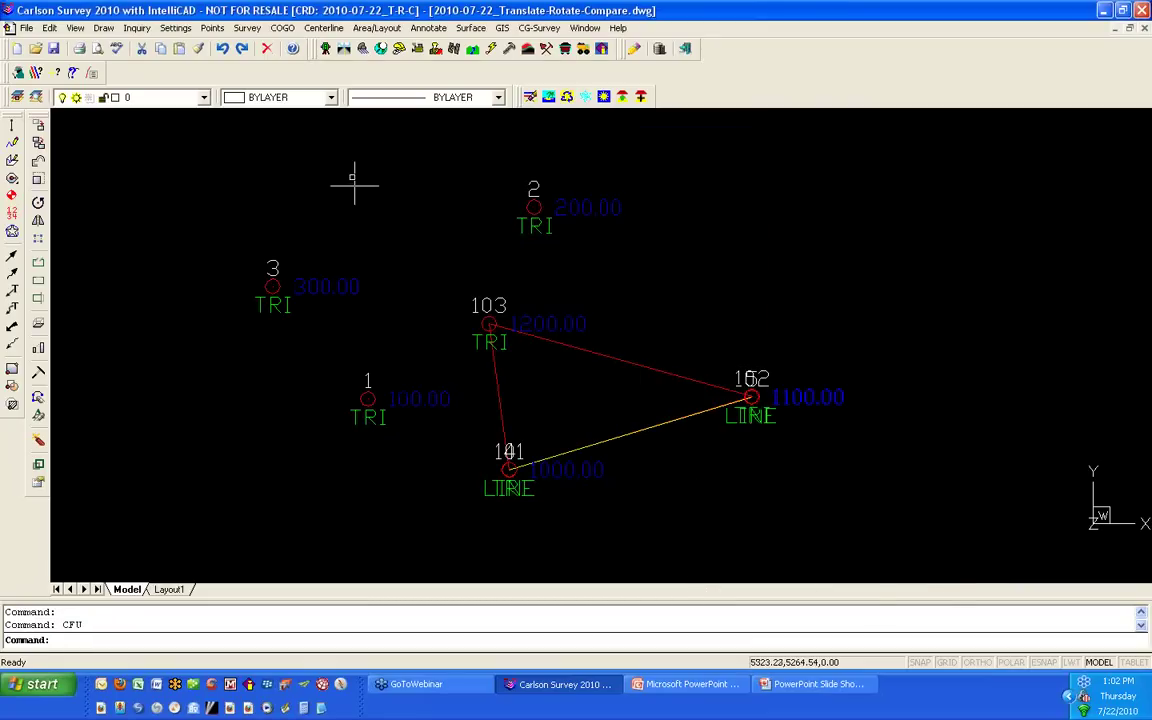
pyautogui.click(255, 30)
# Step: Open the field-to-finish code table with All codes shown and edit the TRI code
pyautogui.click(268, 134)
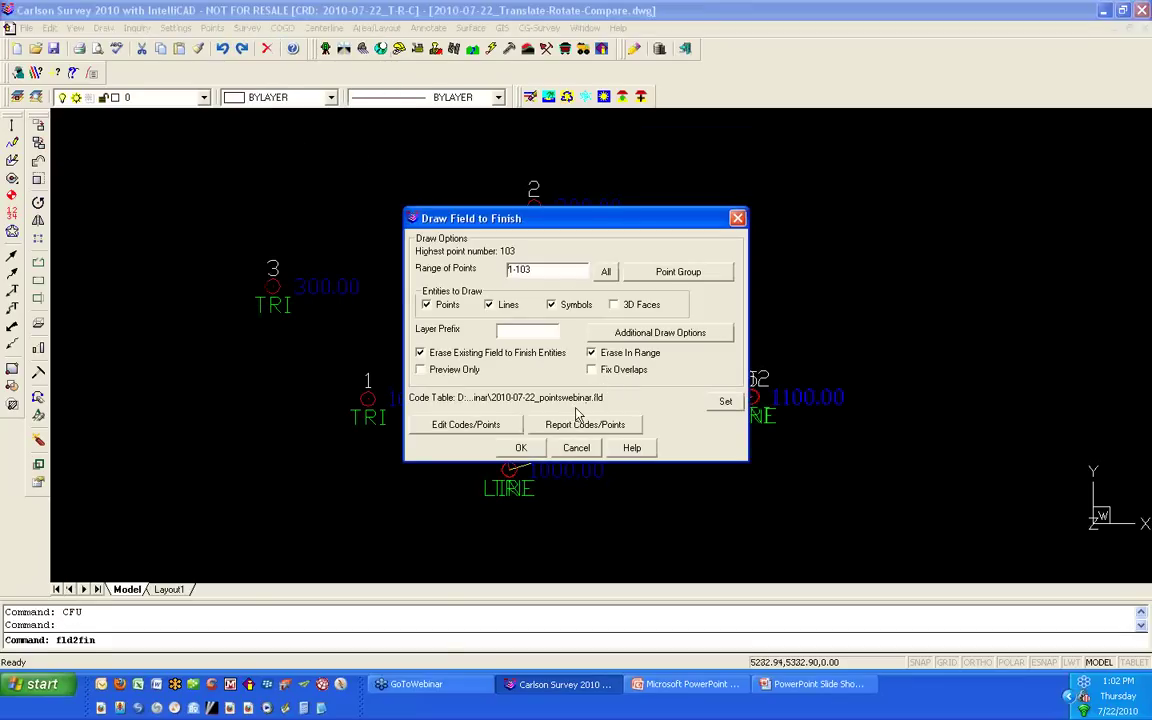
pyautogui.click(466, 424)
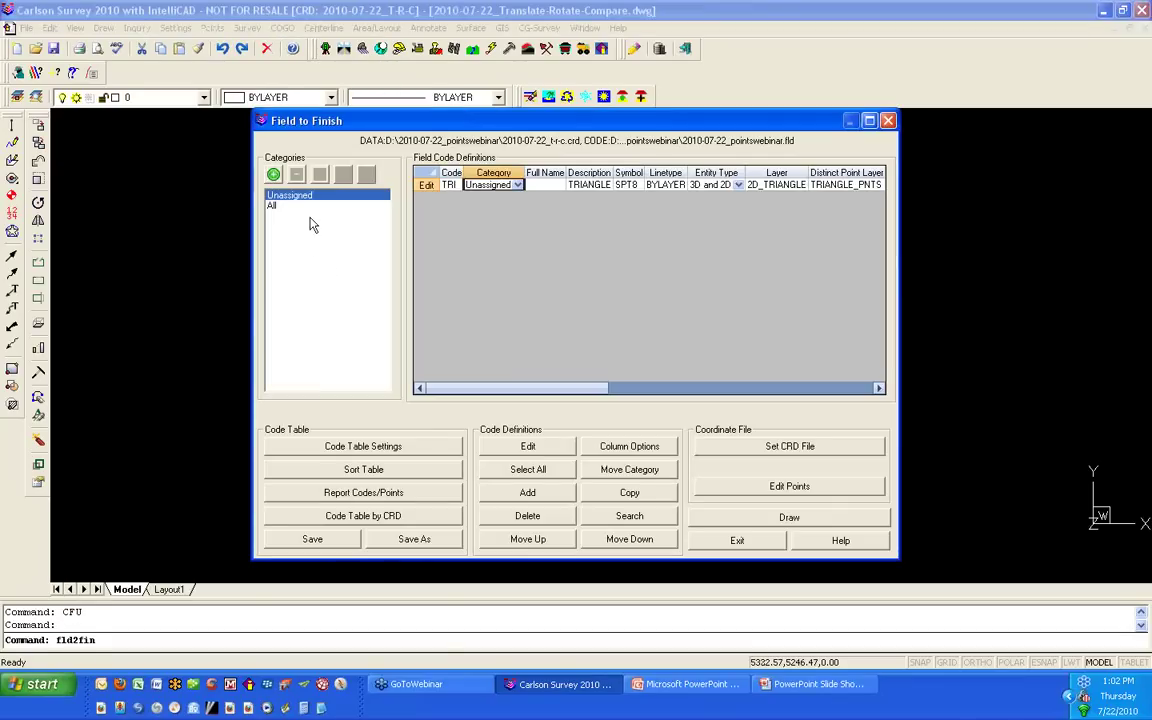
pyautogui.click(310, 206)
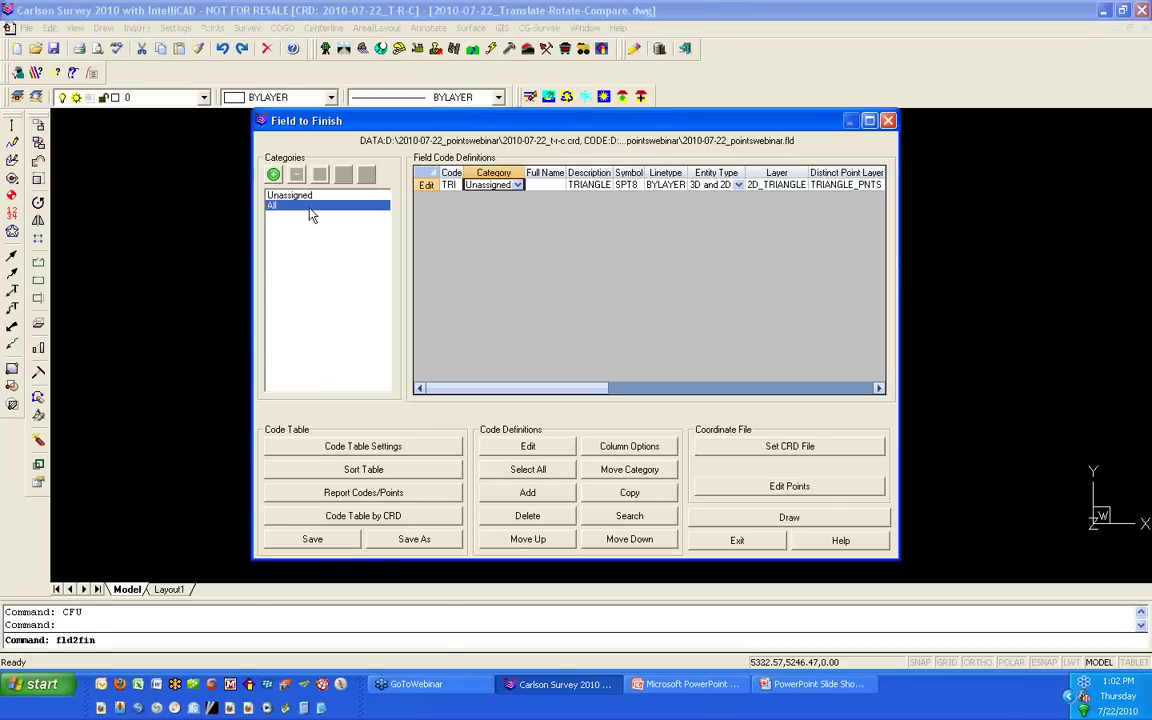
pyautogui.click(421, 185)
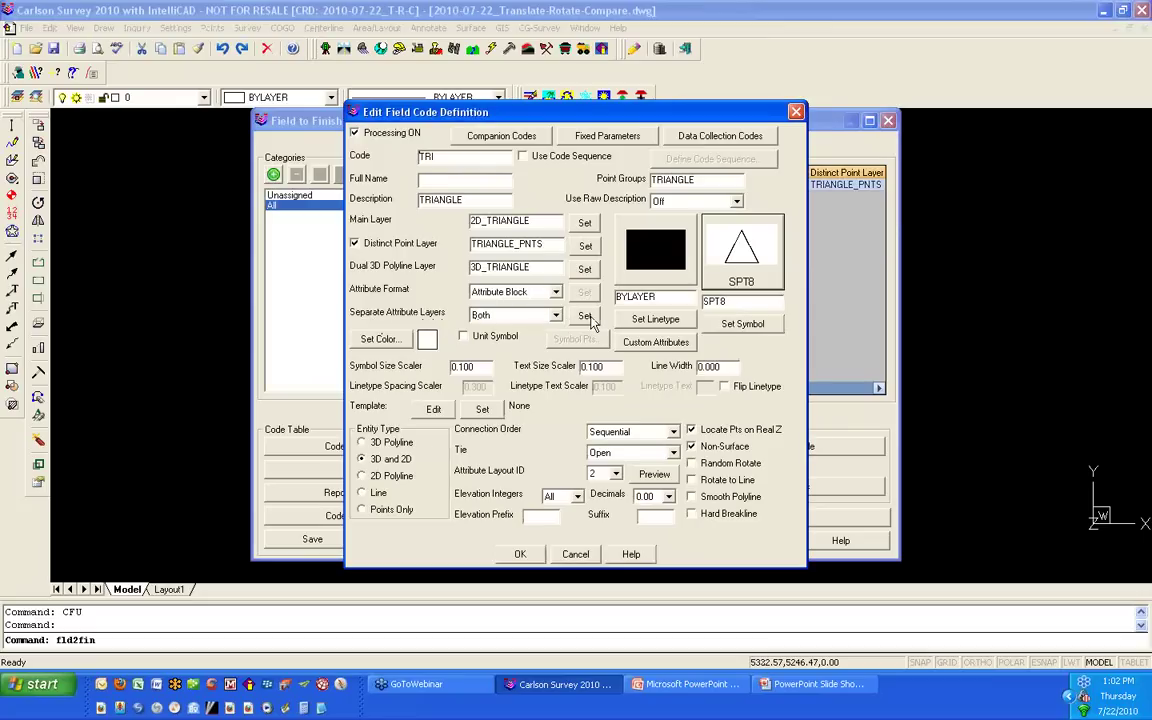
# Step: Keep TRI's separate attribute layers at Both, close its layer names unchanged, and bring up the PowerPoint slide show
pyautogui.click(556, 316)
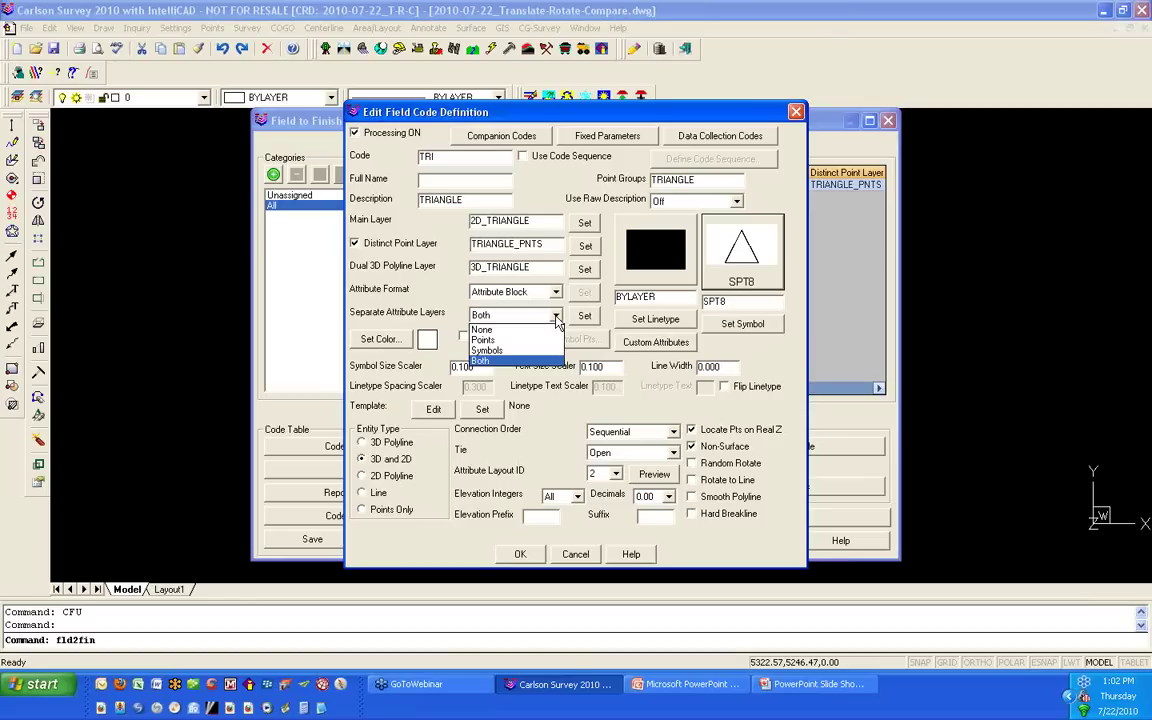
pyautogui.click(556, 318)
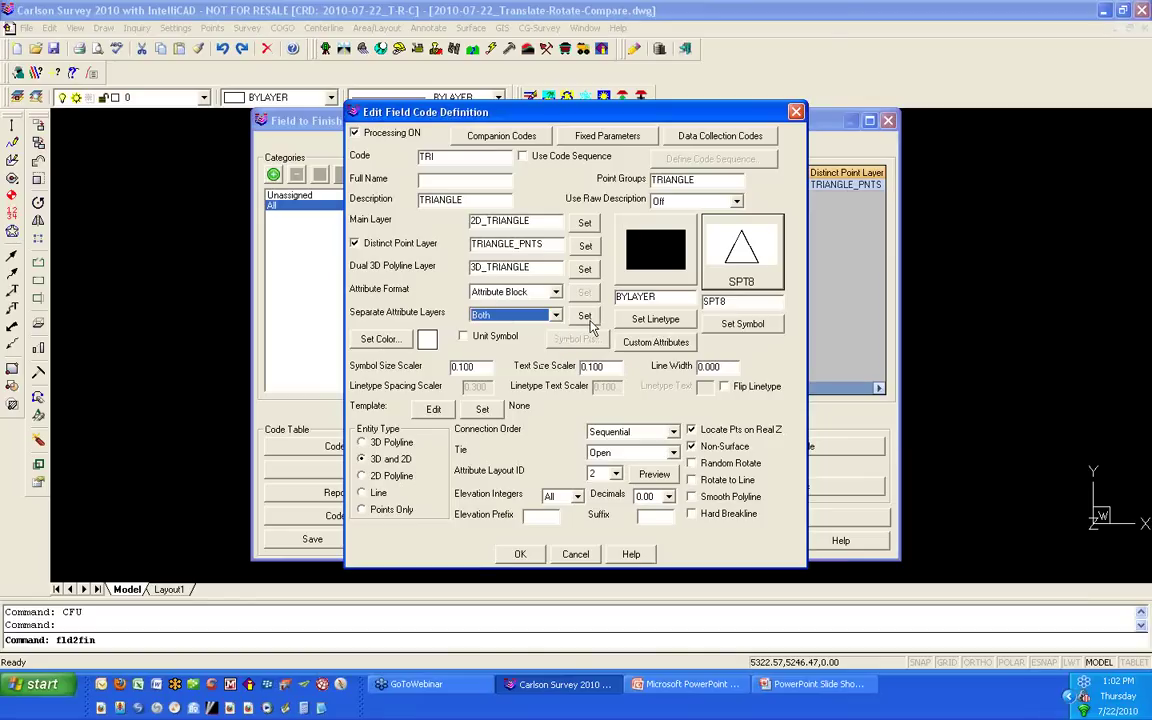
pyautogui.click(586, 317)
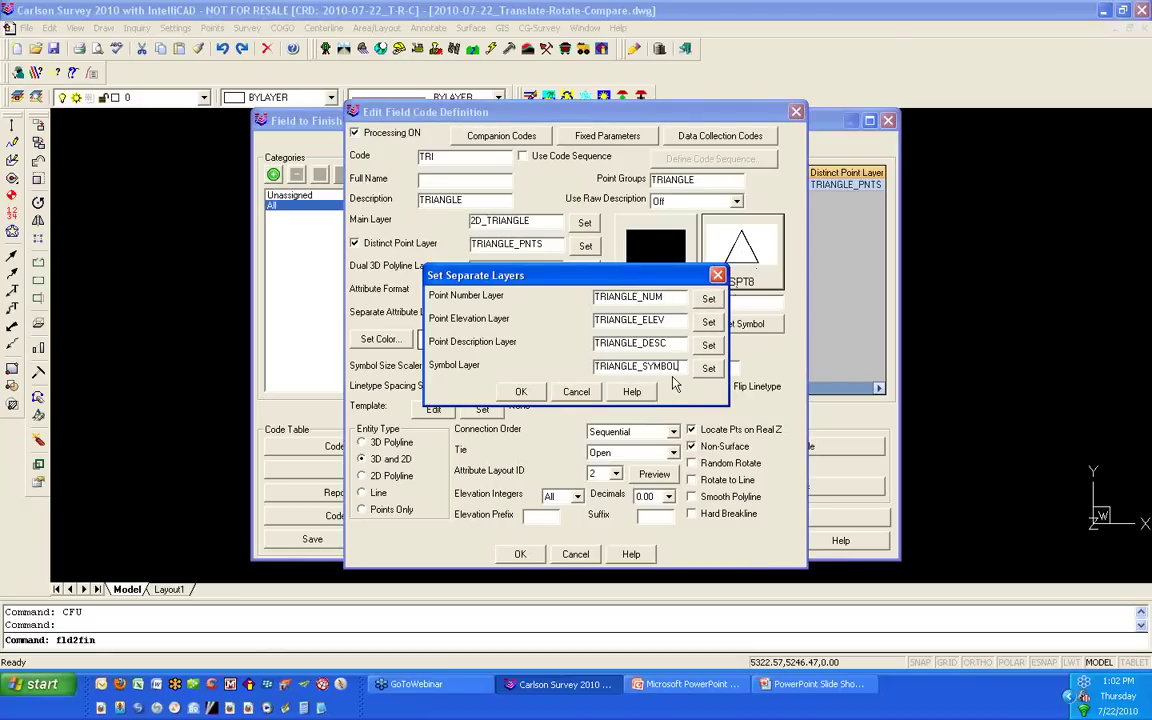
pyautogui.click(595, 396)
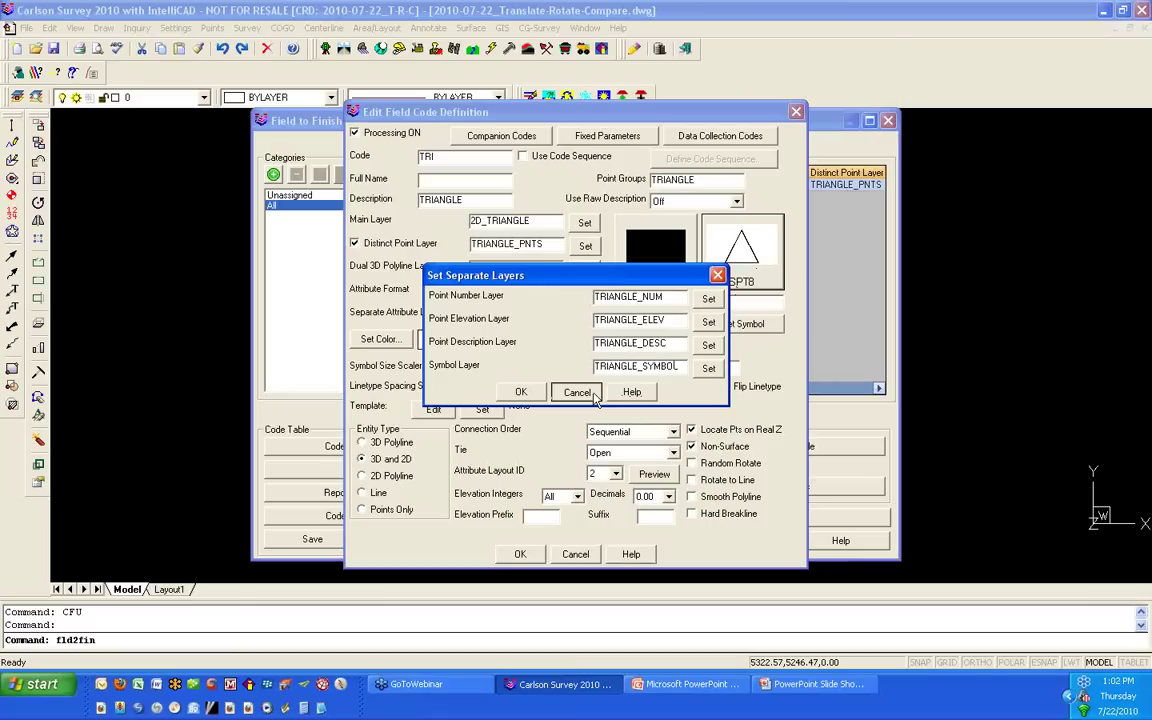
pyautogui.click(577, 392)
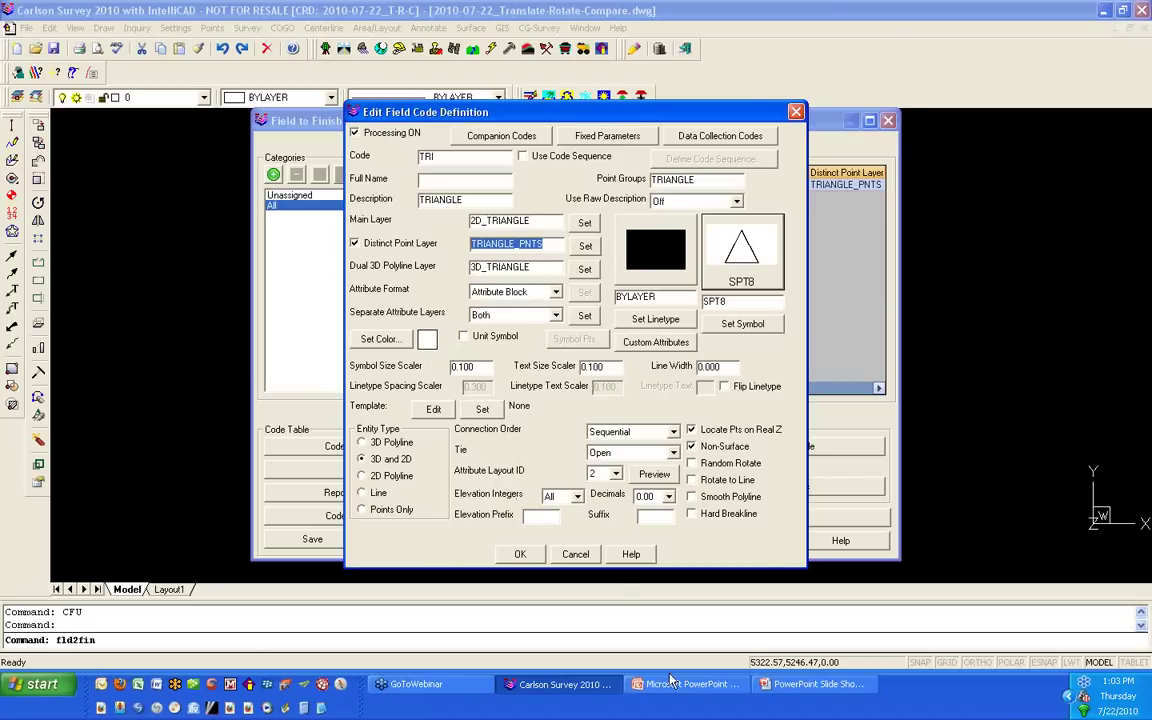
pyautogui.click(792, 688)
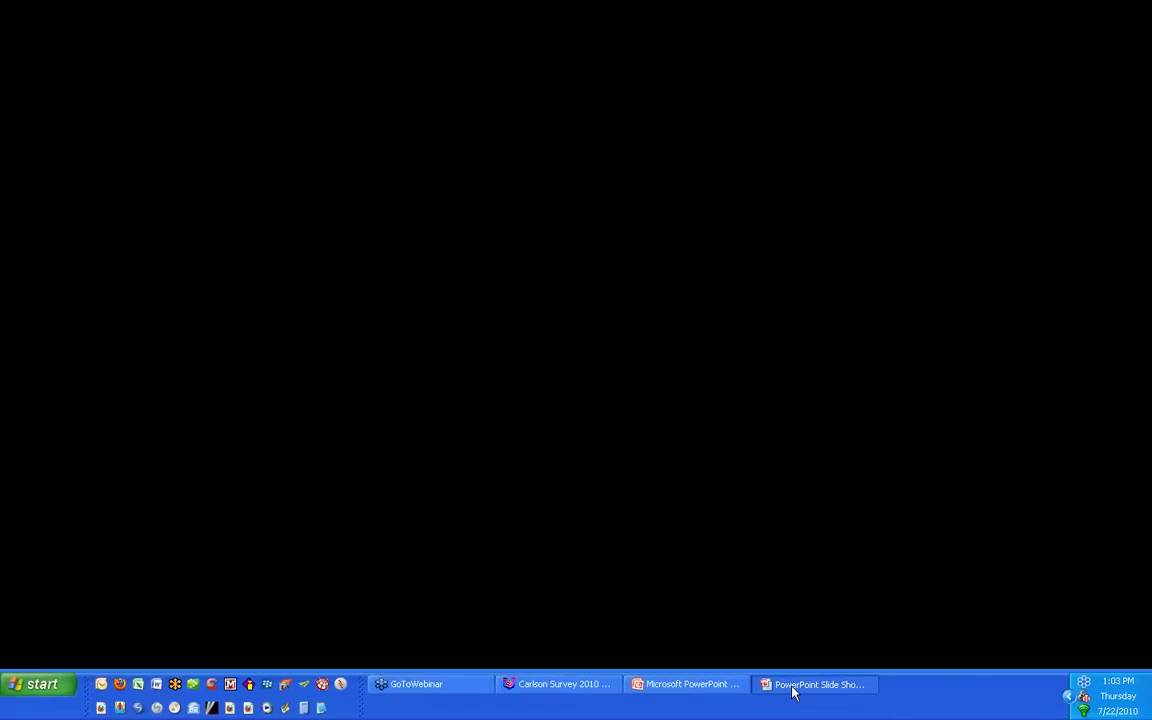
# Step: Advance the slide show to the Upcoming Carlson Webinars slide listing July 22 to Aug 26
pyautogui.click(792, 689)
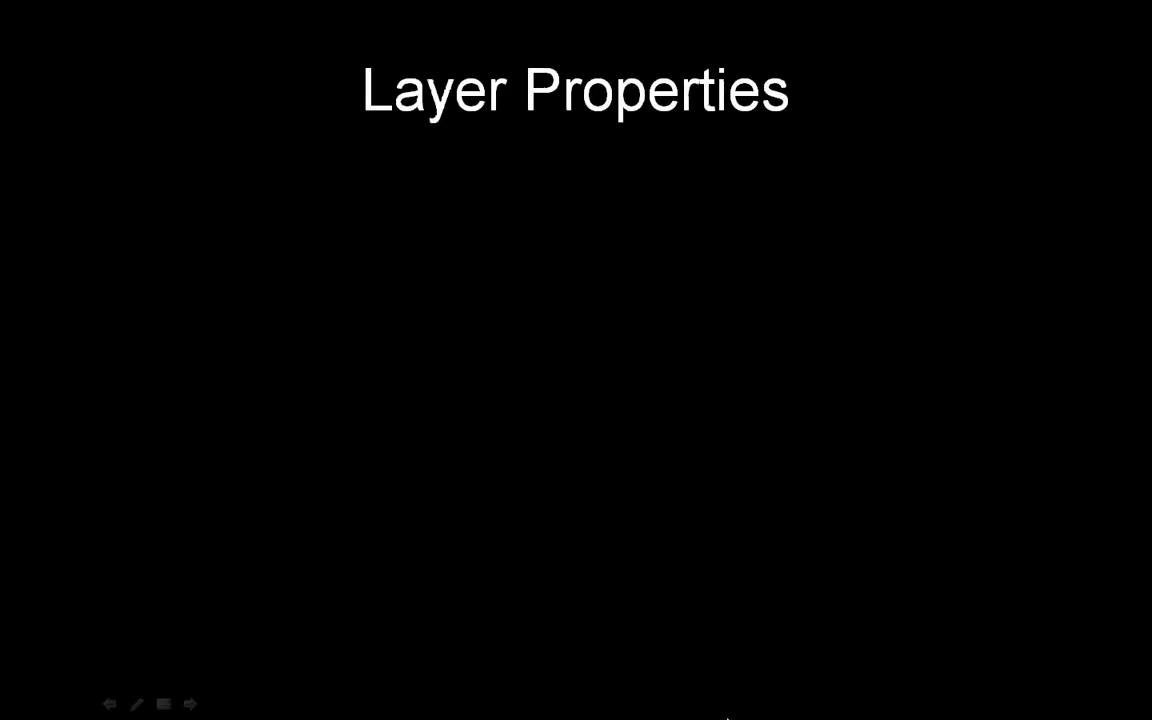
pyautogui.press('Left')
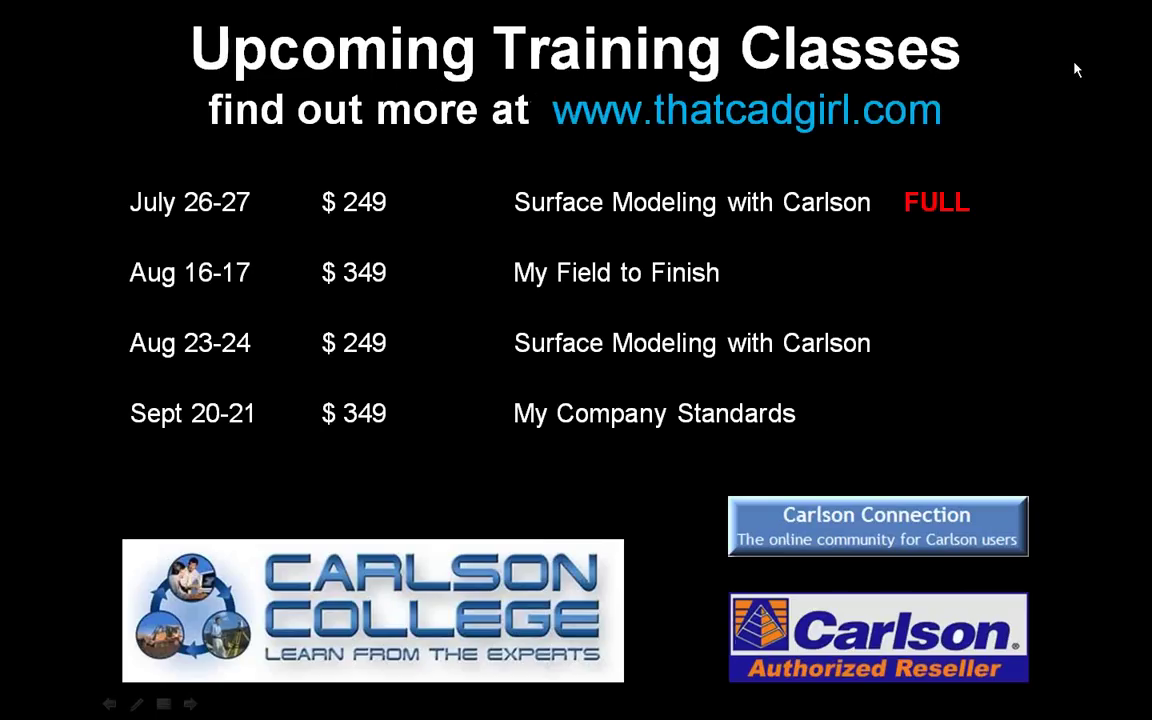
pyautogui.click(1034, 14)
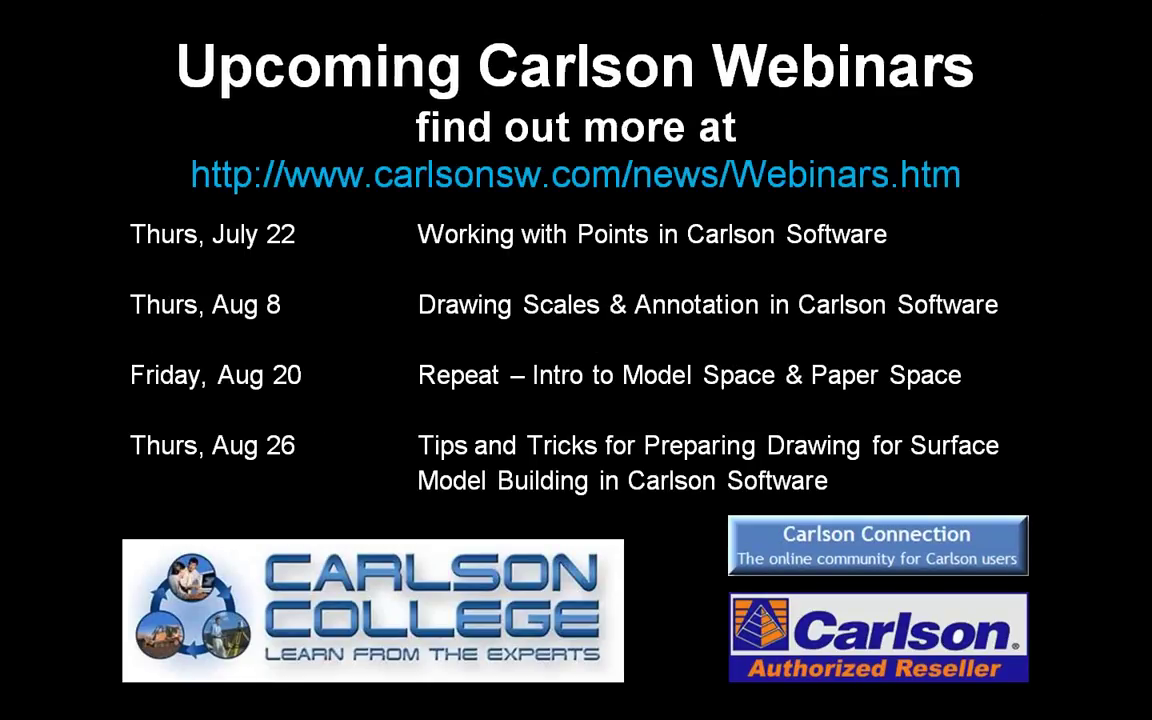